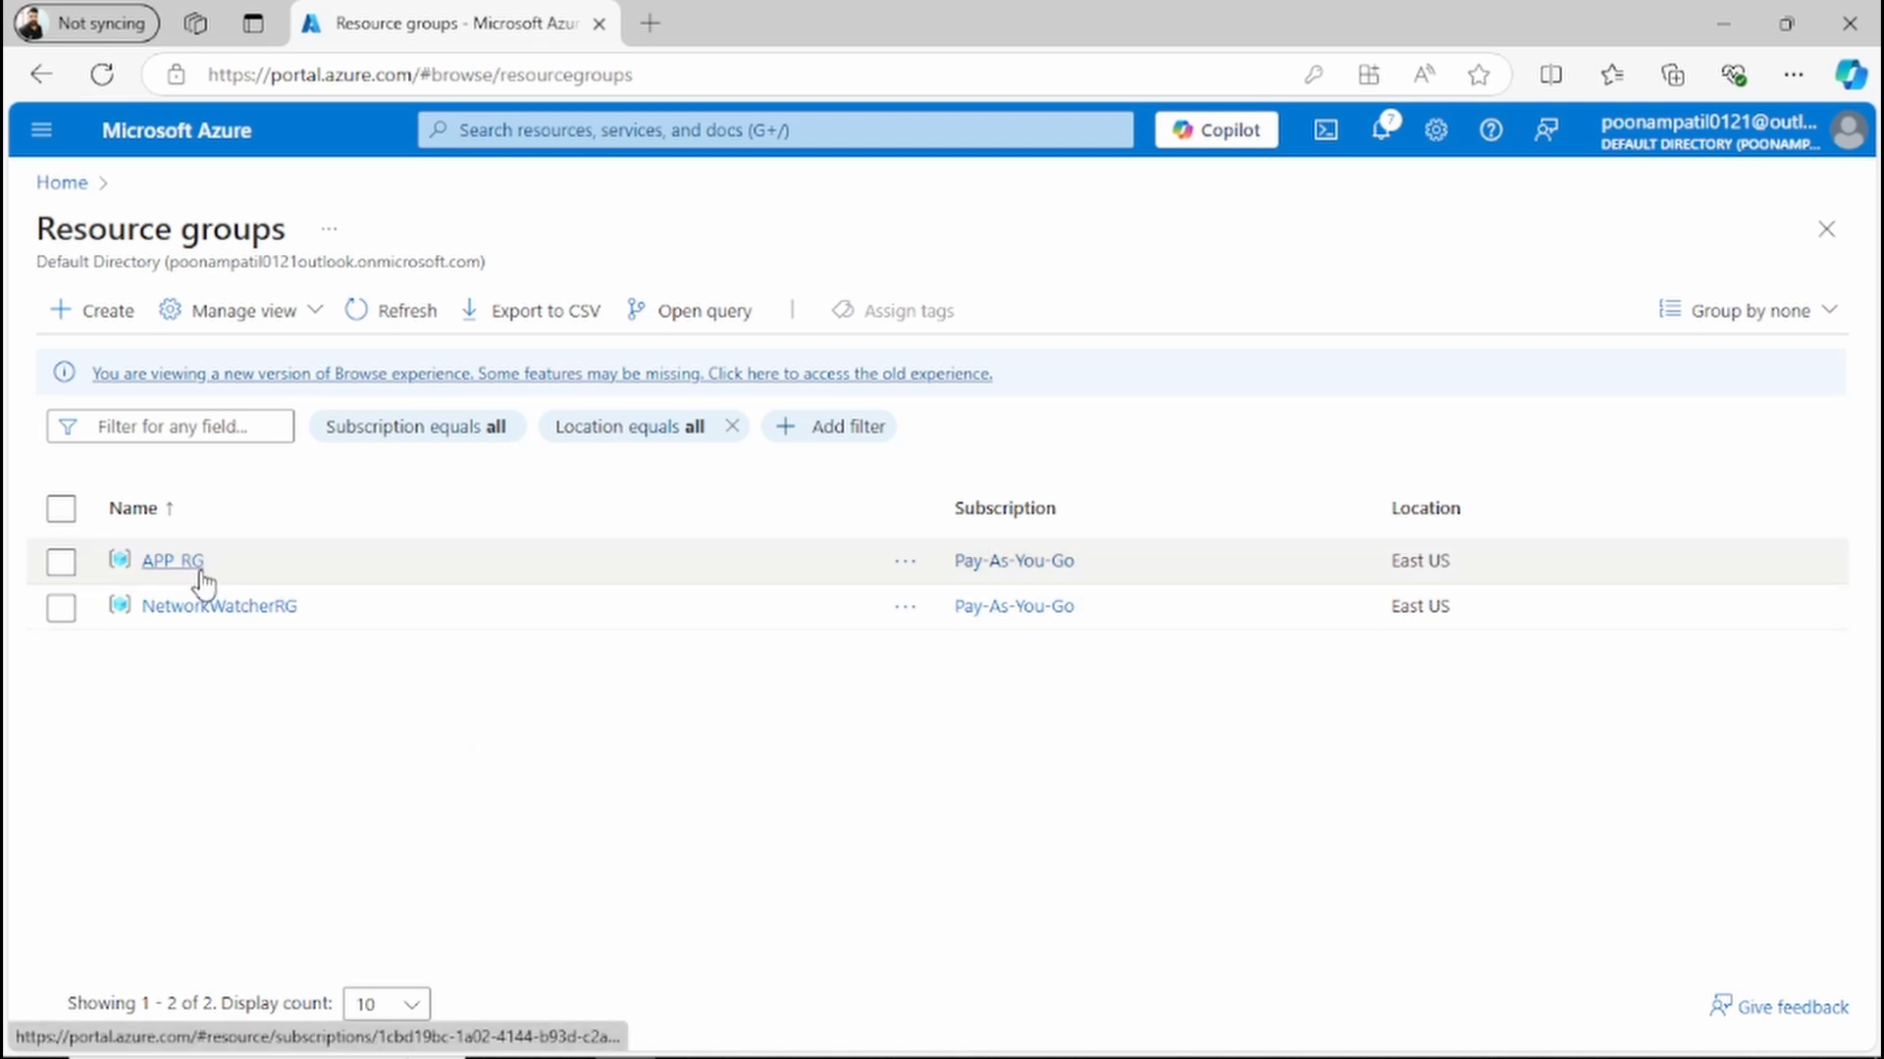
# Step: Open the azuretestvm virtual machine from the APP_RG resource group and check its operating system
pyautogui.click(173, 560)
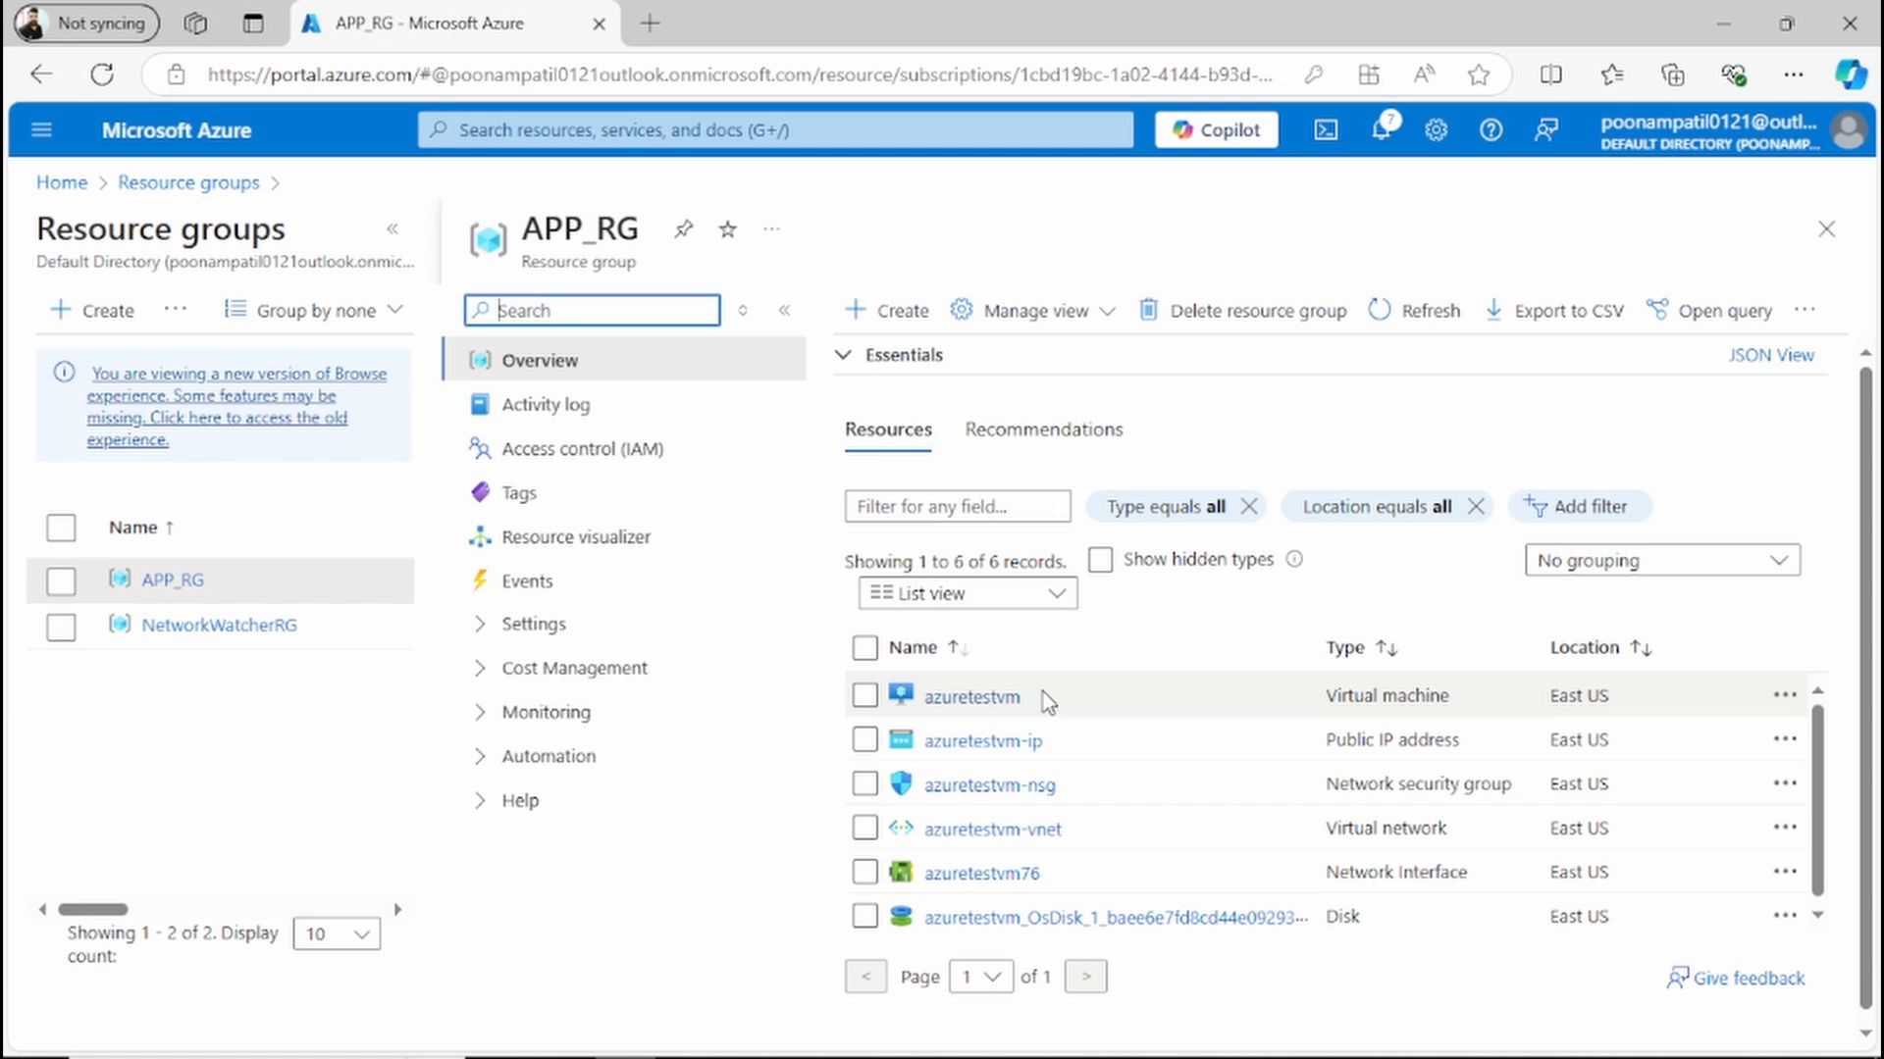
pyautogui.moveTo(1043, 703); pyautogui.dragTo(922, 700)
pyautogui.click(971, 698)
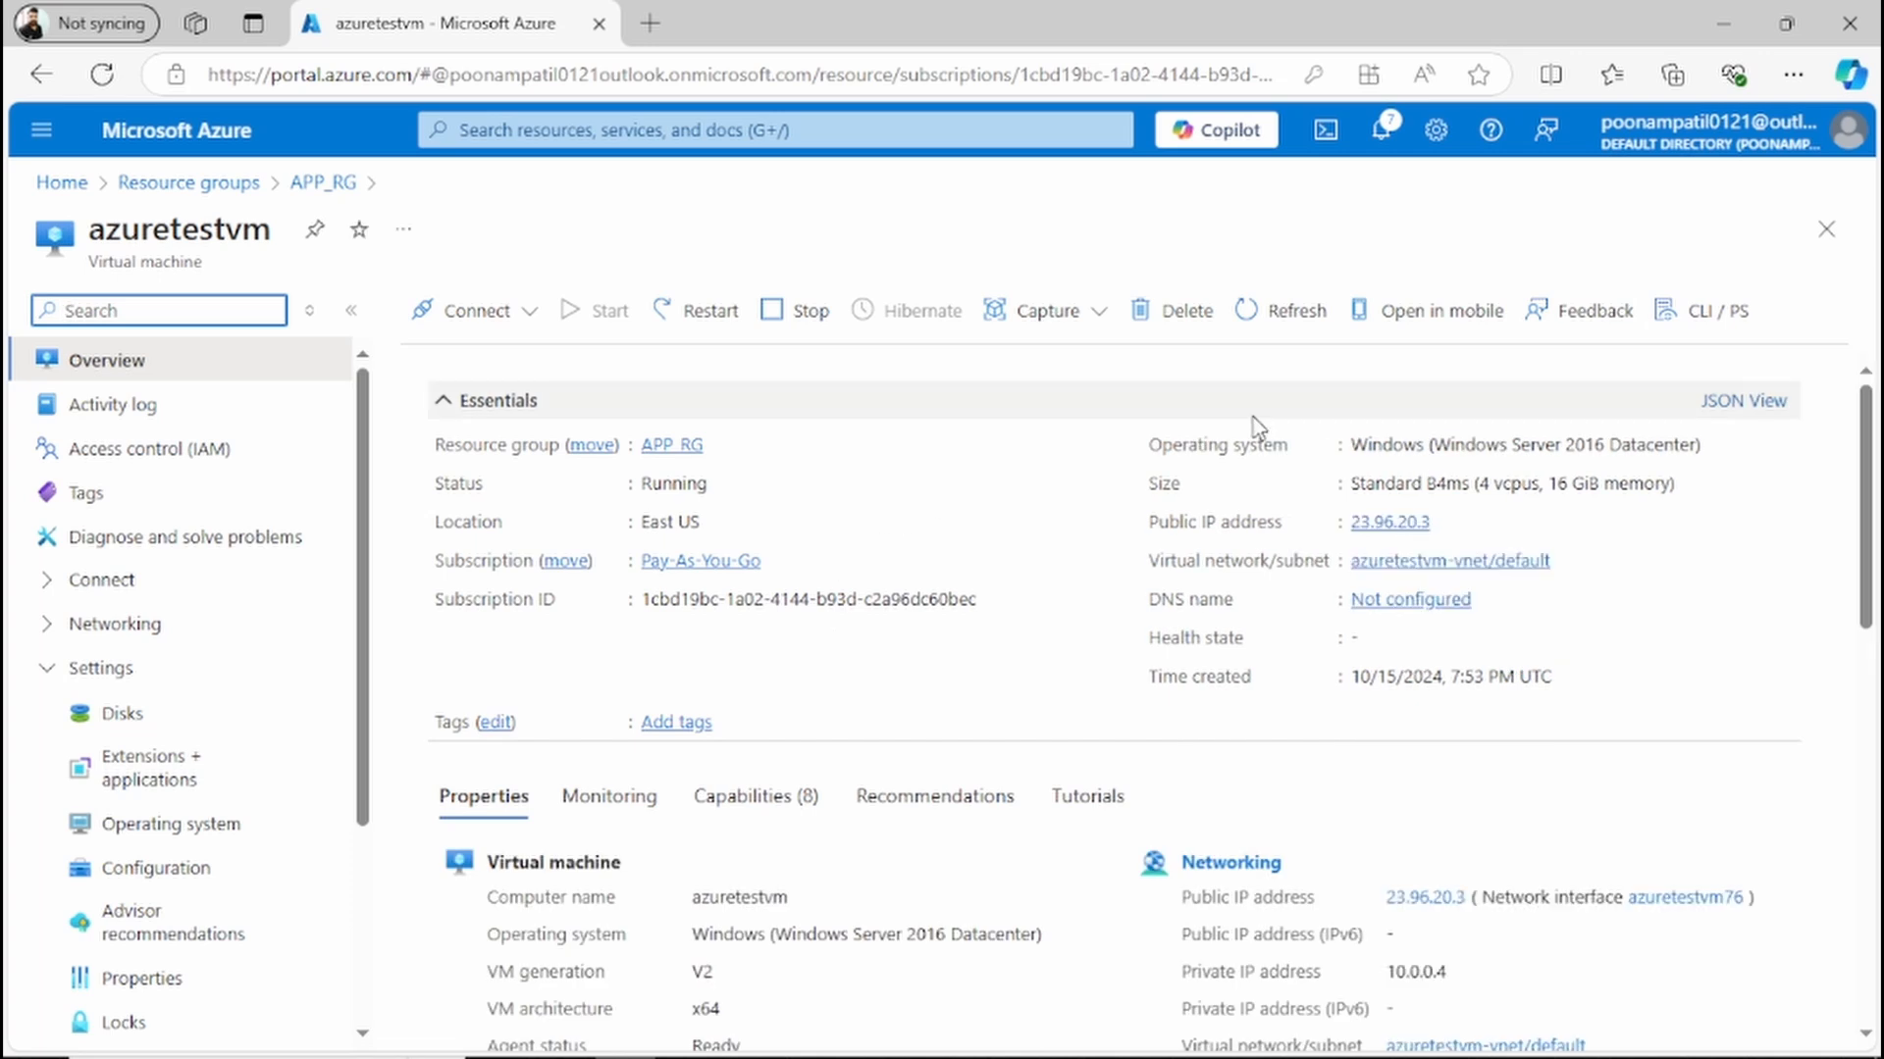
pyautogui.moveTo(1720, 450)
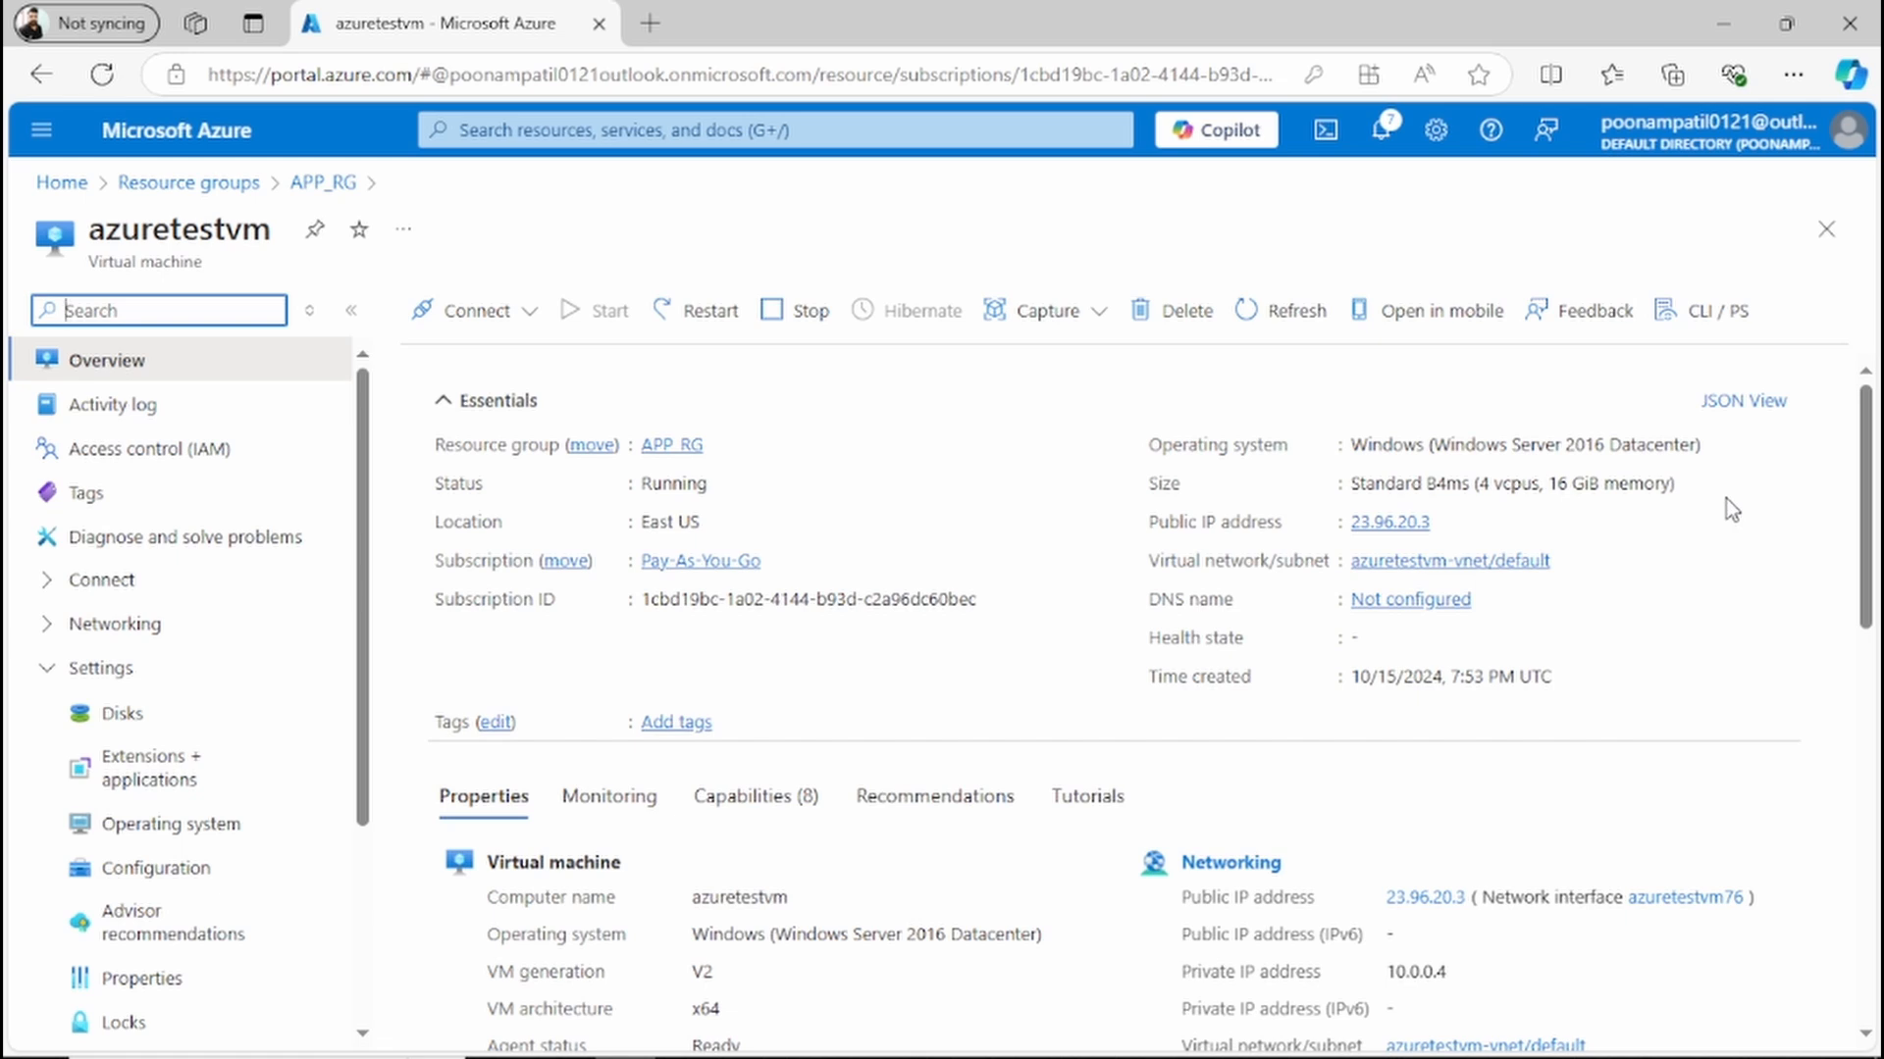
# Step: Start creating a new managed disk from the Disks service and assign it to the APP_RG resource group
pyautogui.click(557, 132)
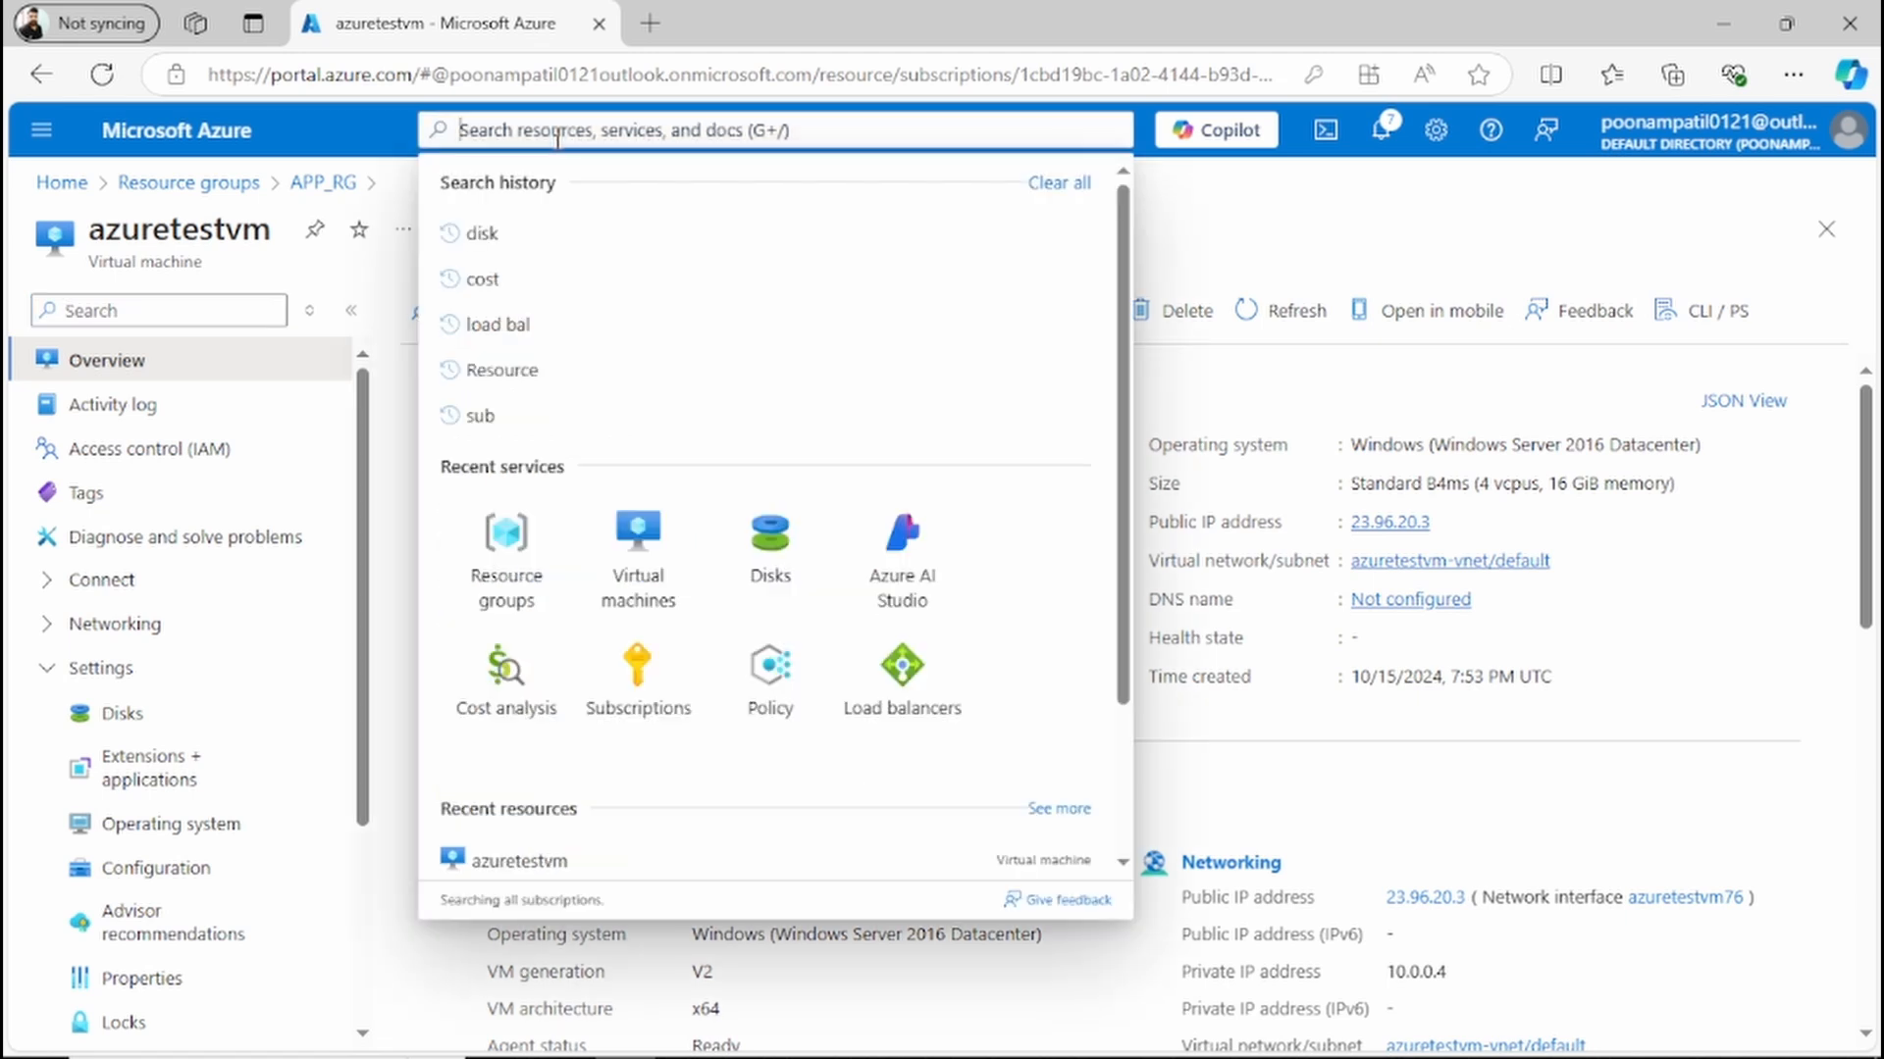
pyautogui.click(780, 561)
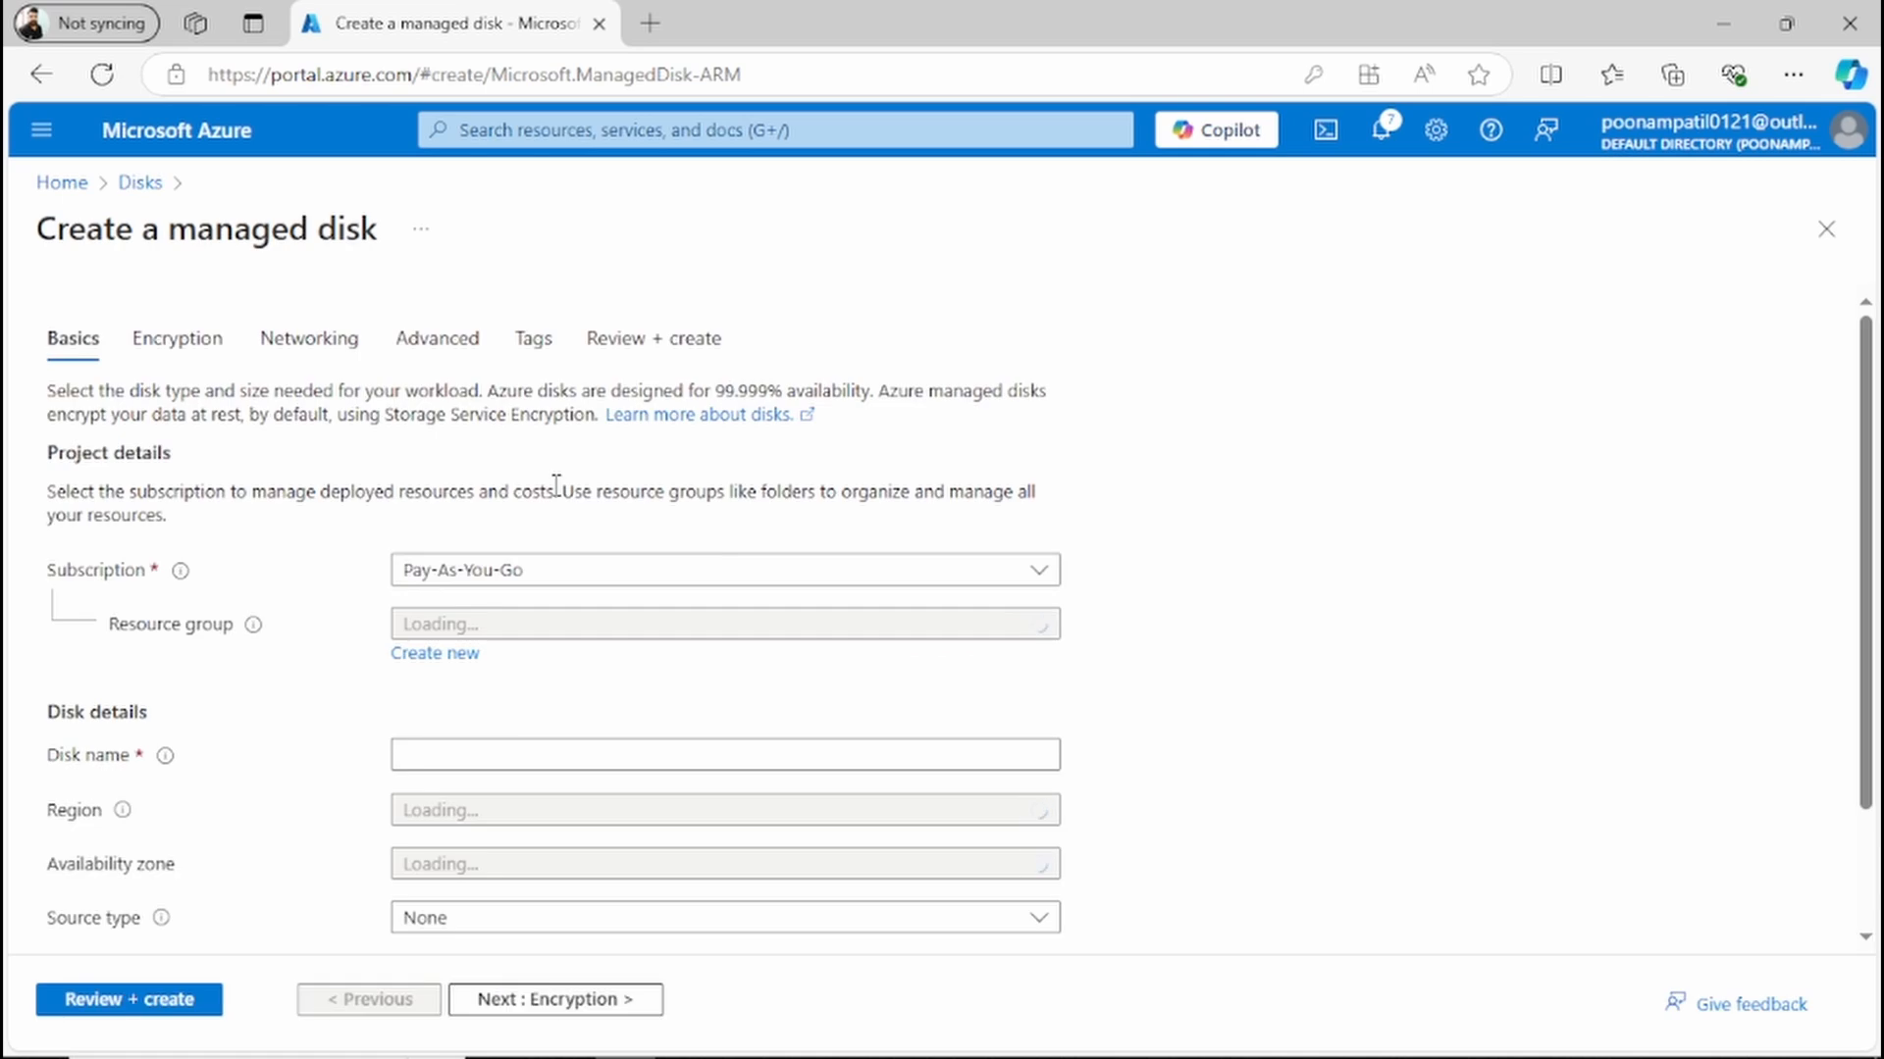
pyautogui.click(617, 633)
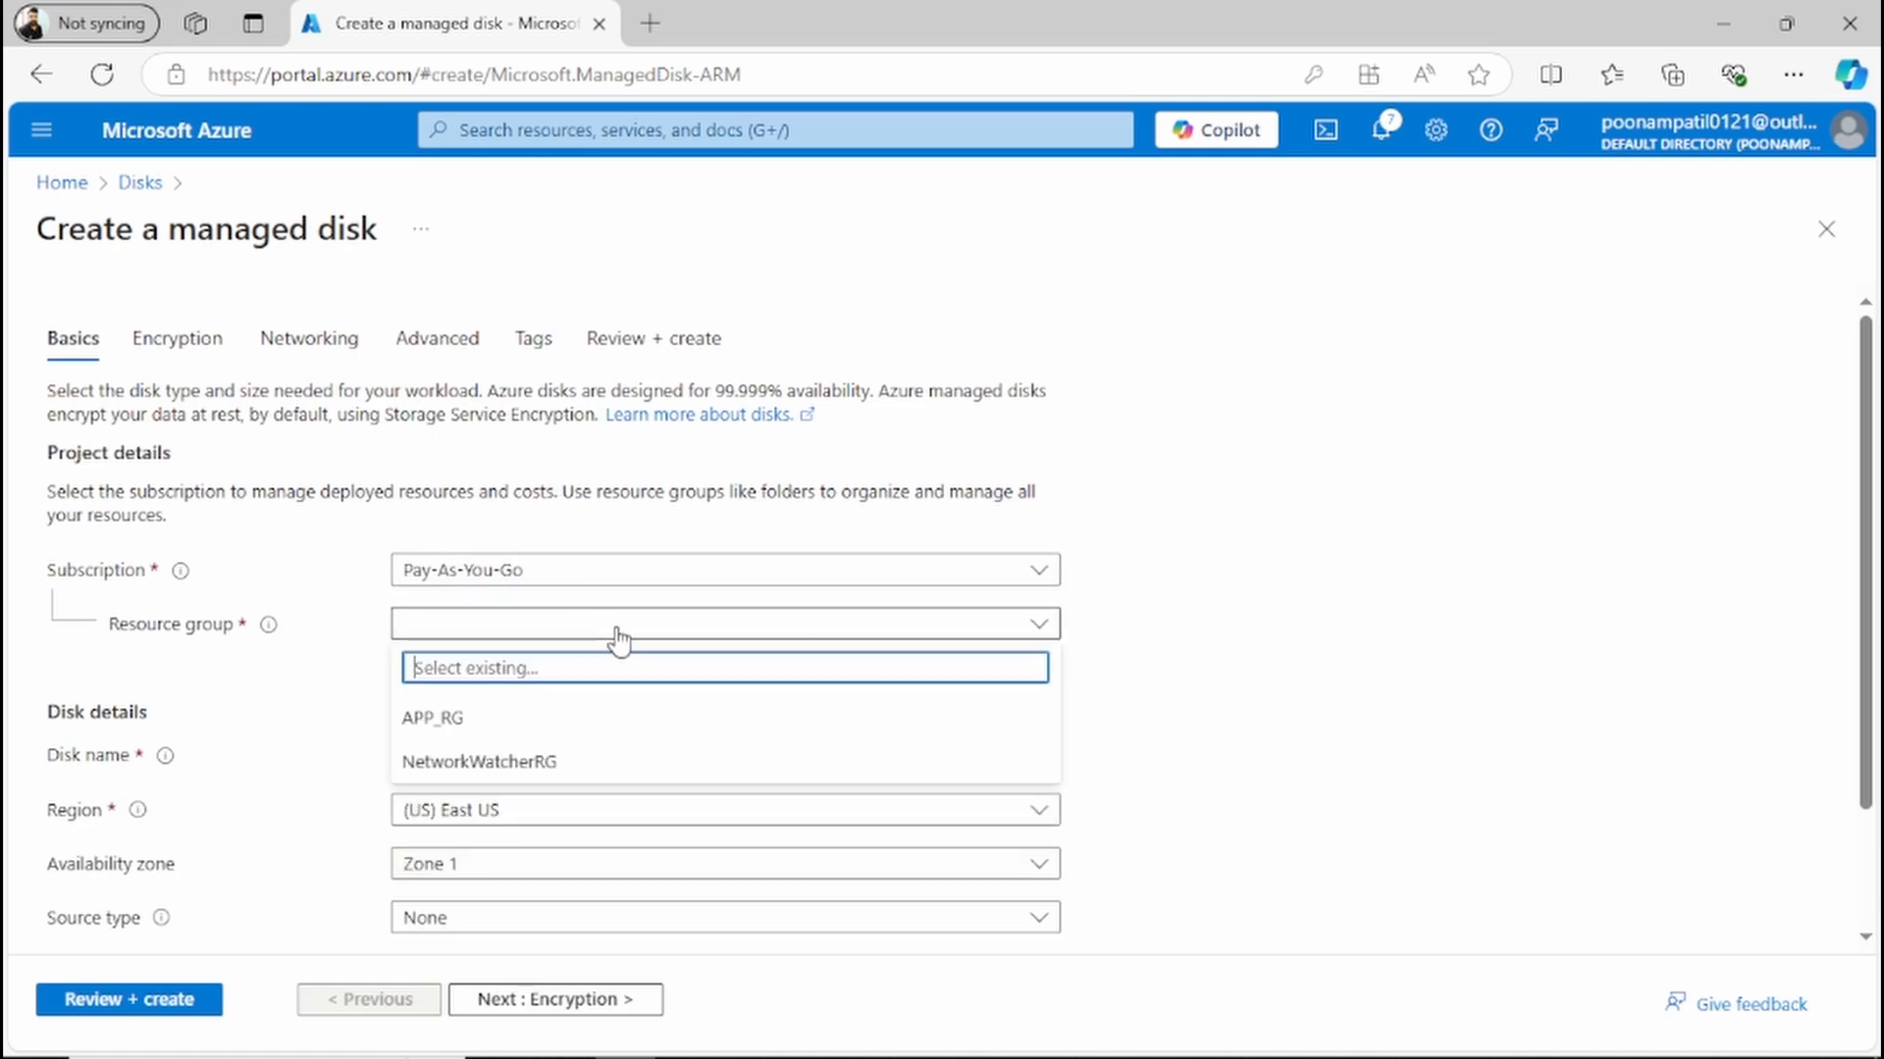
pyautogui.click(533, 719)
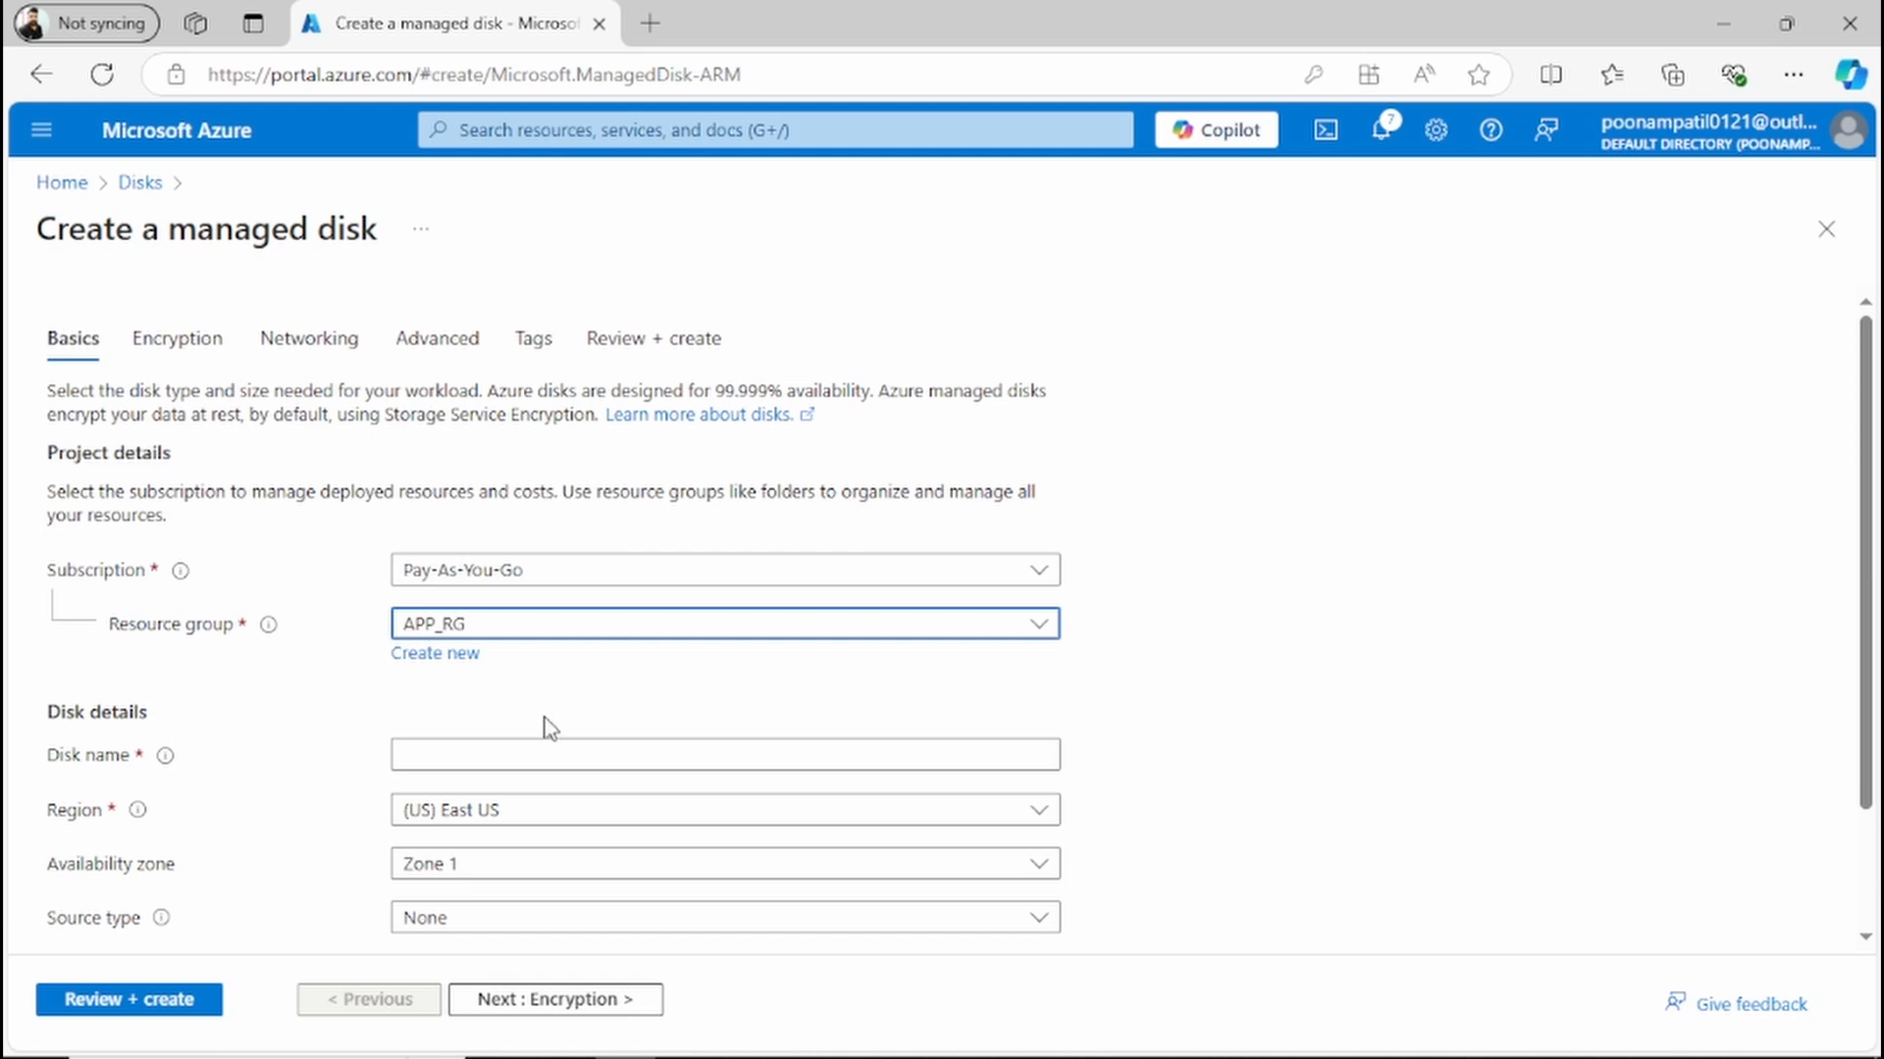
# Step: Name the new managed disk mediadisk_upgrade_2022
pyautogui.click(582, 751)
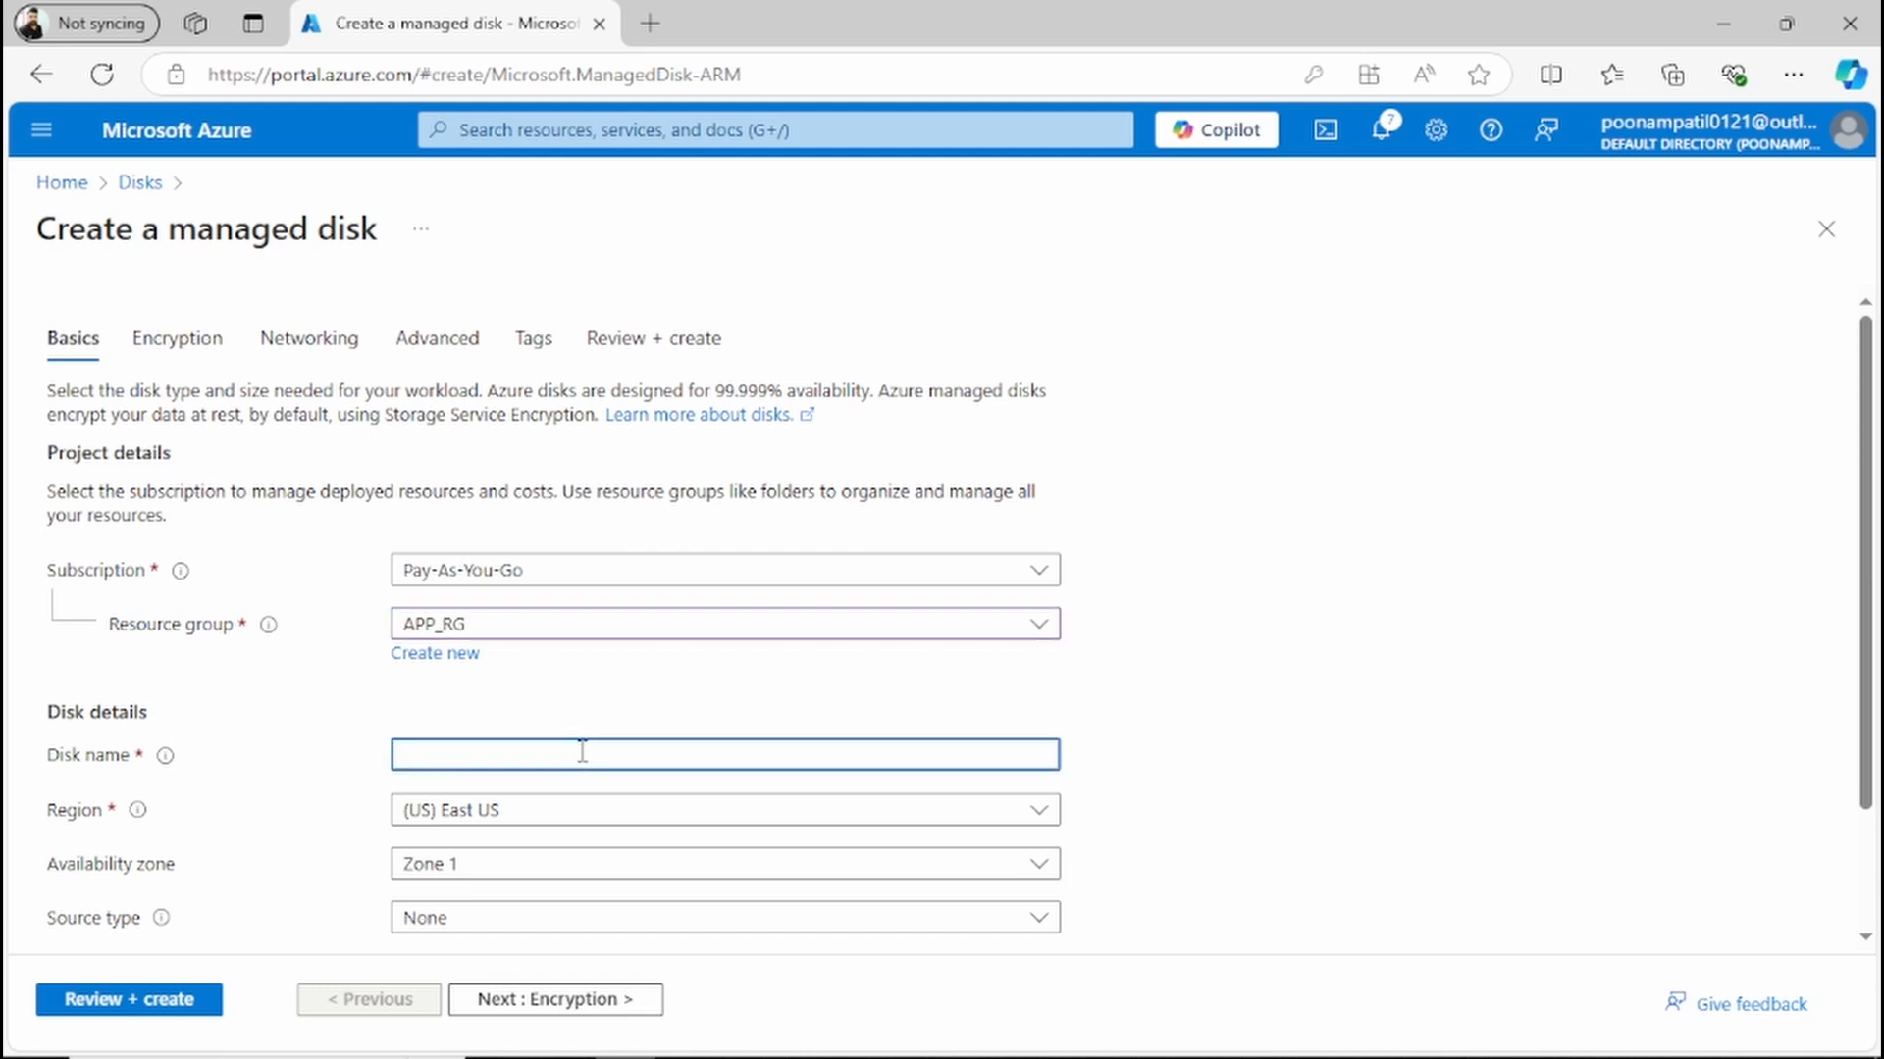
pyautogui.write('mediadisk_upgrade')
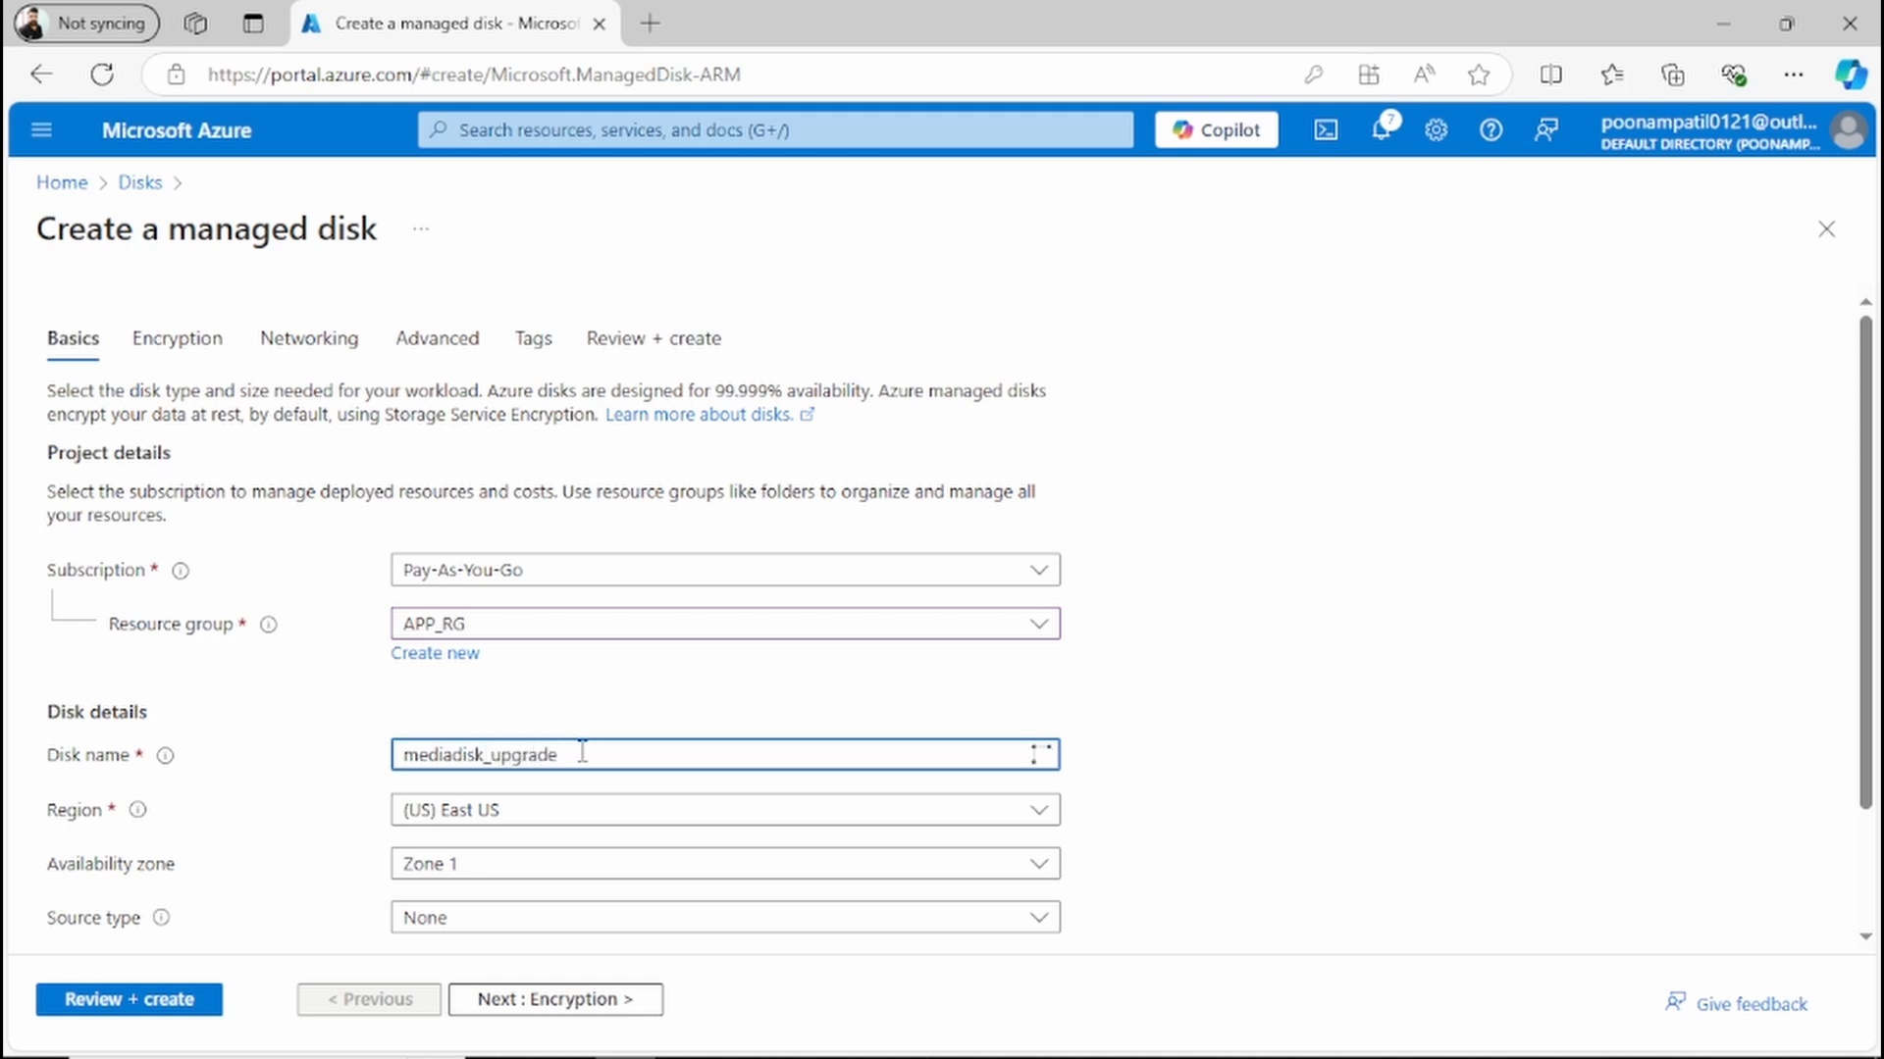
pyautogui.write('_2022')
# Step: Set the disk's availability zone to "No infrastructure redundancy required"
pyautogui.scroll(-2, 746, 736)
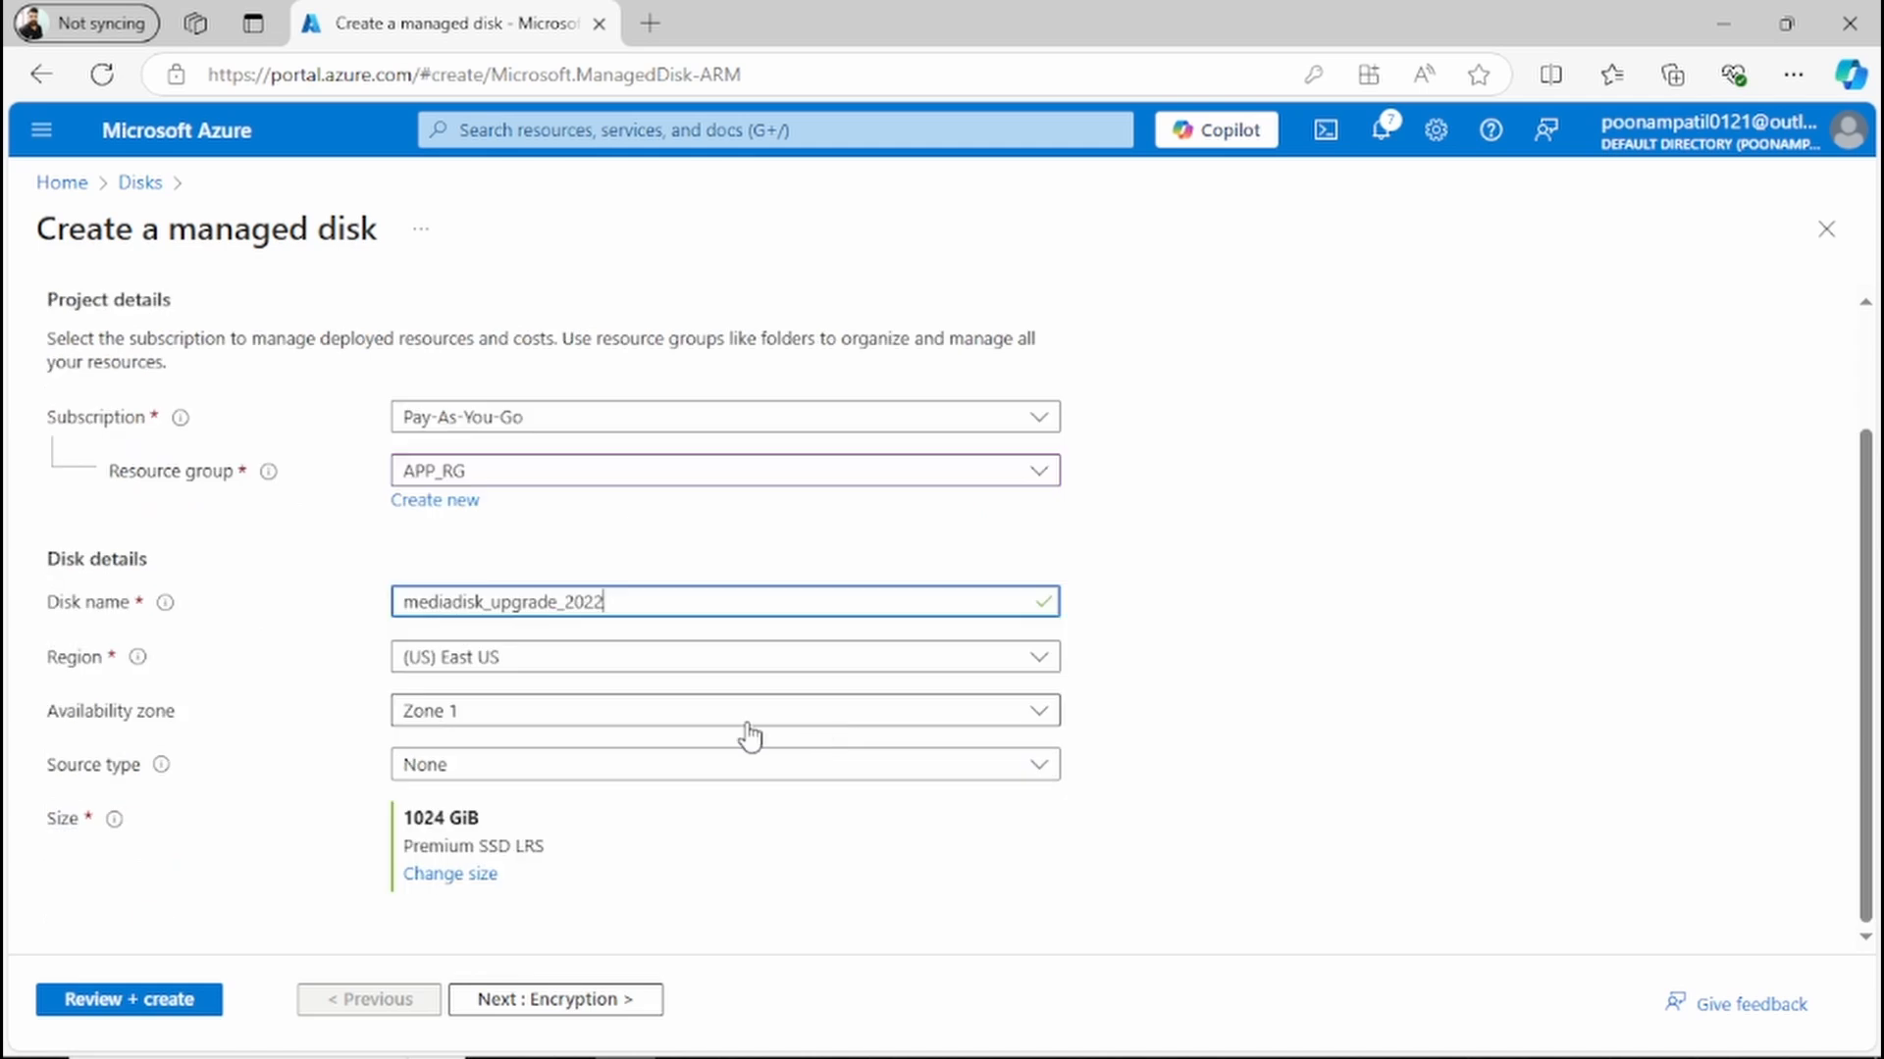
pyautogui.click(553, 714)
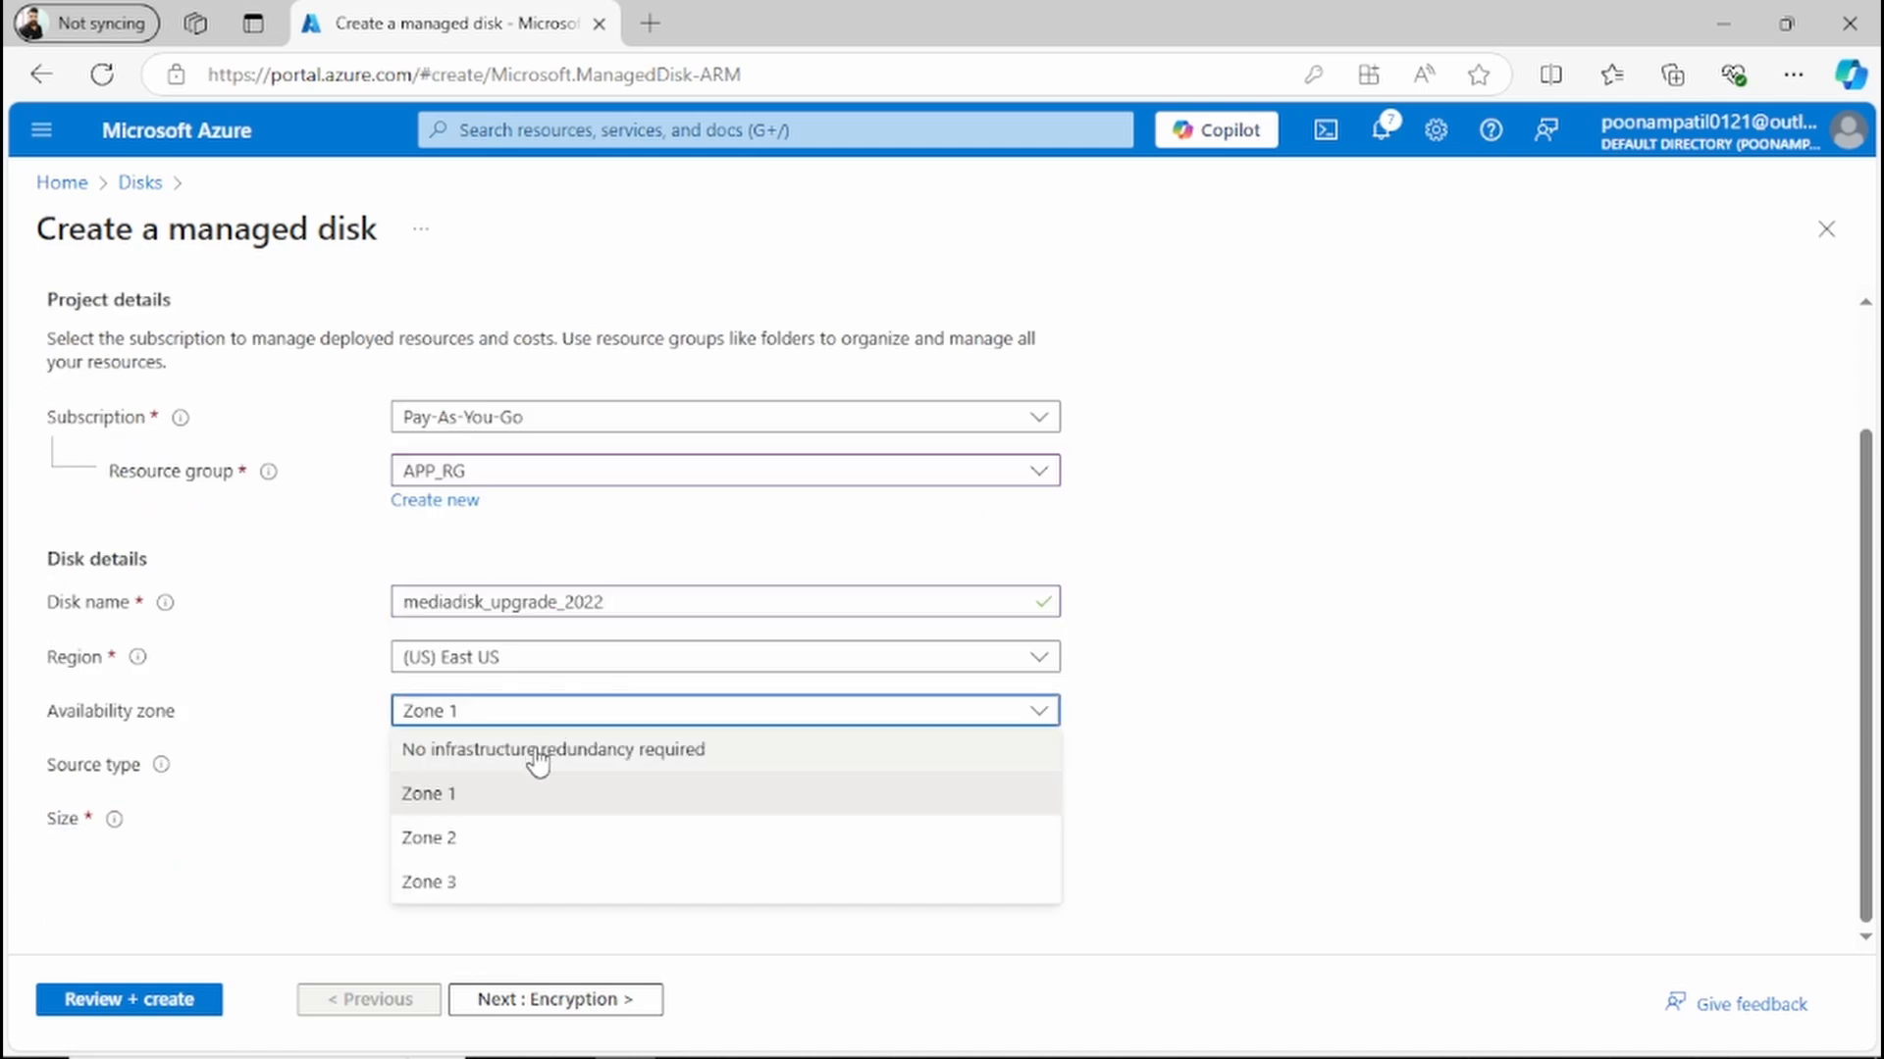
pyautogui.click(540, 755)
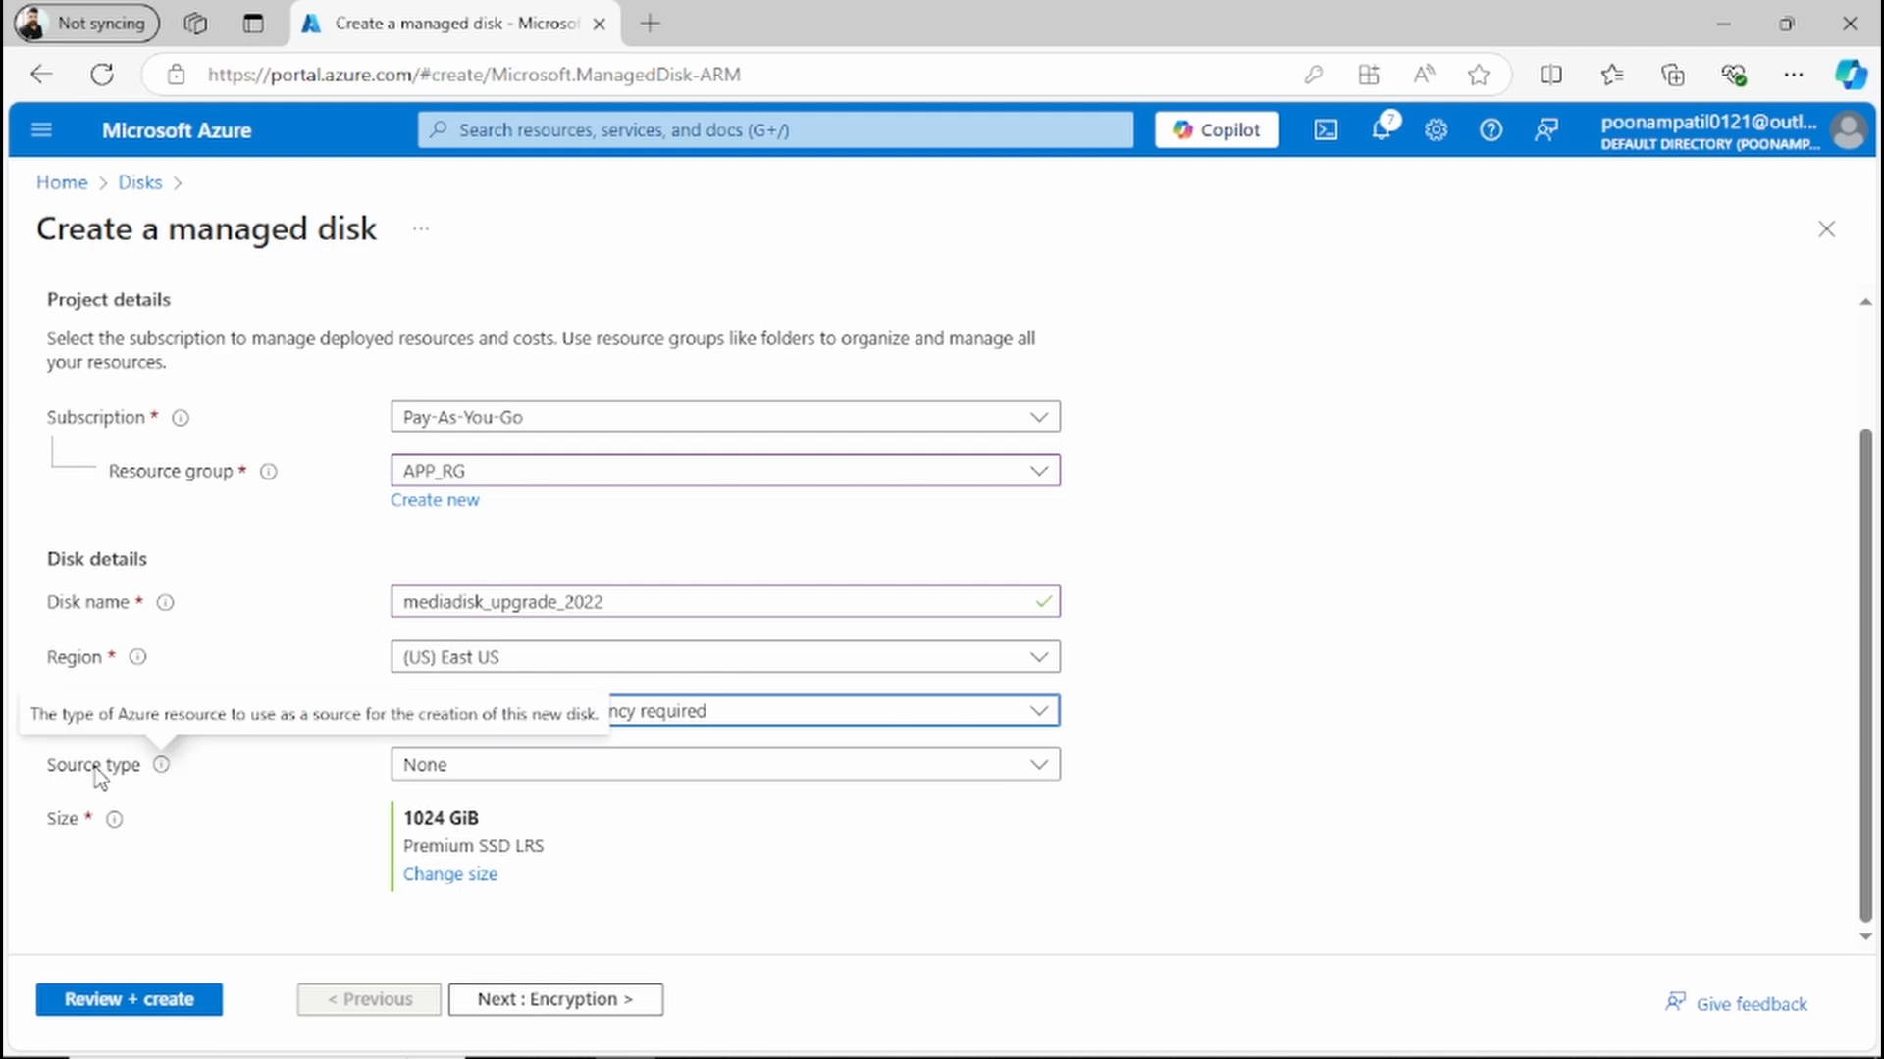
# Step: Set the disk's source type to Public image and its source image to Windows Server 2022 Upgrade
pyautogui.moveTo(165, 769)
pyautogui.click(593, 780)
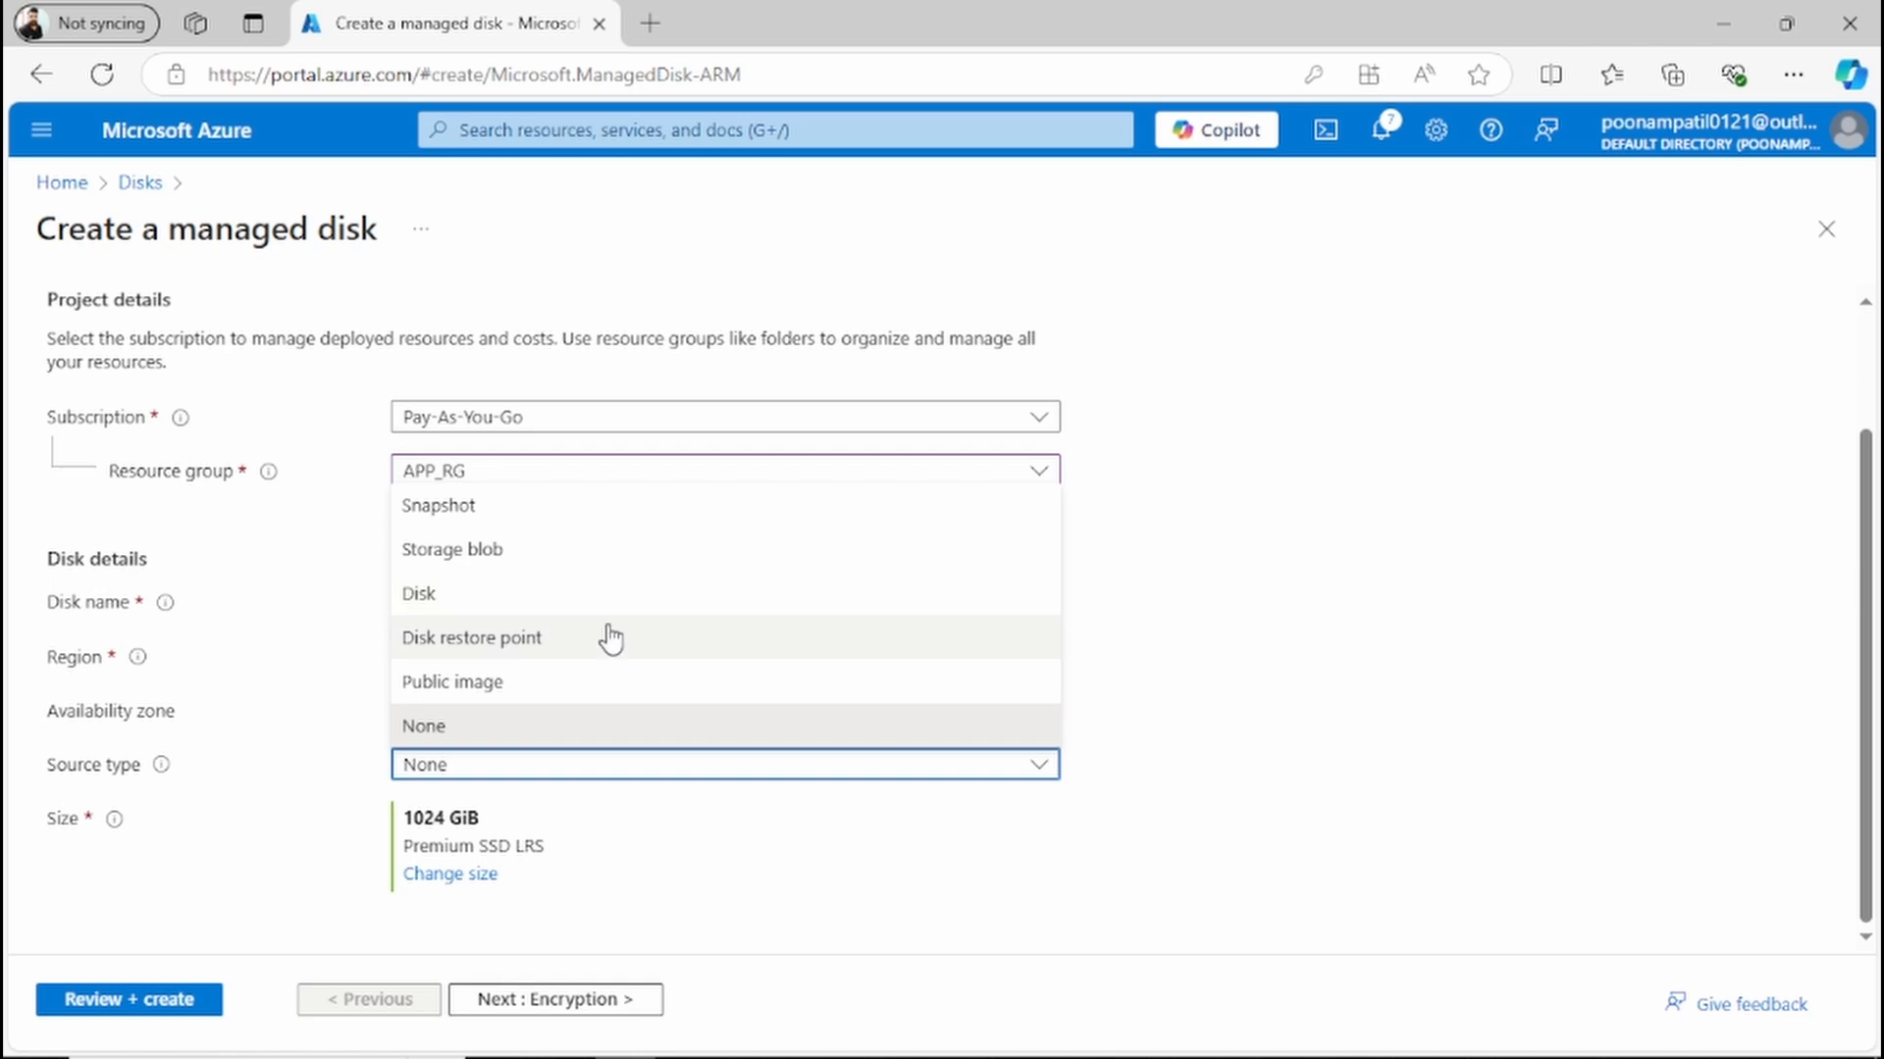
pyautogui.click(521, 700)
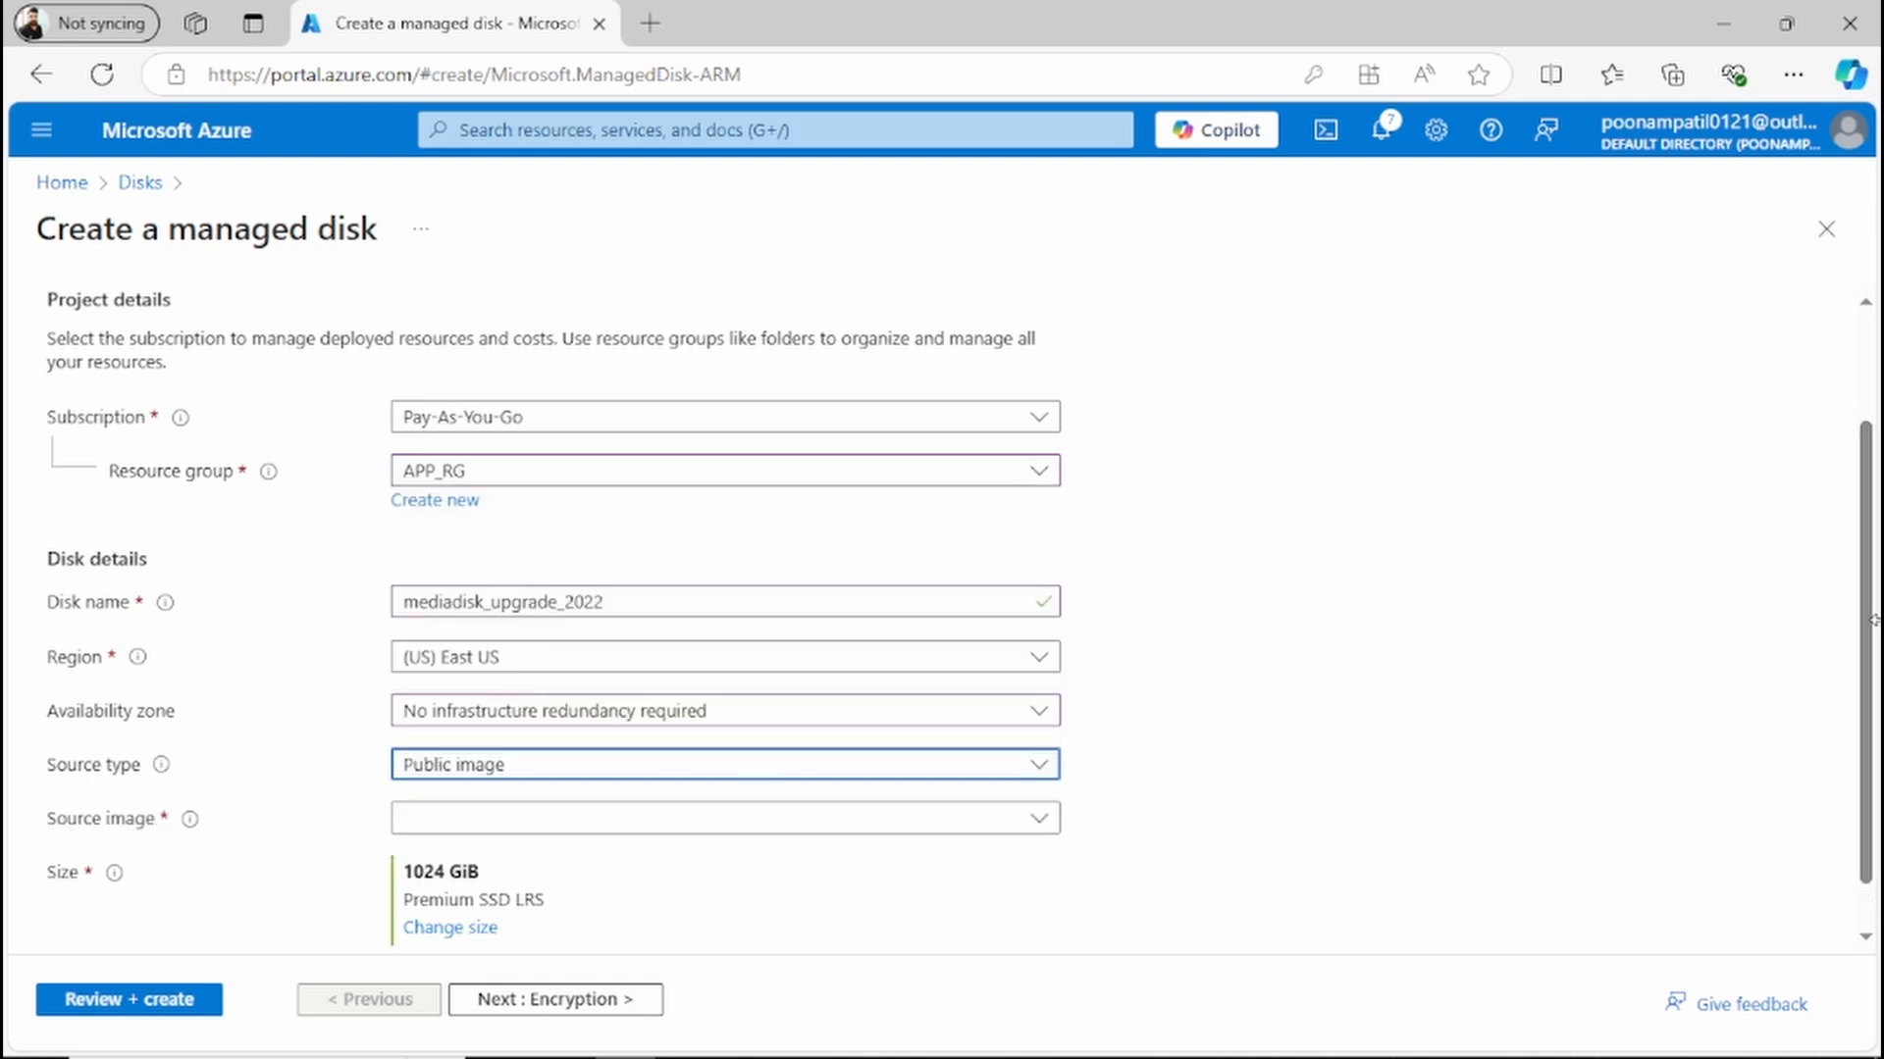
pyautogui.moveTo(1863, 653); pyautogui.dragTo(1857, 731)
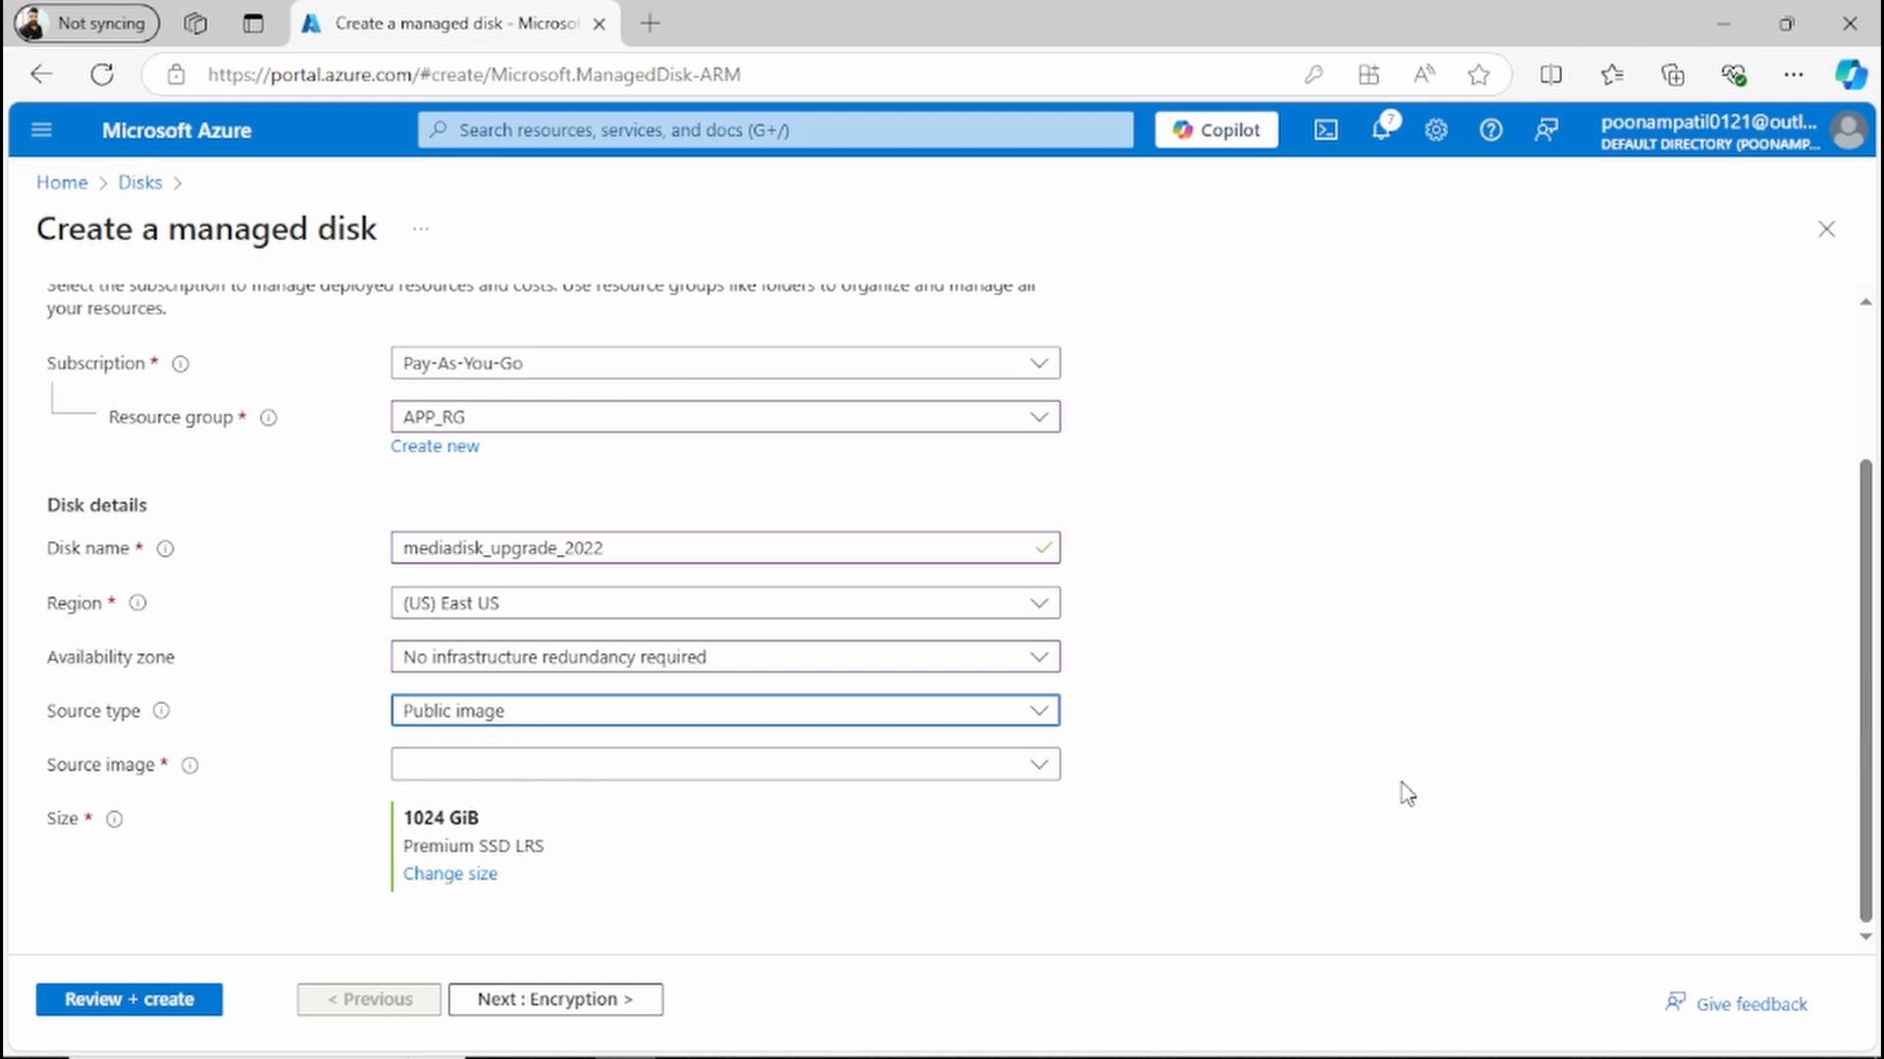
pyautogui.click(829, 765)
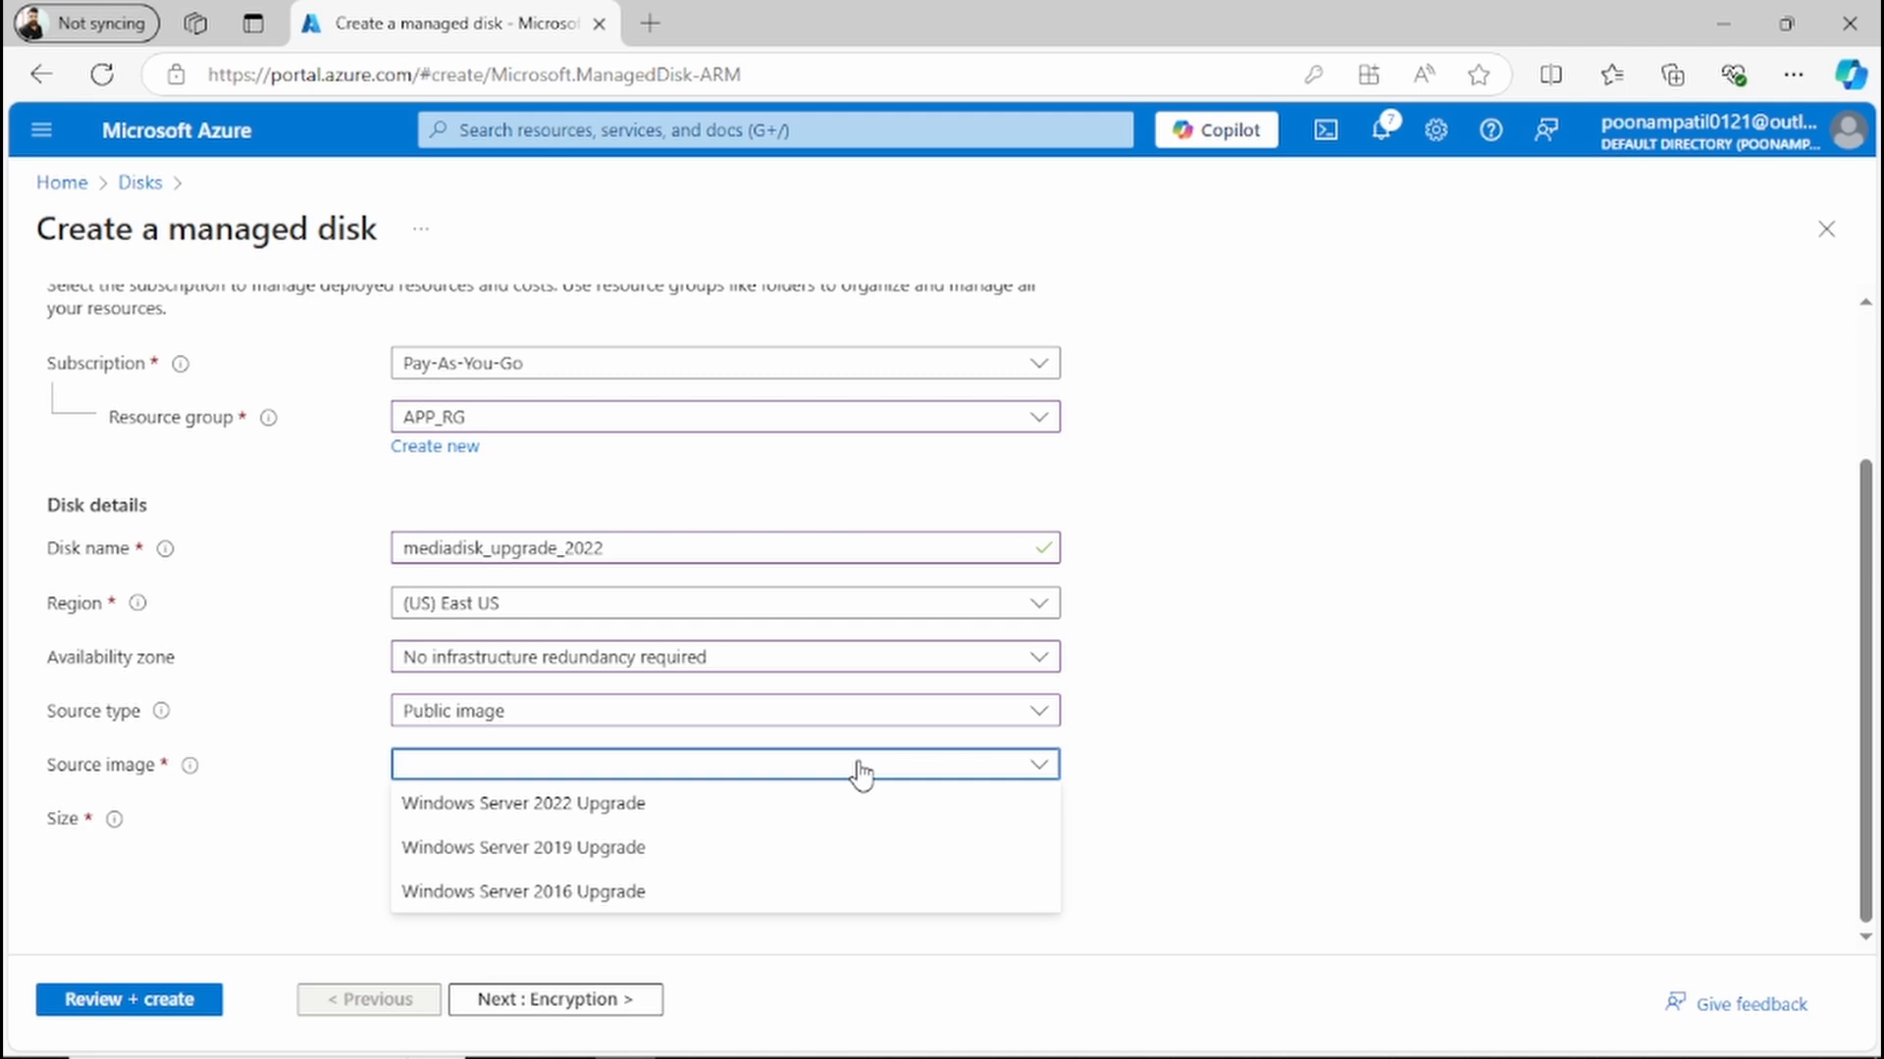
pyautogui.click(649, 813)
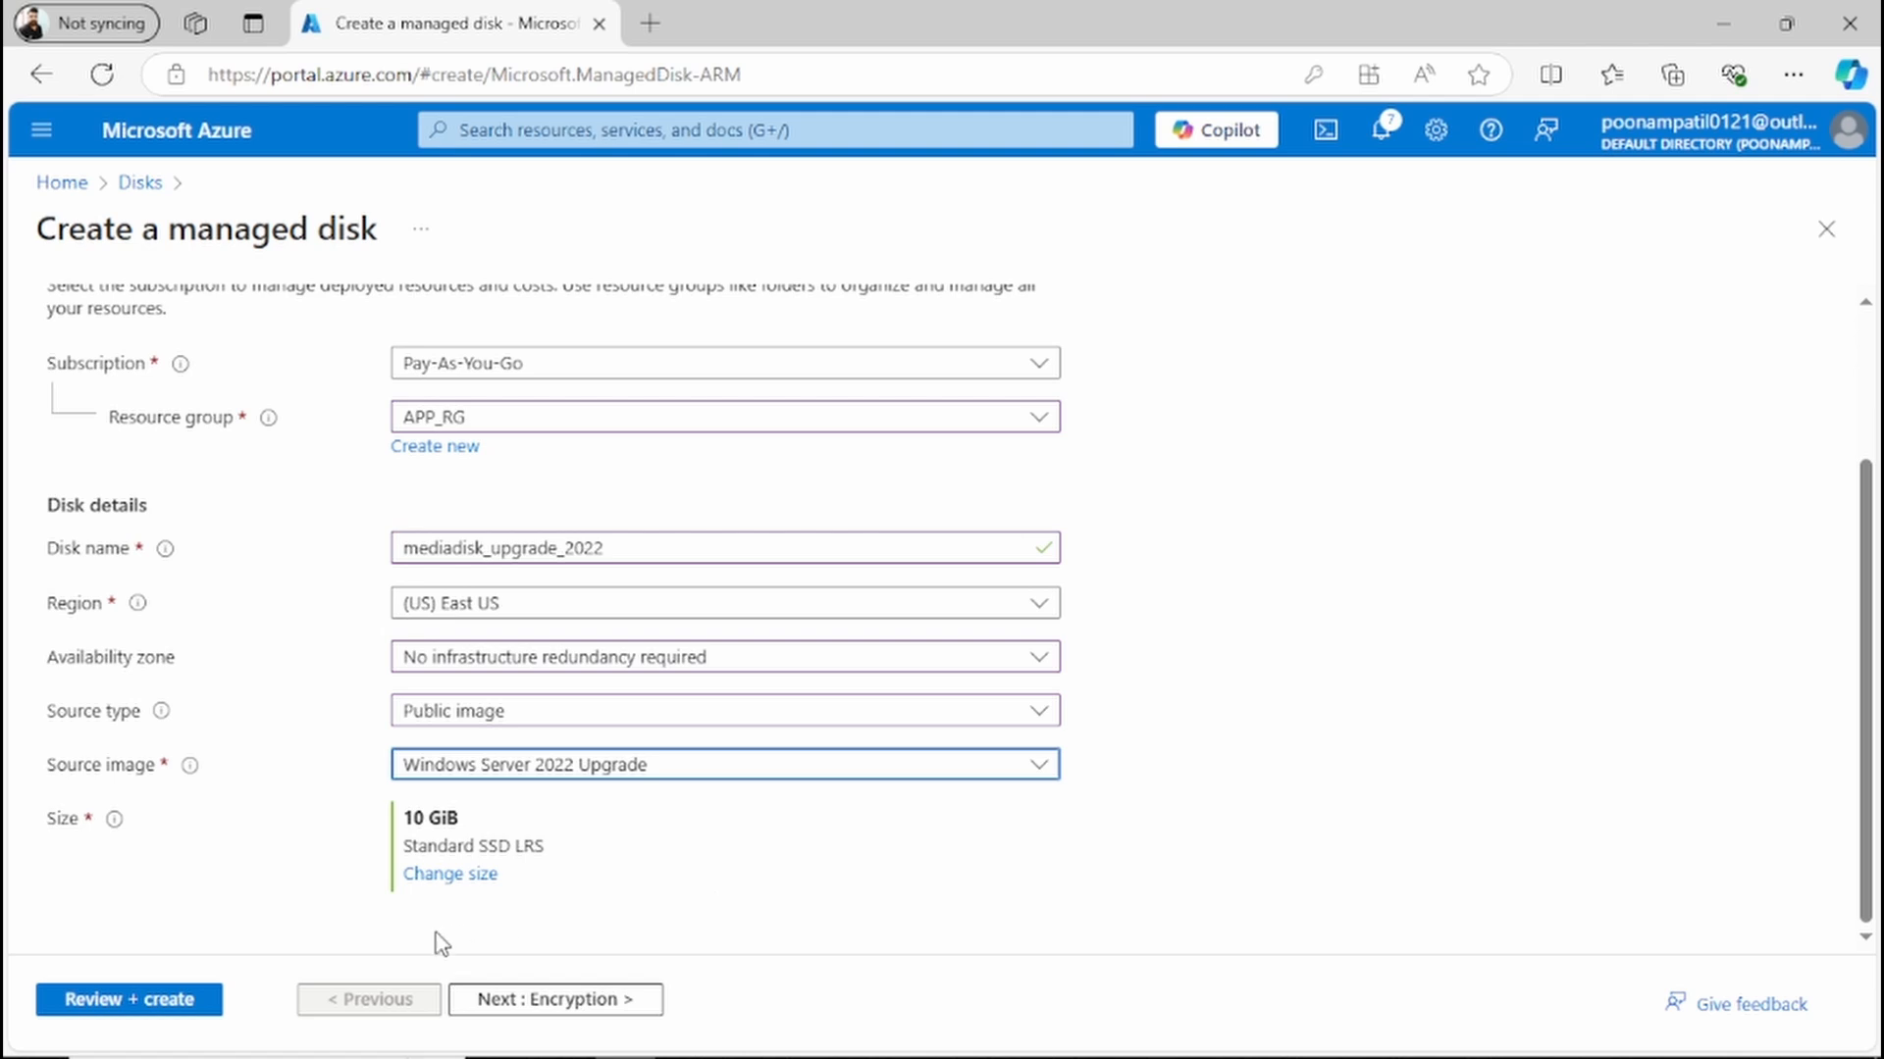
# Step: Create the managed disk with the default encryption, networking, advanced and tag settings, and open the deployed resource
pyautogui.click(511, 1001)
pyautogui.click(567, 1001)
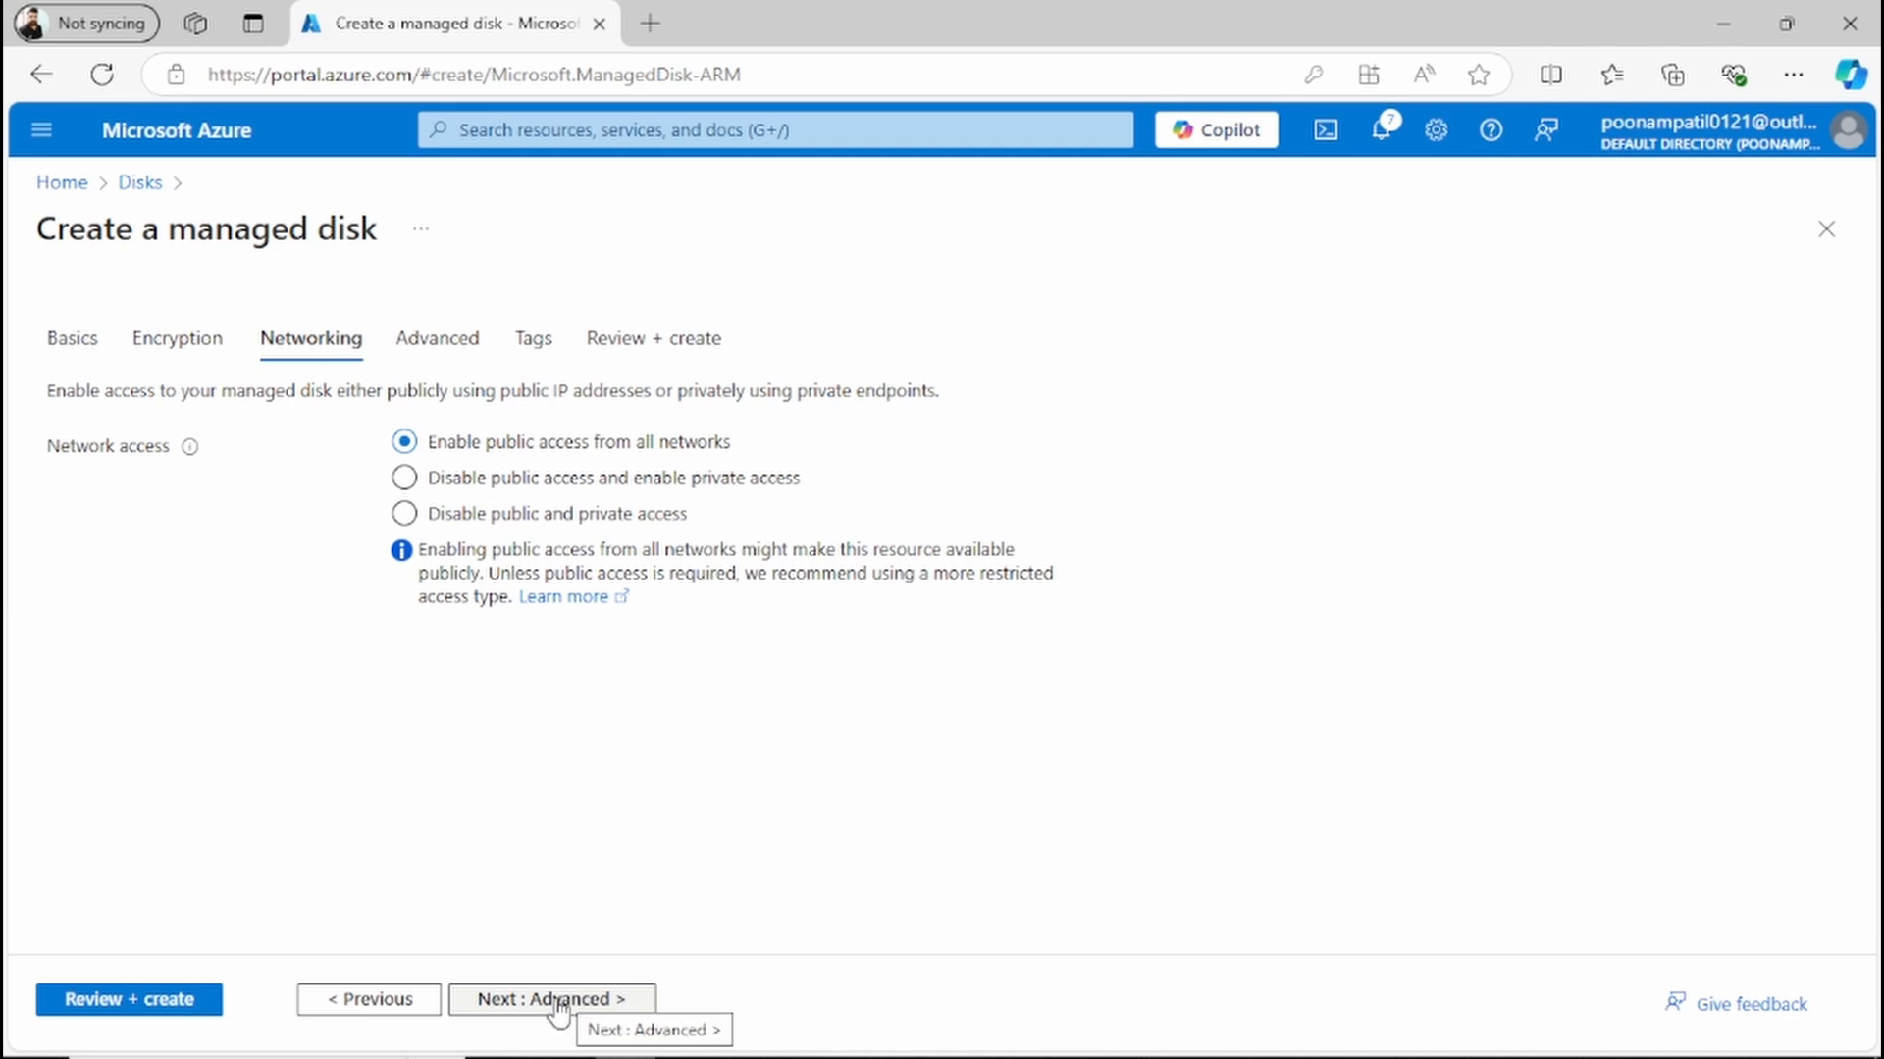
pyautogui.click(559, 1003)
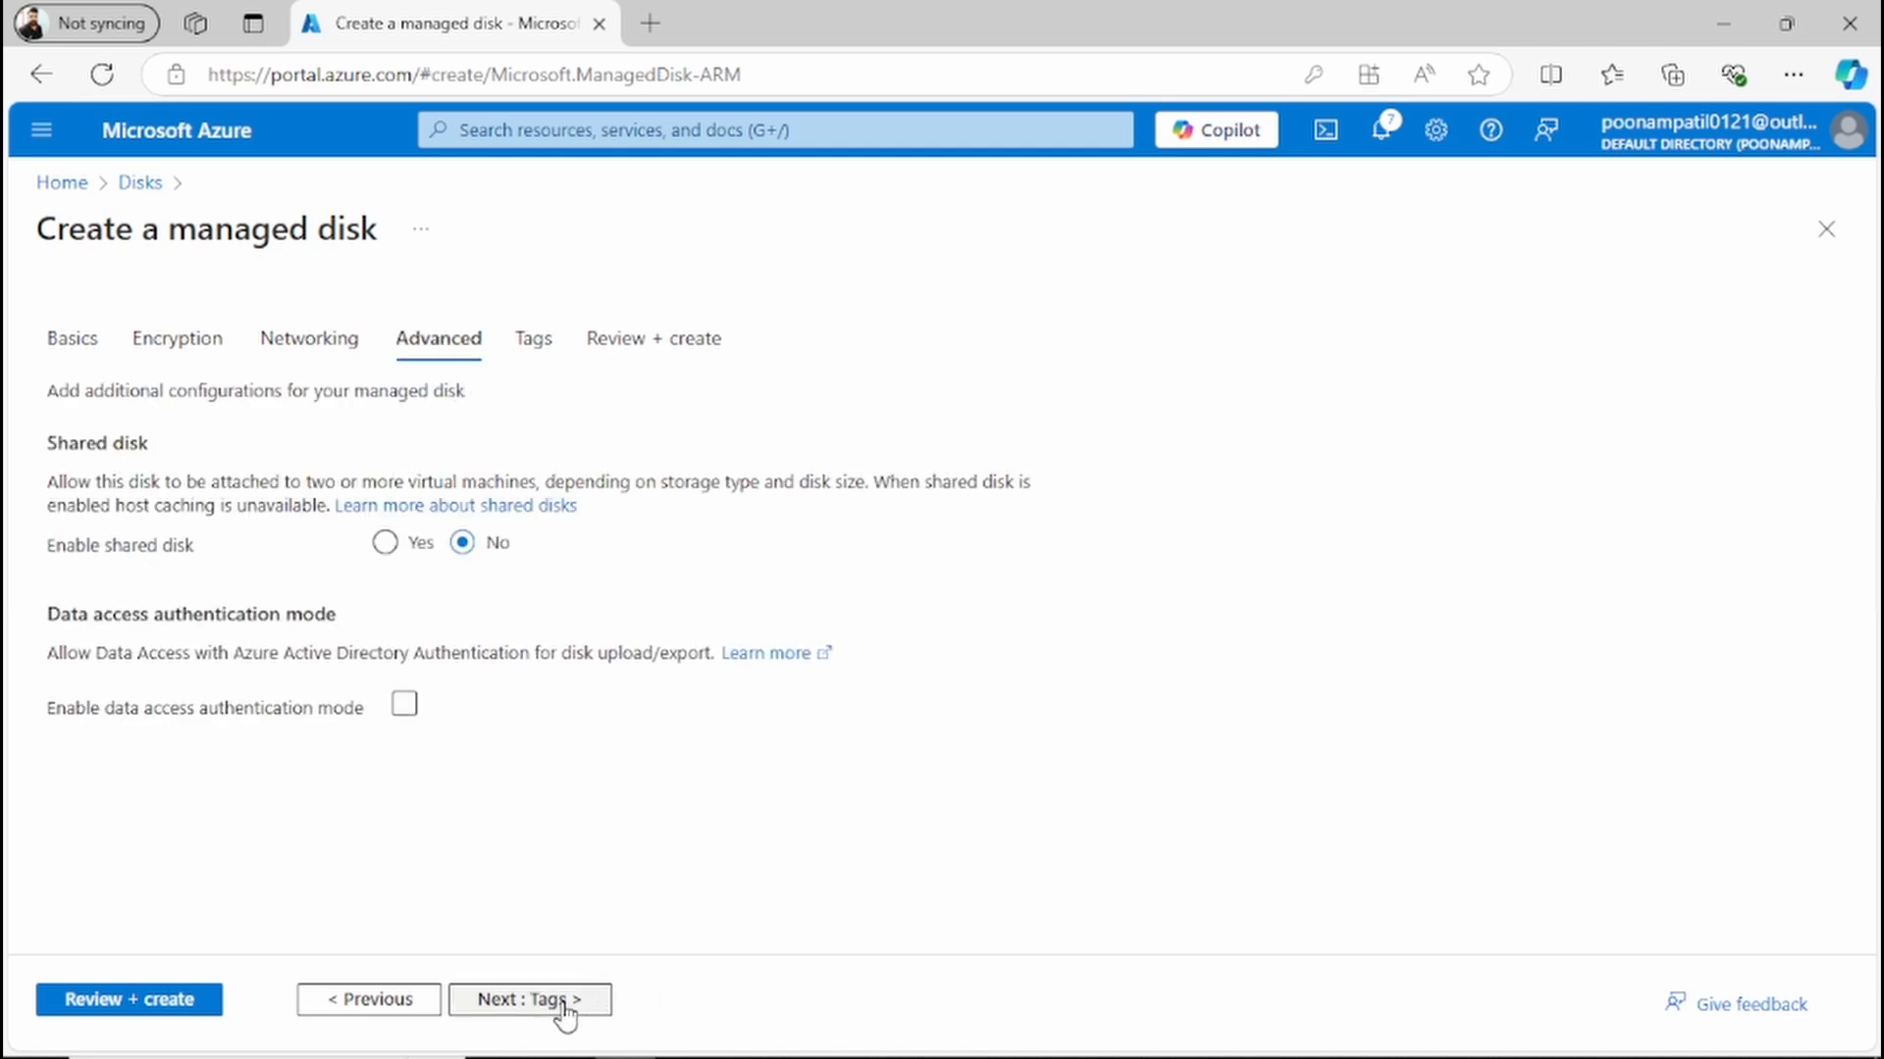
pyautogui.click(561, 1005)
pyautogui.click(561, 1003)
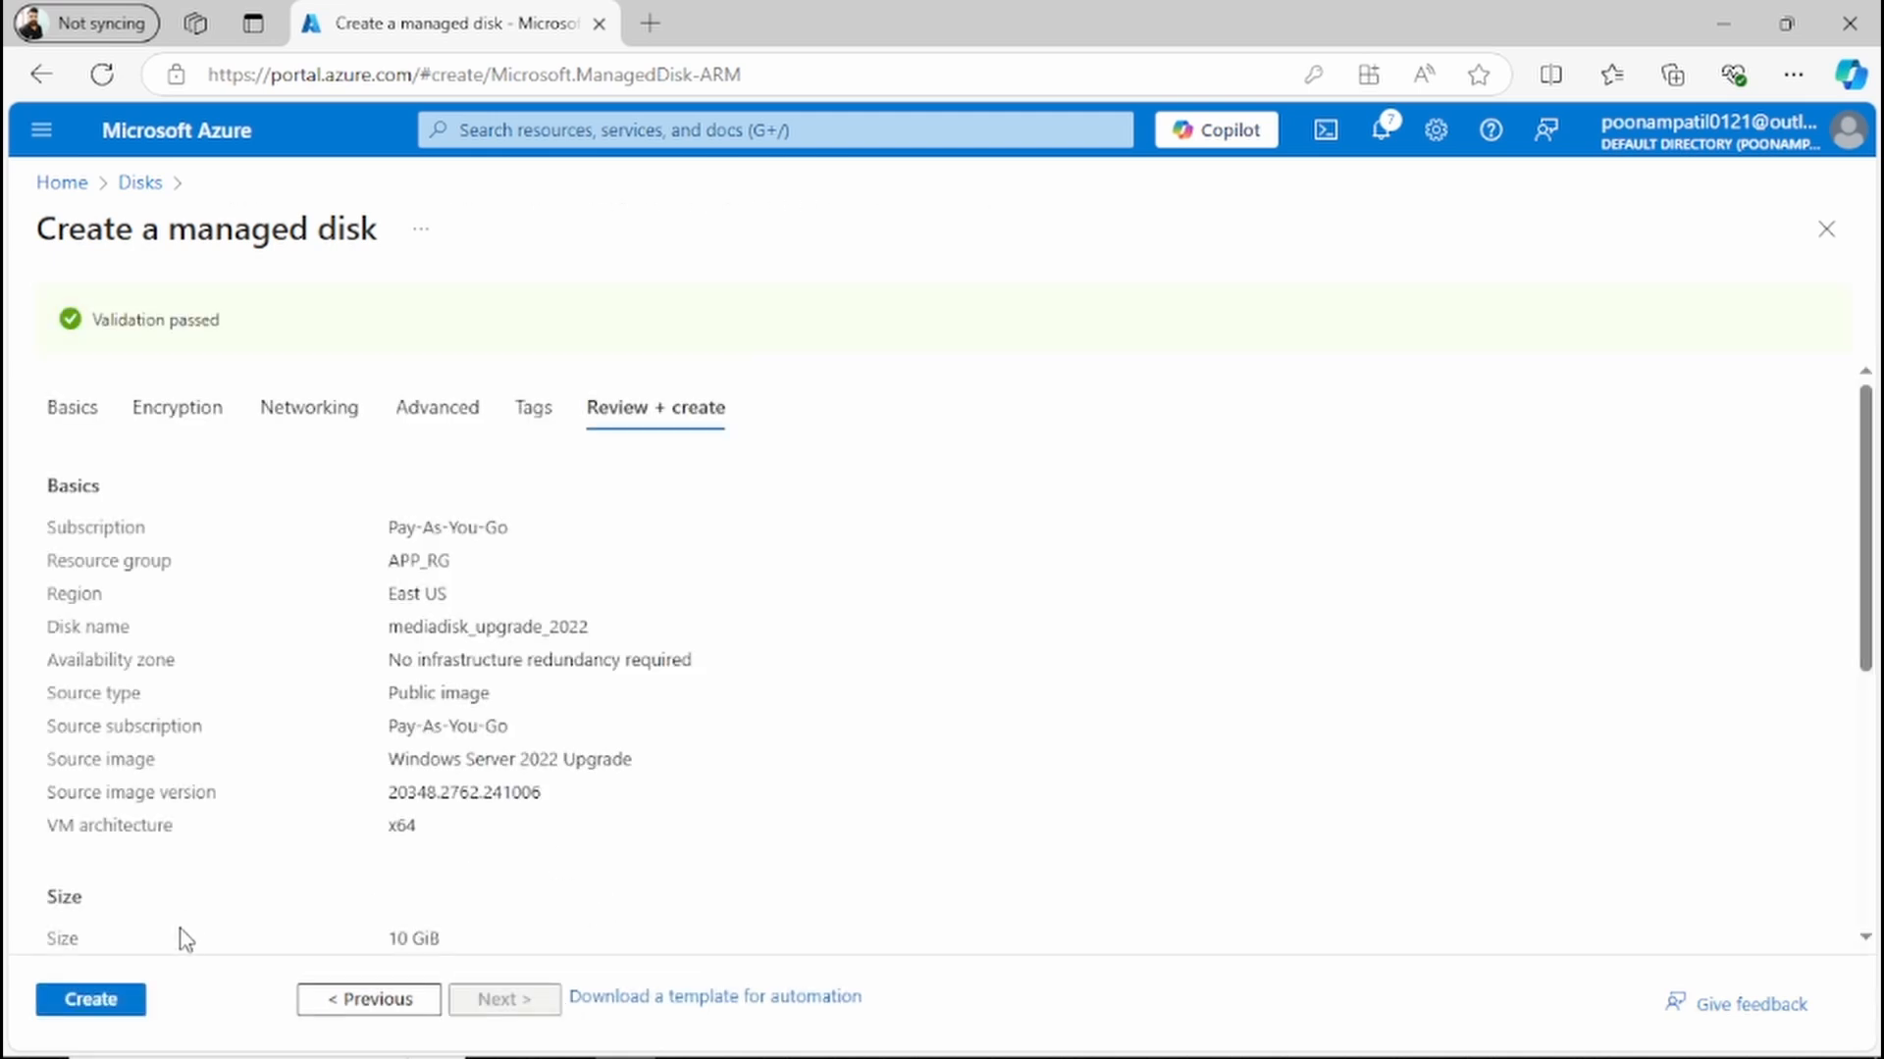
pyautogui.click(118, 1003)
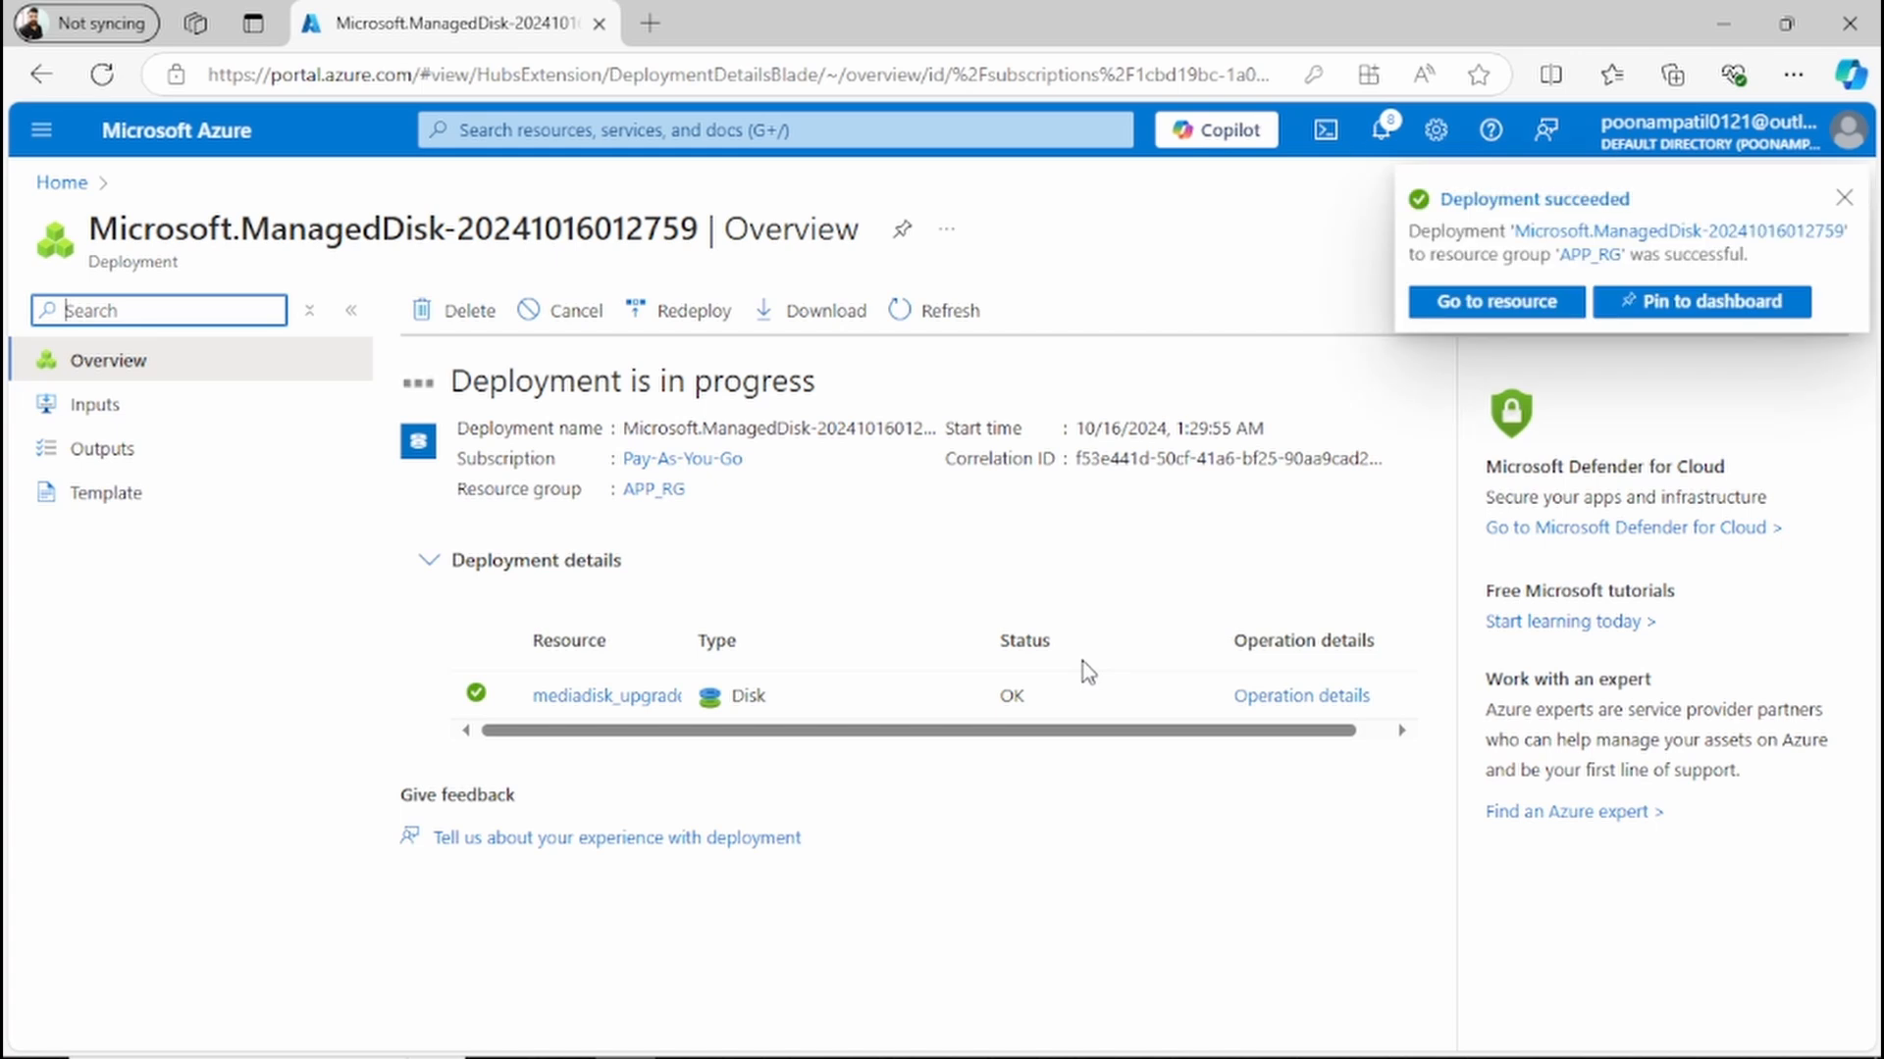
pyautogui.click(1499, 300)
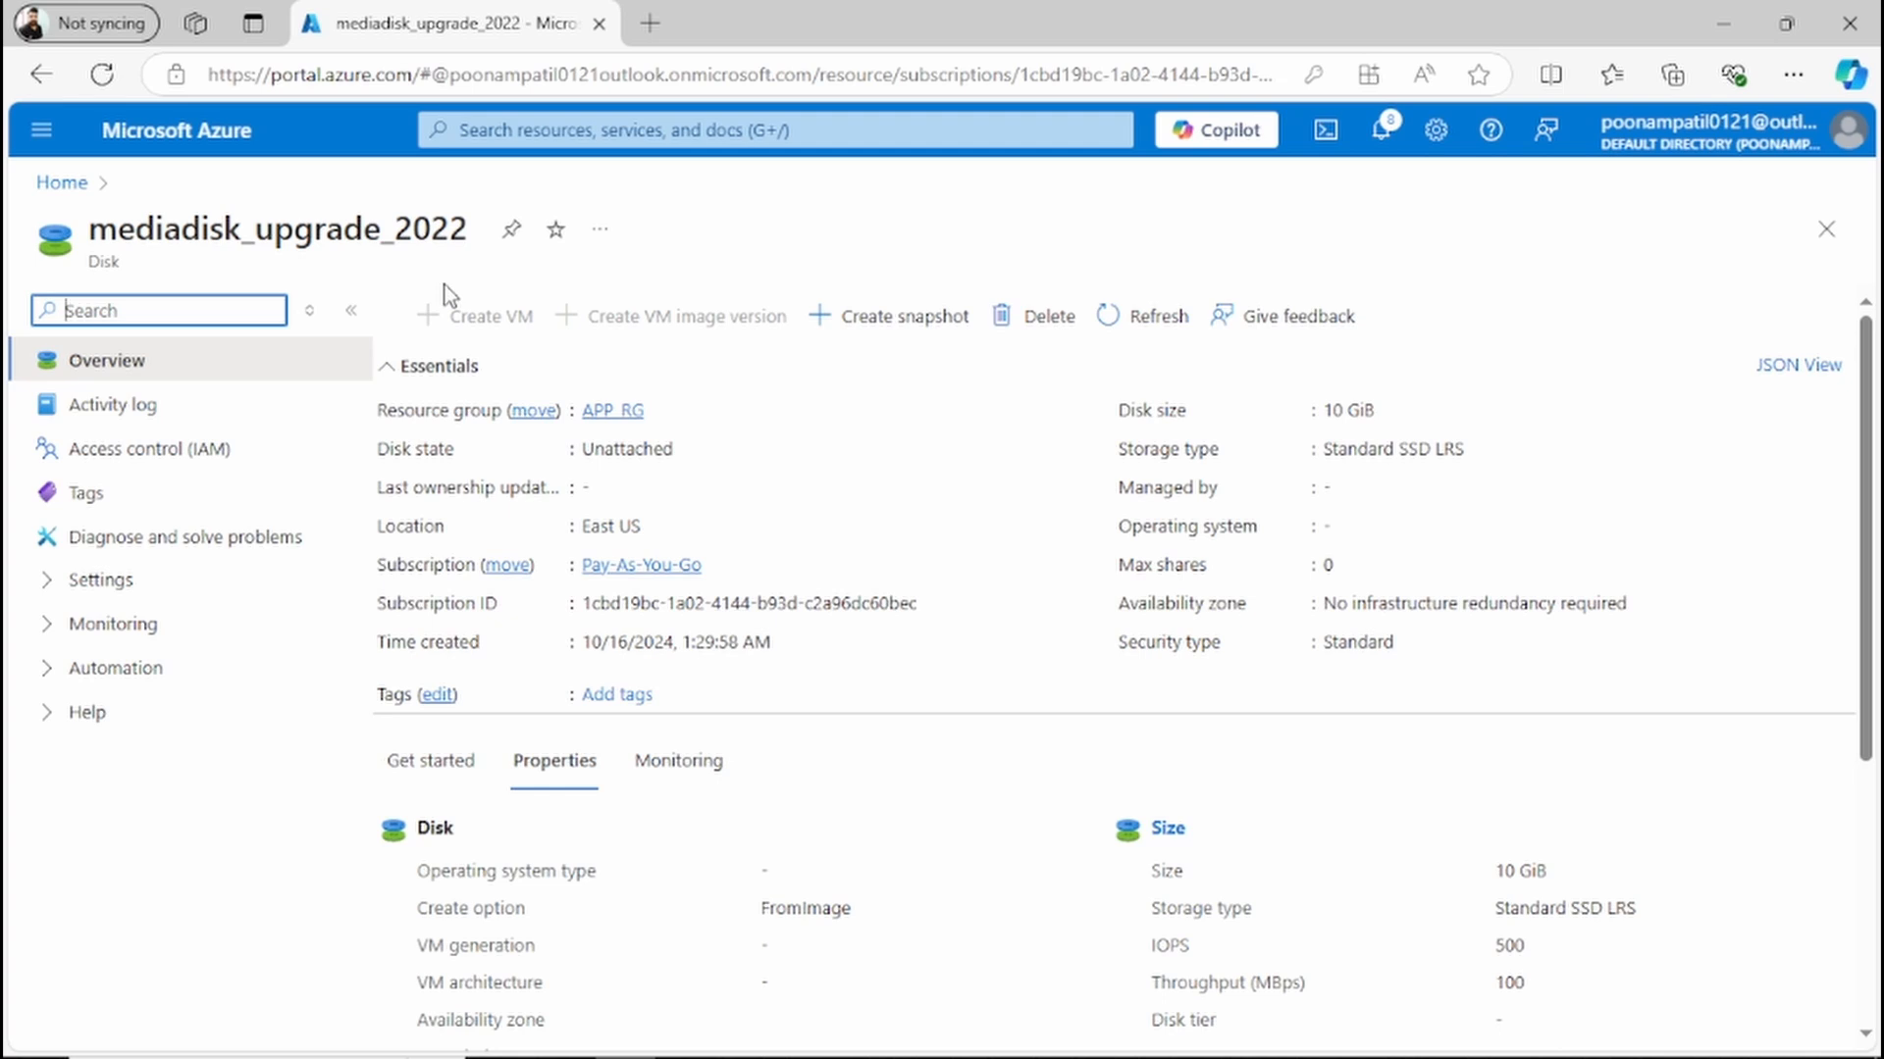
# Step: Open the disk settings of the azuretestvm virtual machine from the Virtual machines service
pyautogui.click(562, 129)
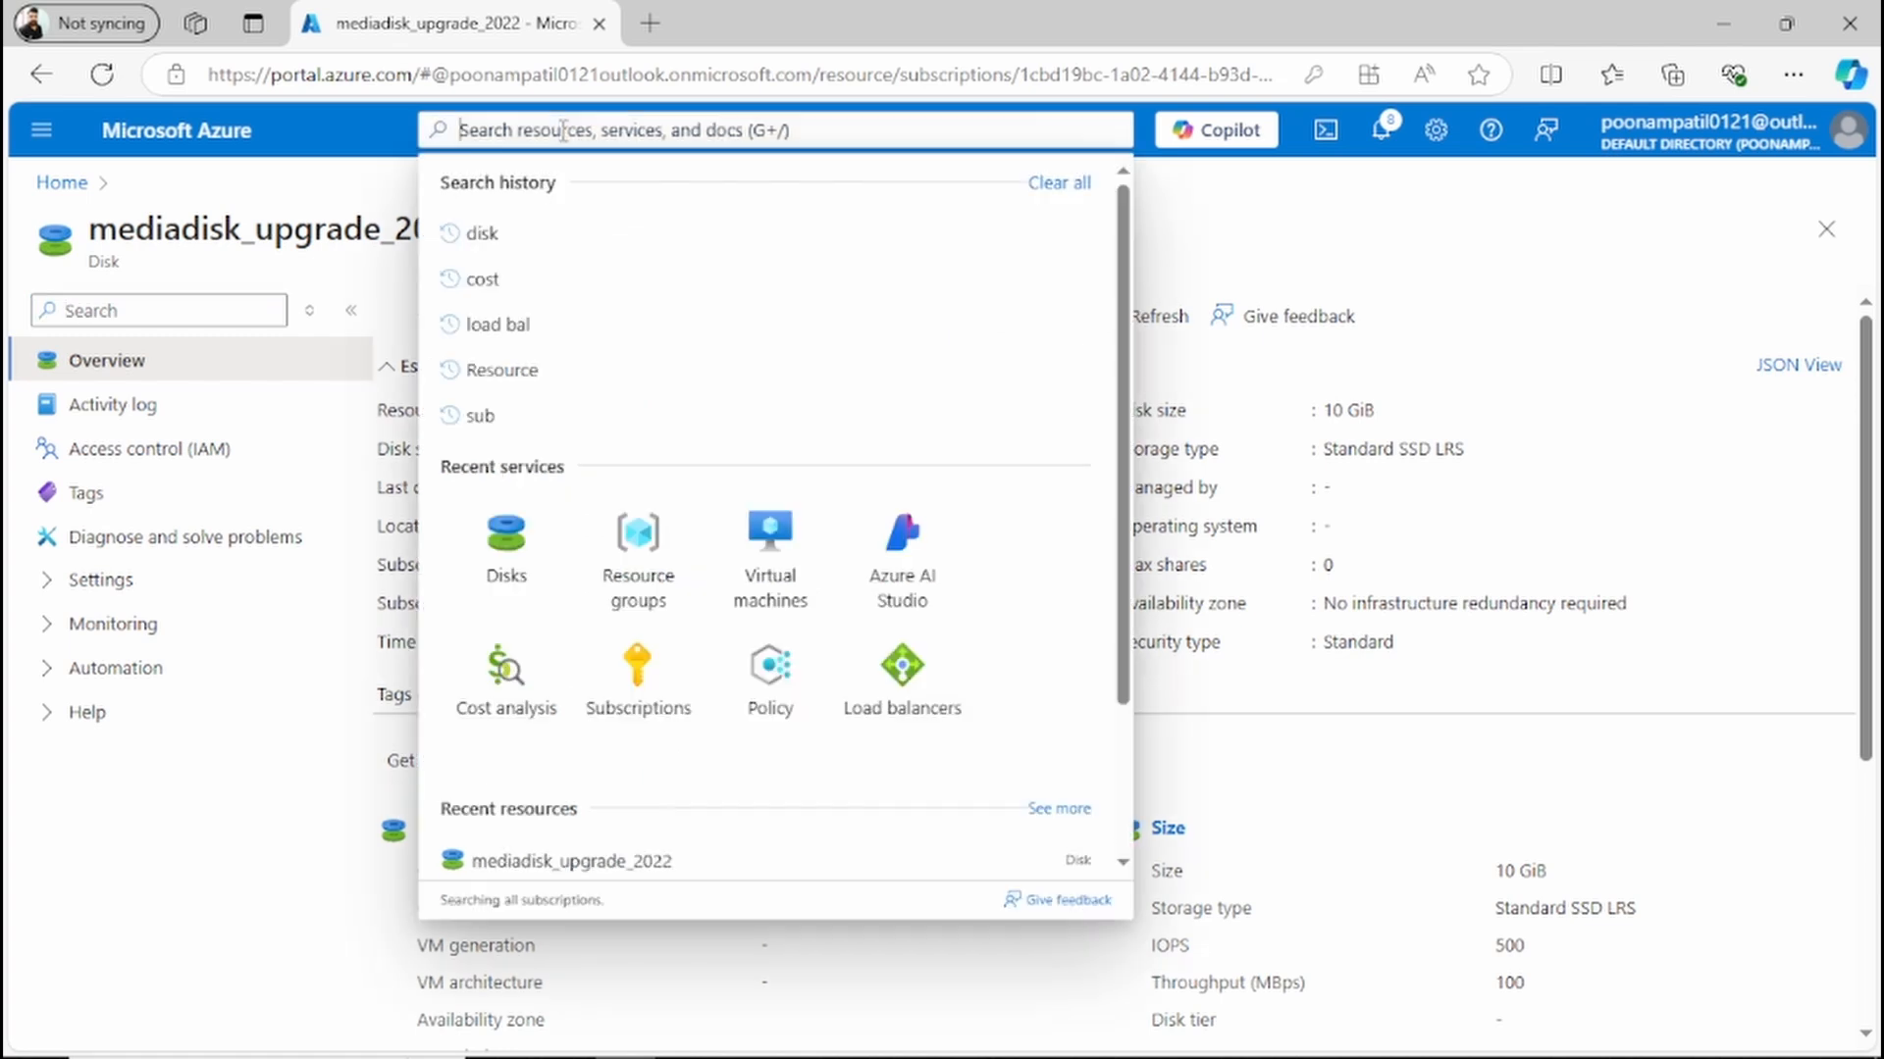
pyautogui.click(773, 591)
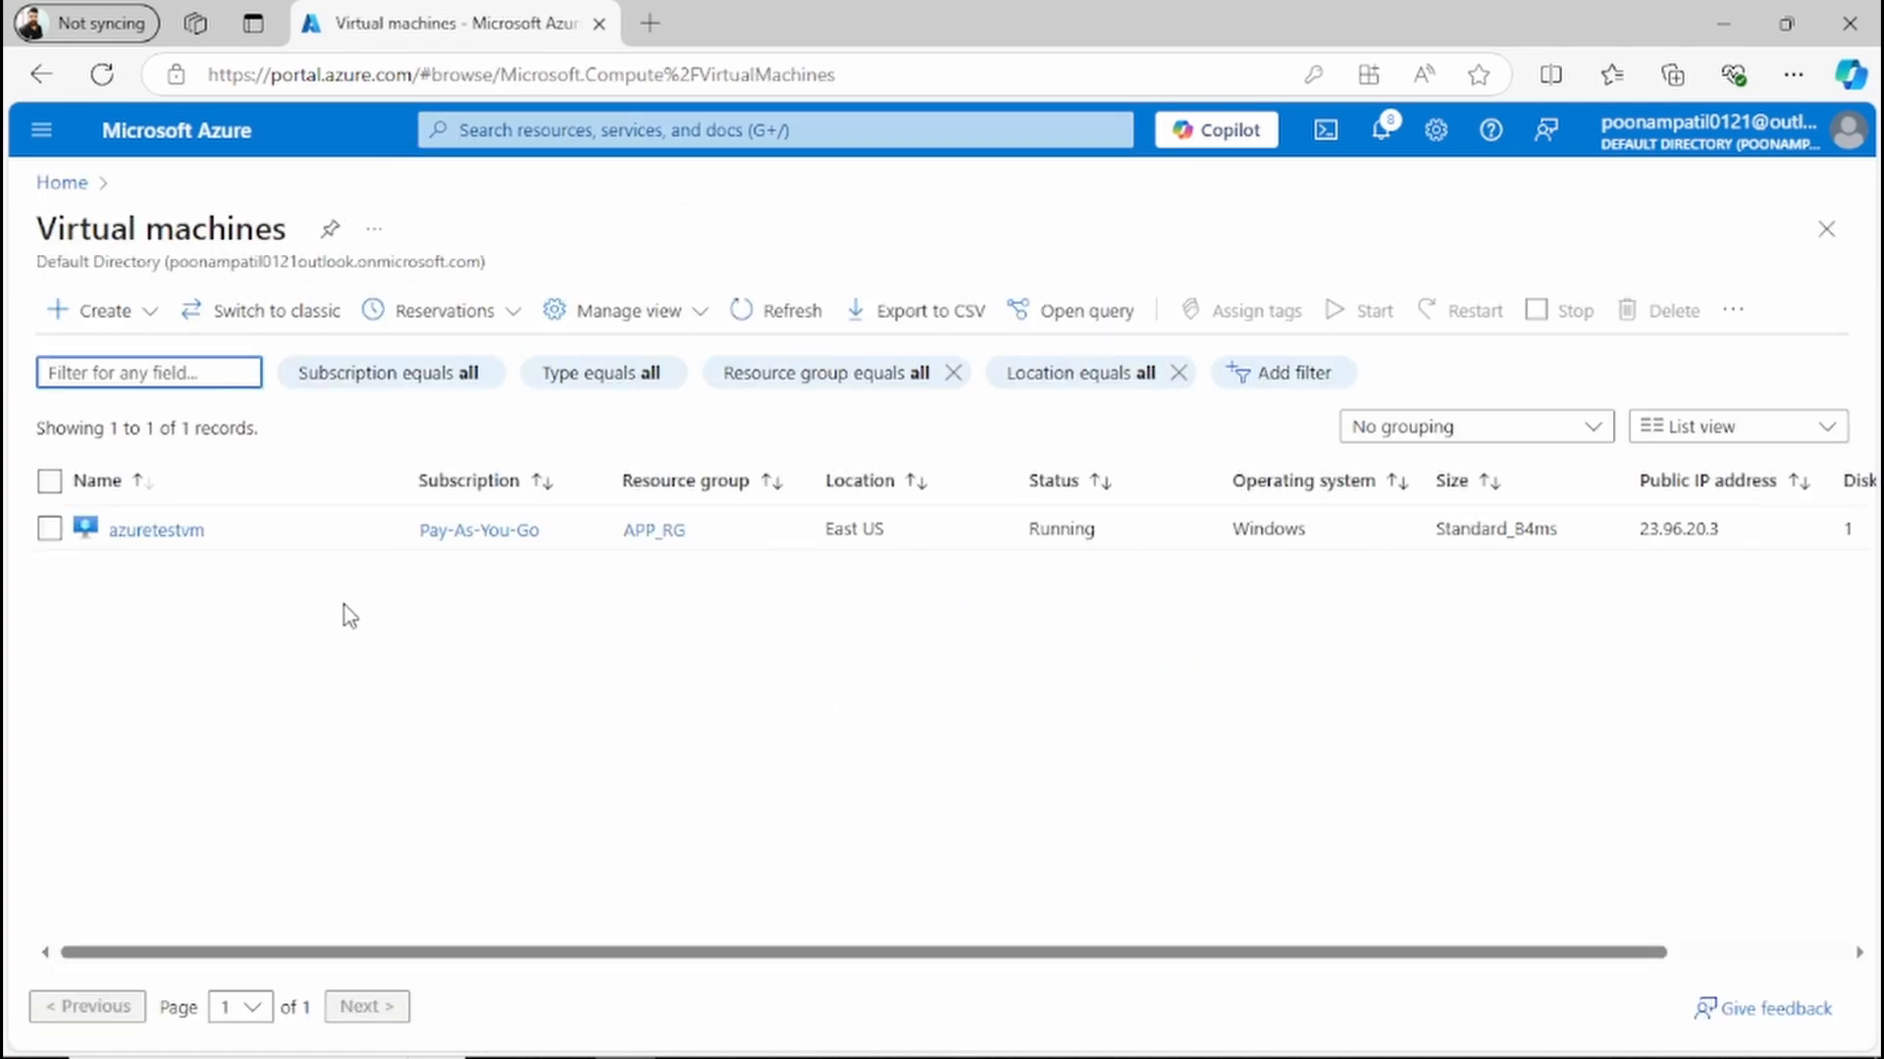
pyautogui.click(160, 532)
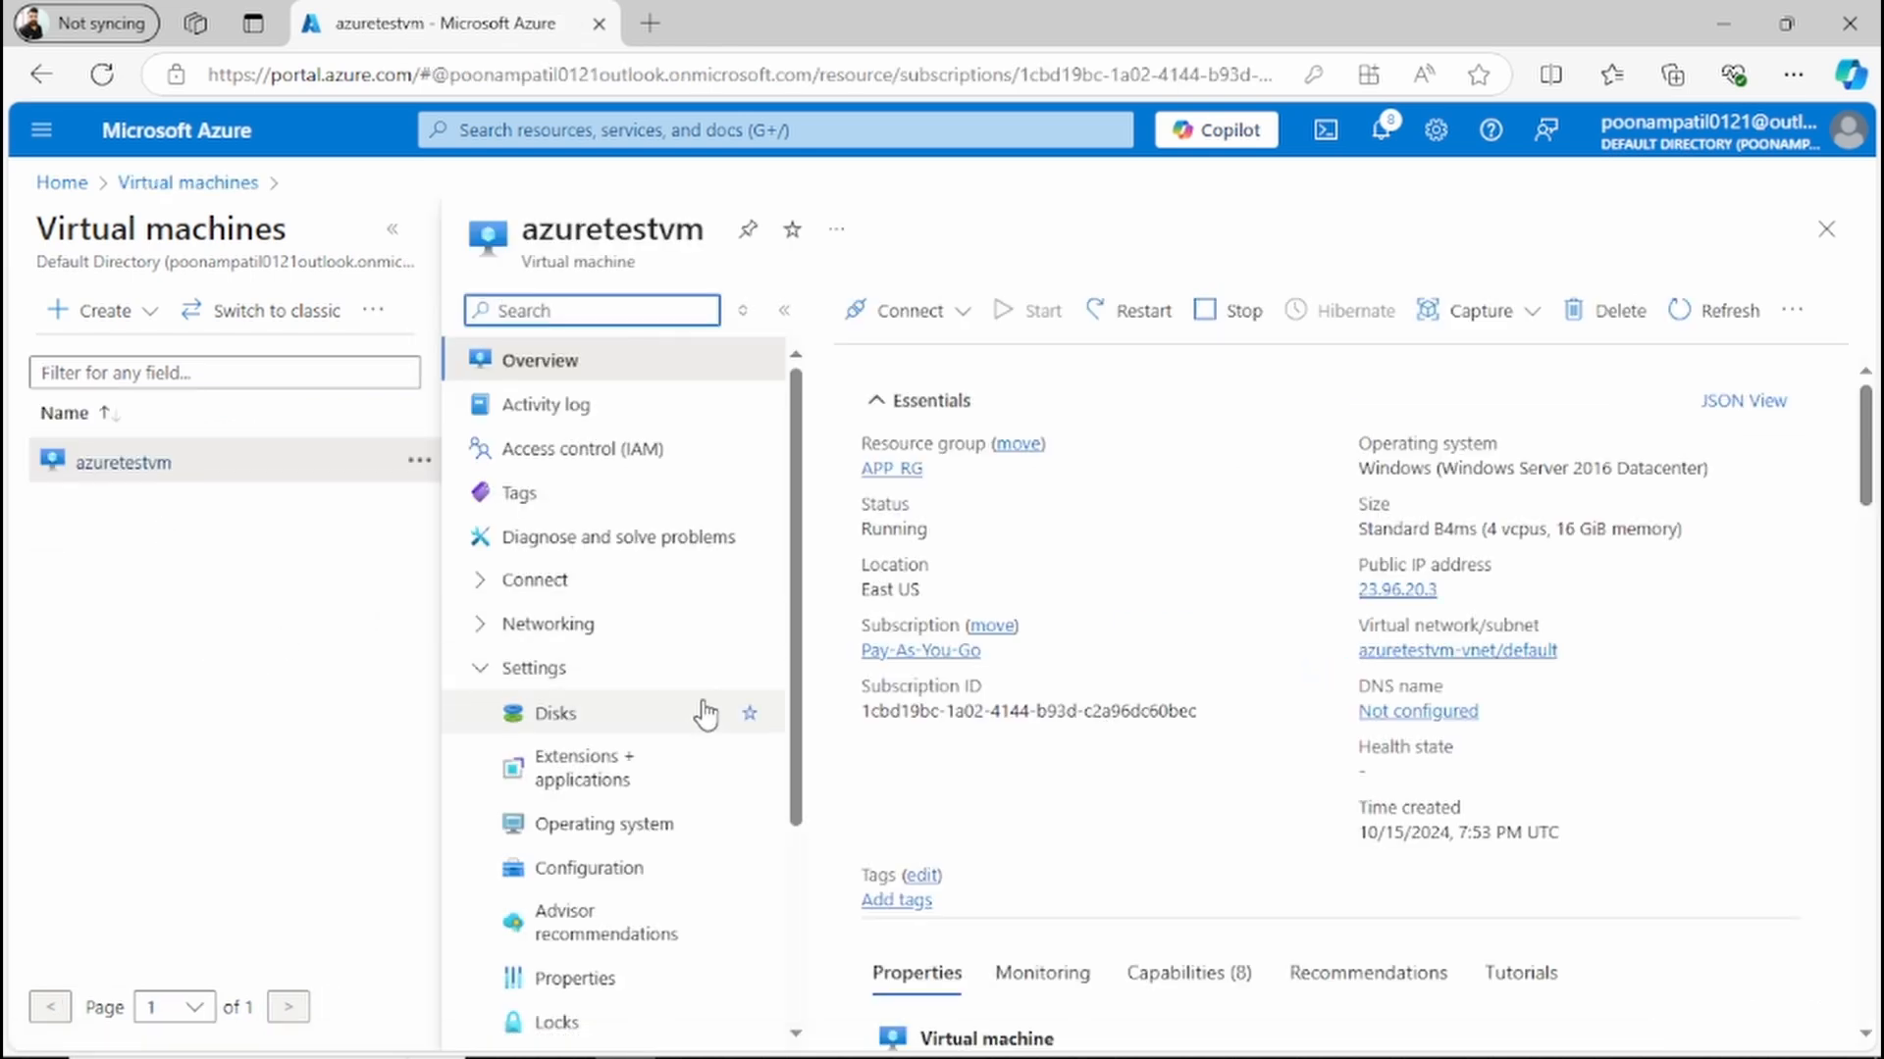
pyautogui.click(654, 723)
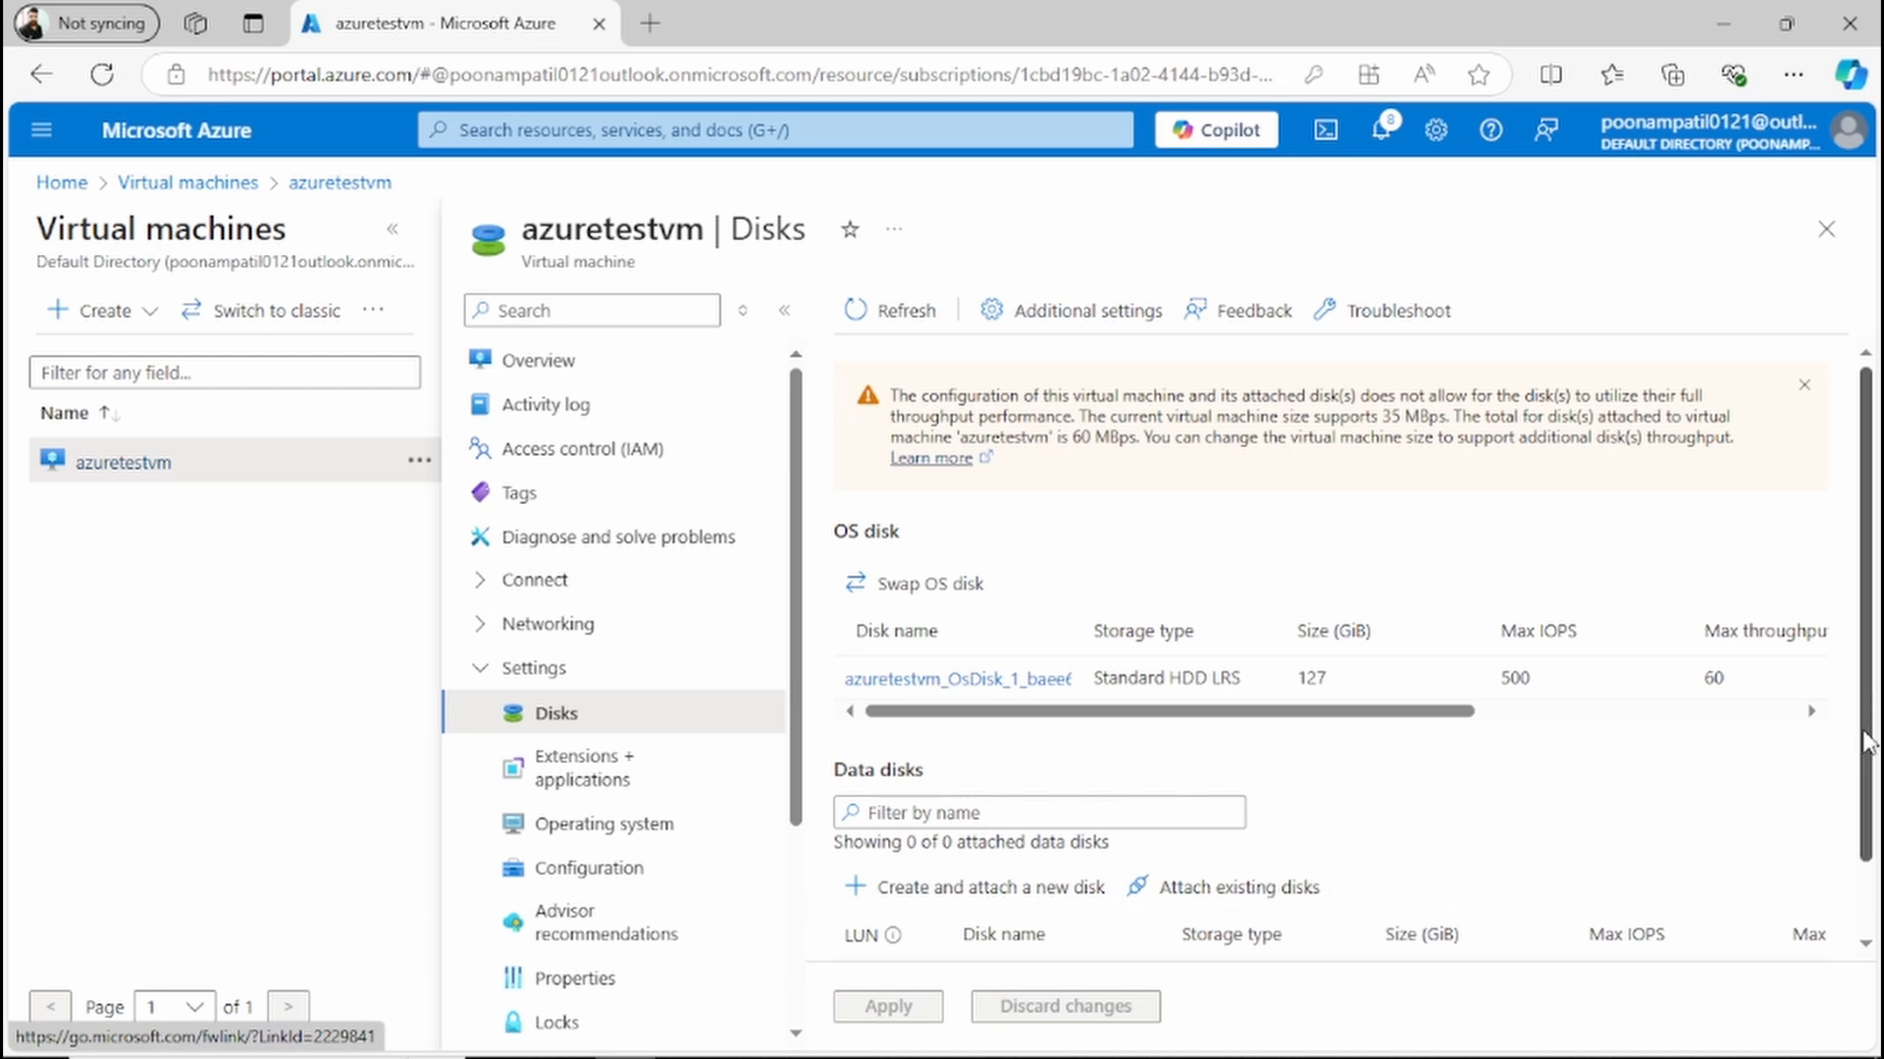
# Step: Attach the existing disk mediadisk_upgrade_2022 to azuretestvm as a data disk on LUN 0 and apply the change
pyautogui.moveTo(1867, 743); pyautogui.dragTo(1867, 814)
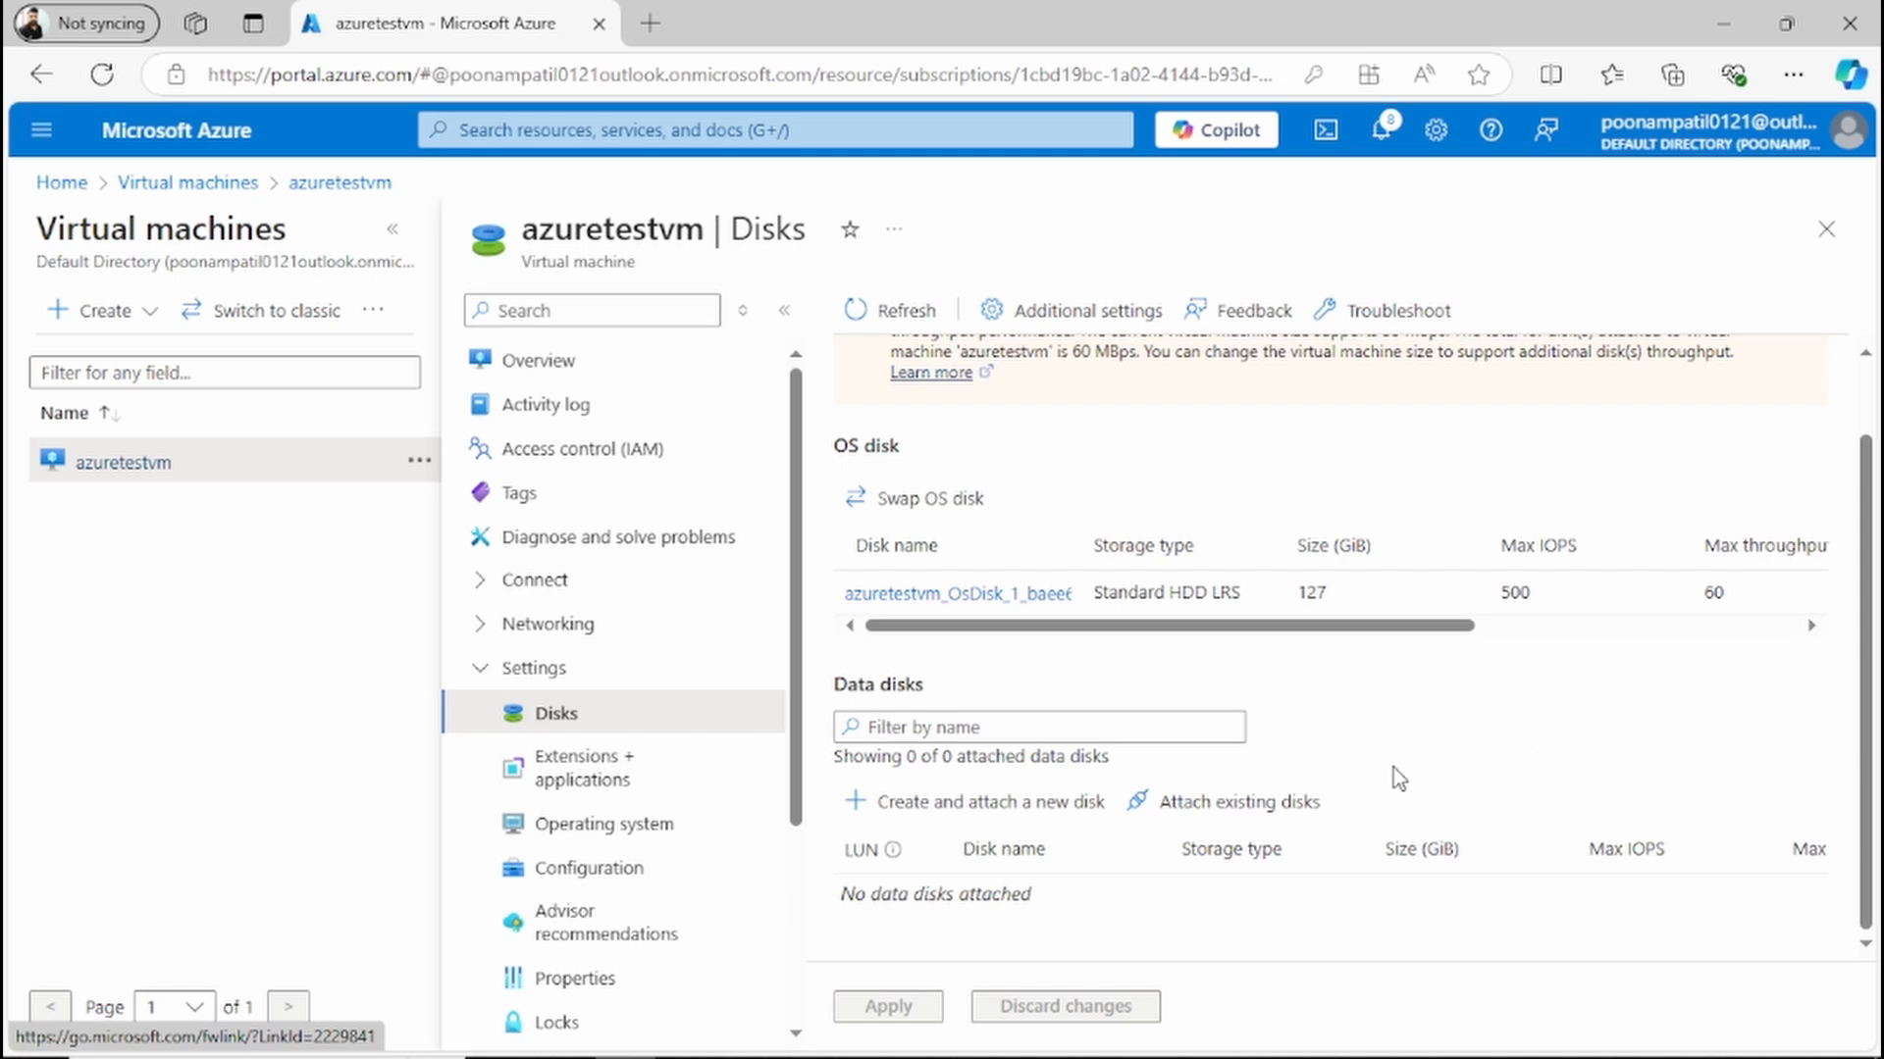
pyautogui.click(1173, 807)
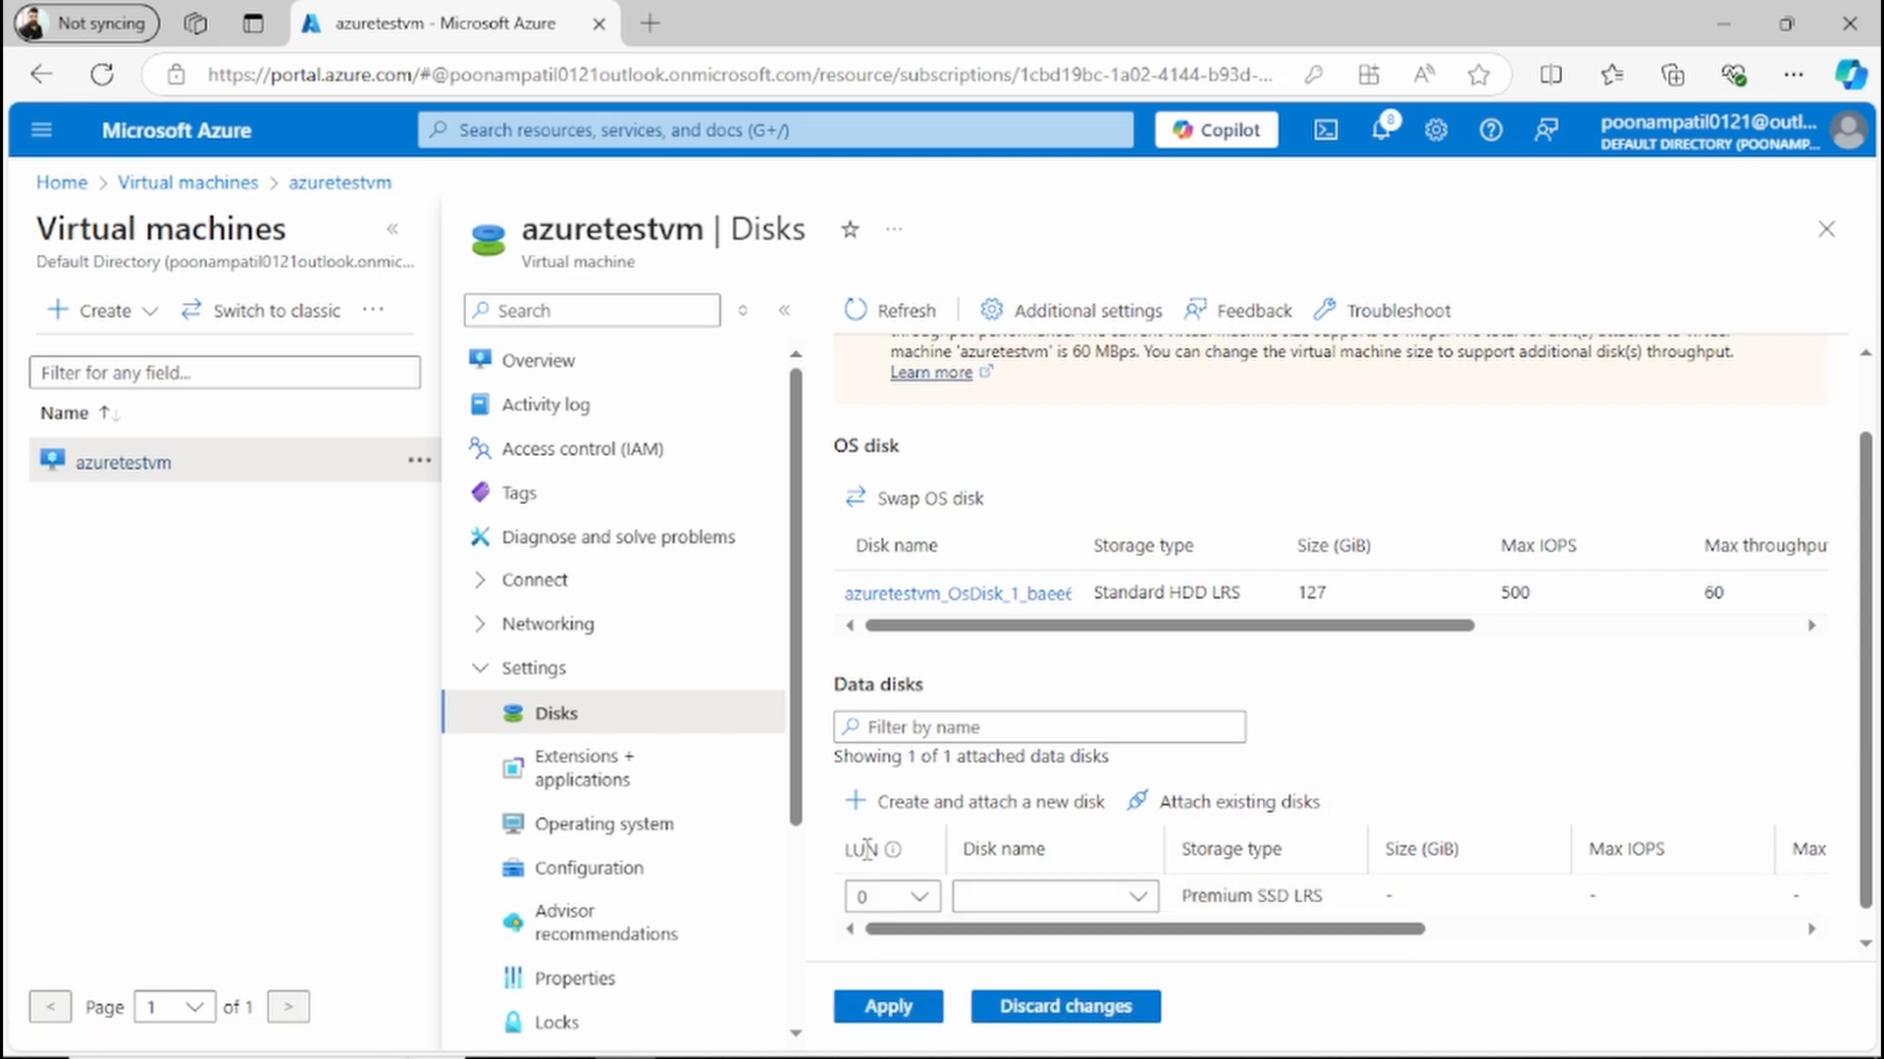
pyautogui.click(910, 899)
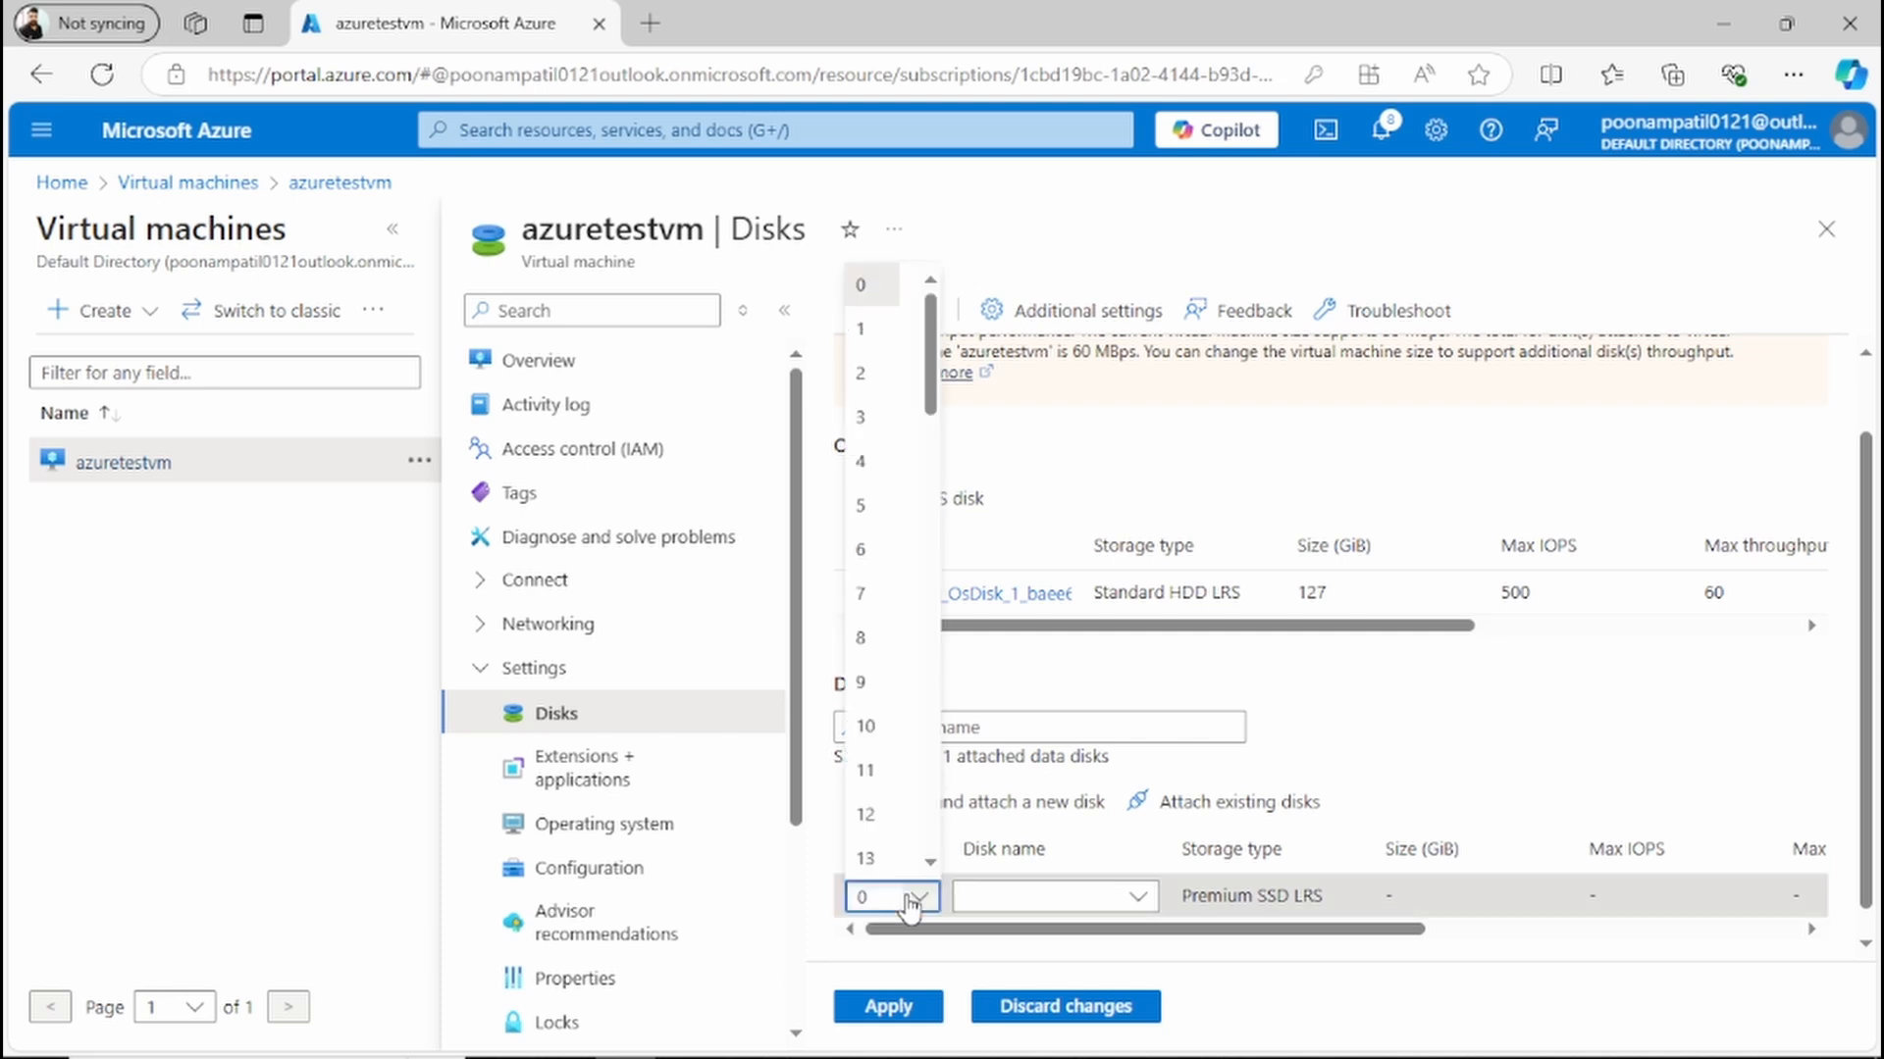
pyautogui.click(910, 899)
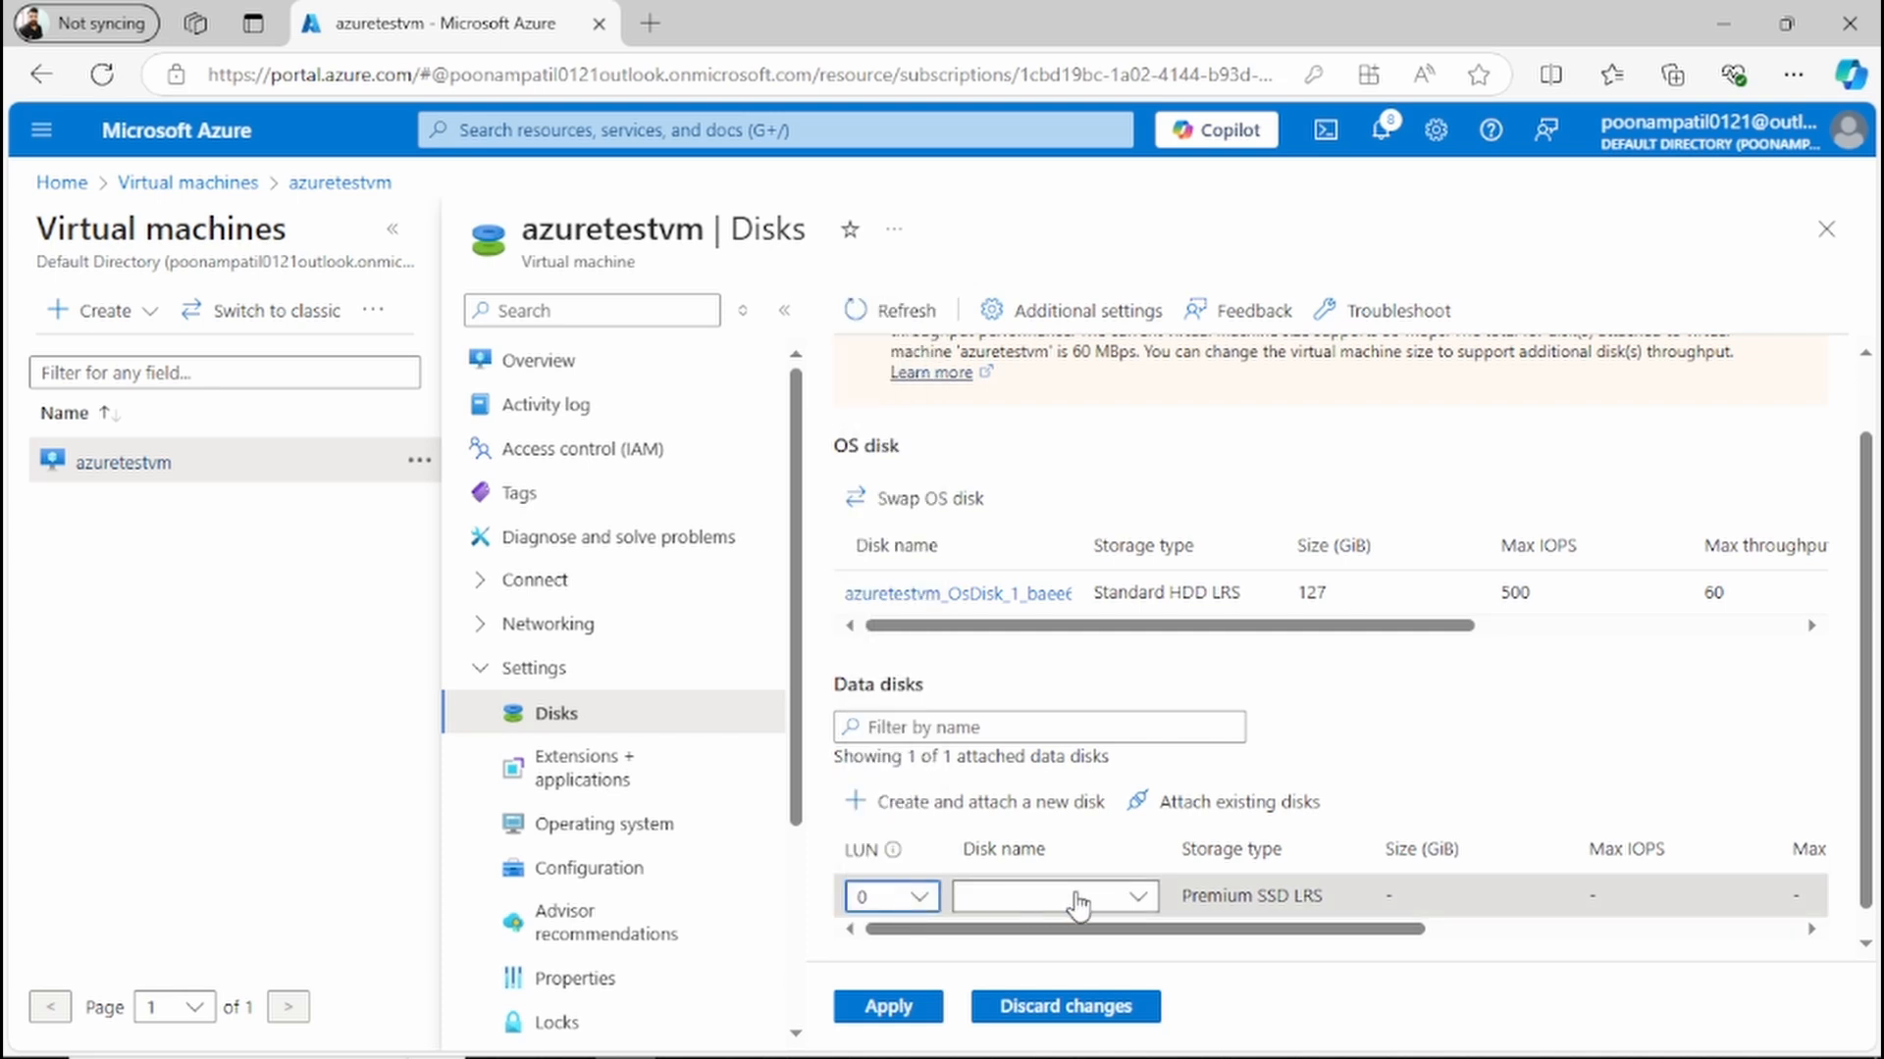
pyautogui.click(1140, 899)
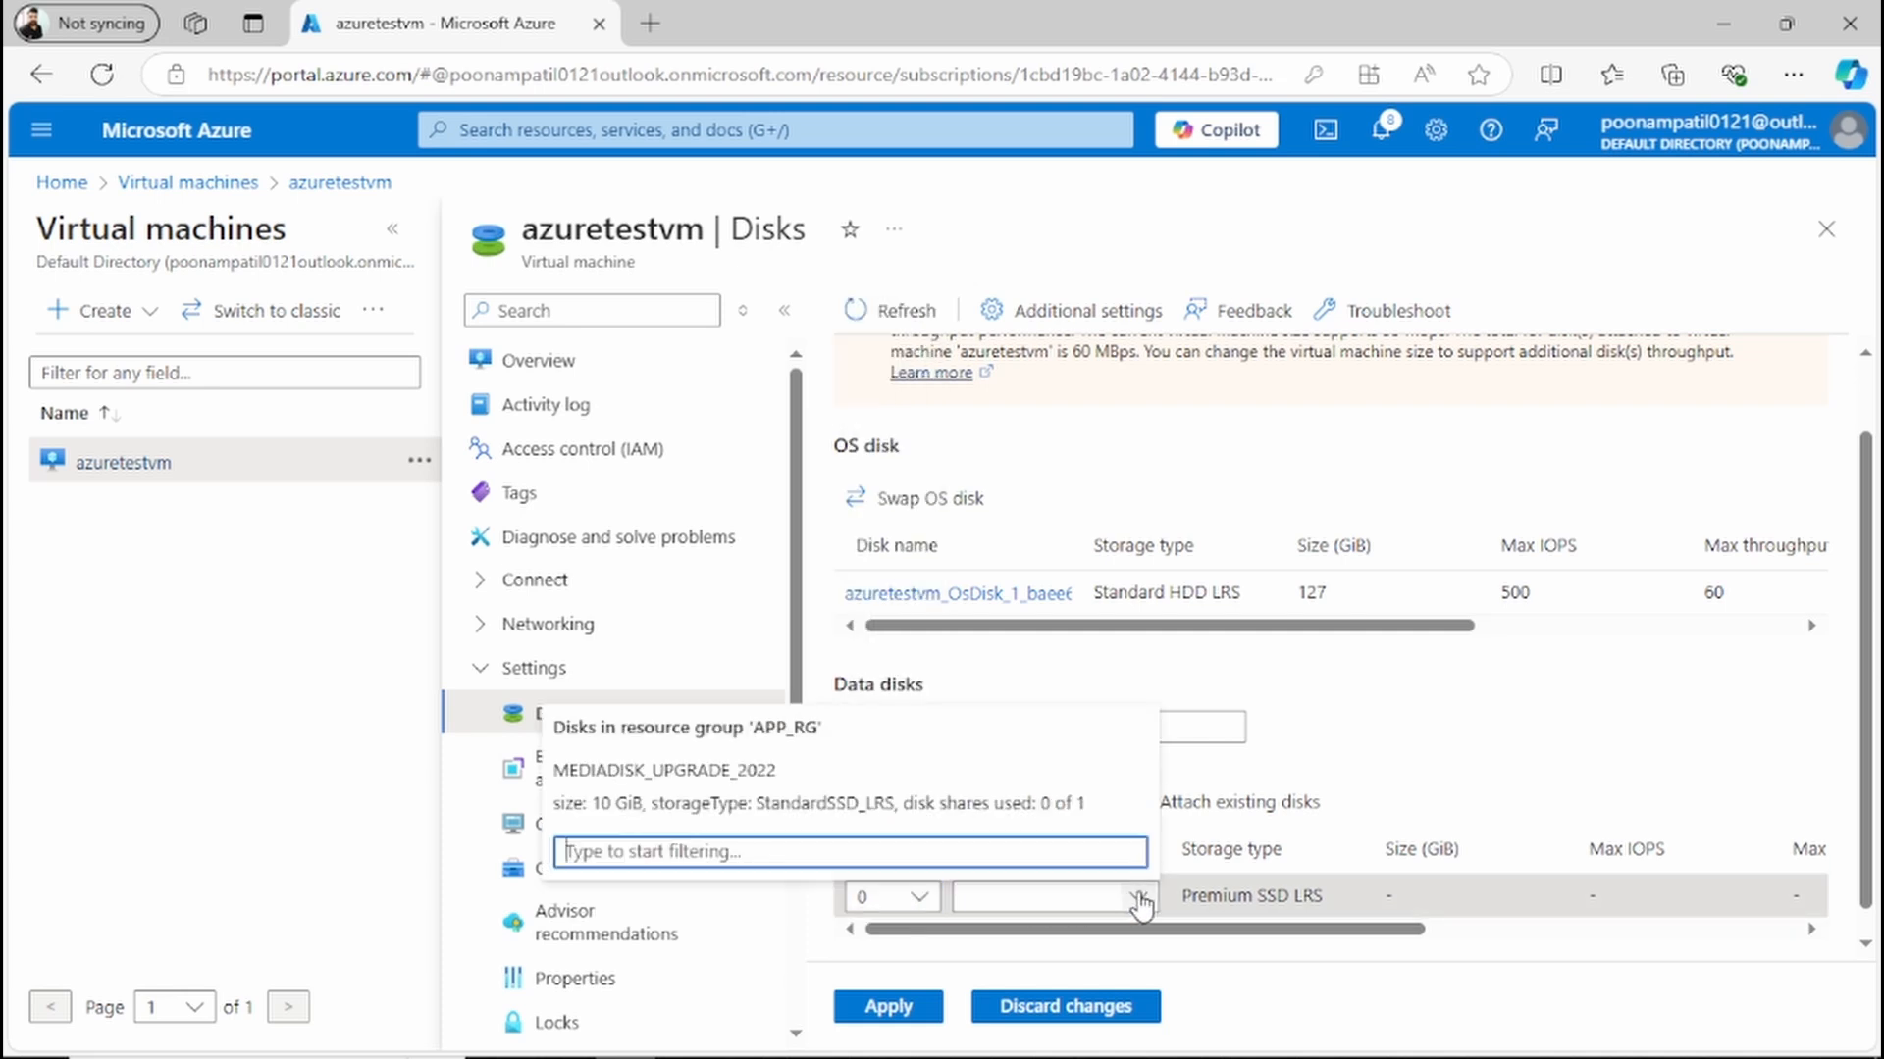
pyautogui.click(999, 806)
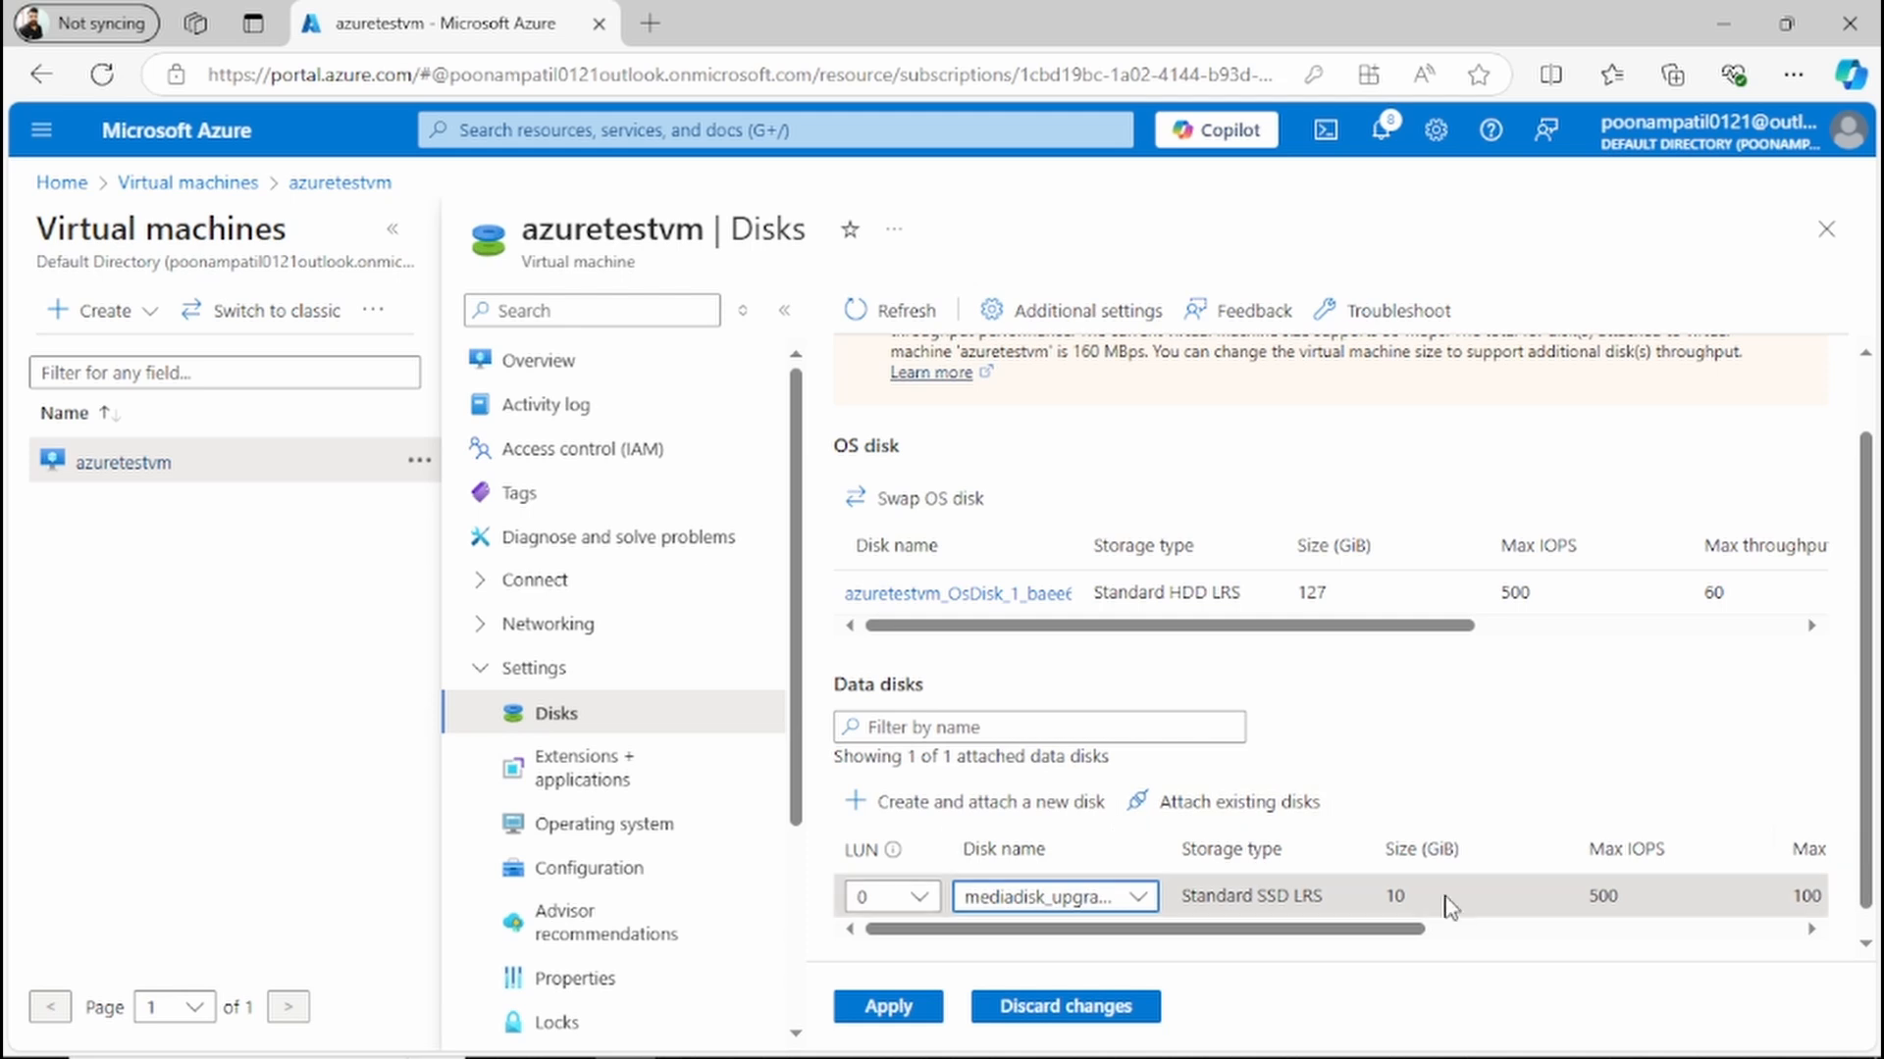
pyautogui.click(867, 1015)
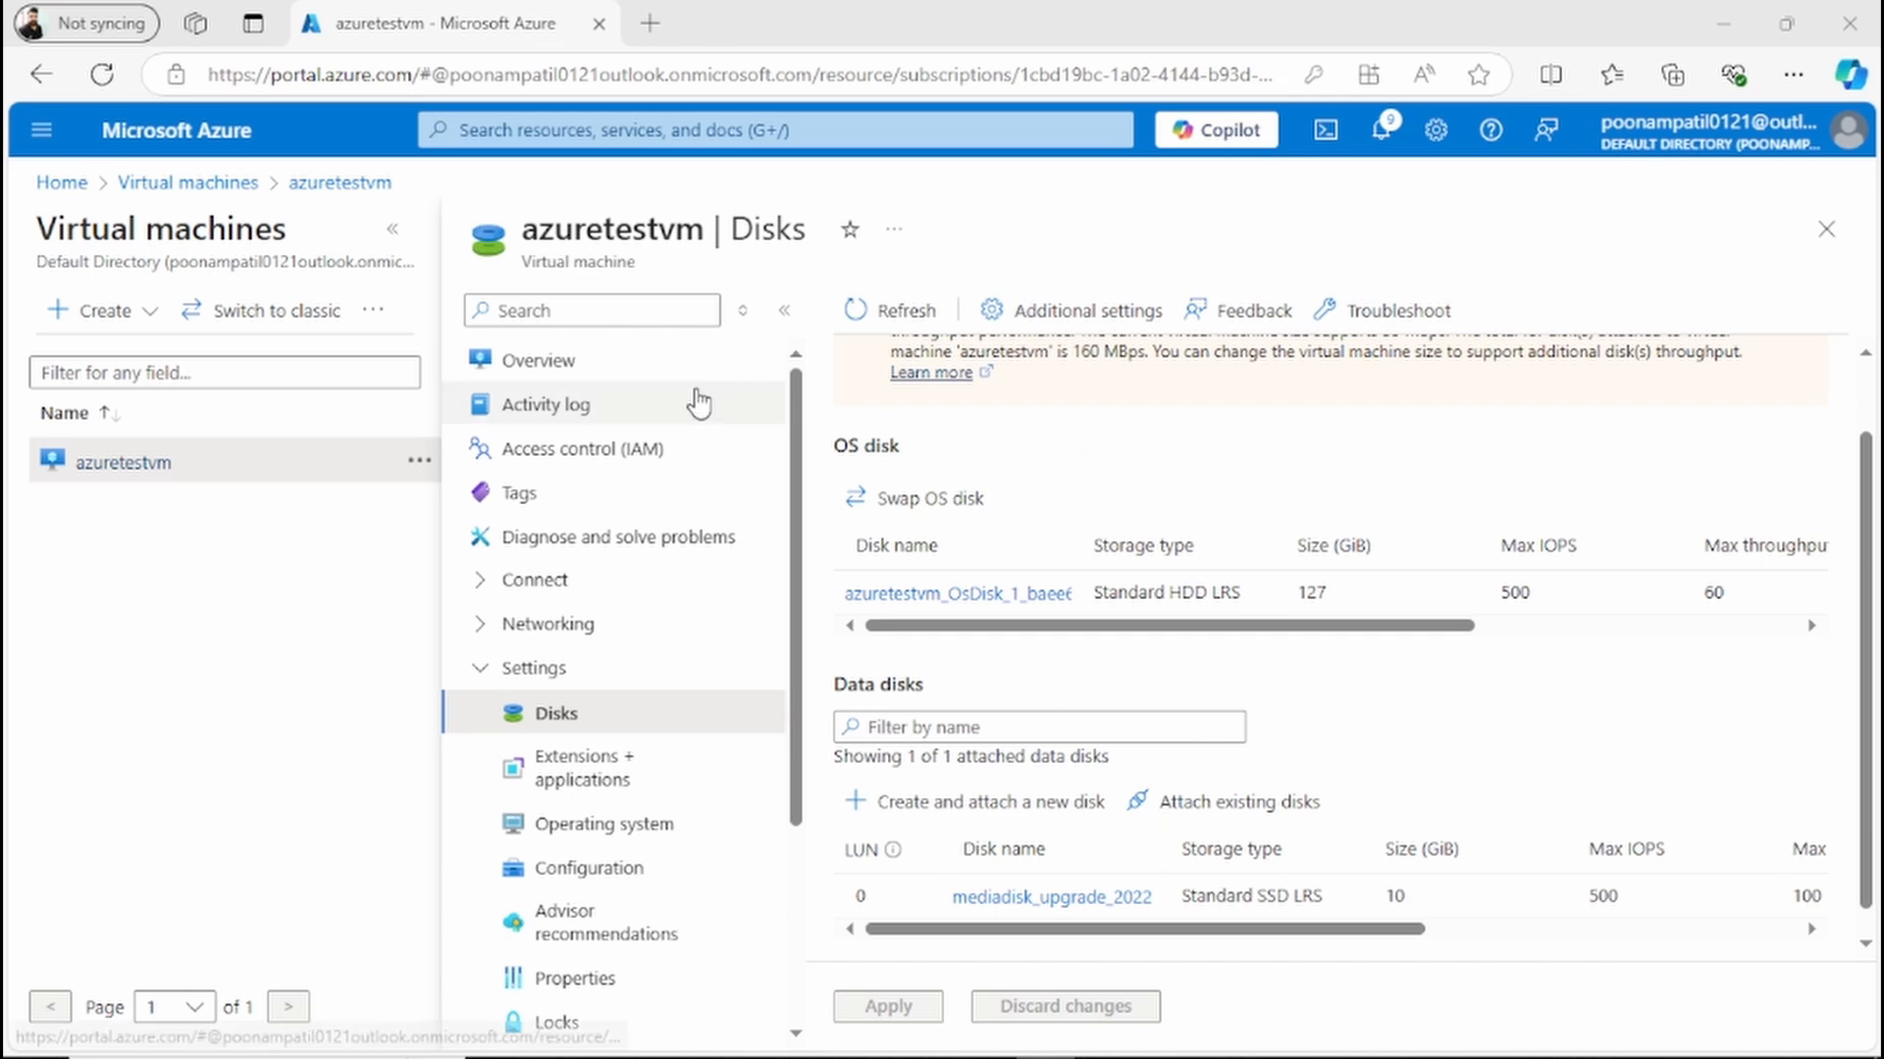
# Step: Copy the public IP address from the azuretestvm overview
pyautogui.click(598, 375)
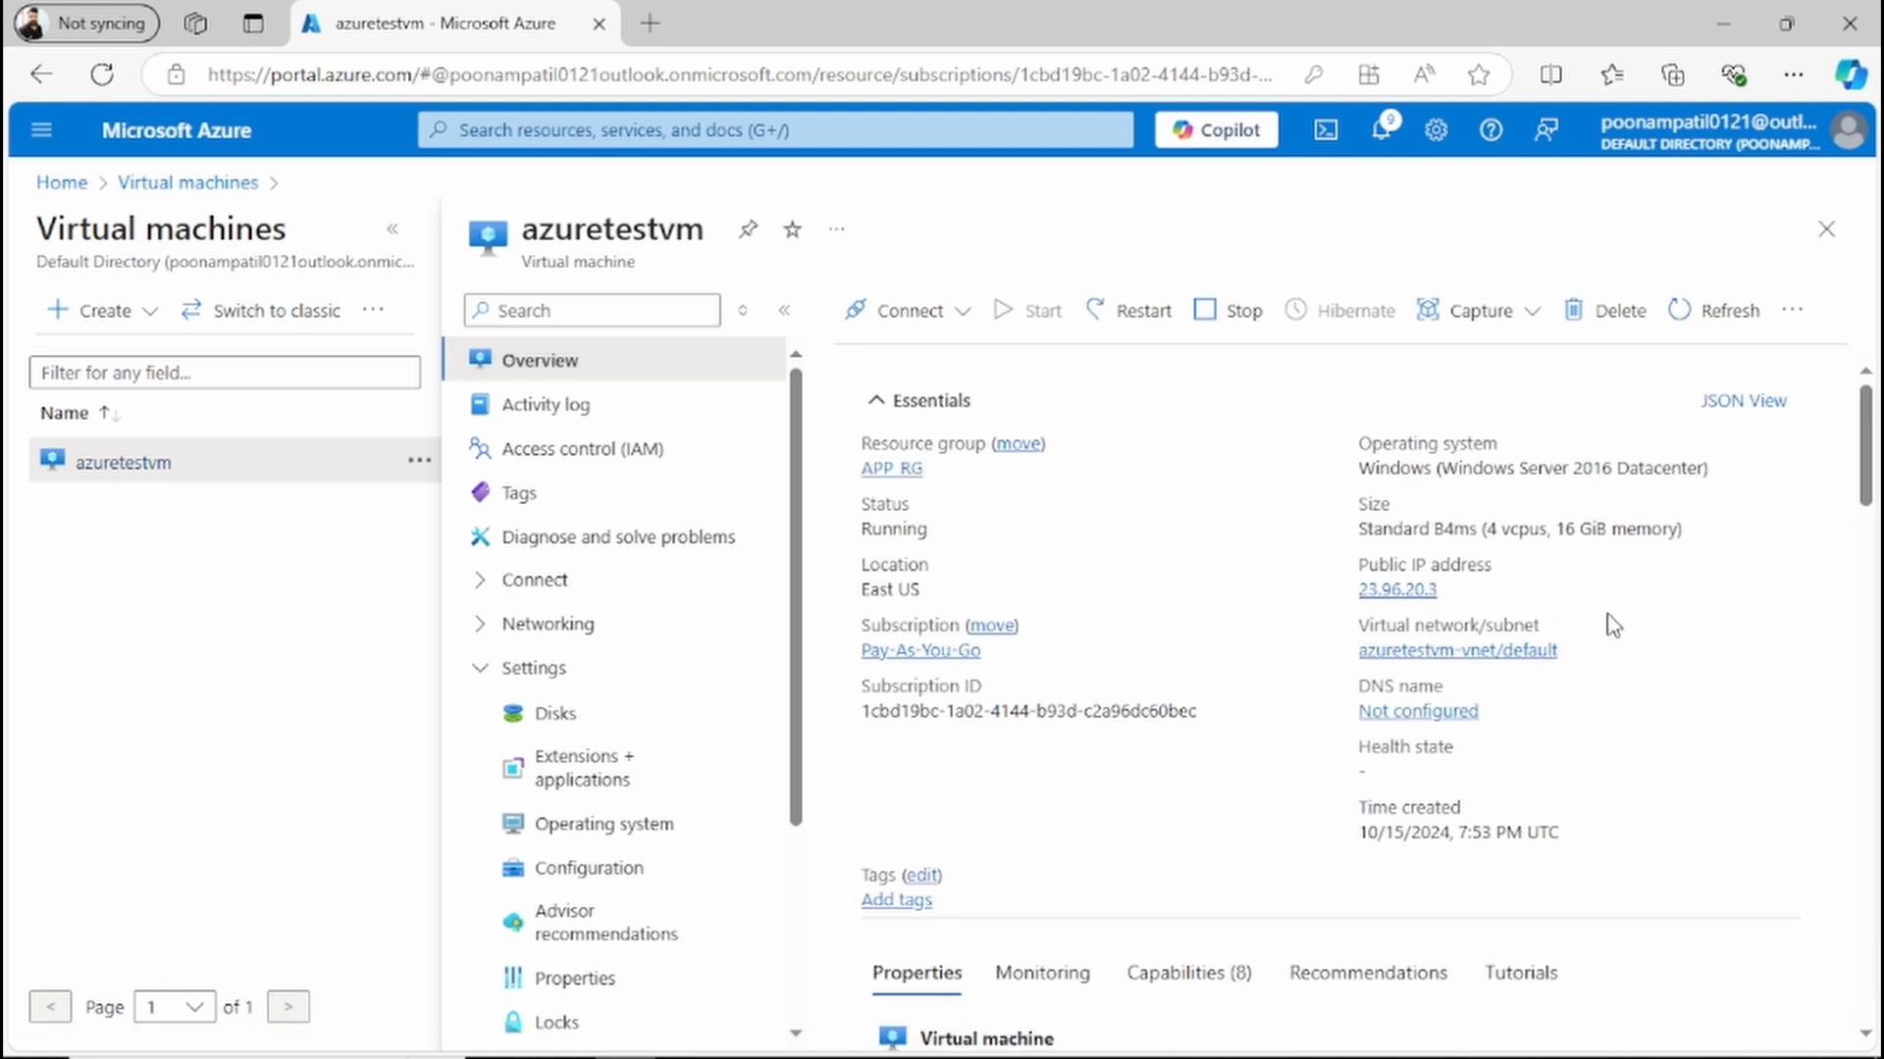
pyautogui.click(1454, 589)
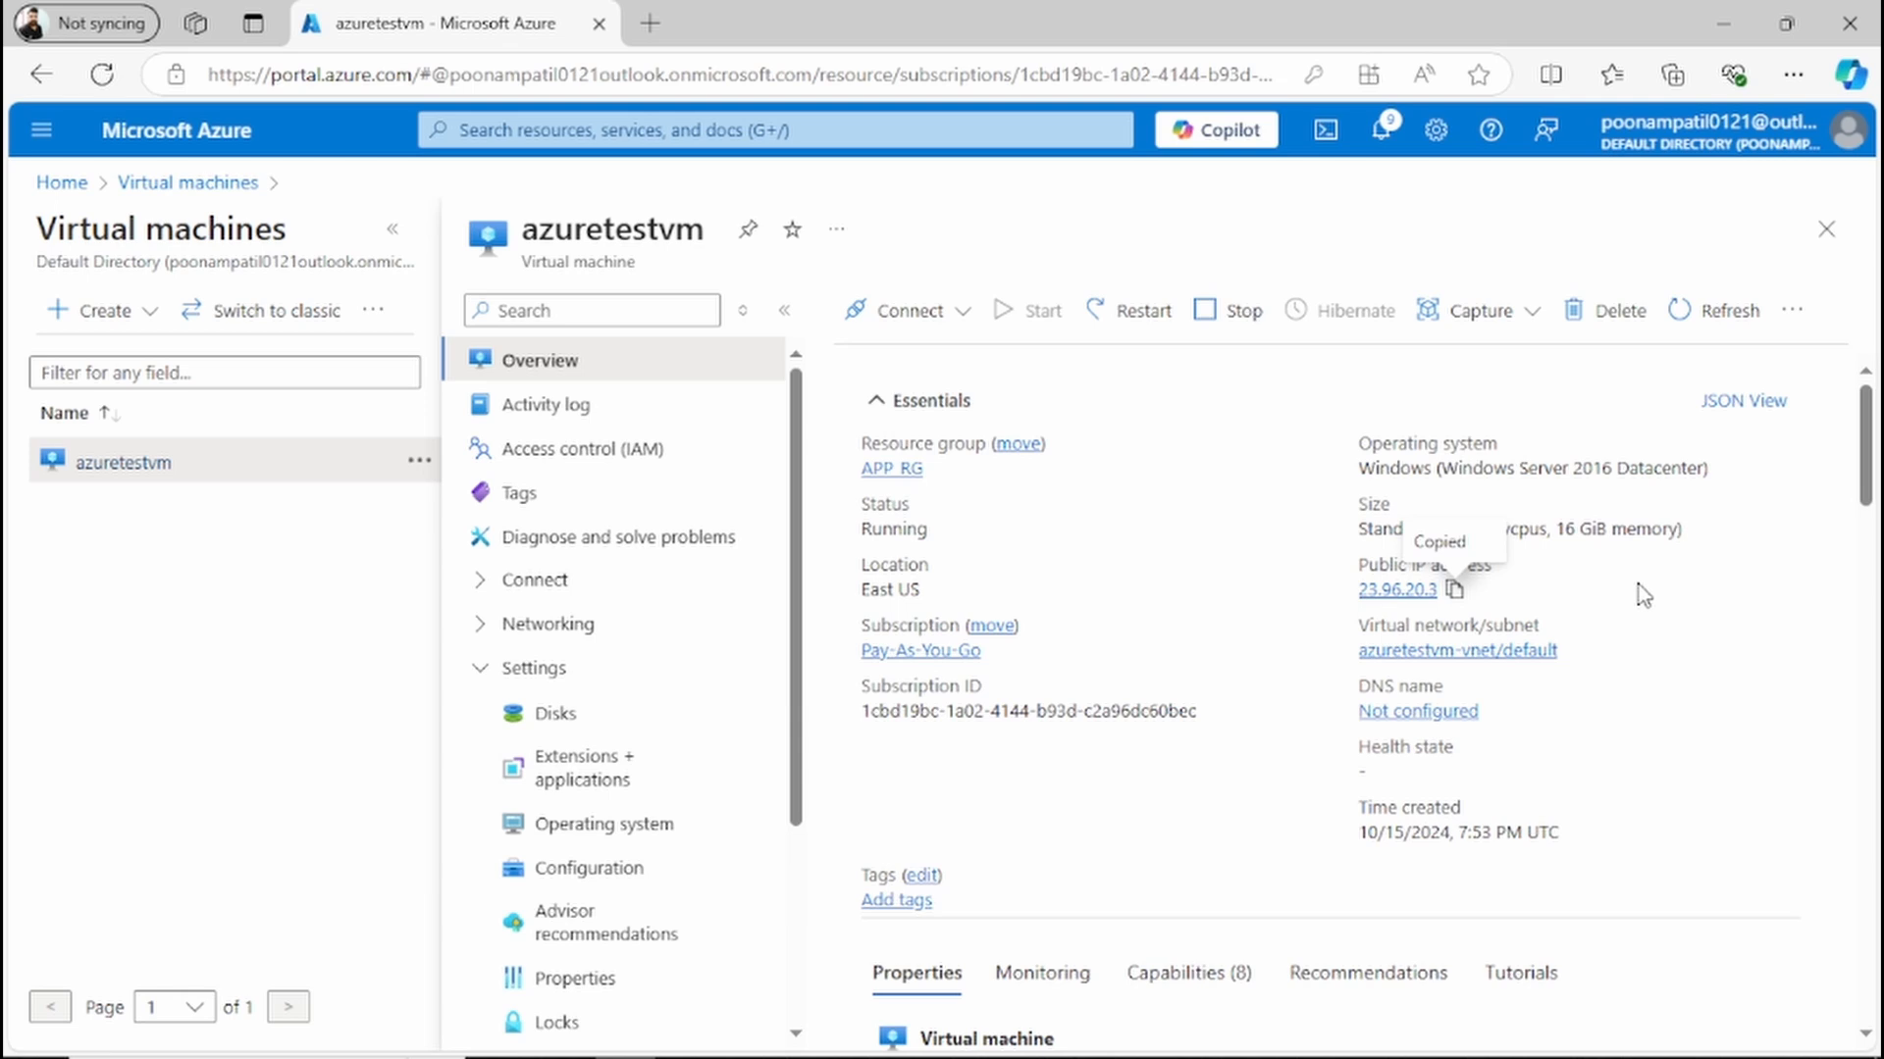
# Step: Open Remote Desktop Connection and start a connection to the VM's copied public IP address 23.96.20.3
pyautogui.press('super+r')
pyautogui.press('Return')
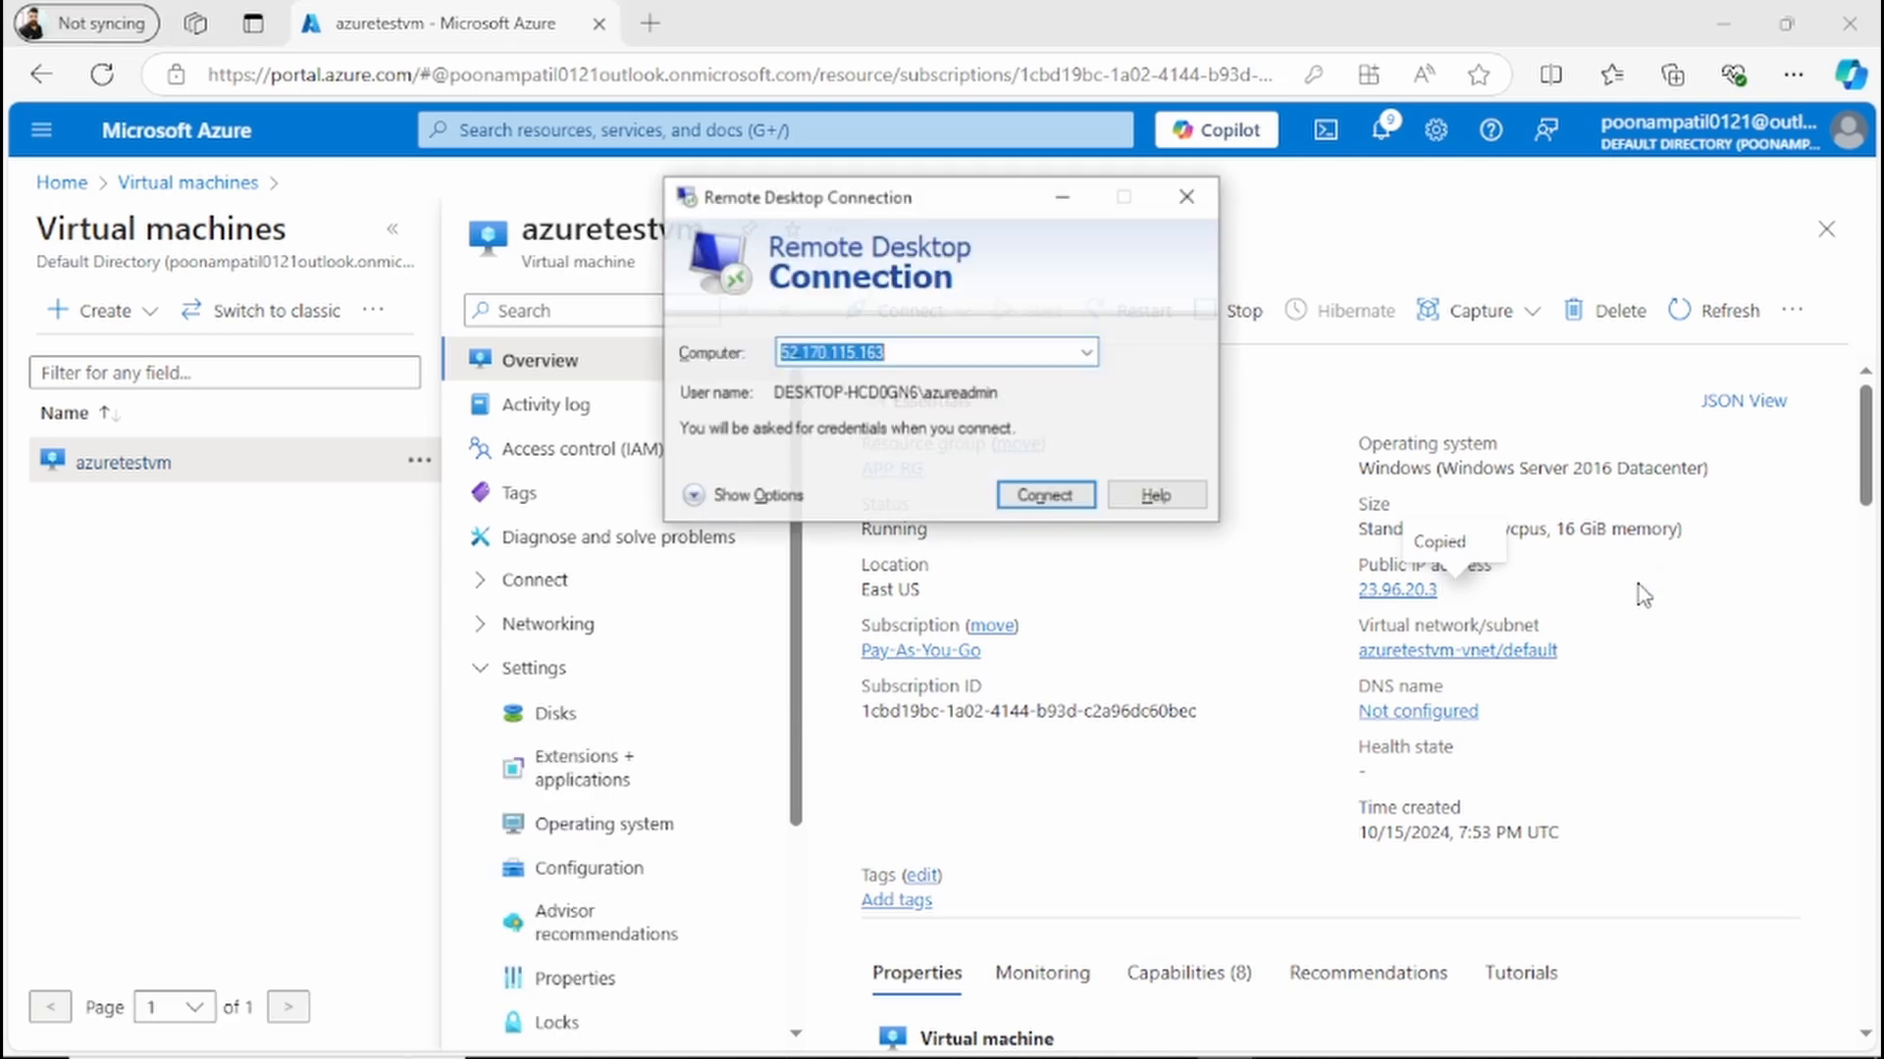
pyautogui.hotkey('ctrl', 'v')
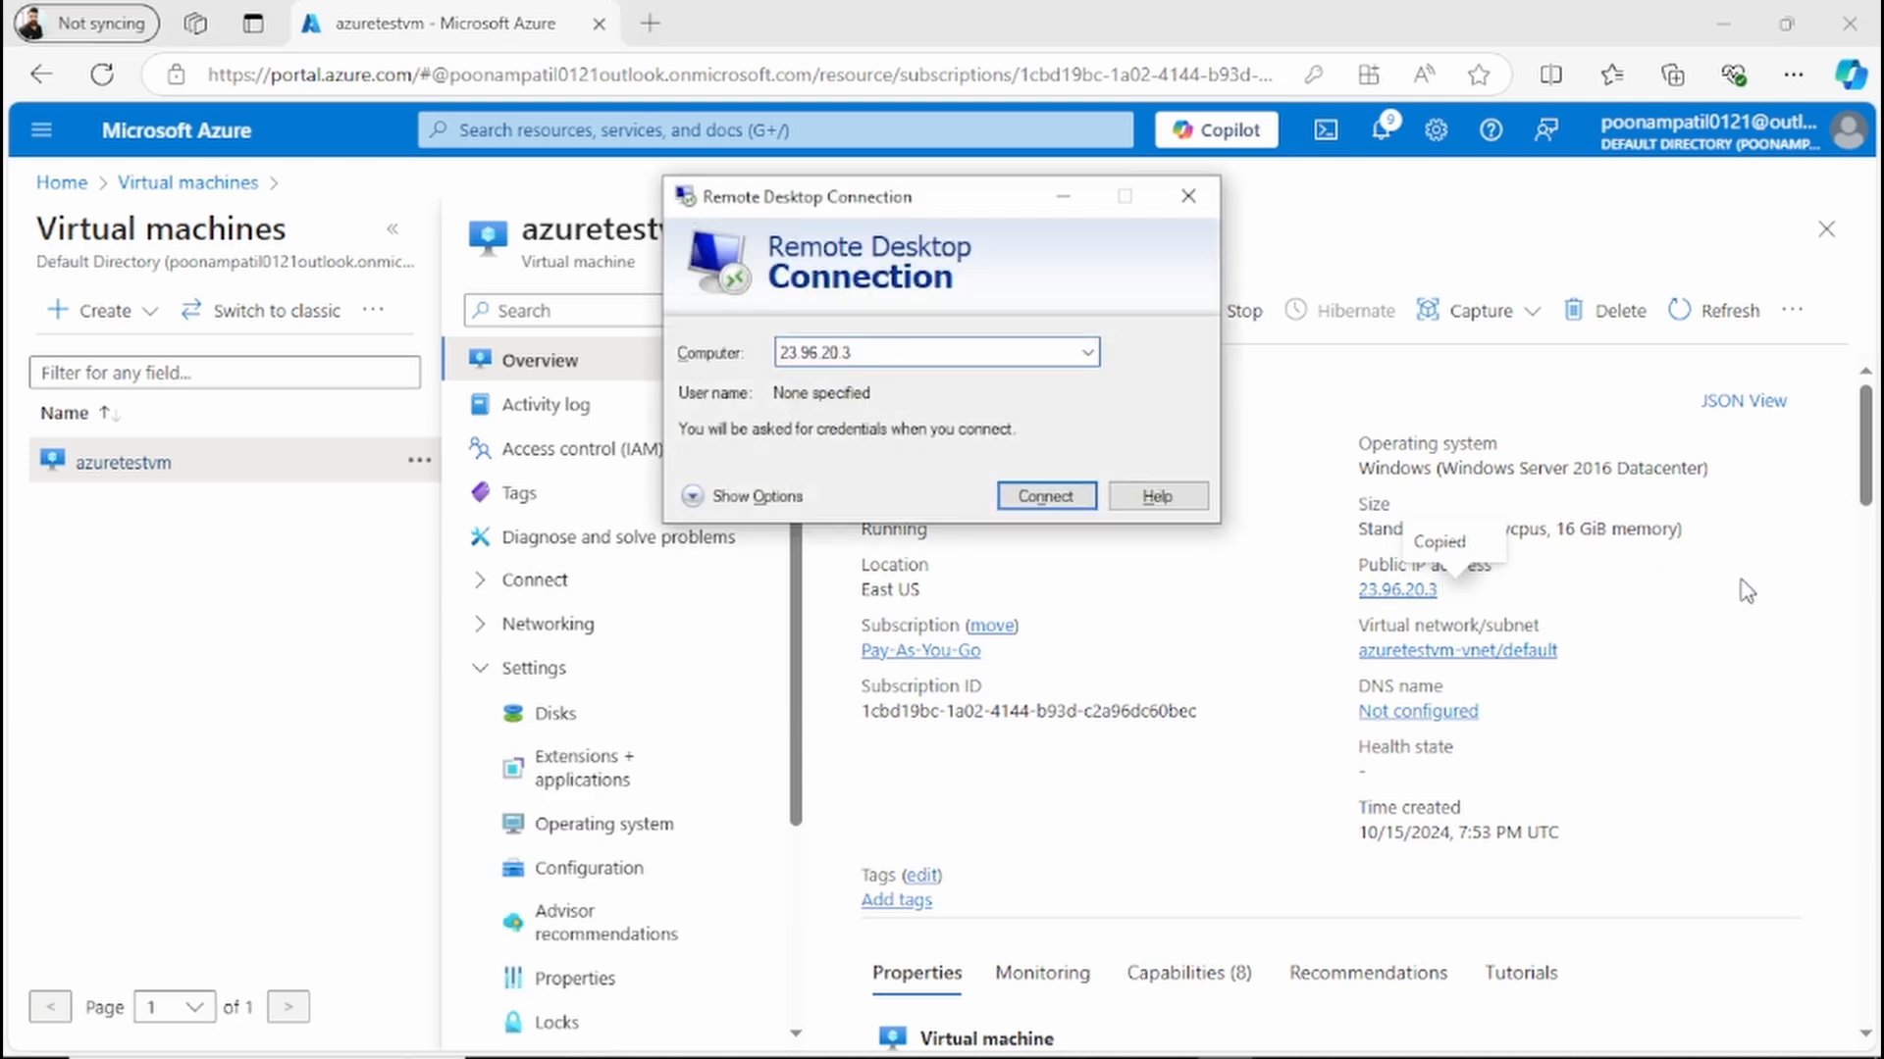
pyautogui.click(1046, 496)
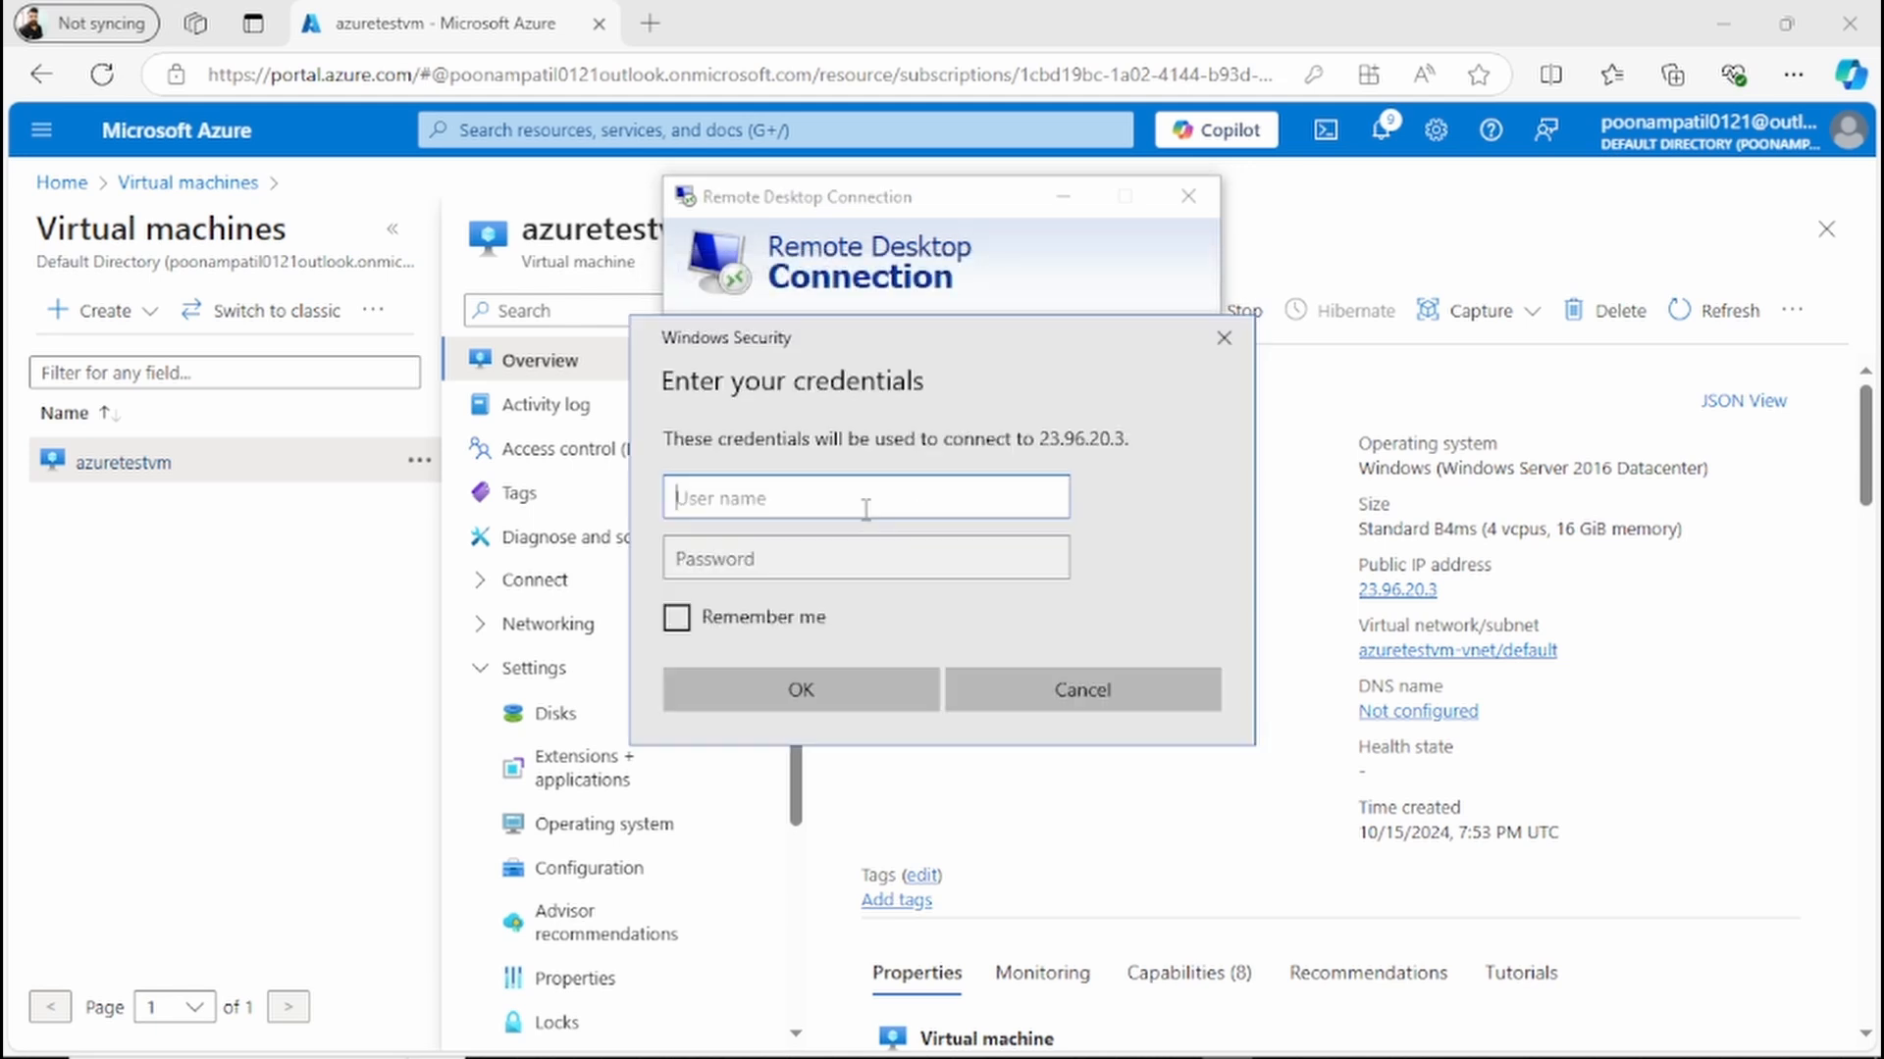
# Step: Sign in as .\azureadmin with the account password, accept the connection's certificate prompt, and decline network discovery on the VM
pyautogui.write('.\\azureadmin')
pyautogui.press('Tab')
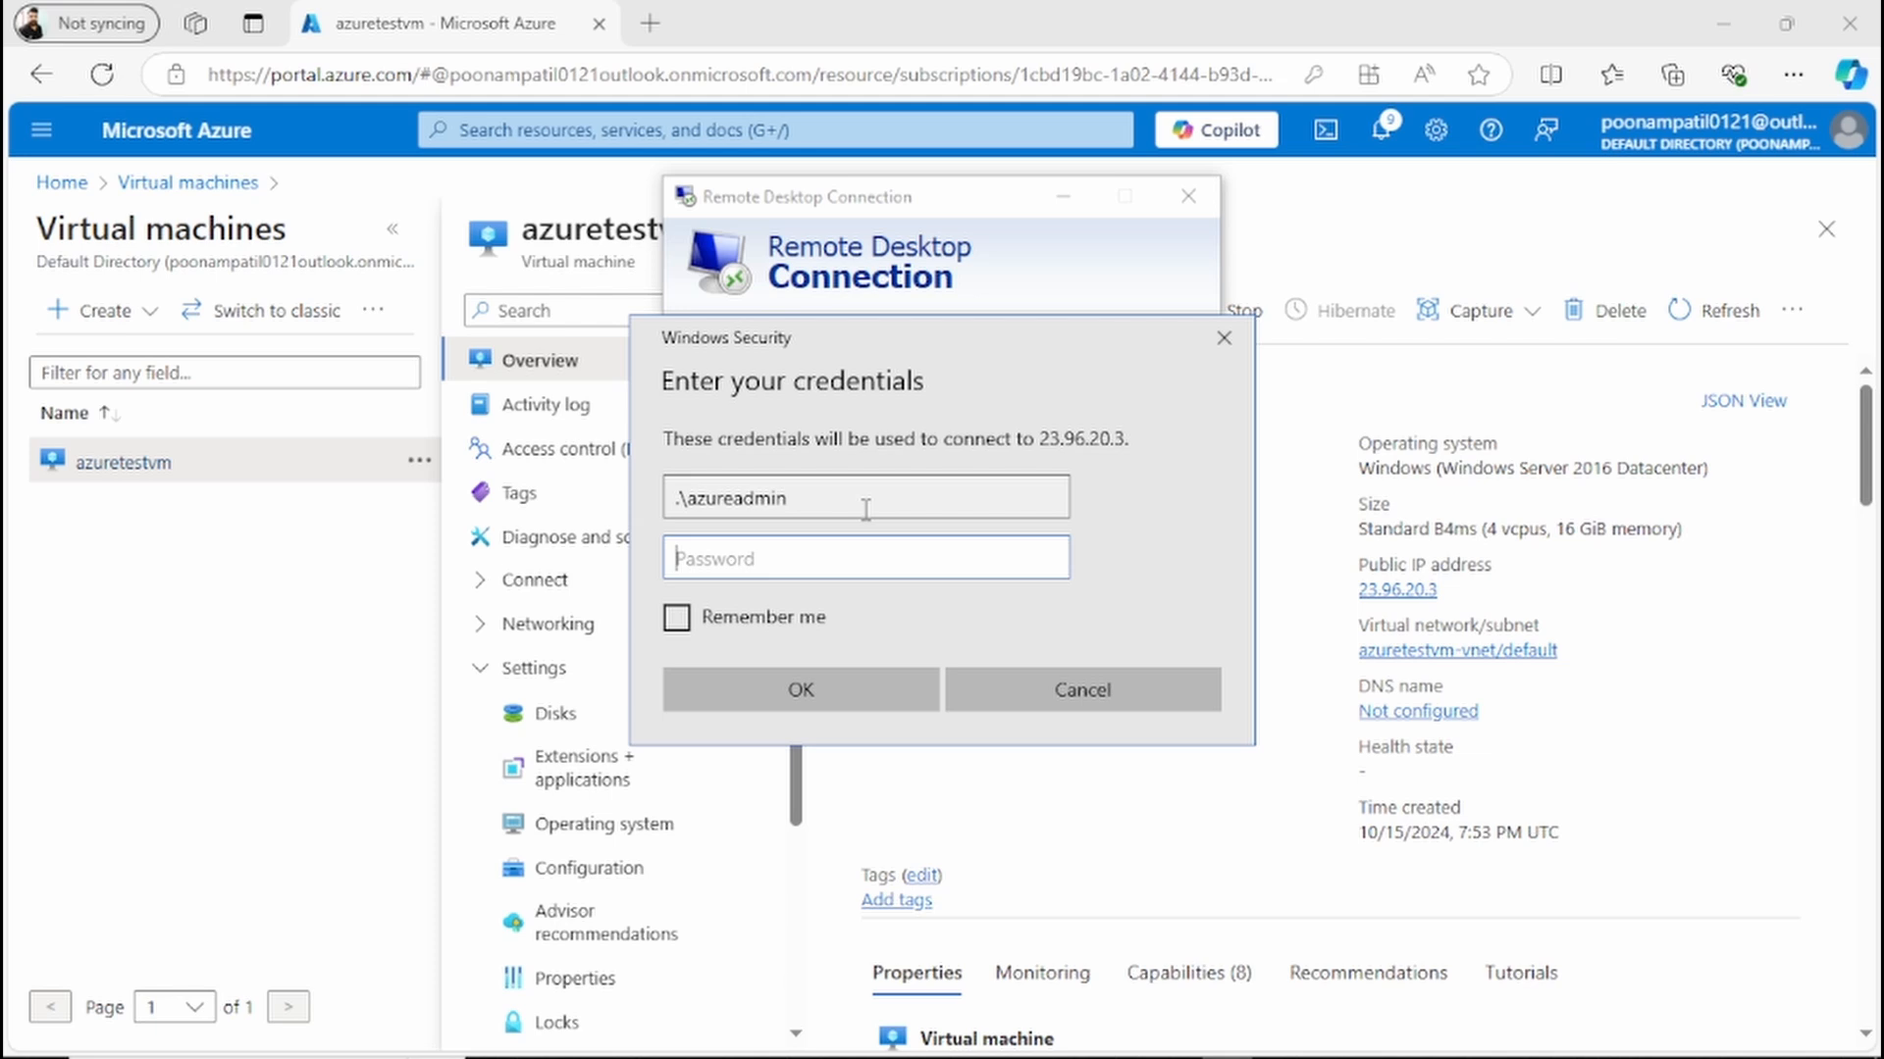
pyautogui.write('•••••••')
pyautogui.press('Return')
pyautogui.click(1025, 595)
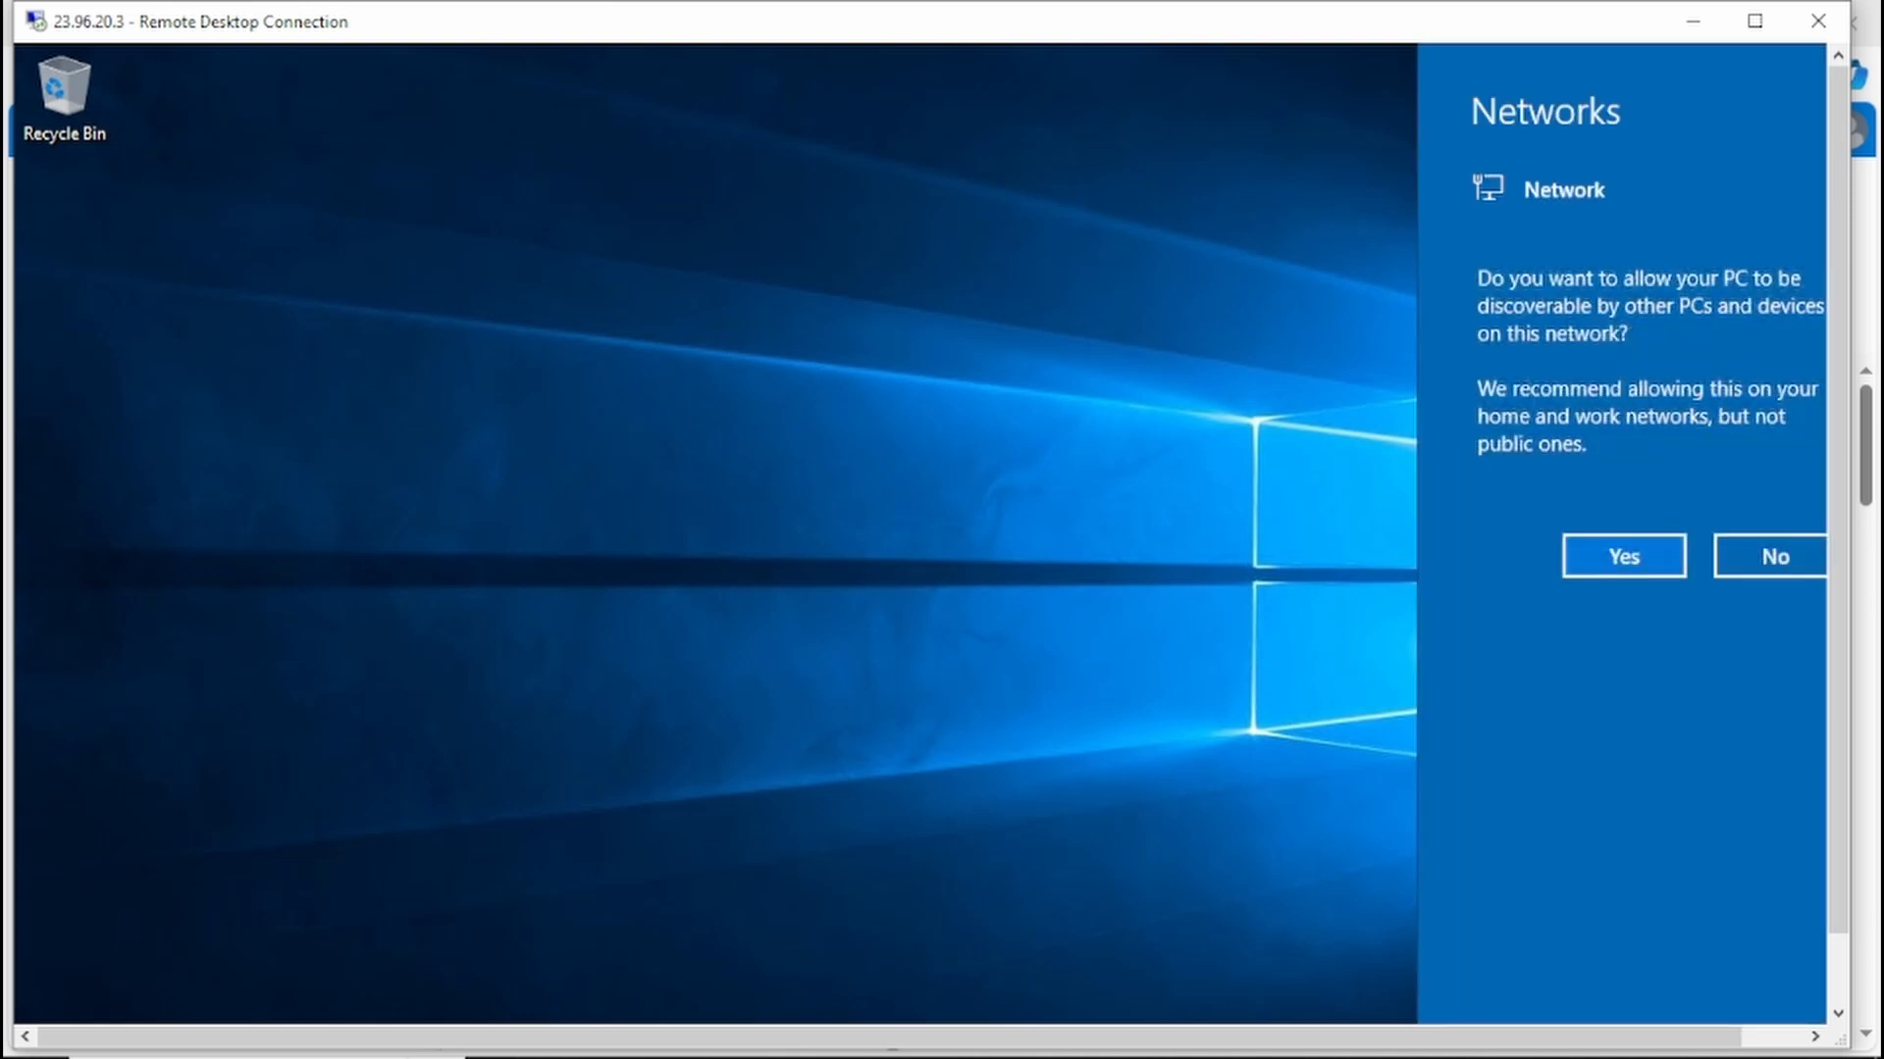
pyautogui.click(1790, 564)
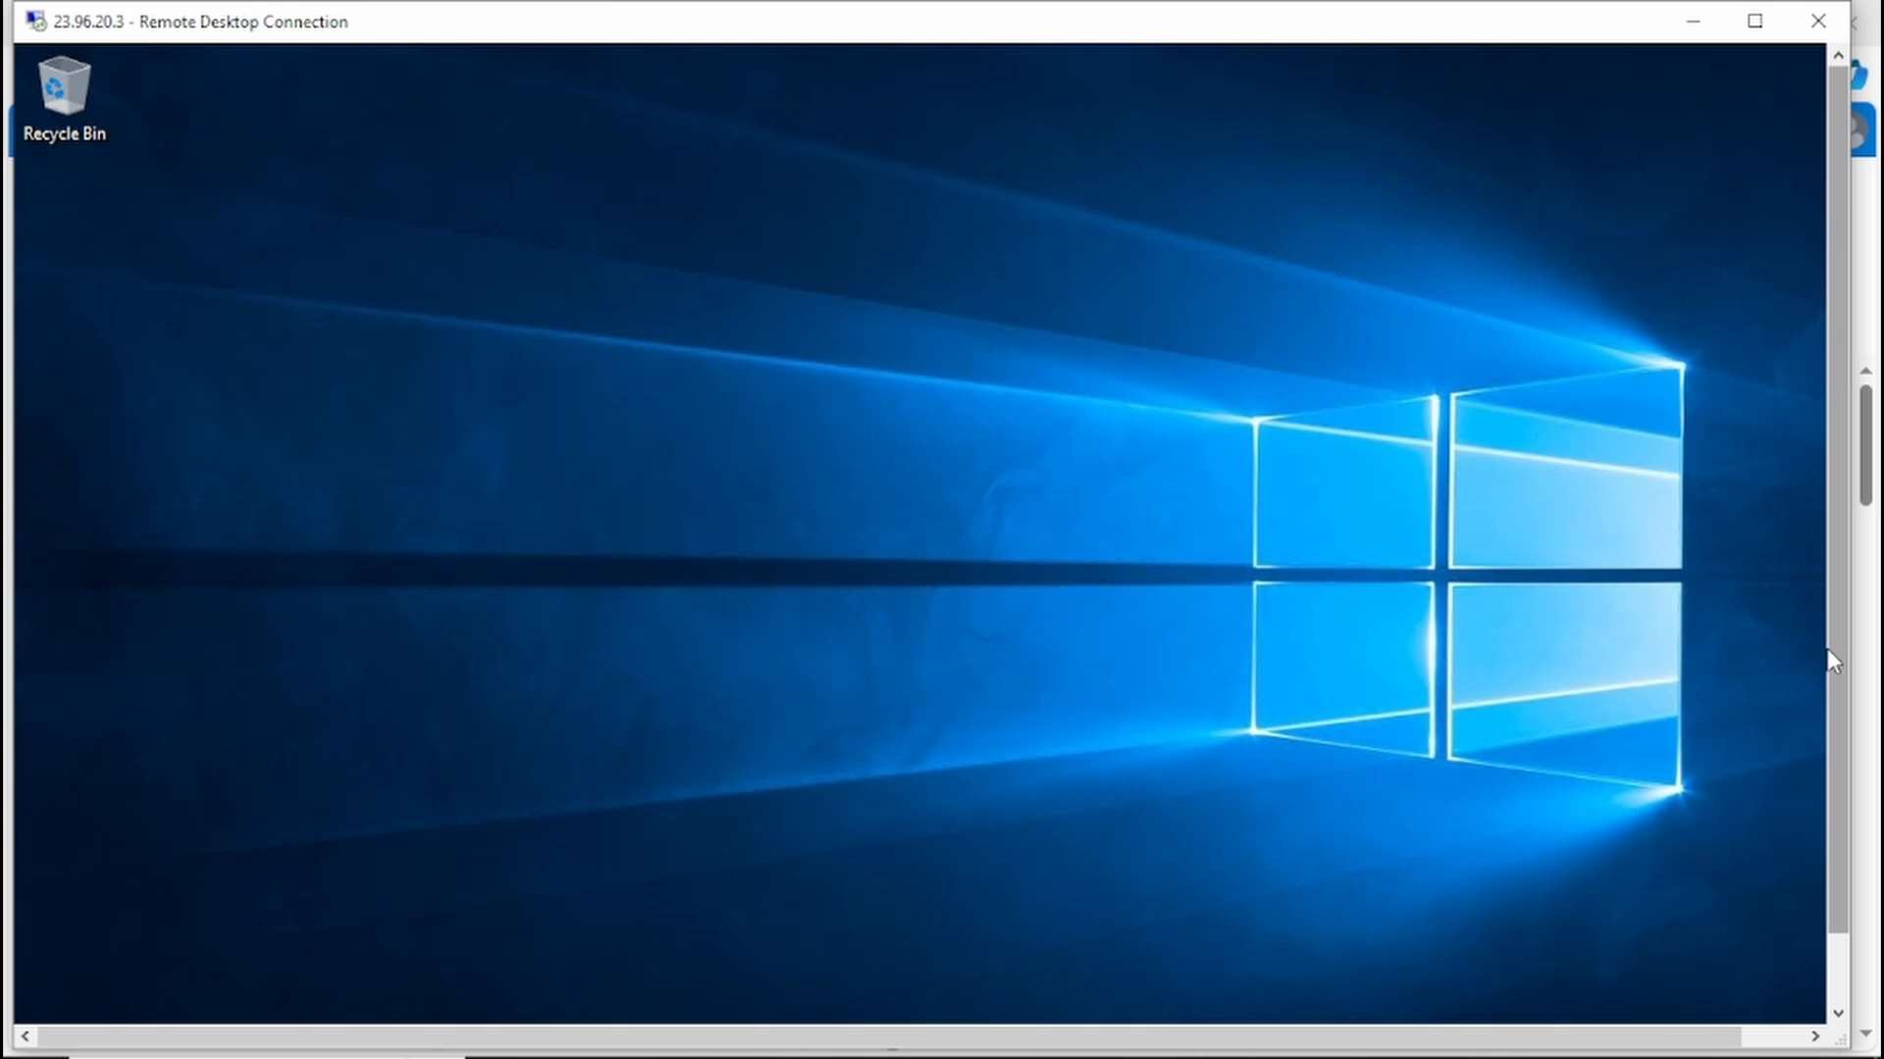
# Step: Create a folder named app on the VM's Windows (C:) drive
pyautogui.moveTo(1837, 662); pyautogui.dragTo(1840, 777)
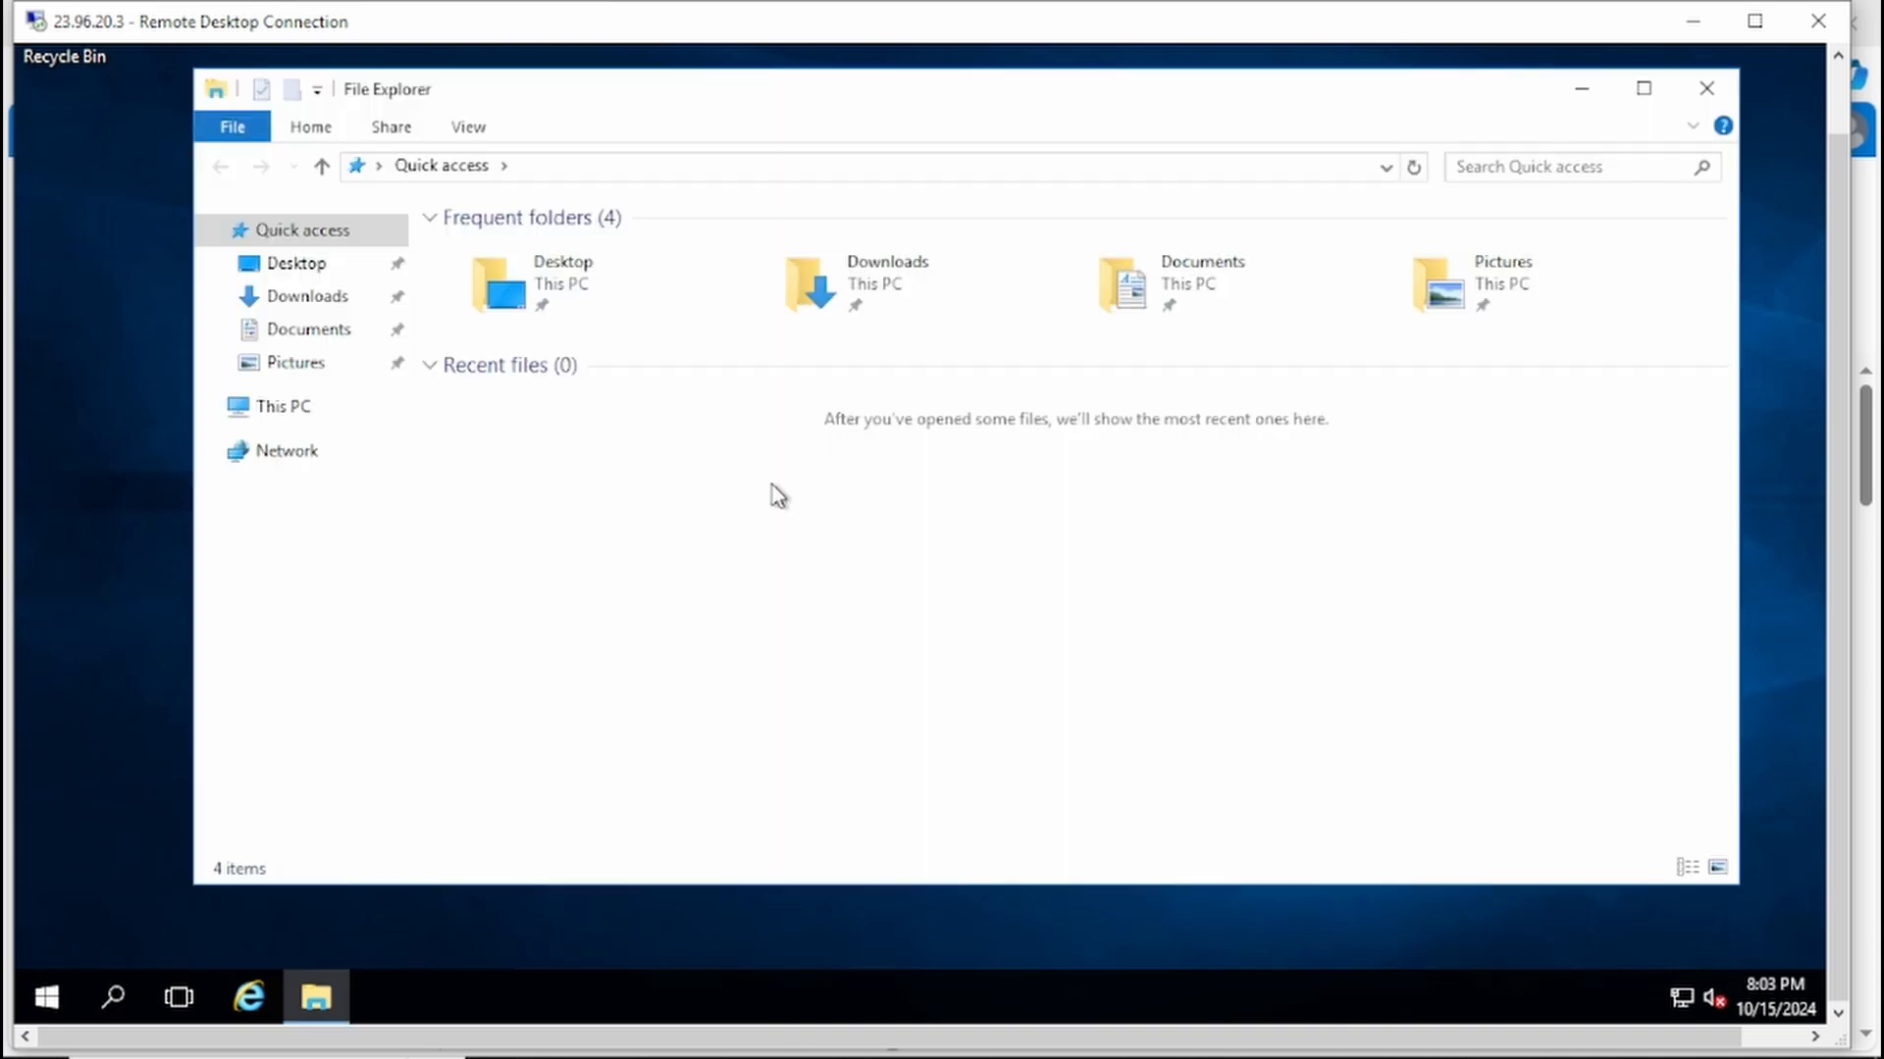
pyautogui.click(298, 412)
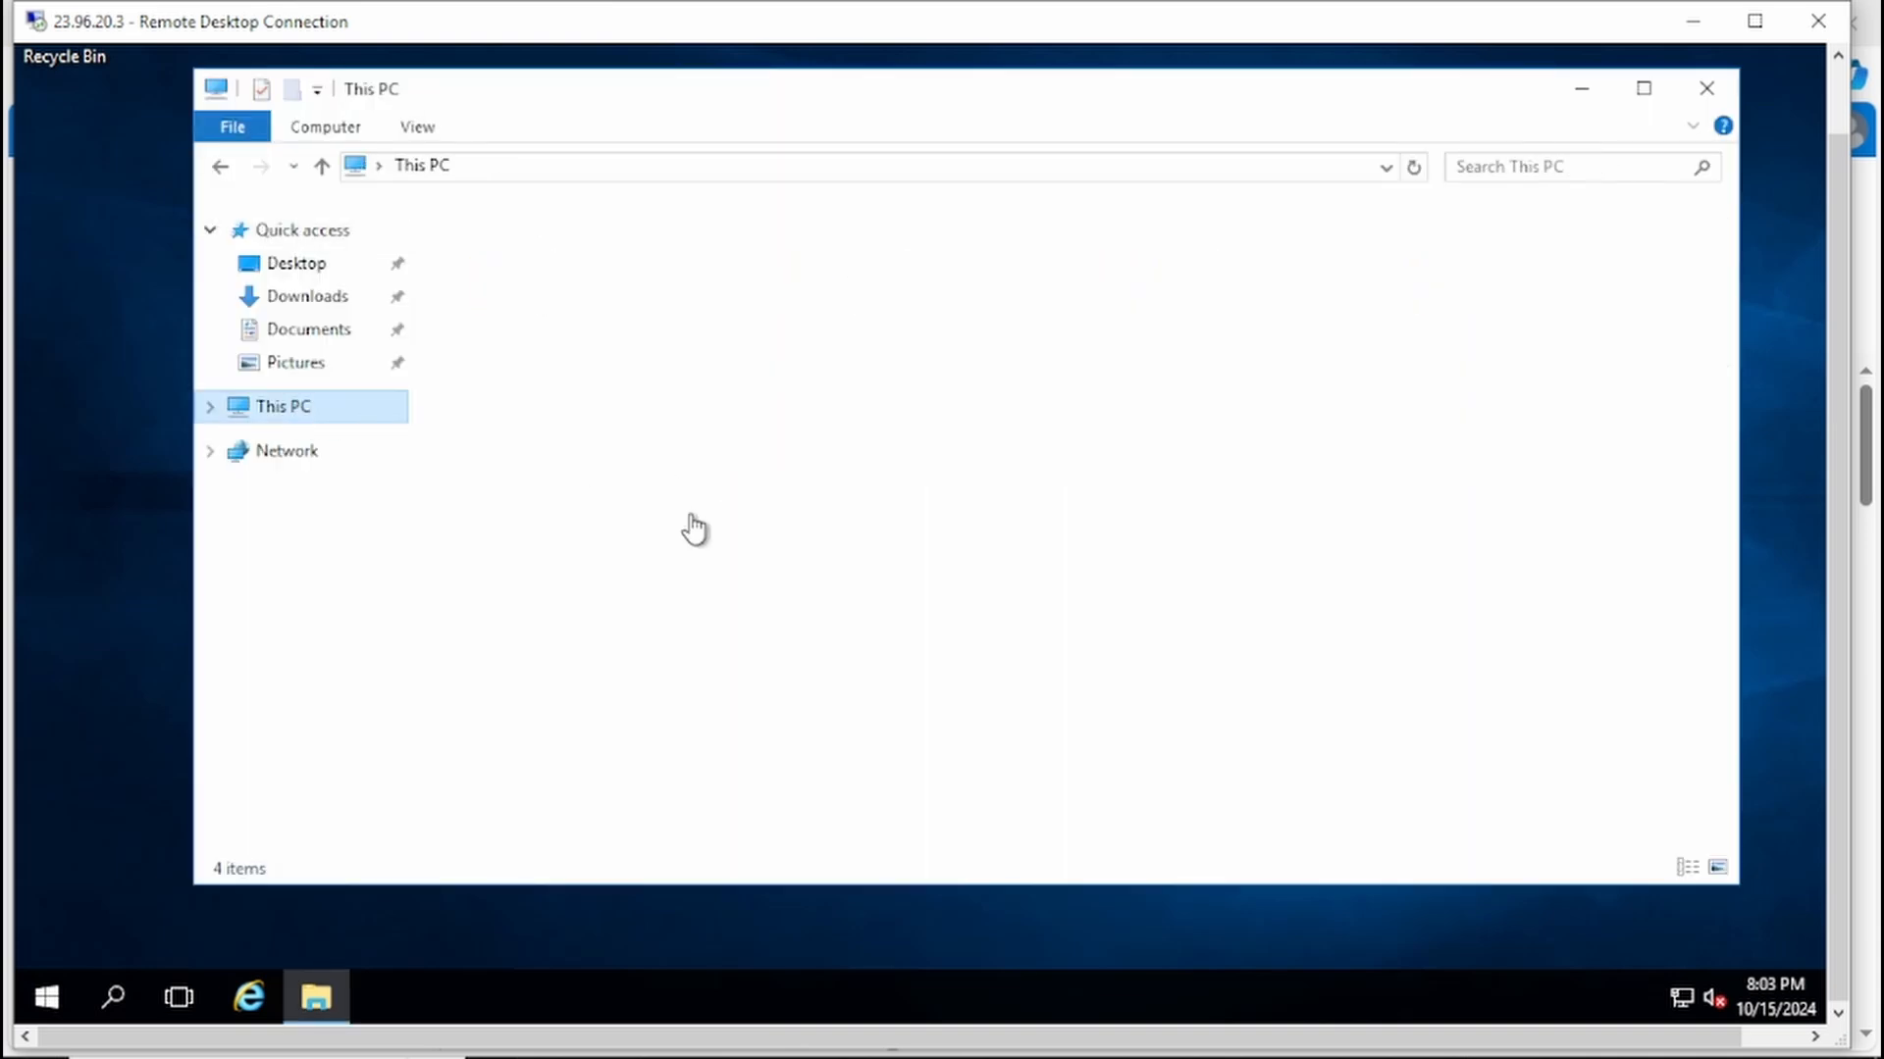
pyautogui.doubleClick(644, 589)
pyautogui.rightClick(639, 579)
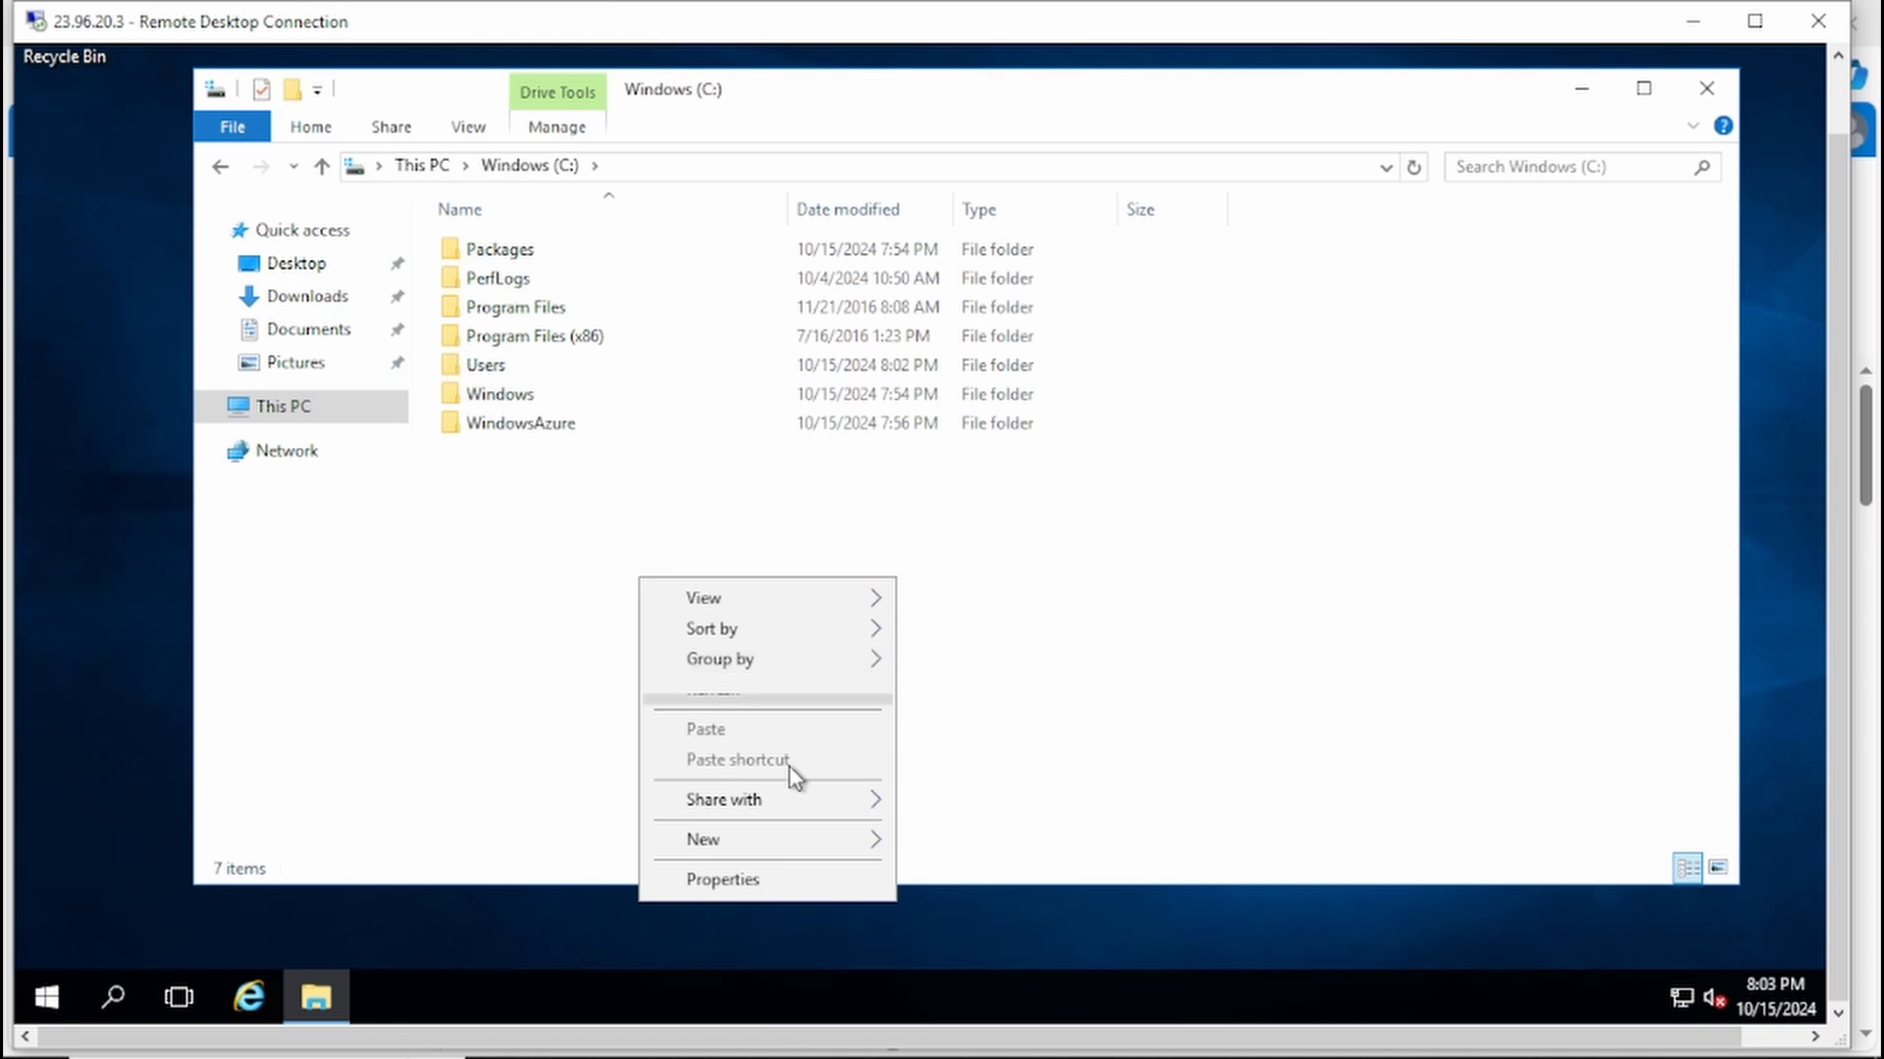
pyautogui.moveTo(863, 849)
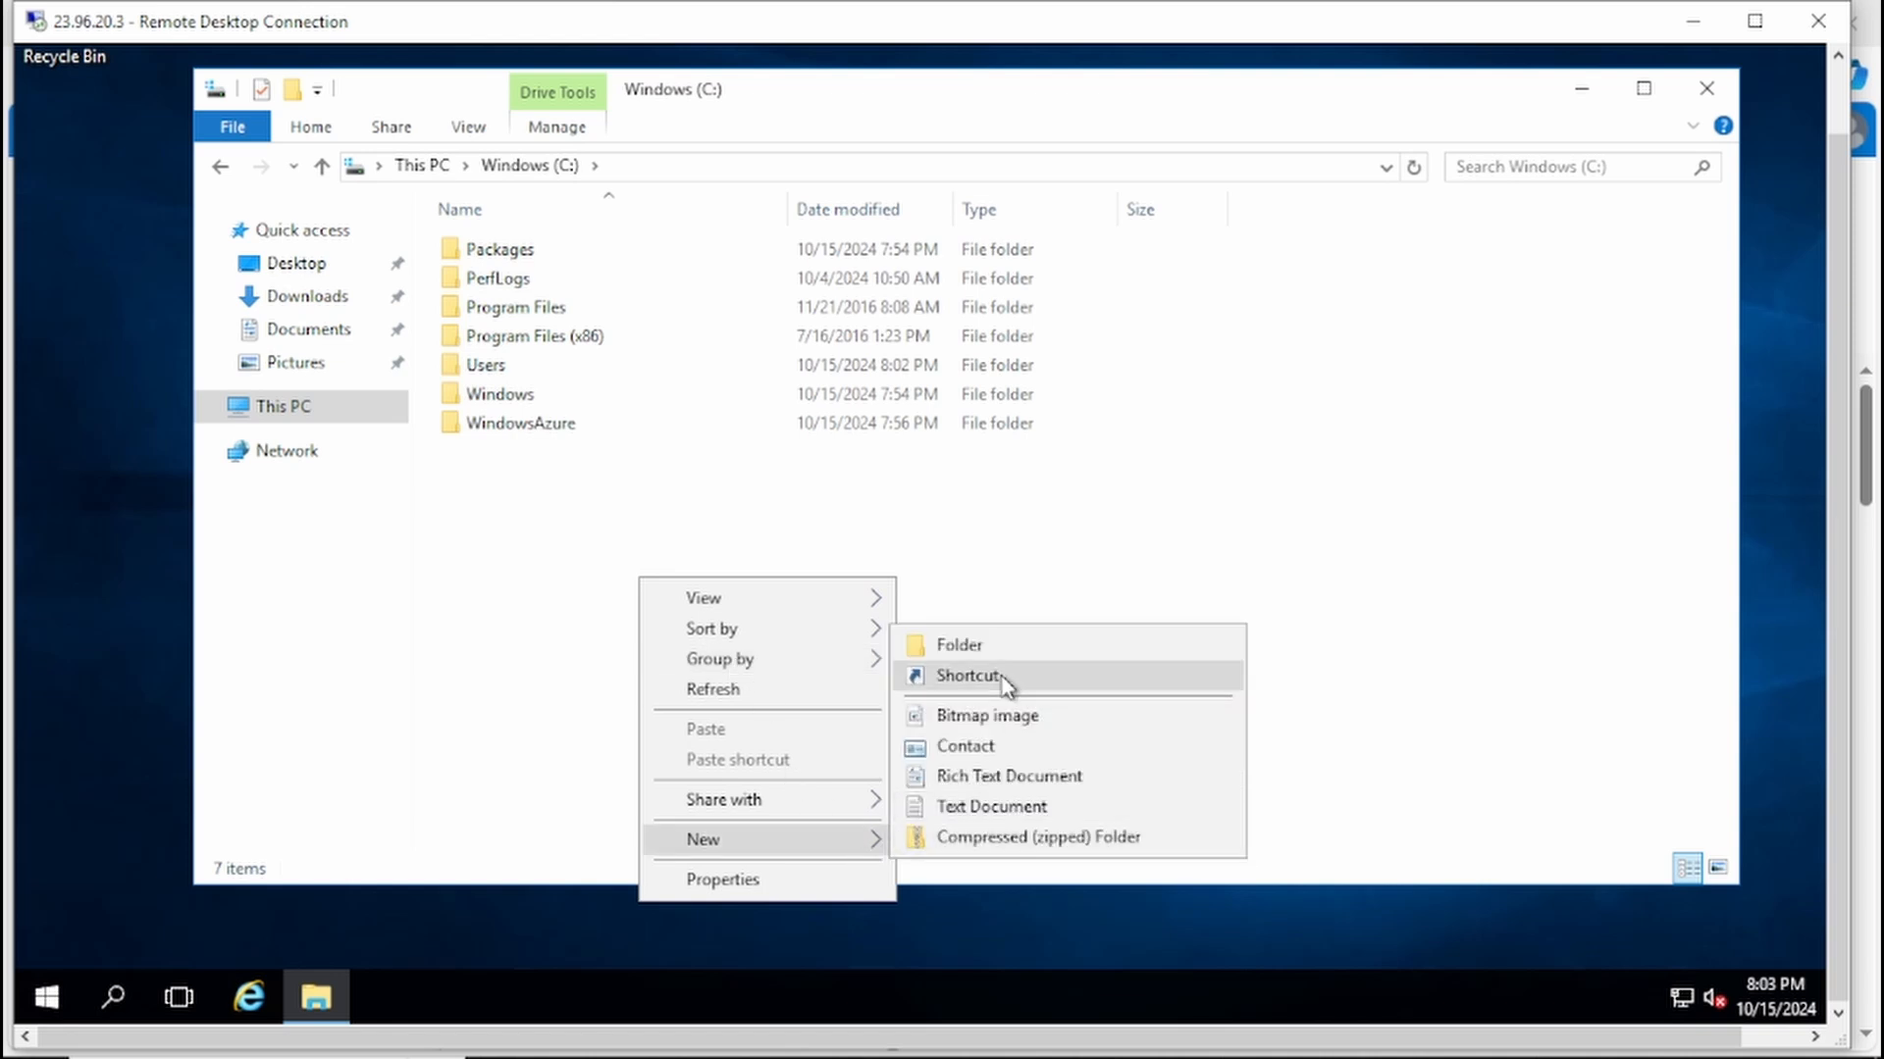
pyautogui.click(981, 647)
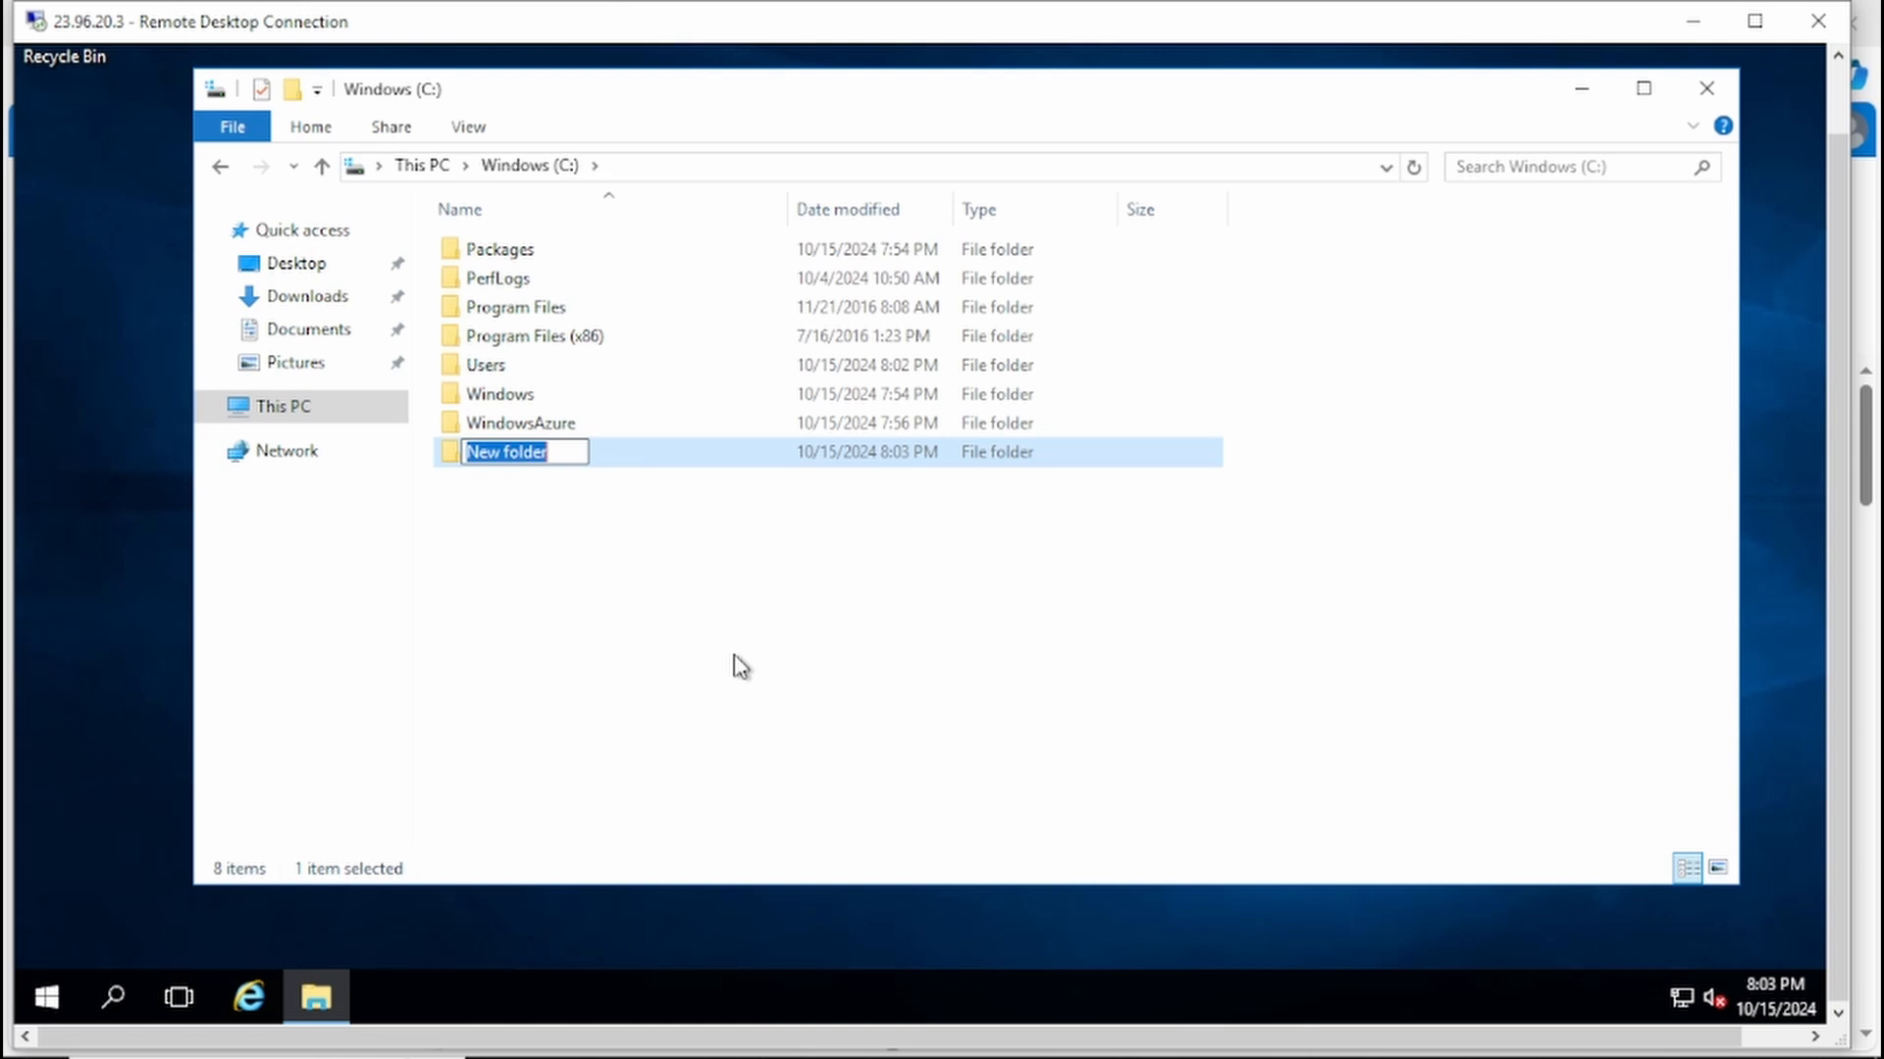
pyautogui.write('app')
pyautogui.press('Return')
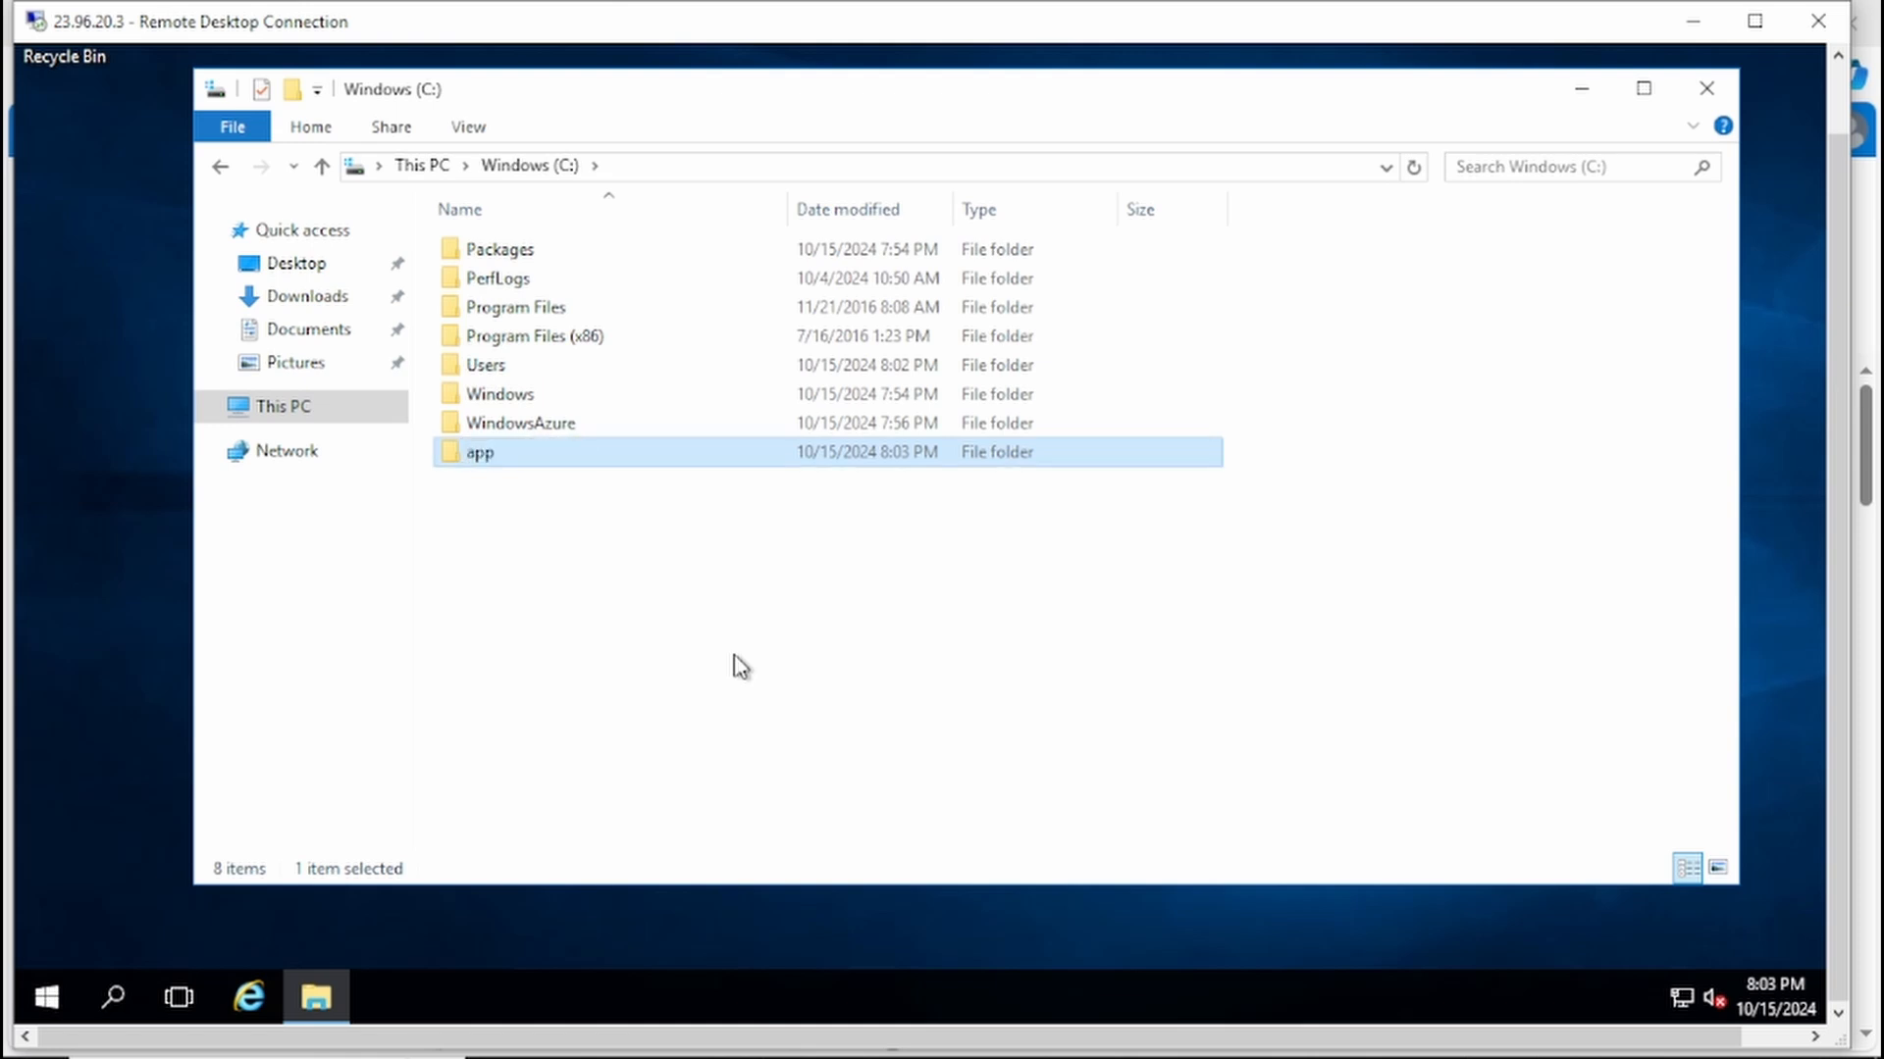
# Step: Create a text document named app inside the new app folder and open it
pyautogui.press('Return')
pyautogui.rightClick(693, 564)
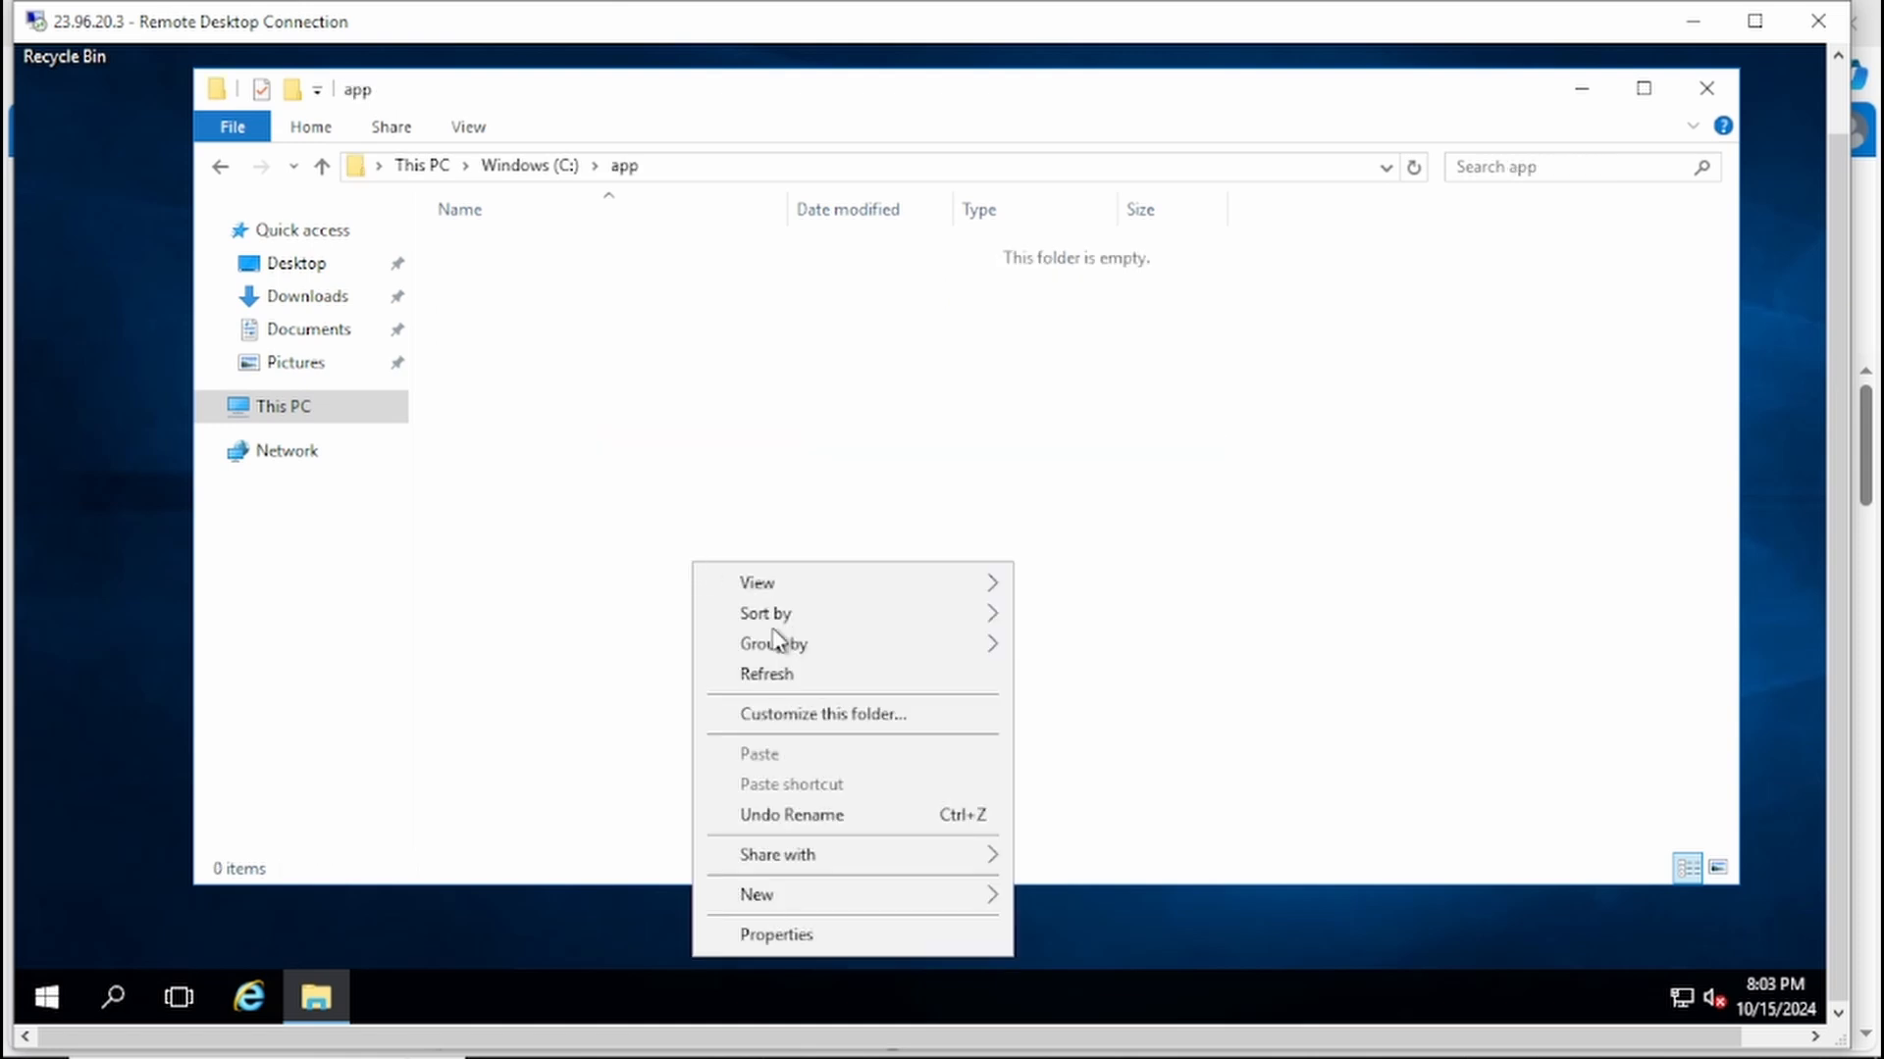
pyautogui.moveTo(995, 898)
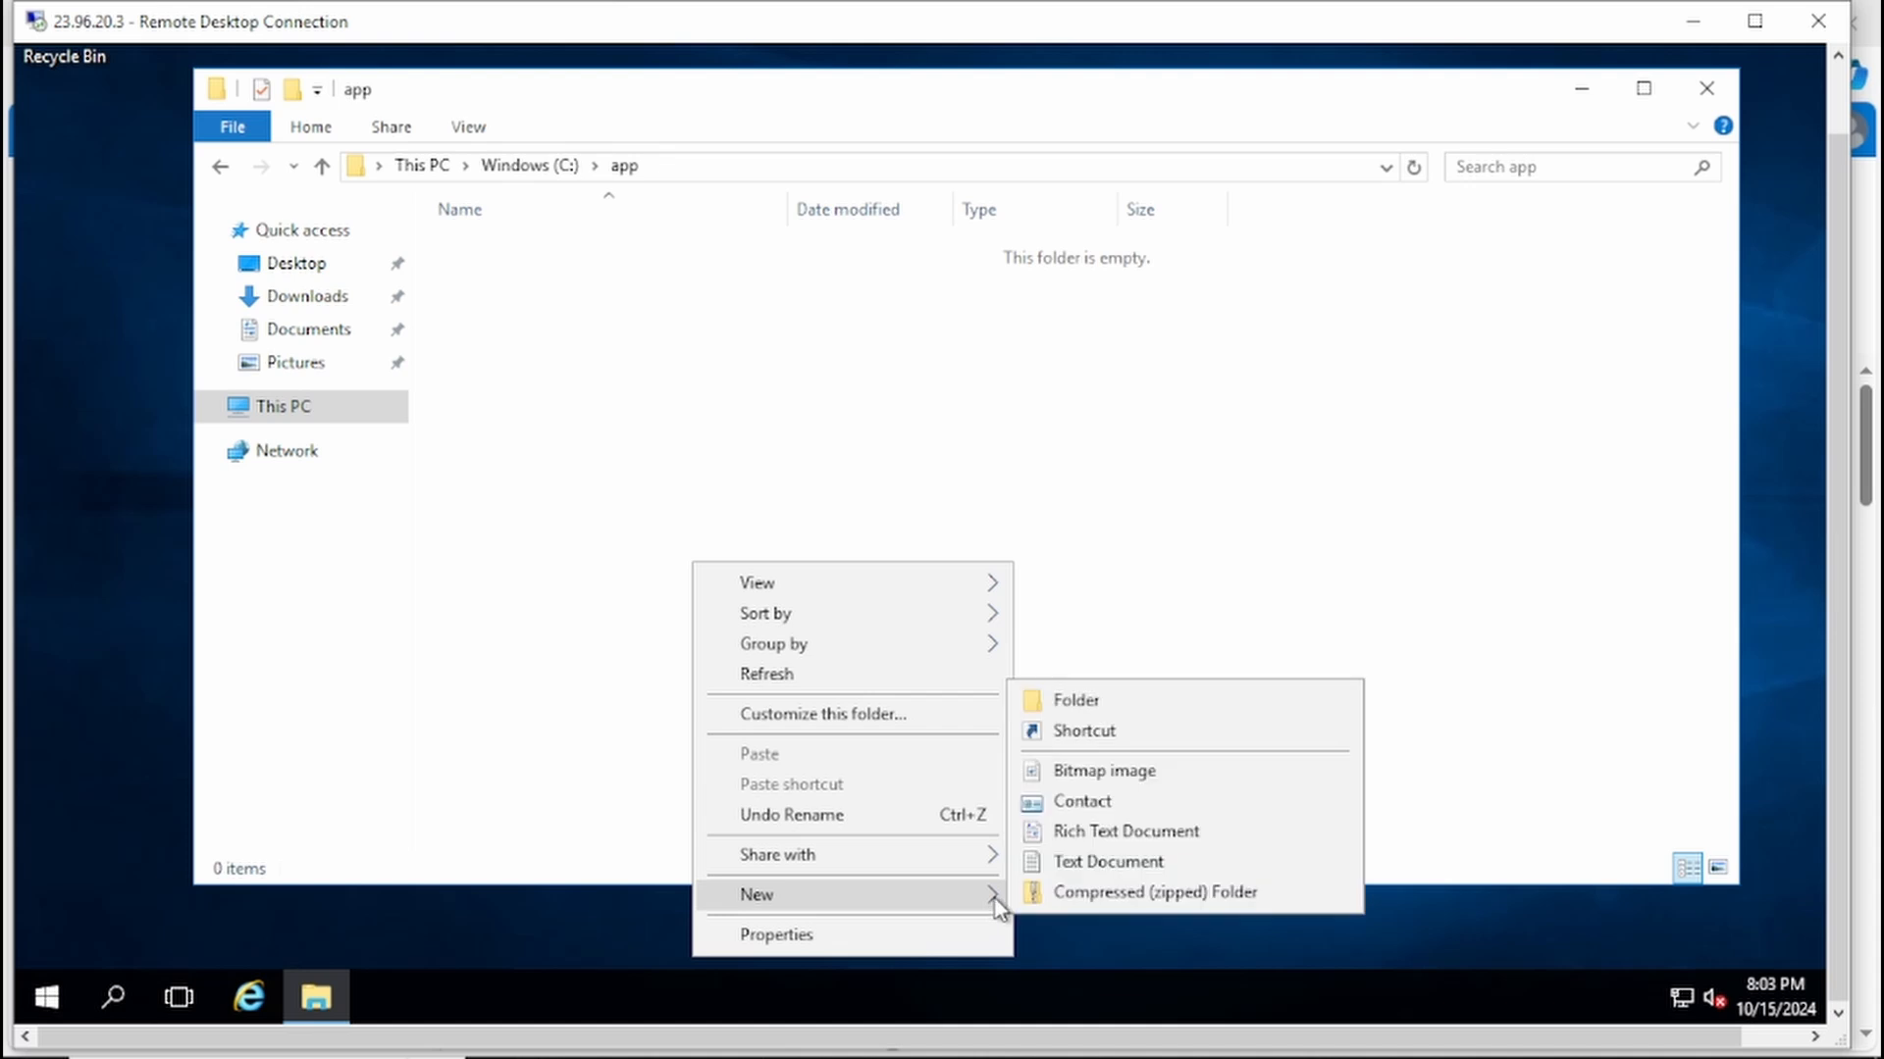
pyautogui.click(1109, 862)
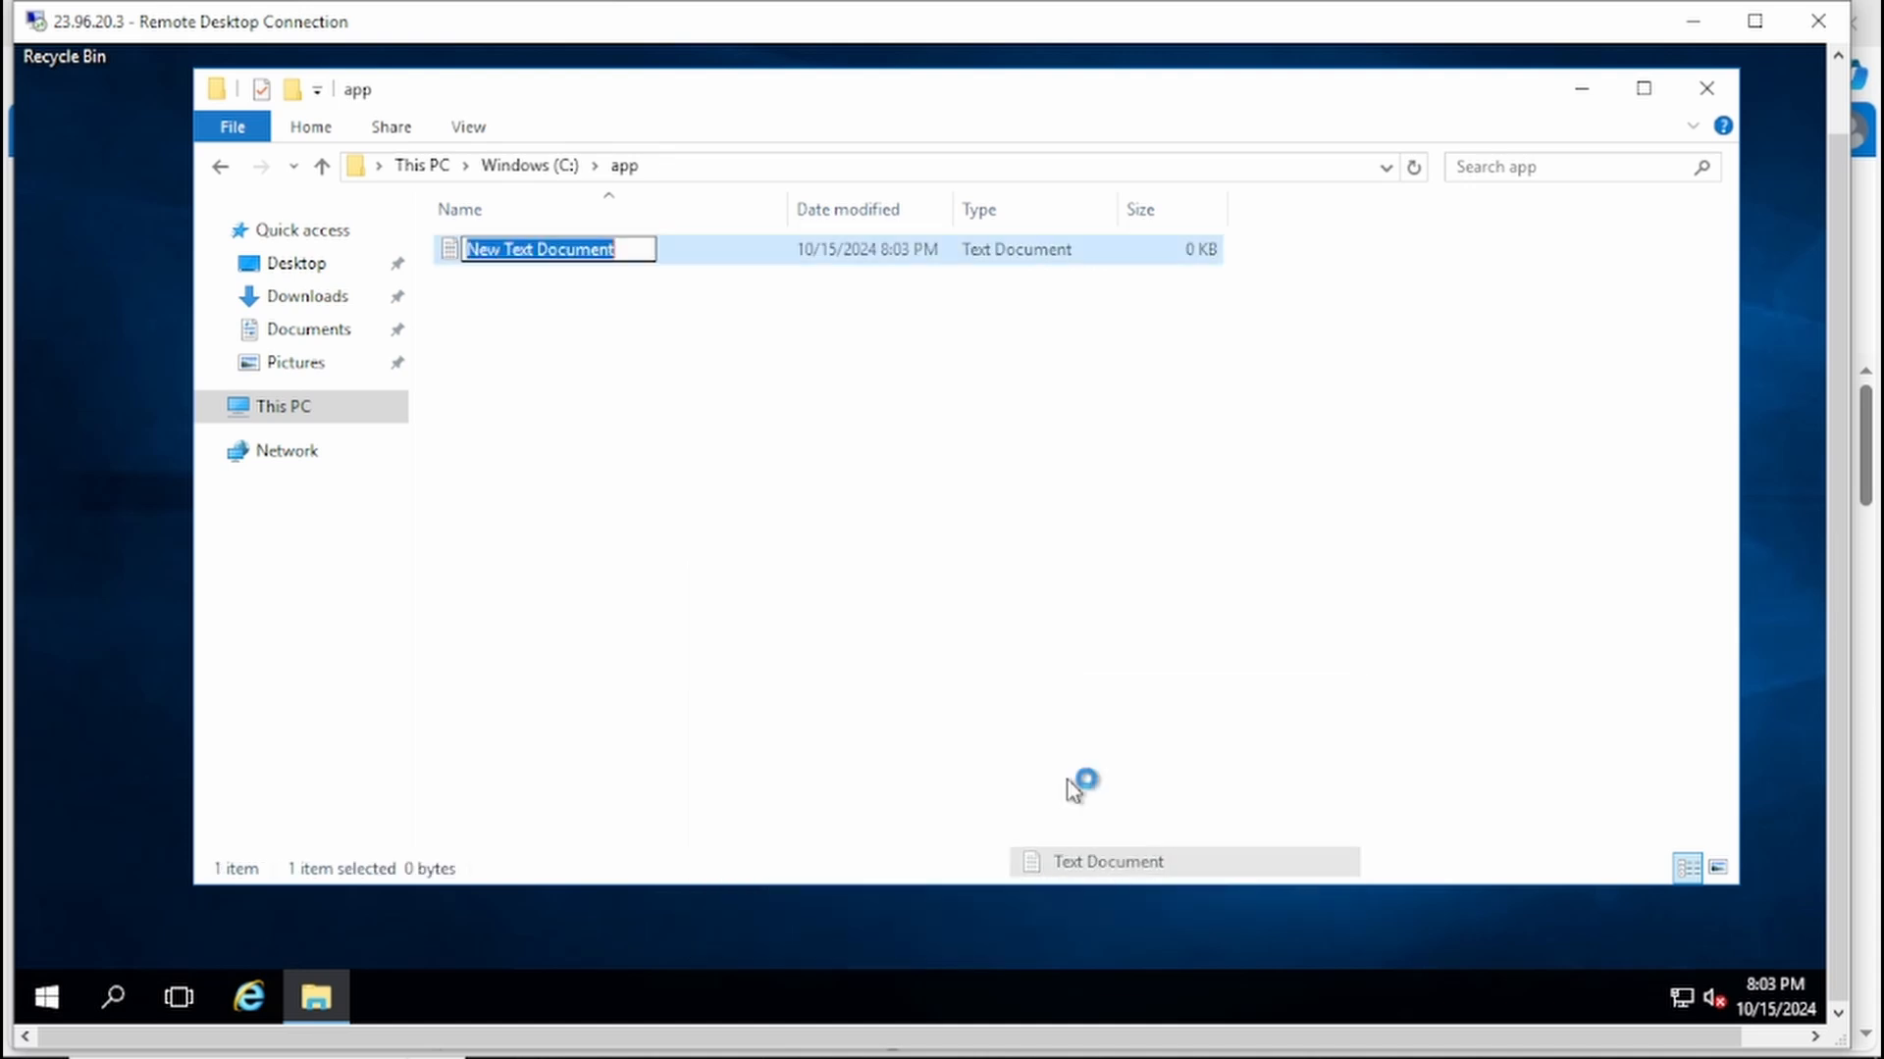
pyautogui.write('app')
pyautogui.press('Return')
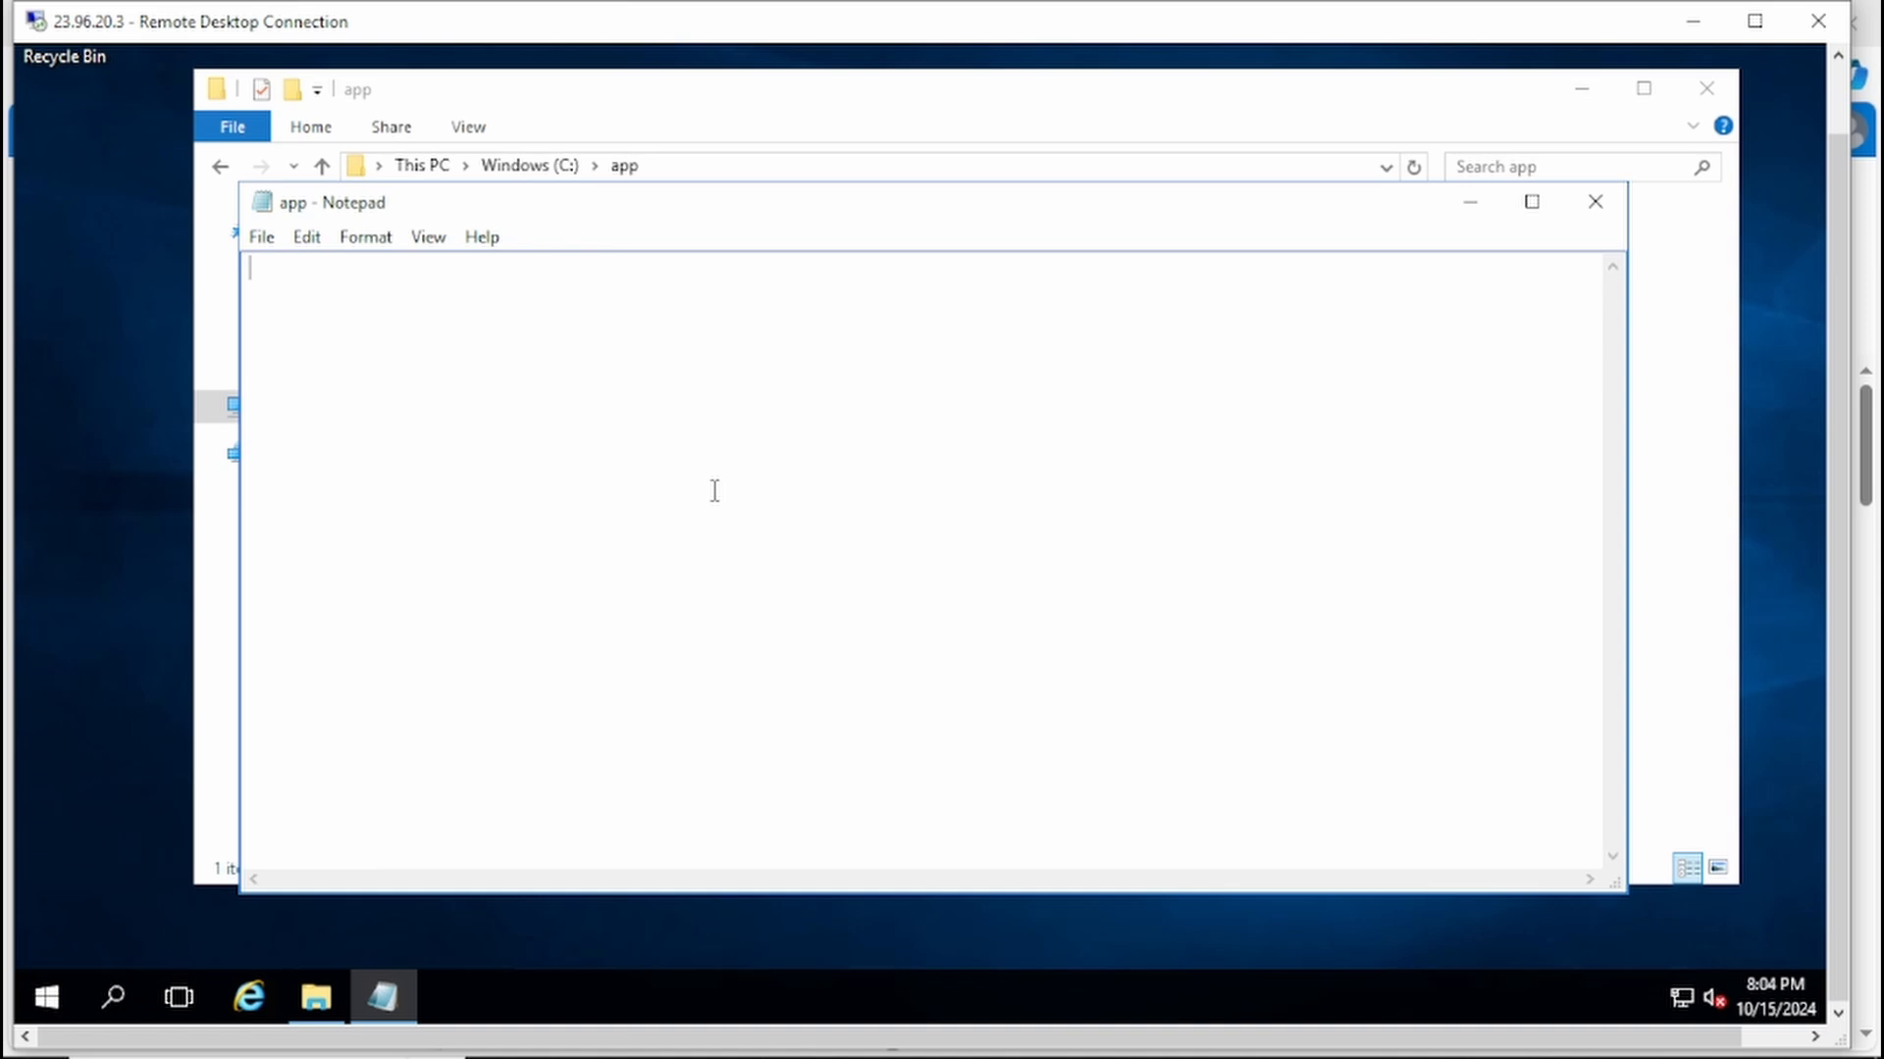
# Step: Write "this is the test file" in the app document, save it on closing, and close the folder window
pyautogui.write('this is the test')
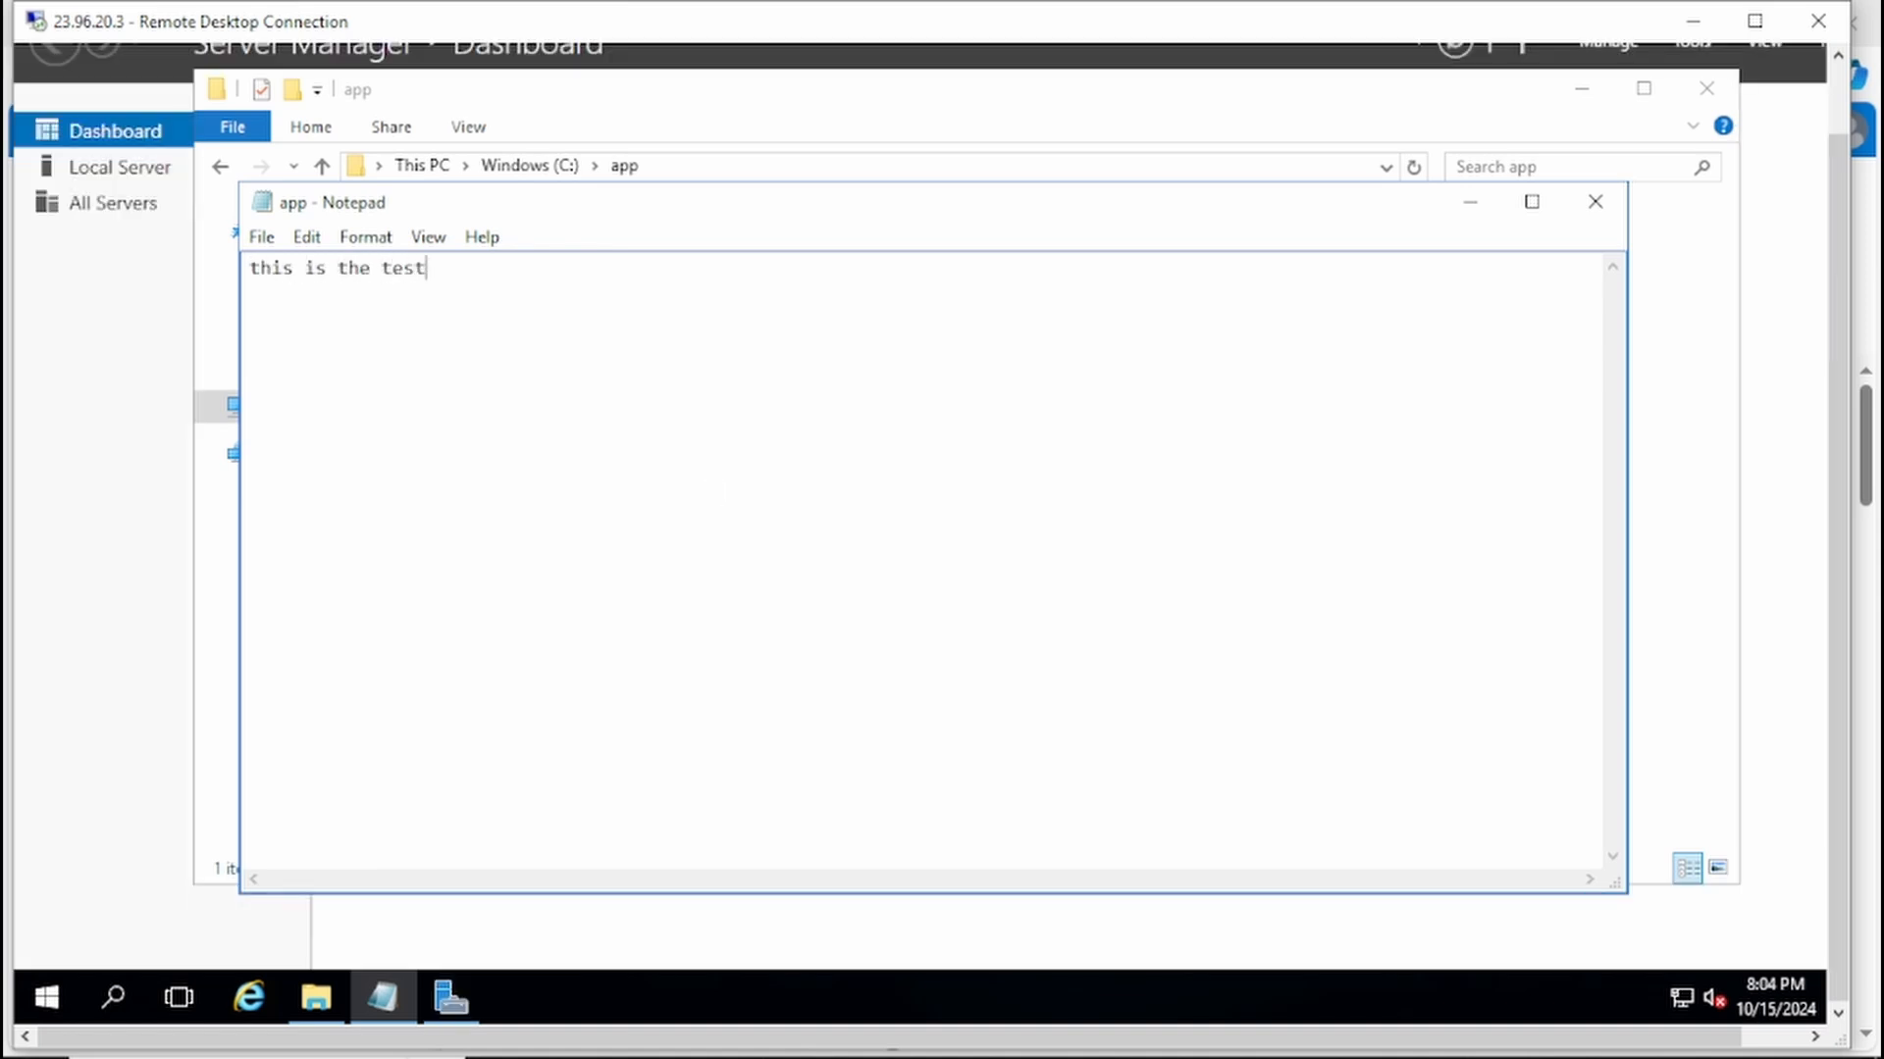
pyautogui.write(' file')
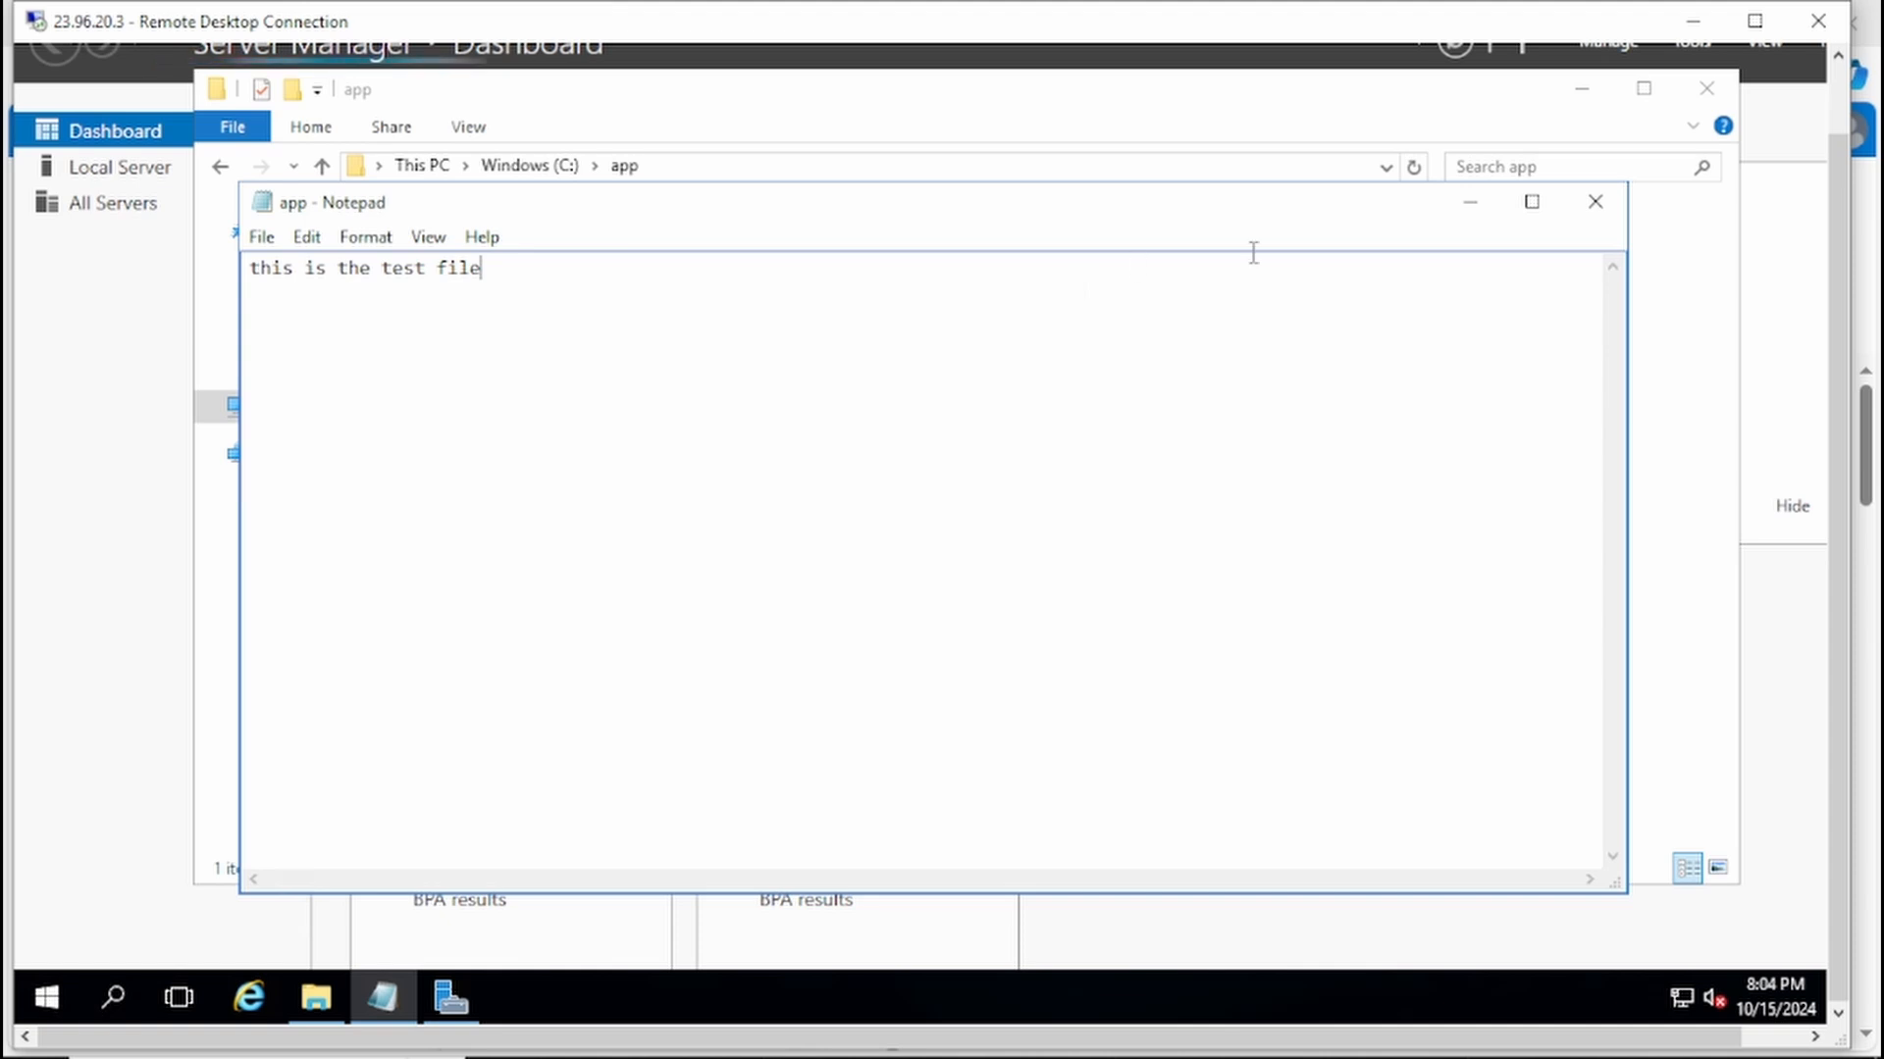
pyautogui.click(1595, 203)
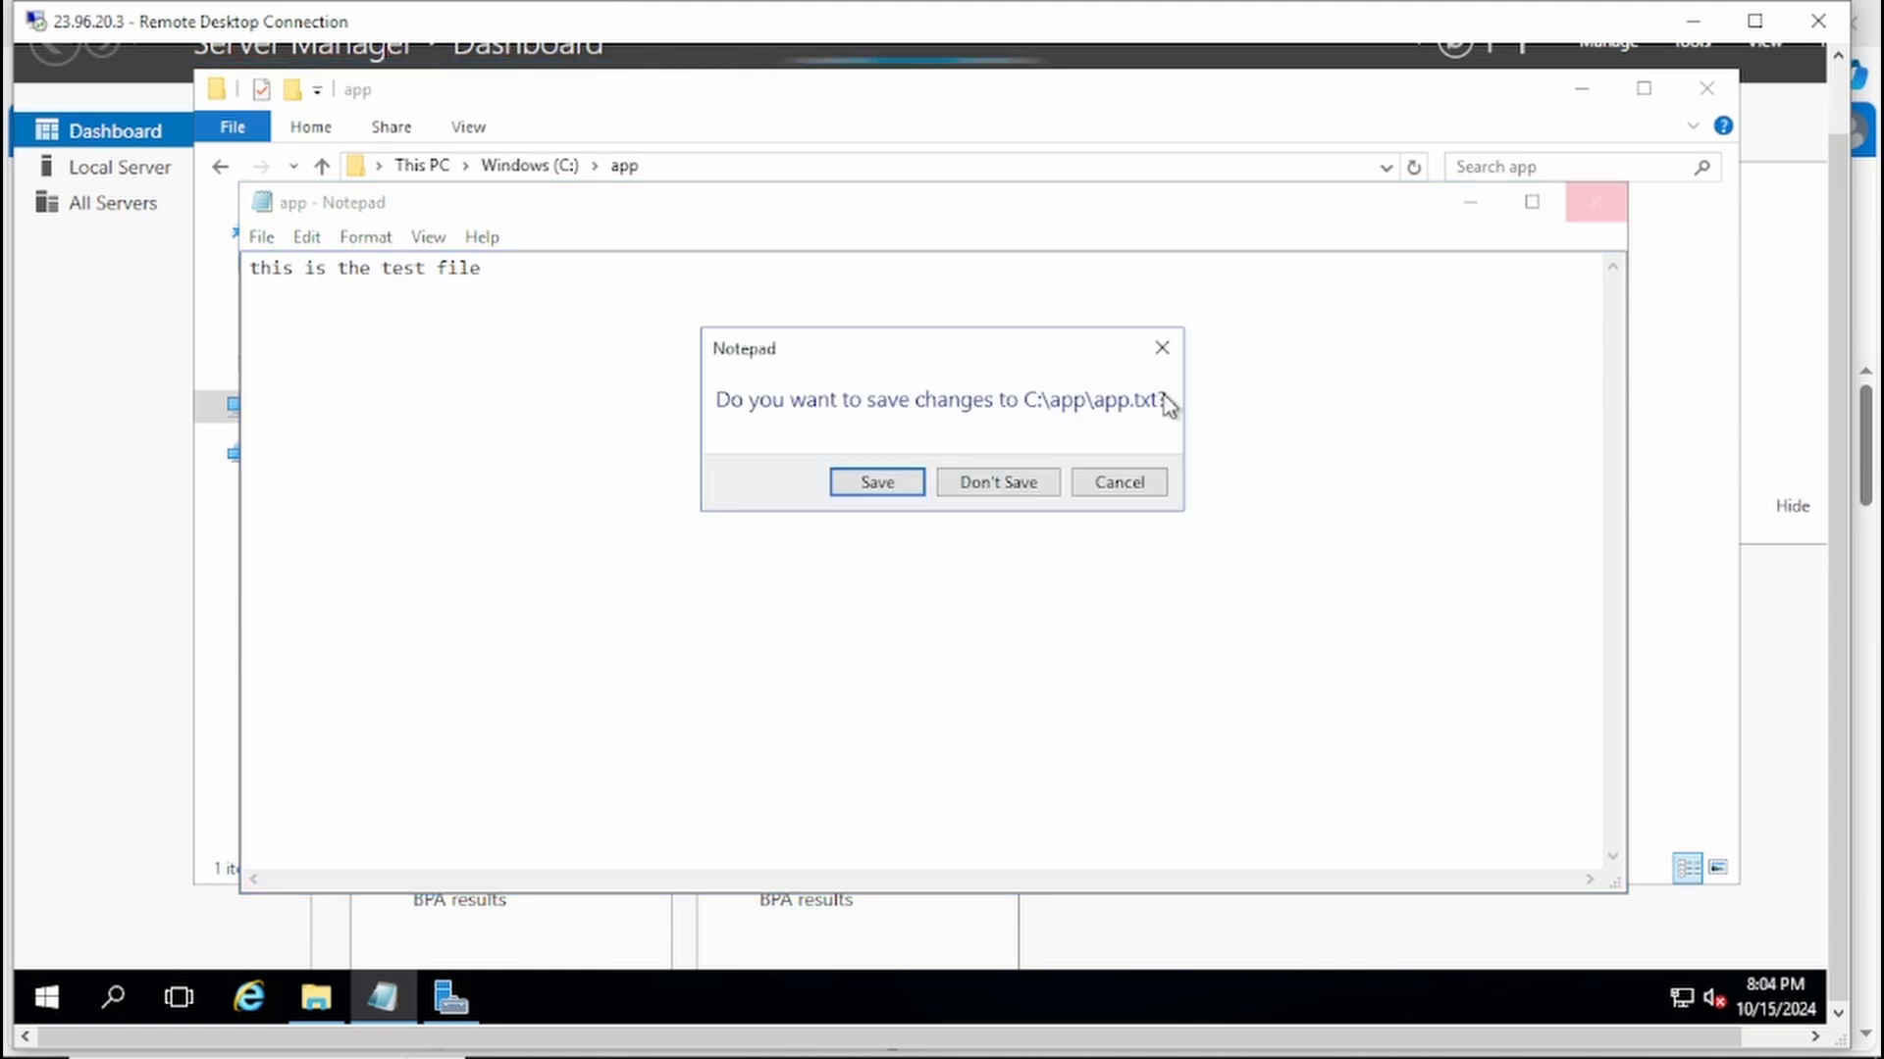
pyautogui.click(909, 487)
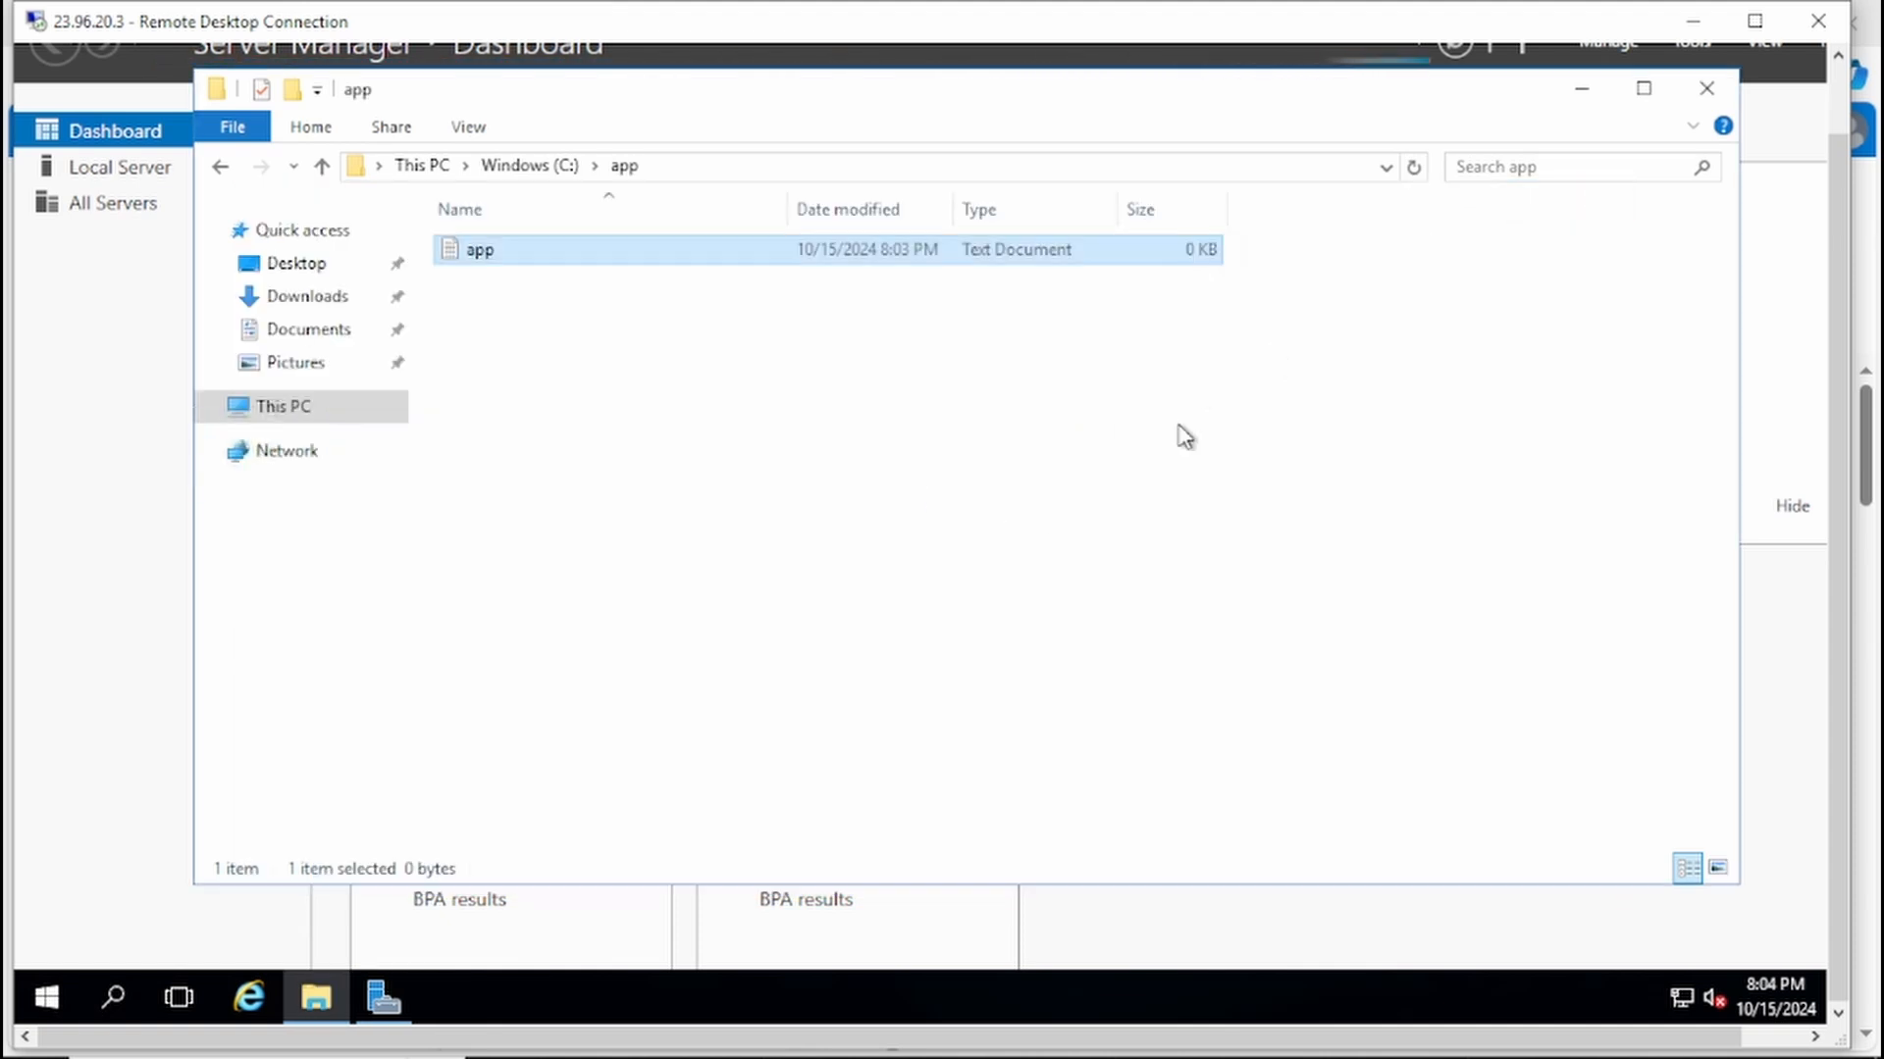
pyautogui.click(1706, 87)
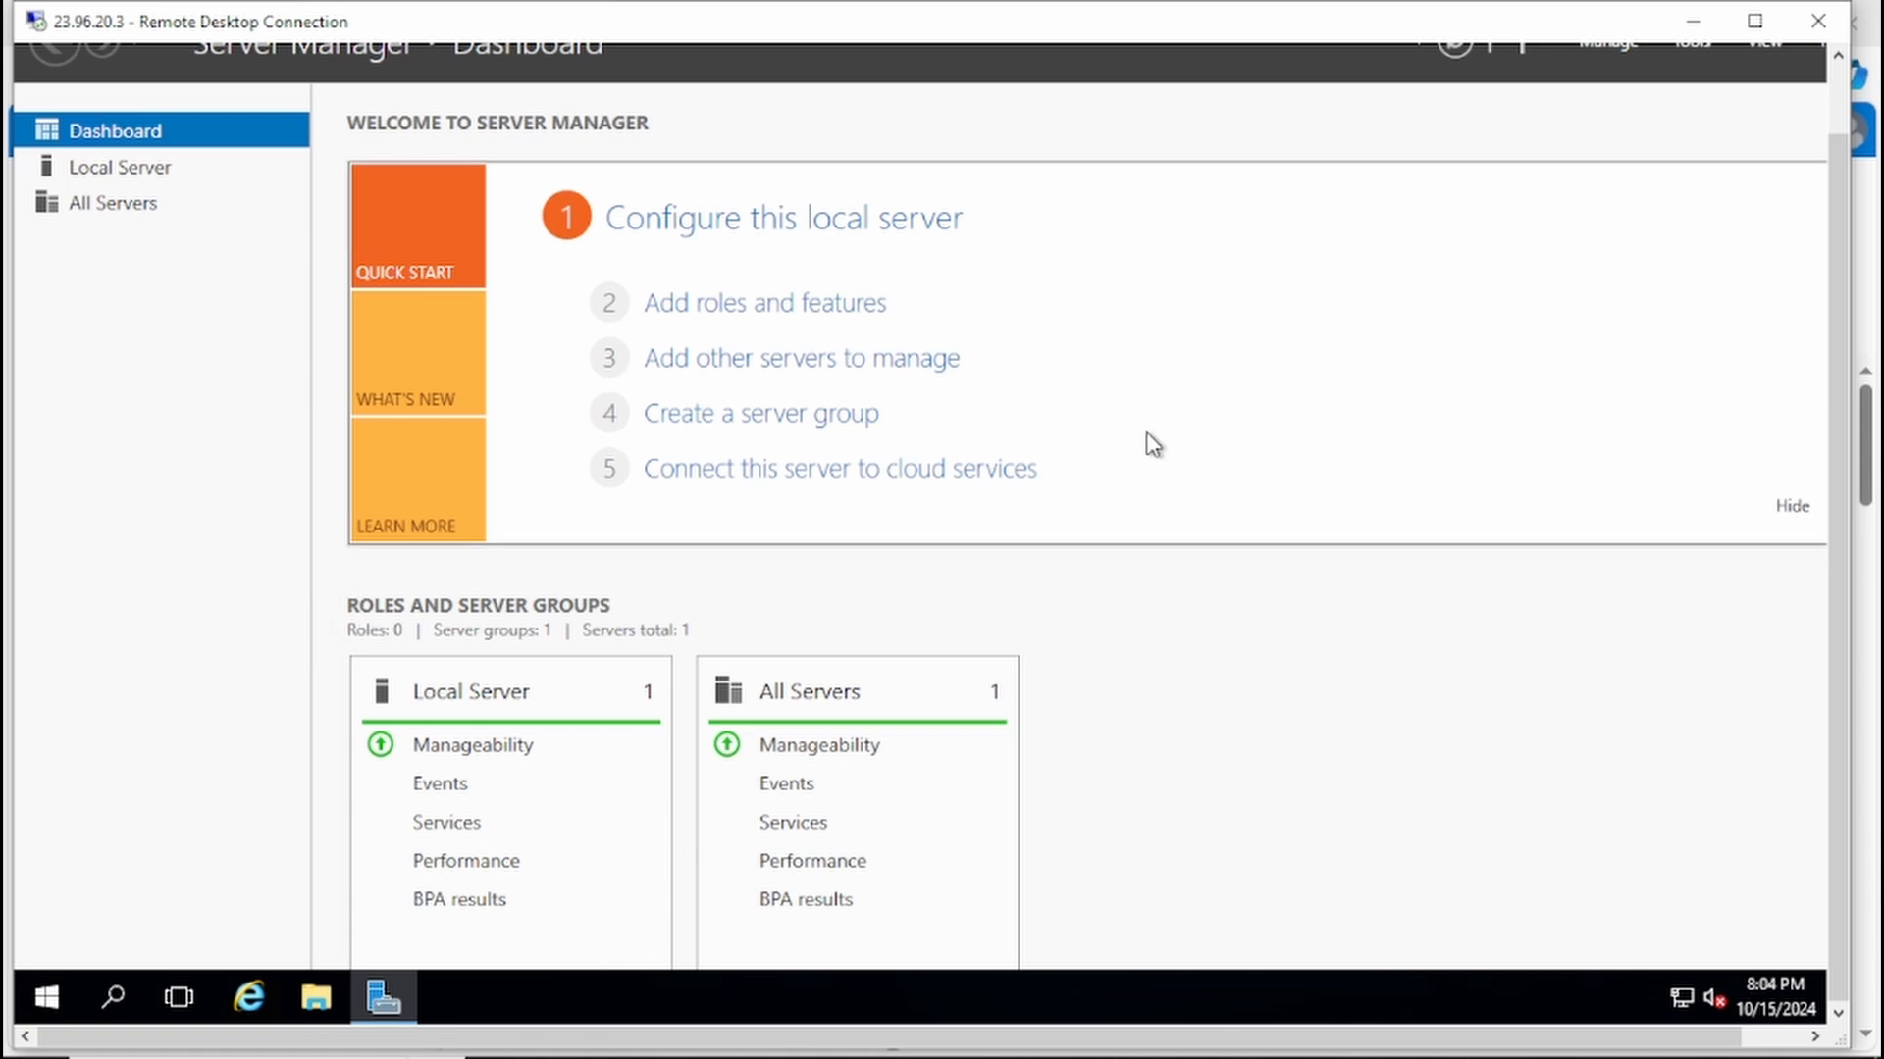
# Step: Search the VM's installed apps for "power" and open Windows PowerShell ISE
pyautogui.click(54, 993)
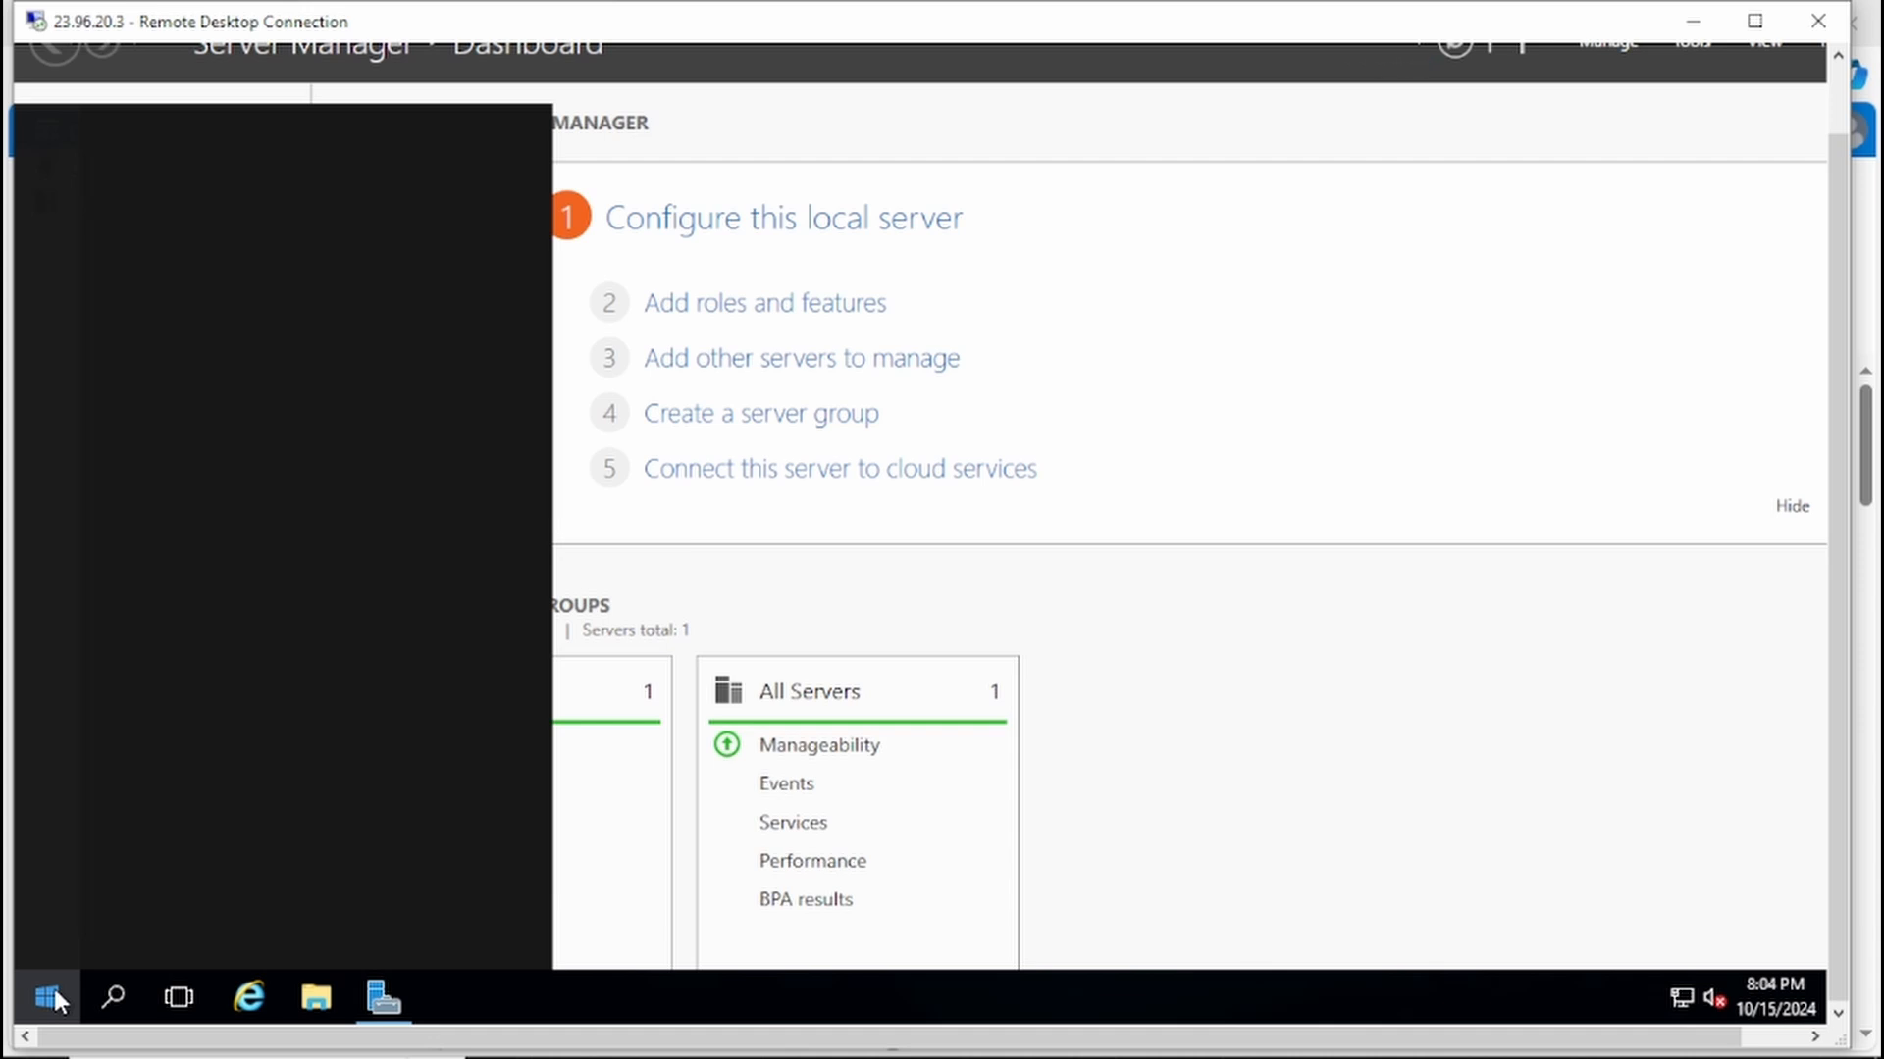
pyautogui.write('p')
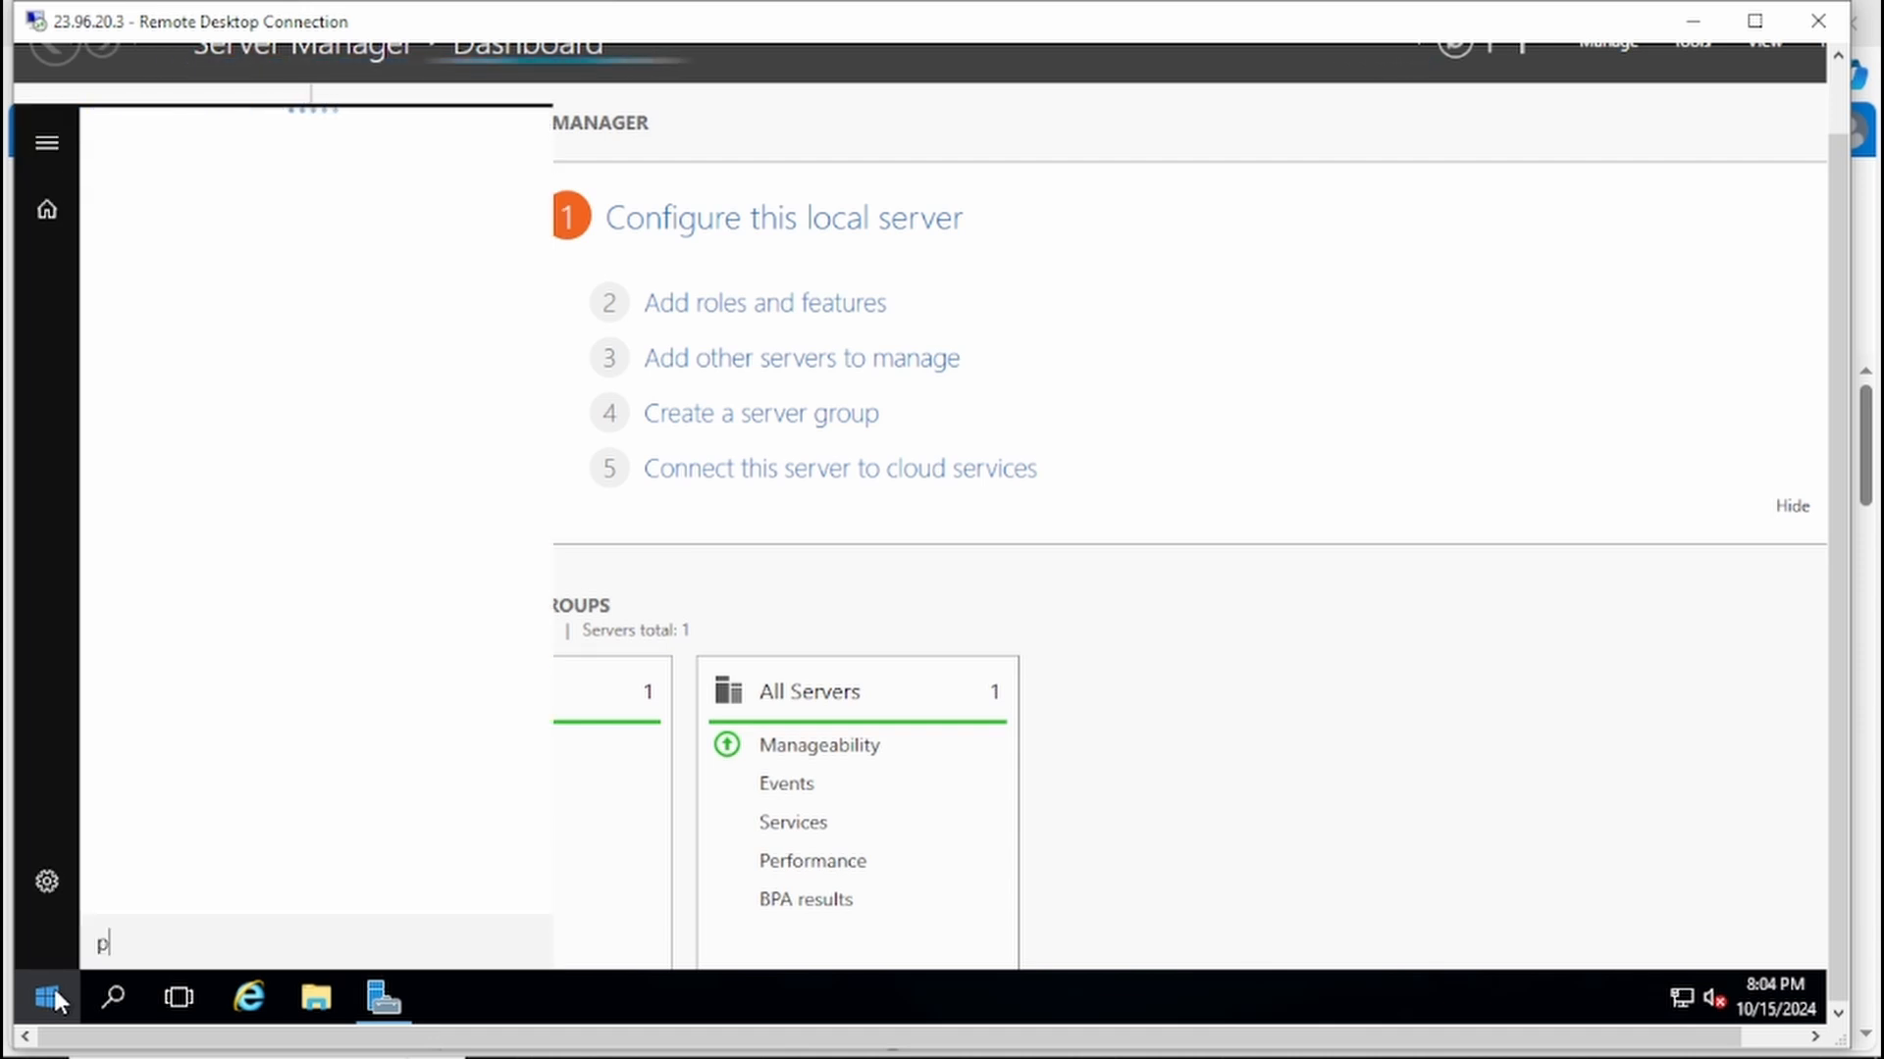
pyautogui.write('wer')
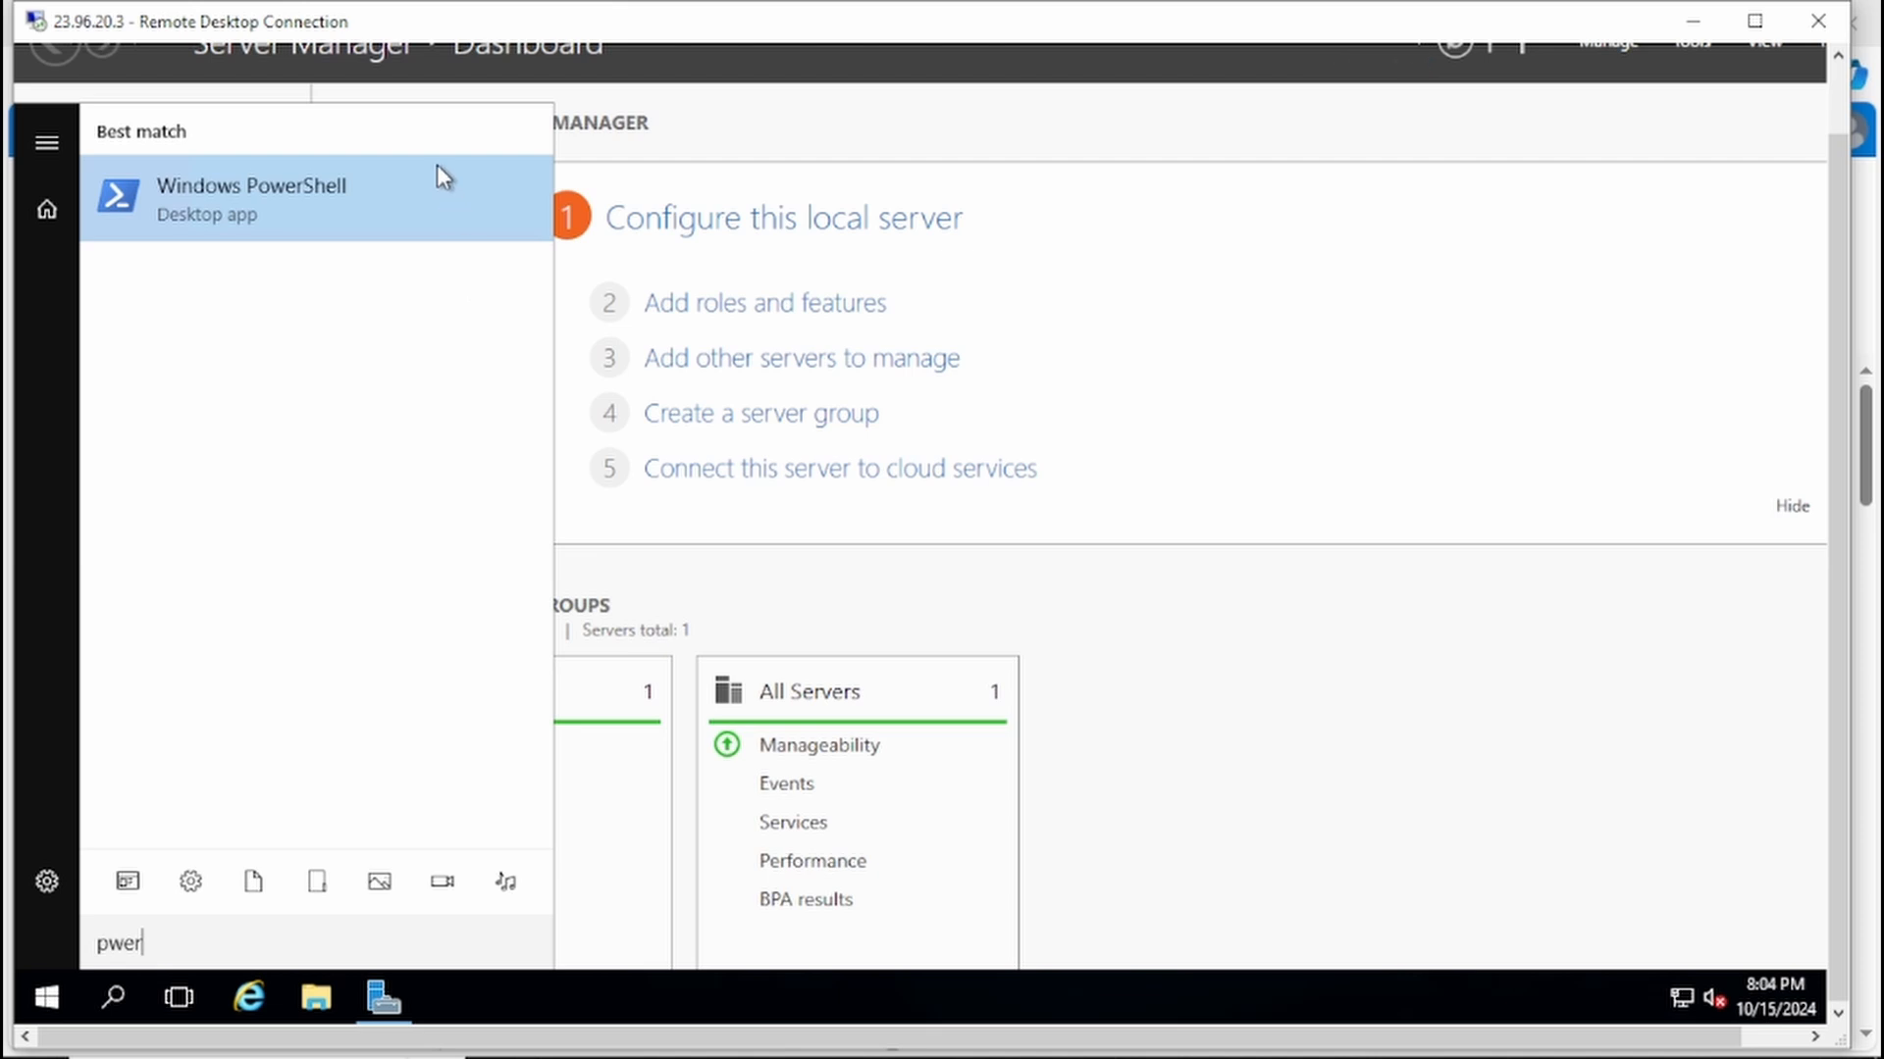
pyautogui.rightClick(452, 230)
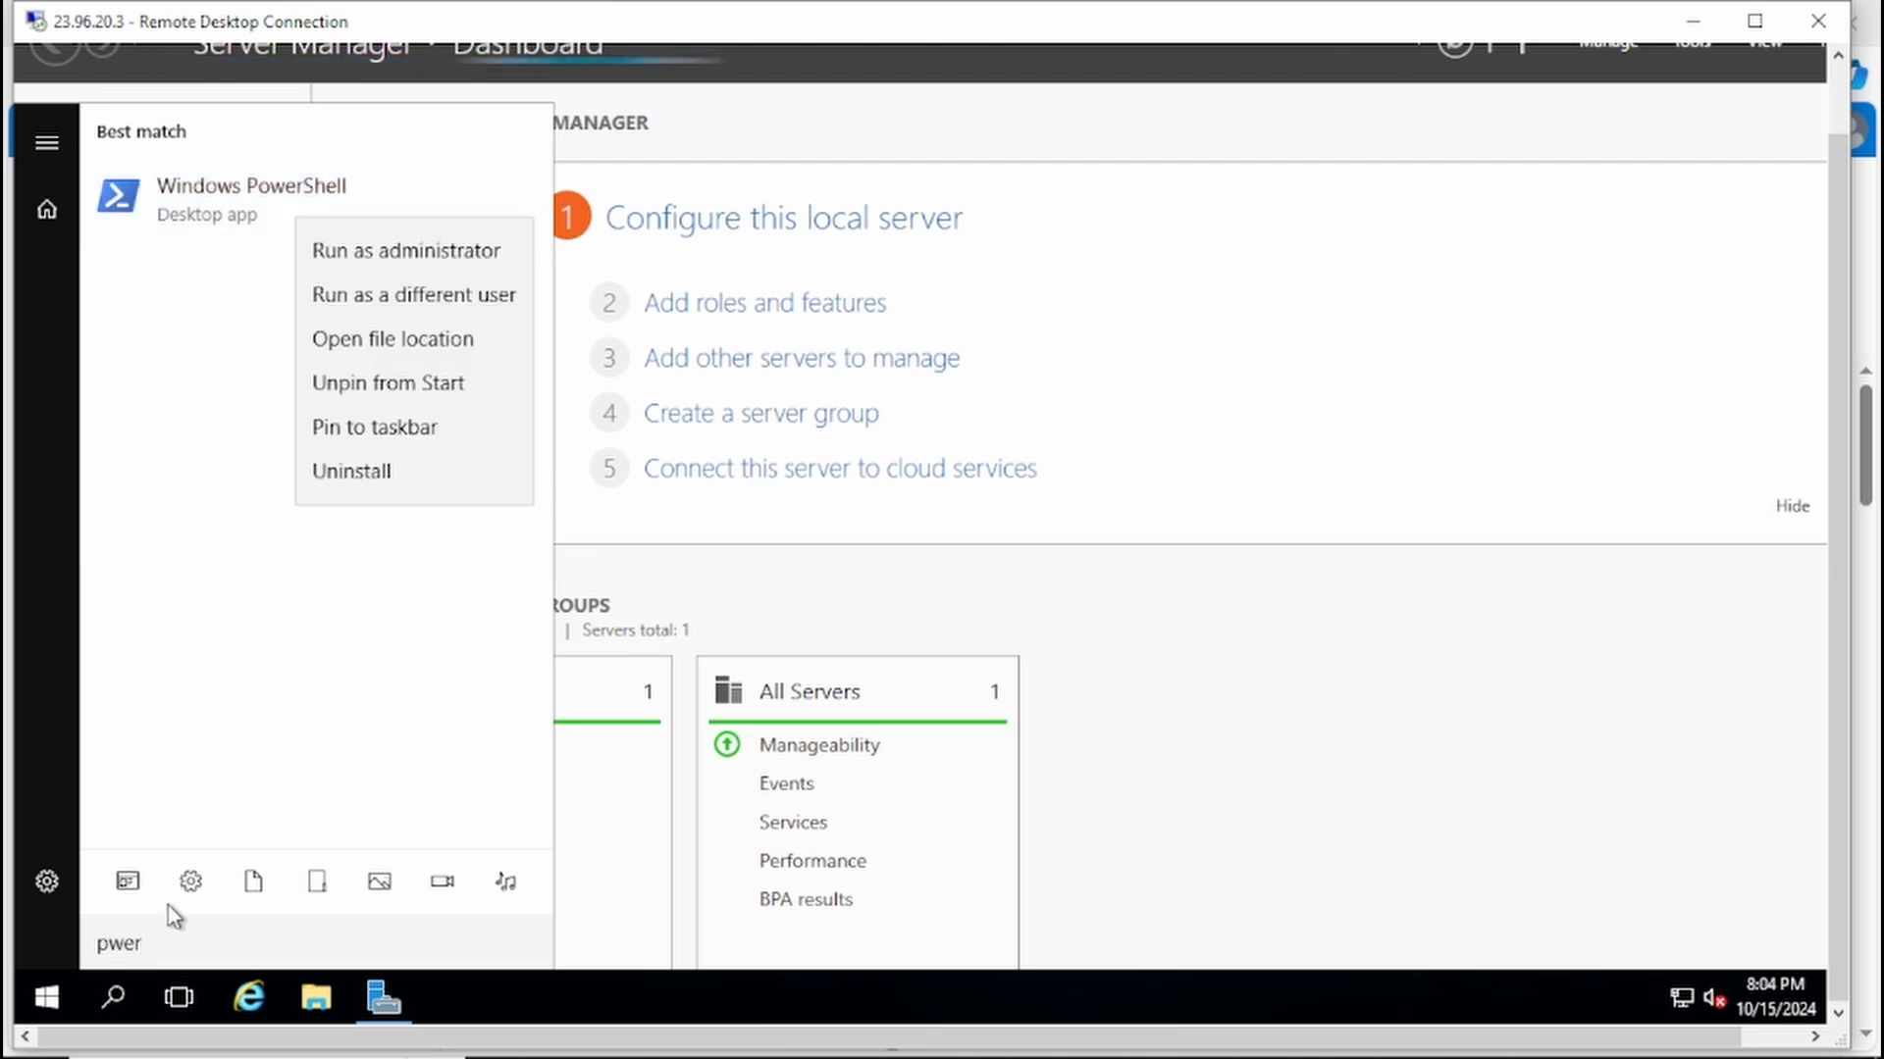
pyautogui.click(164, 942)
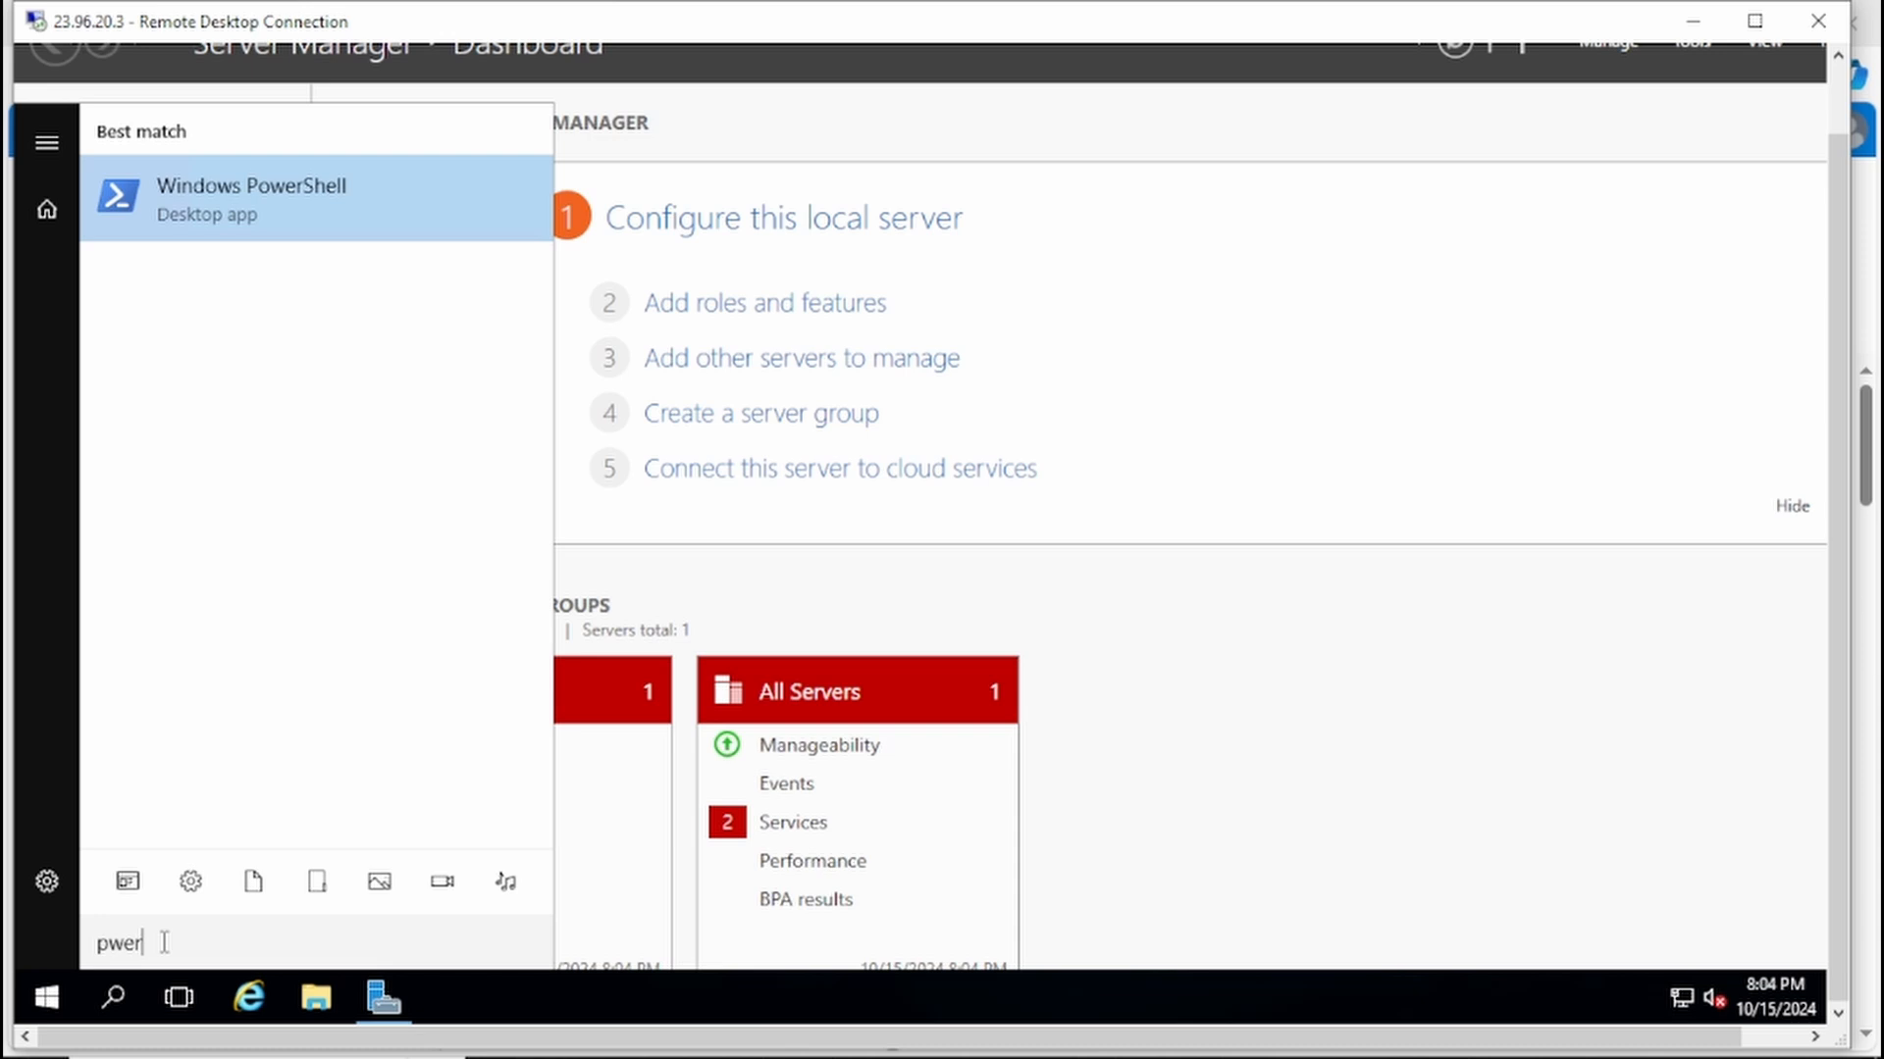
pyautogui.press('BackSpace')
pyautogui.press('BackSpace')
pyautogui.press('BackSpace')
pyautogui.write('pp')
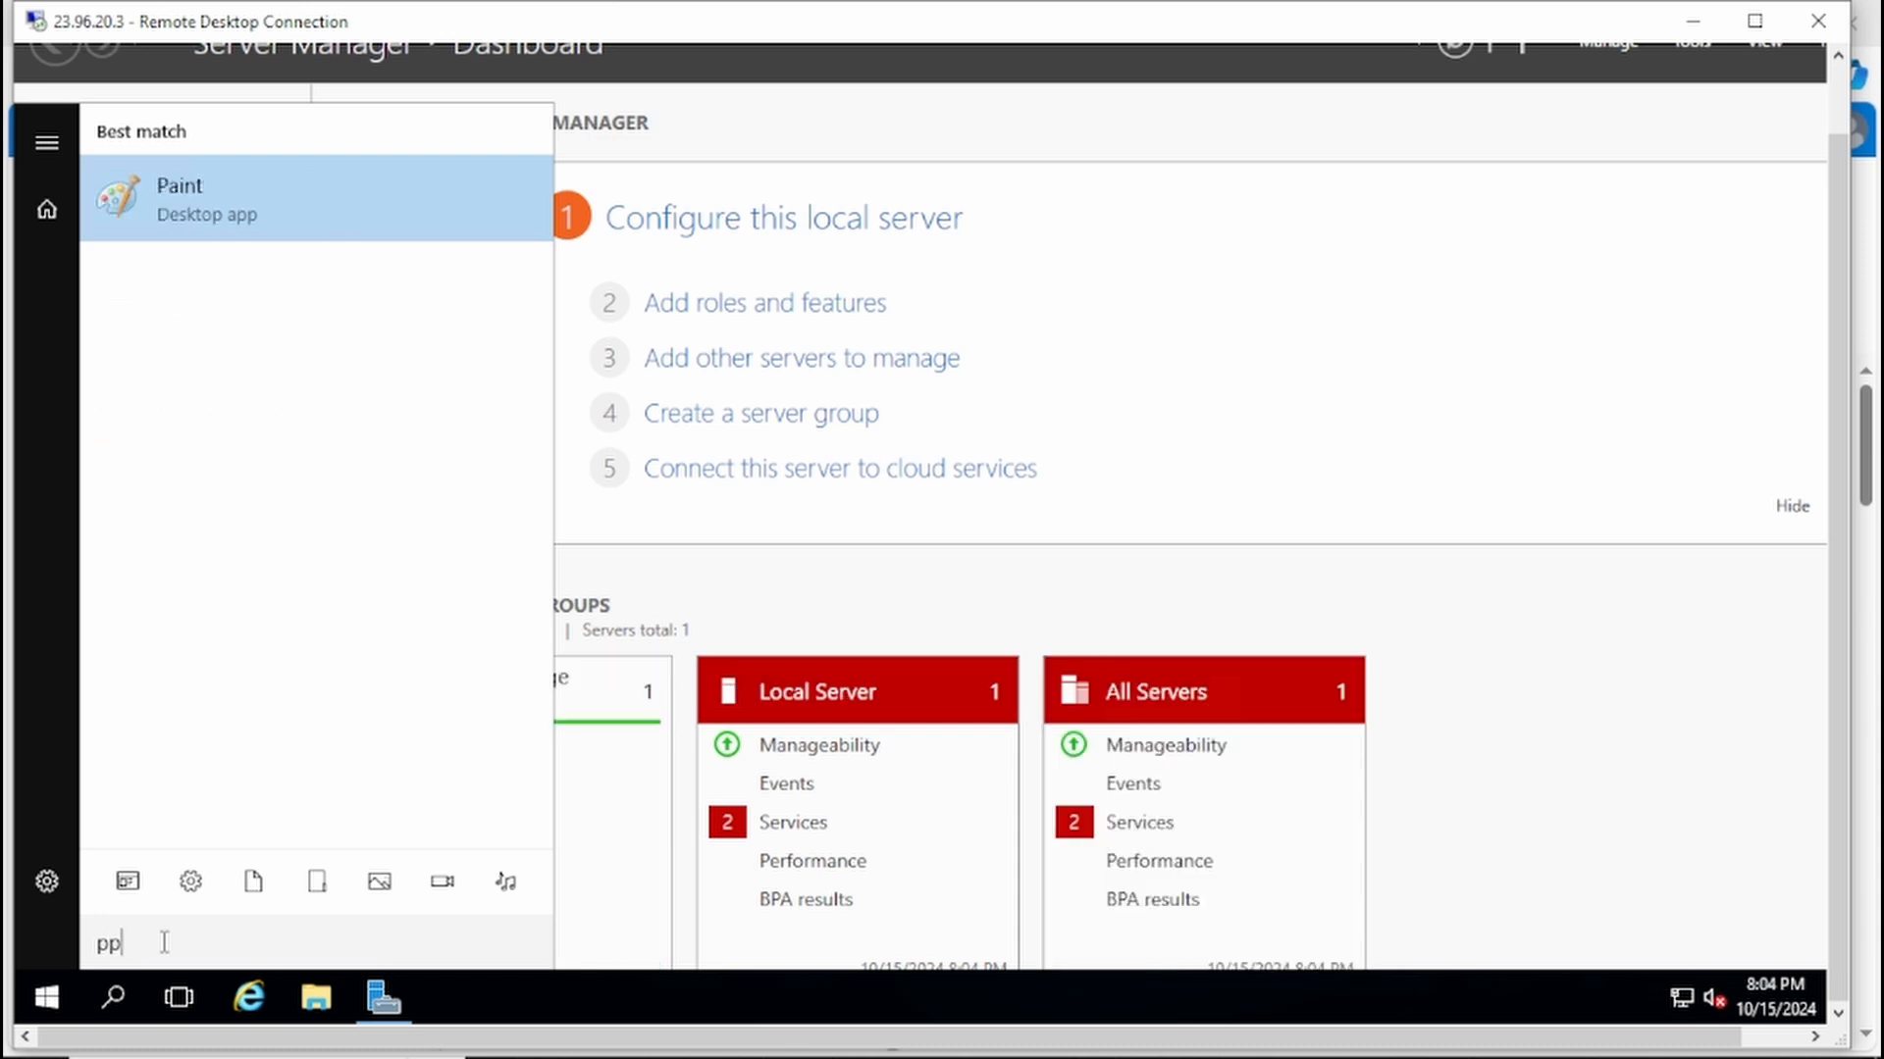
pyautogui.press('BackSpace')
pyautogui.write('ower')
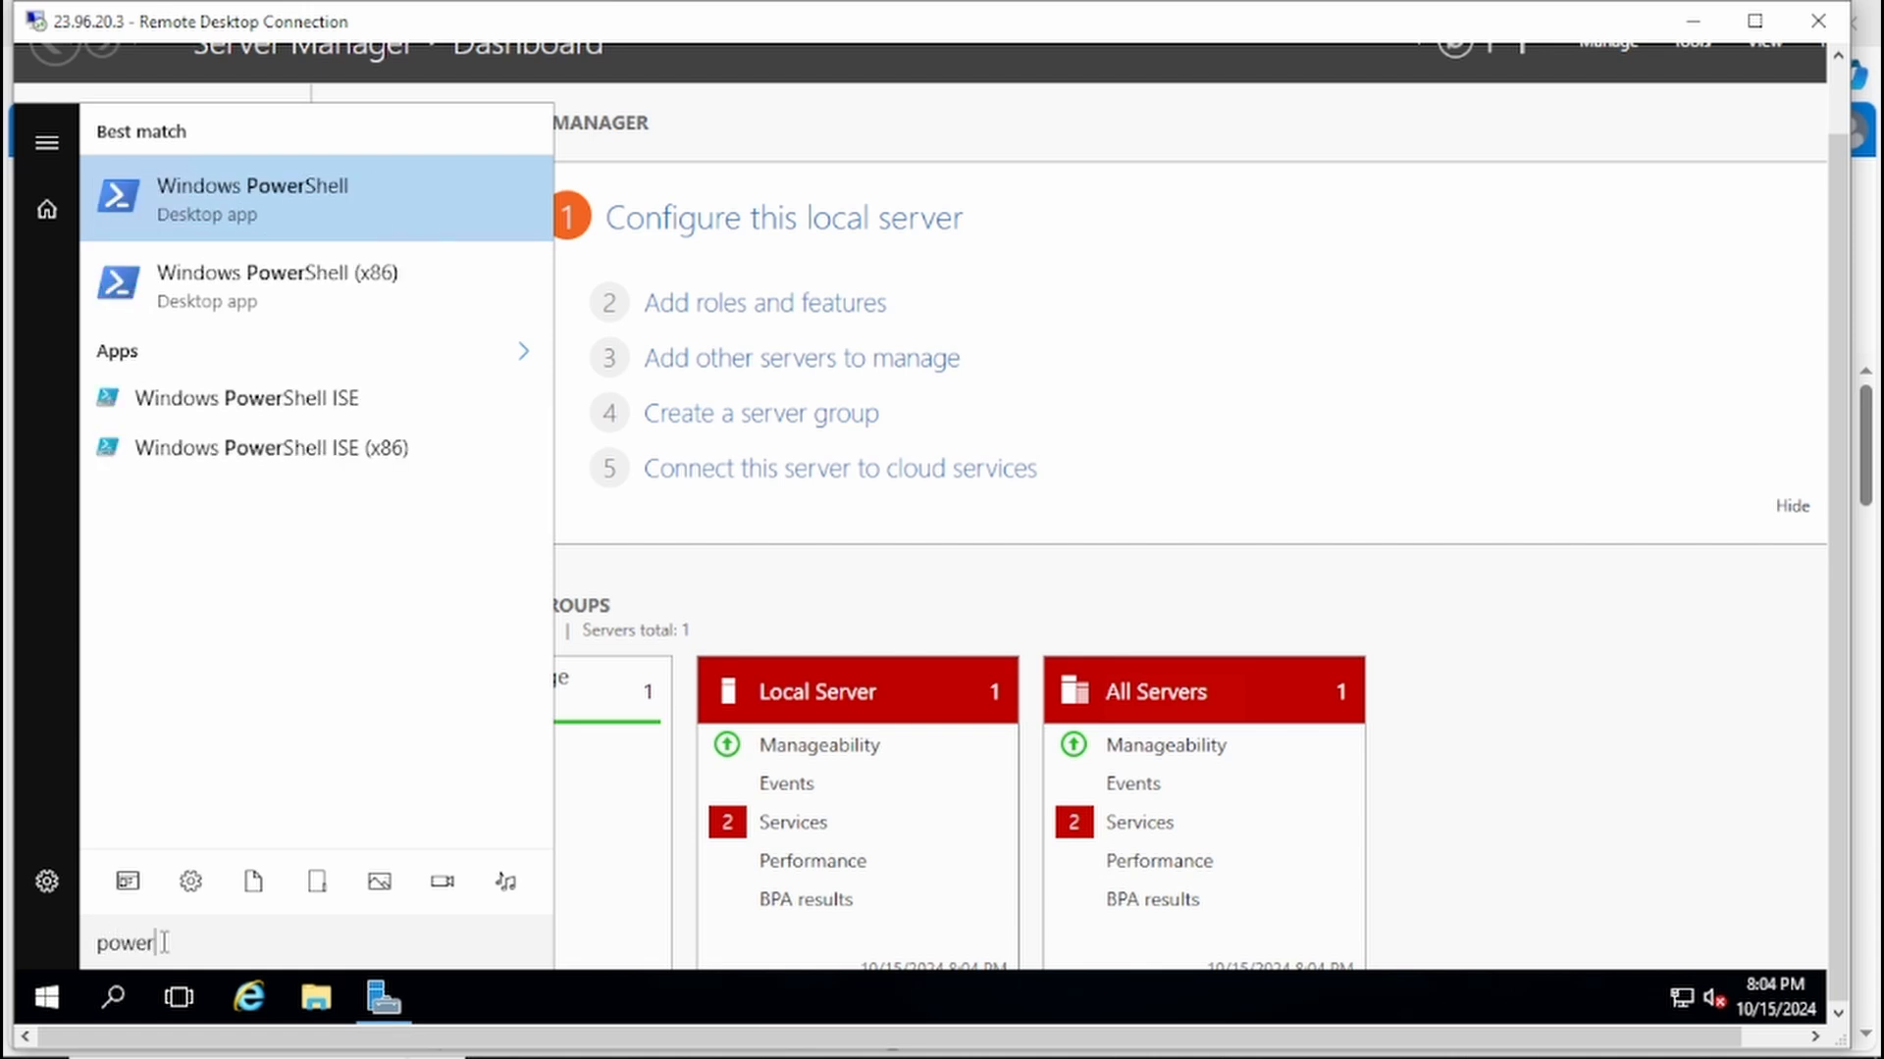
pyautogui.click(325, 412)
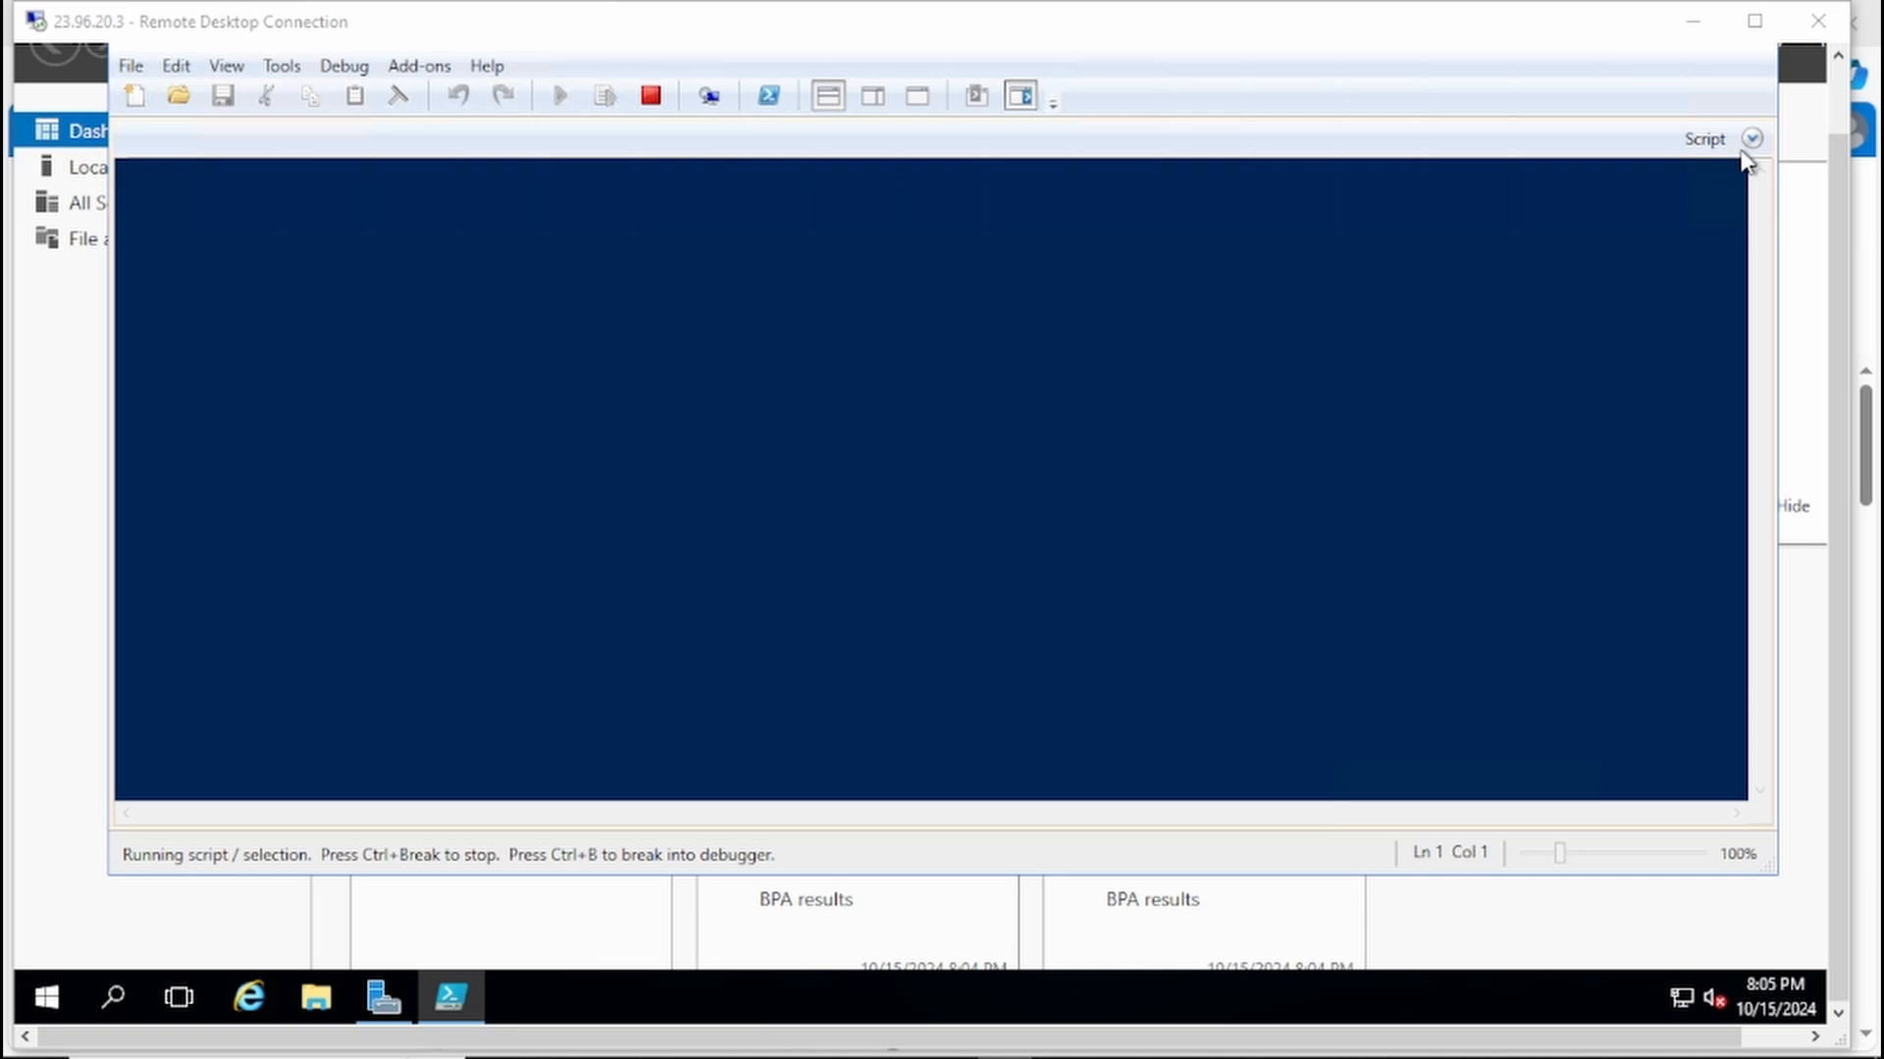
# Step: Show the script pane and paste the command ".\setup.exe /auto upgrade /dynamicupdate disable" into the untitled script
pyautogui.click(1751, 140)
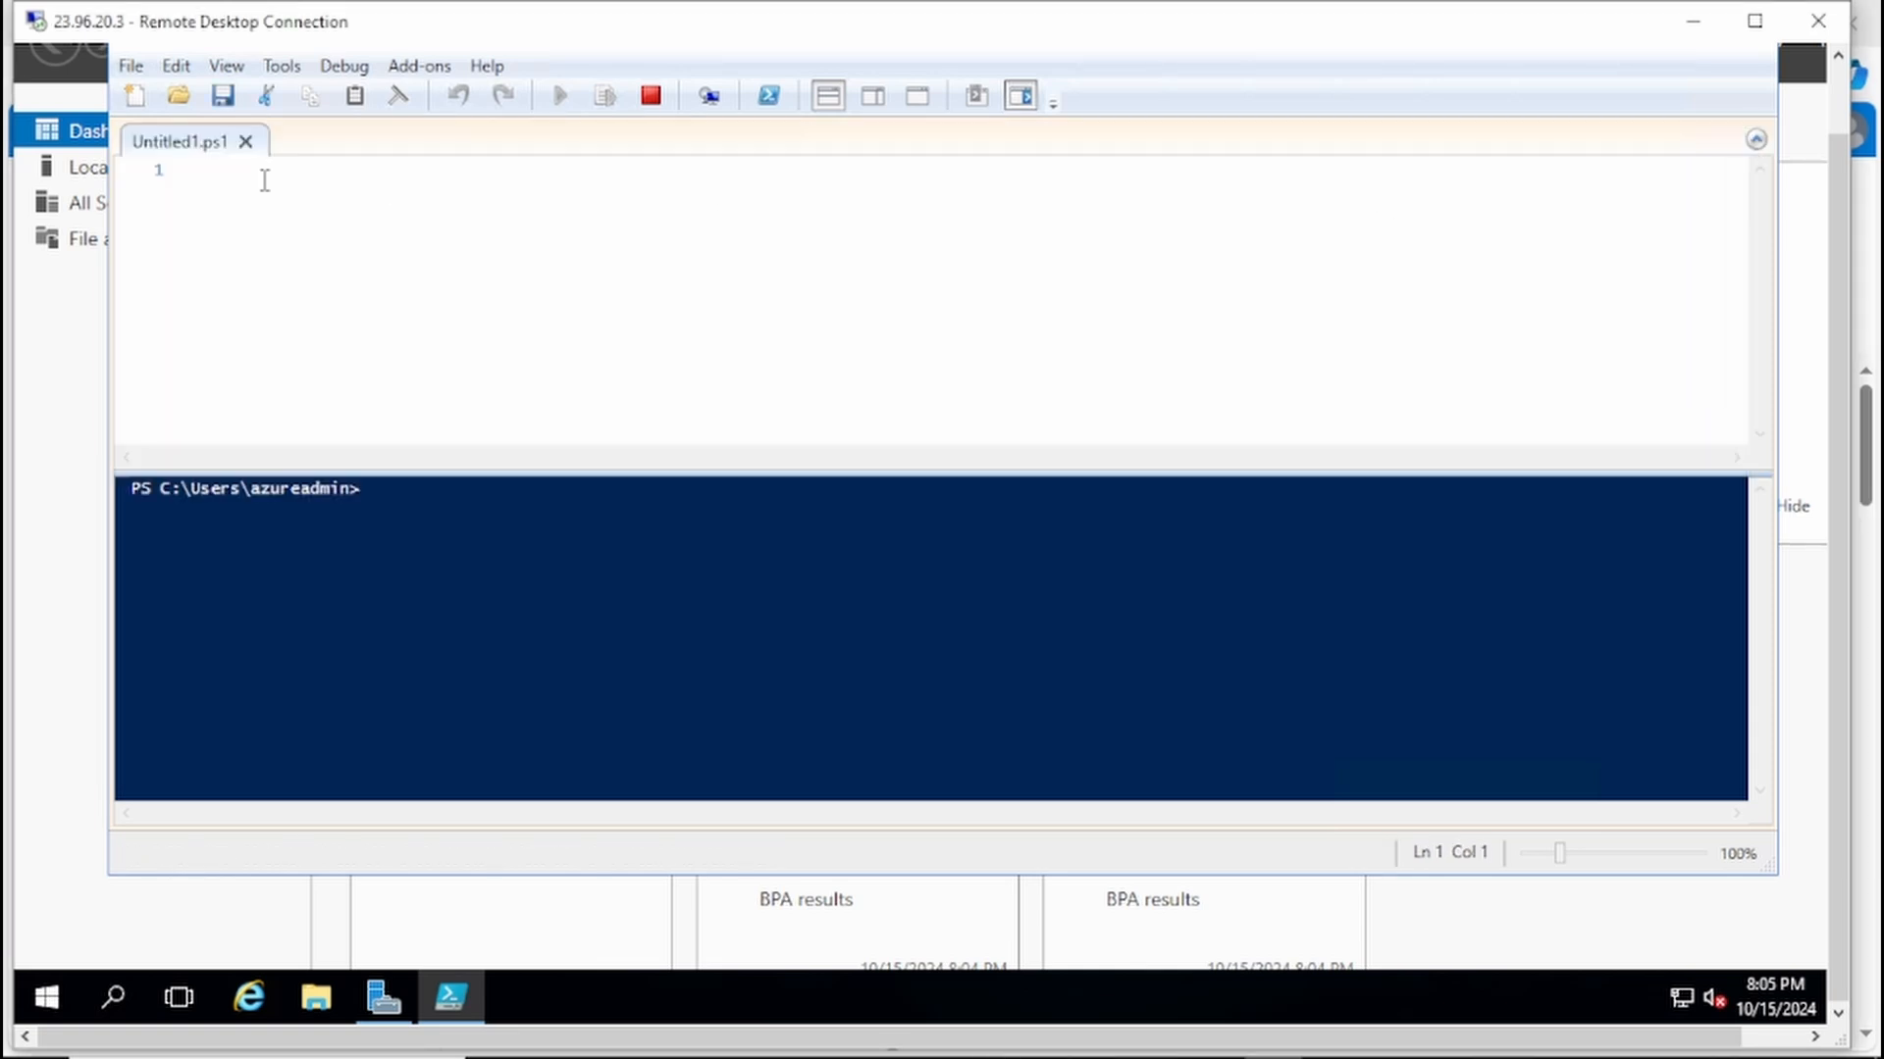
pyautogui.write('.\\setup.exe /auto upgrade /dynamicupdate disable')
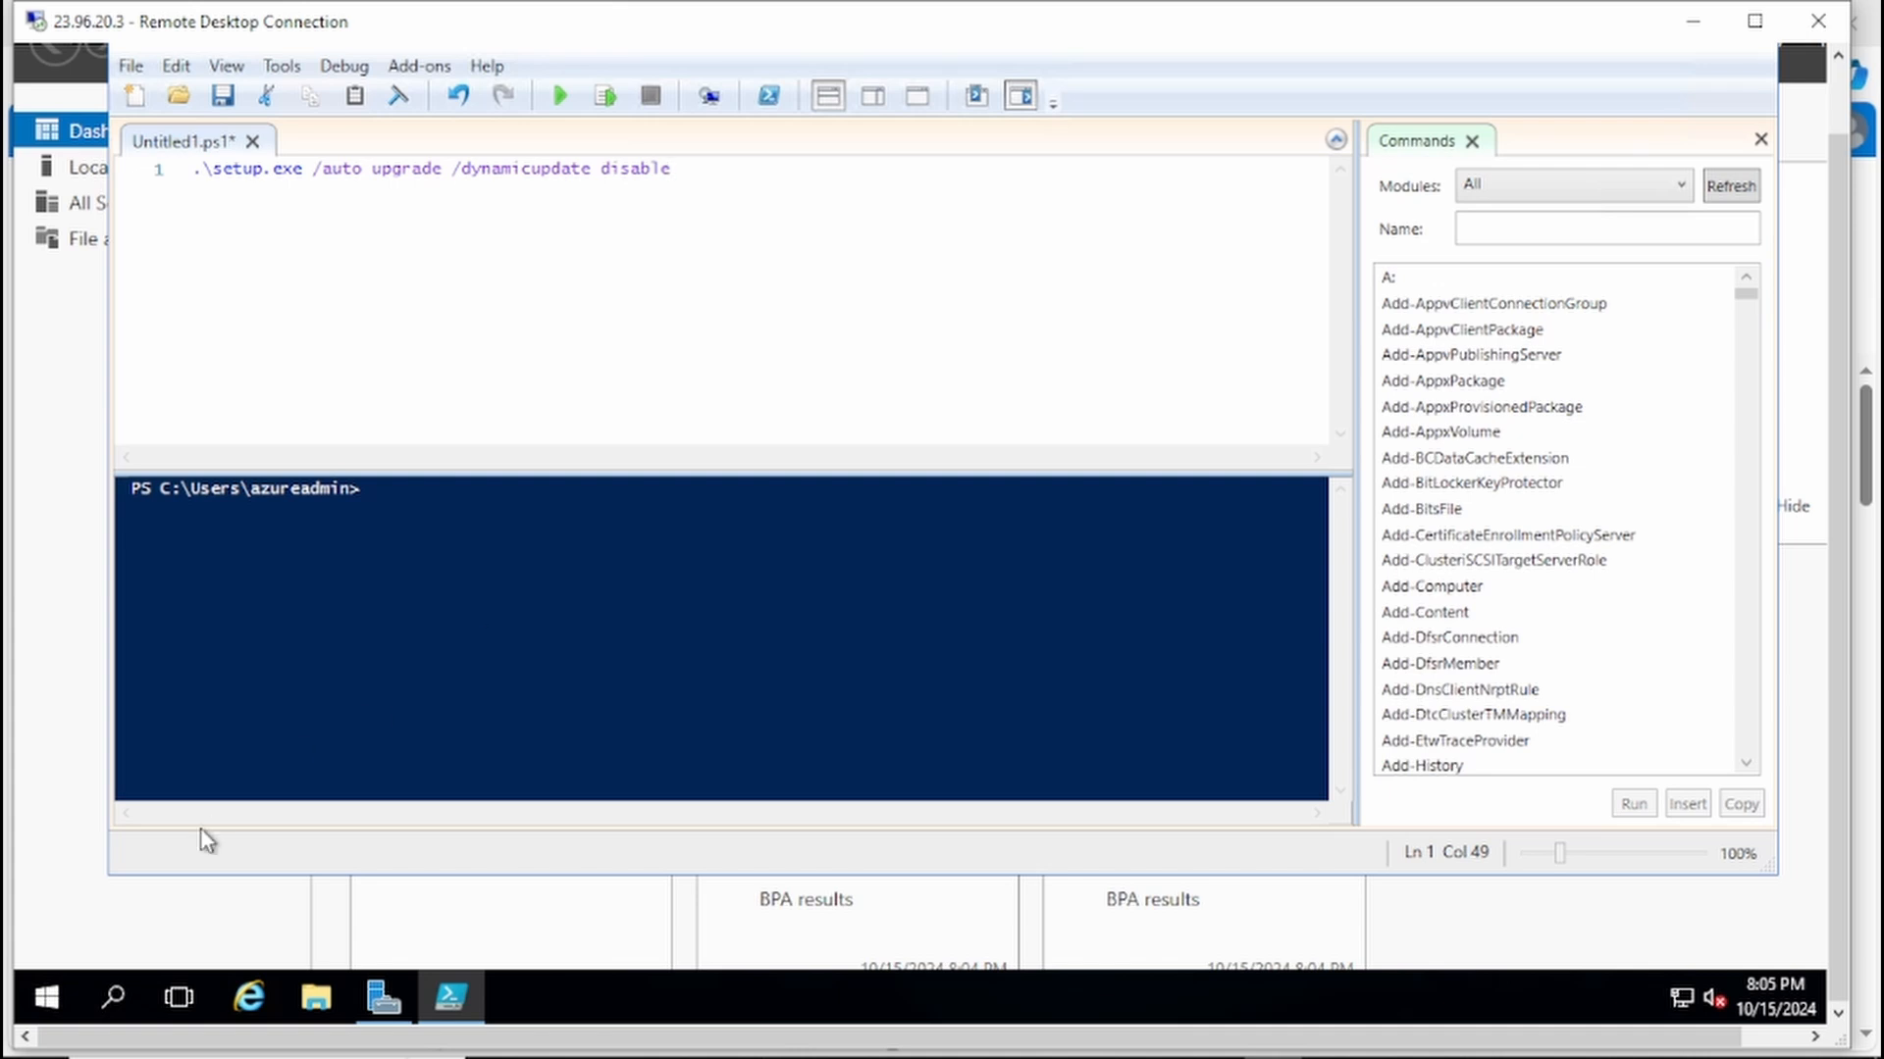
# Step: Locate the attached upgrade drive under This PC in File Explorer to check its drive letter
pyautogui.click(315, 993)
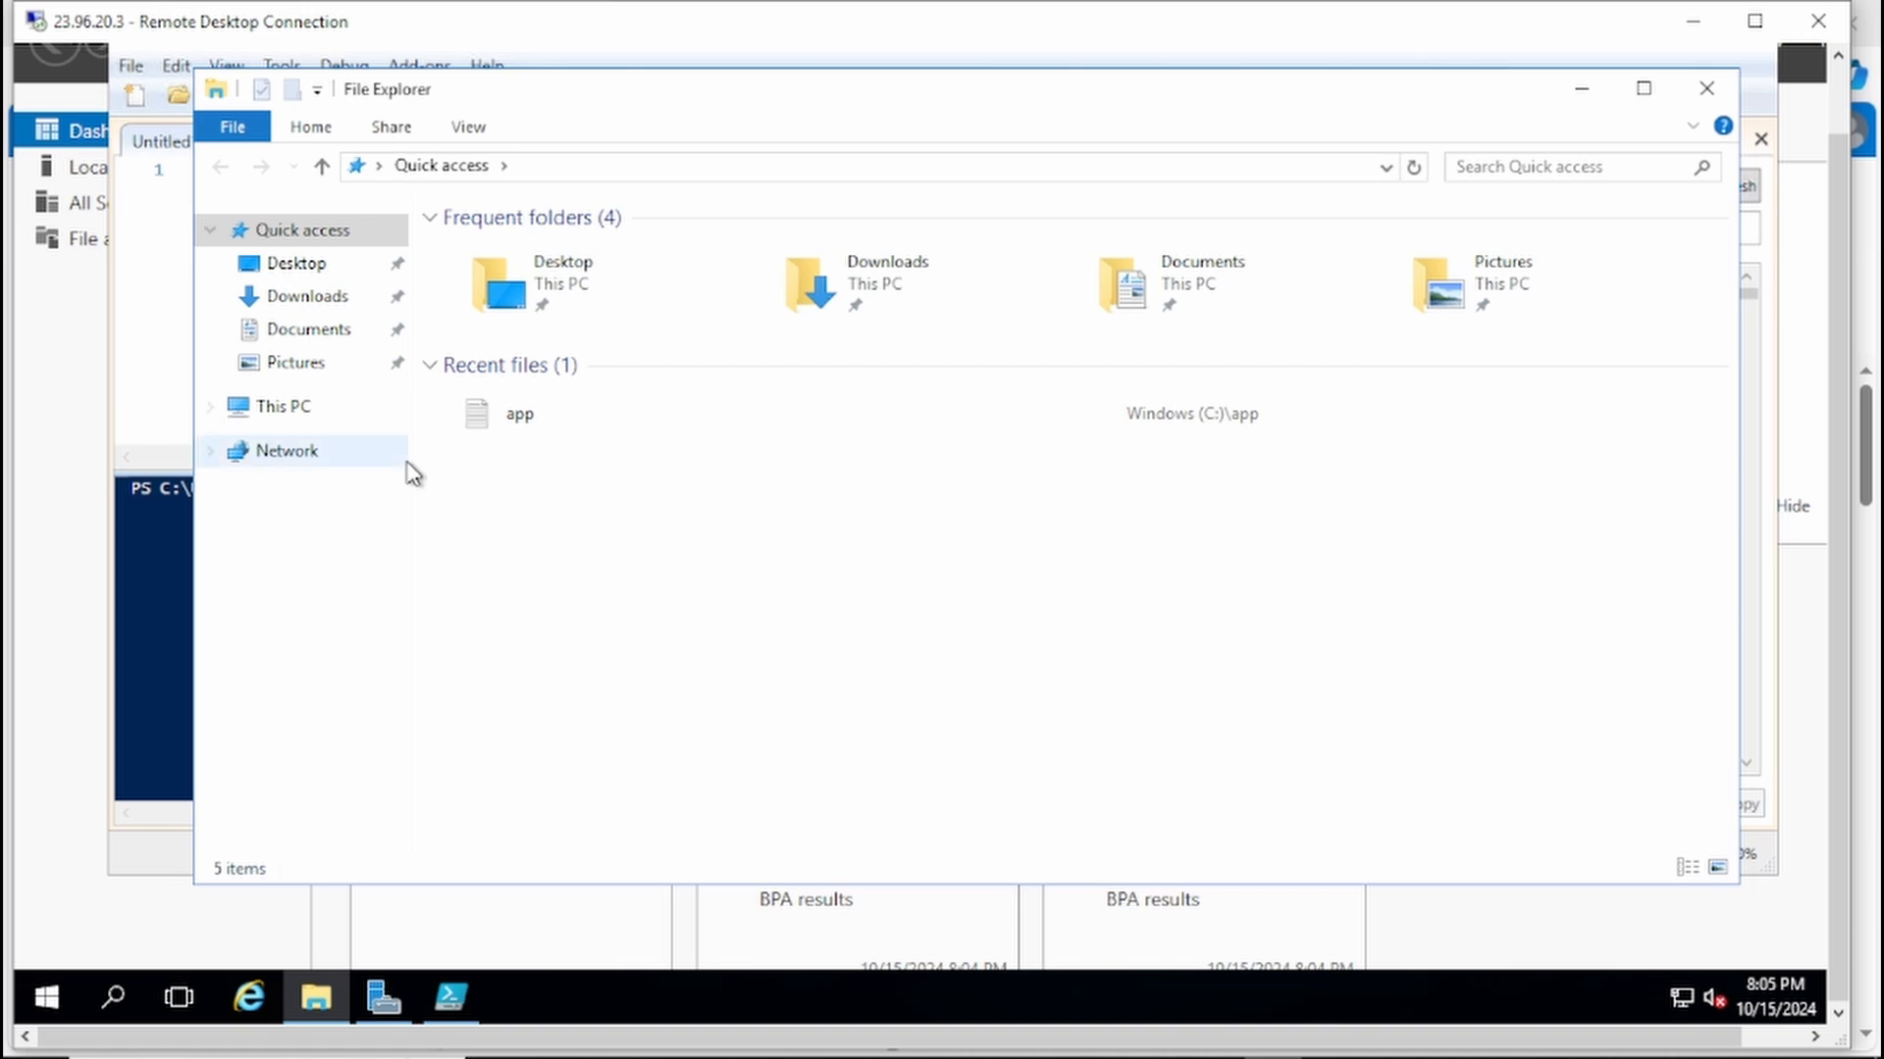
pyautogui.click(344, 410)
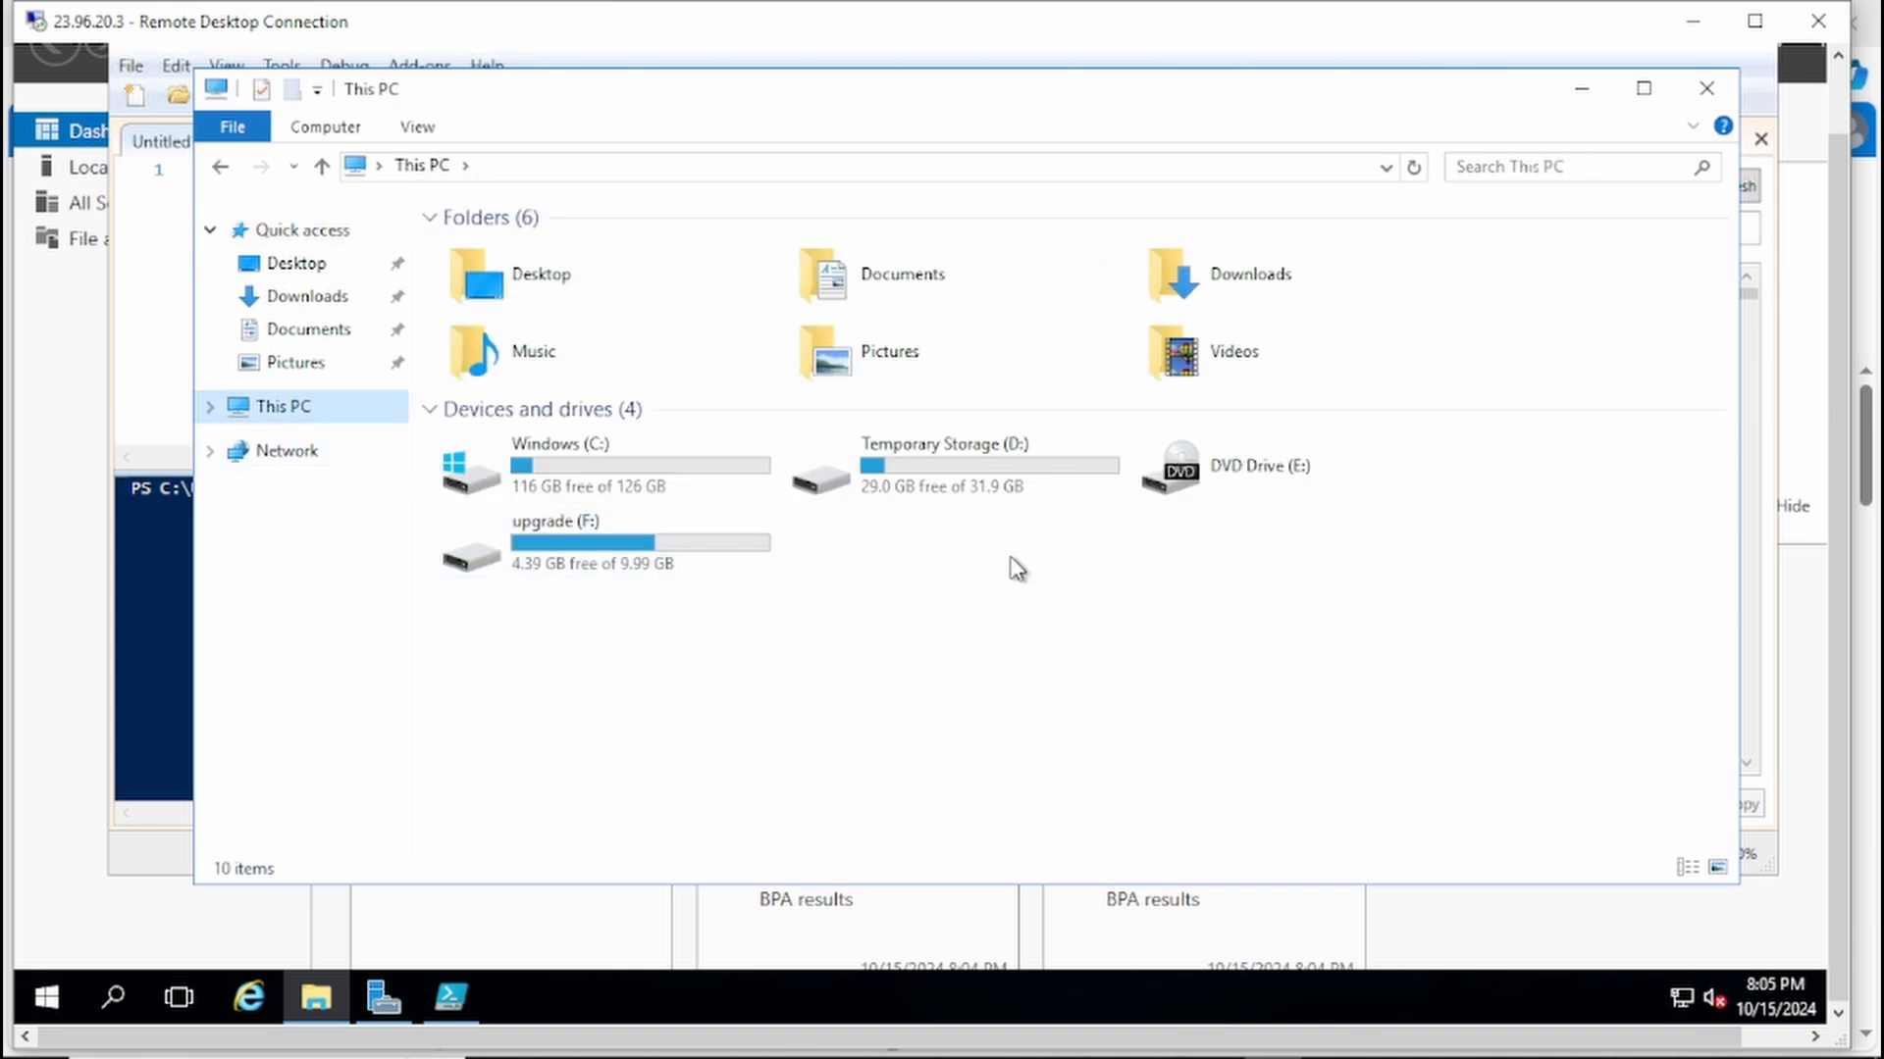
pyautogui.click(595, 545)
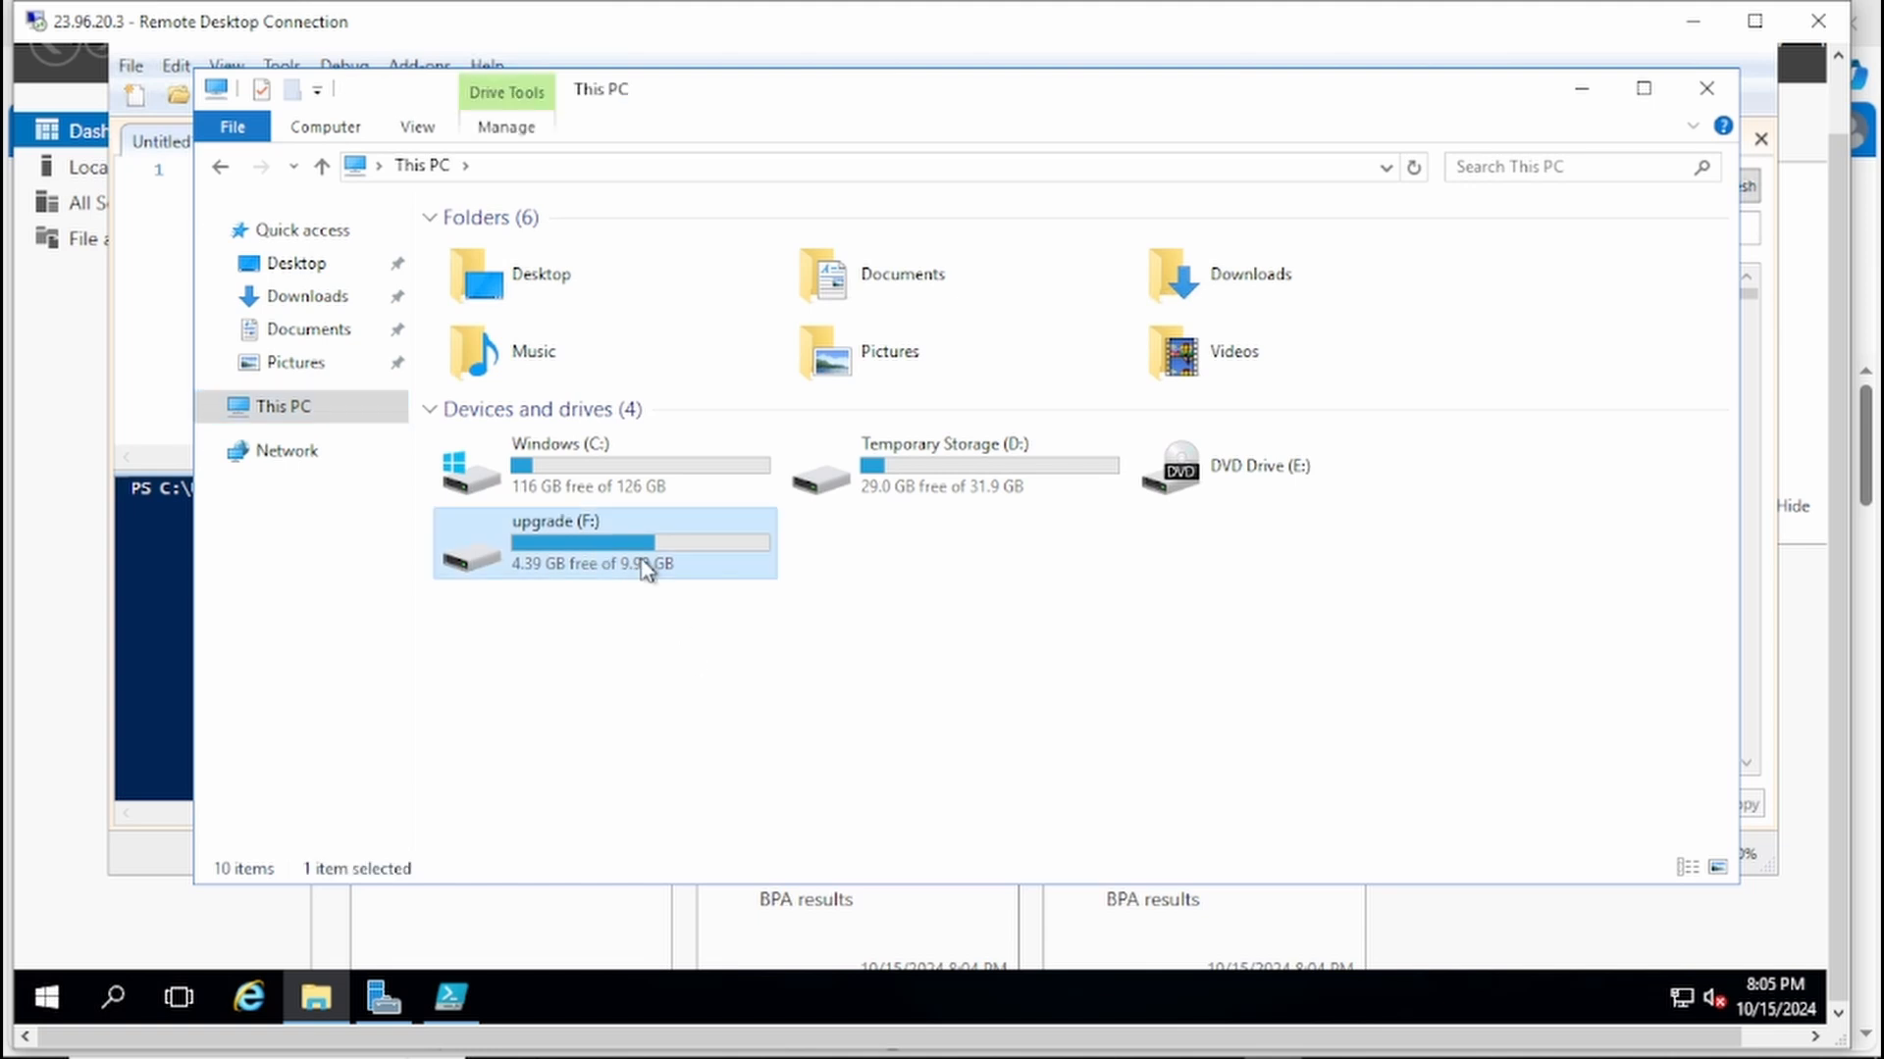
pyautogui.moveTo(604, 543)
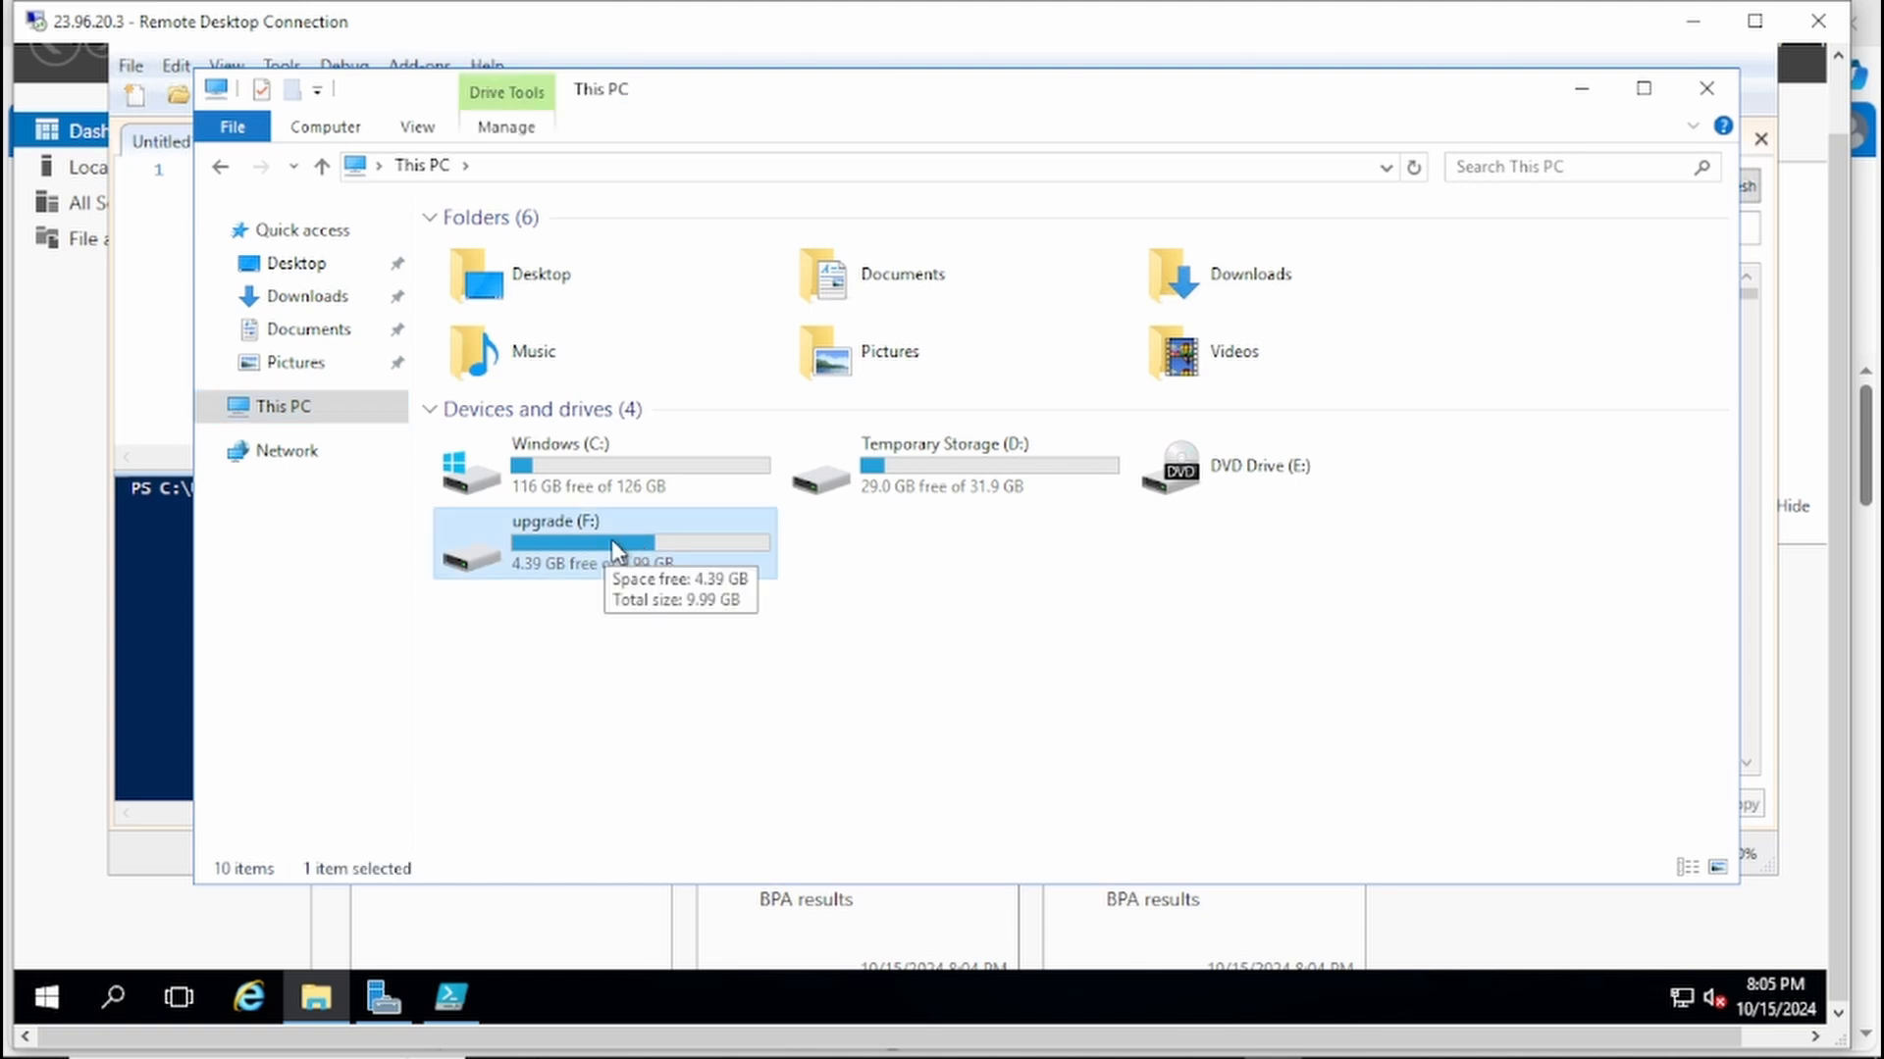
# Step: Open the Windows Server 2022 folder on the upgrade (F:) drive and launch the setup application
pyautogui.doubleClick(628, 549)
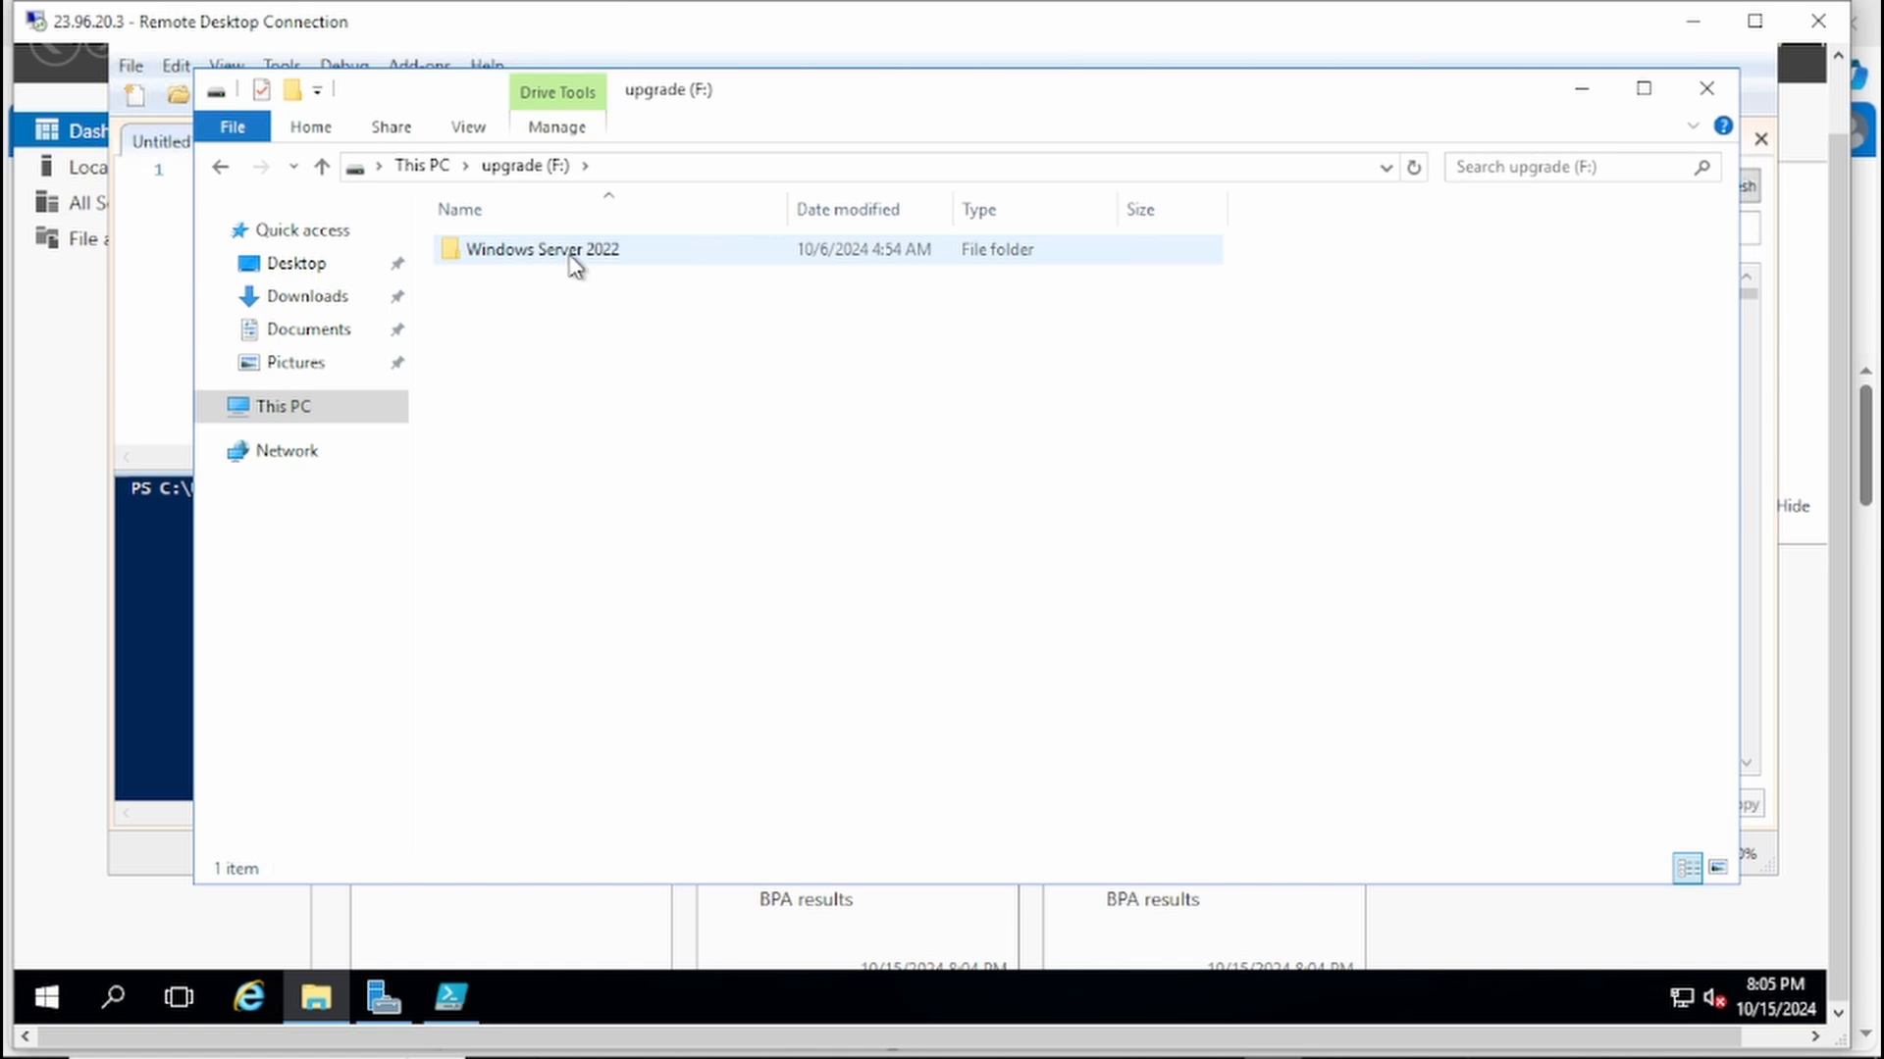
pyautogui.doubleClick(574, 257)
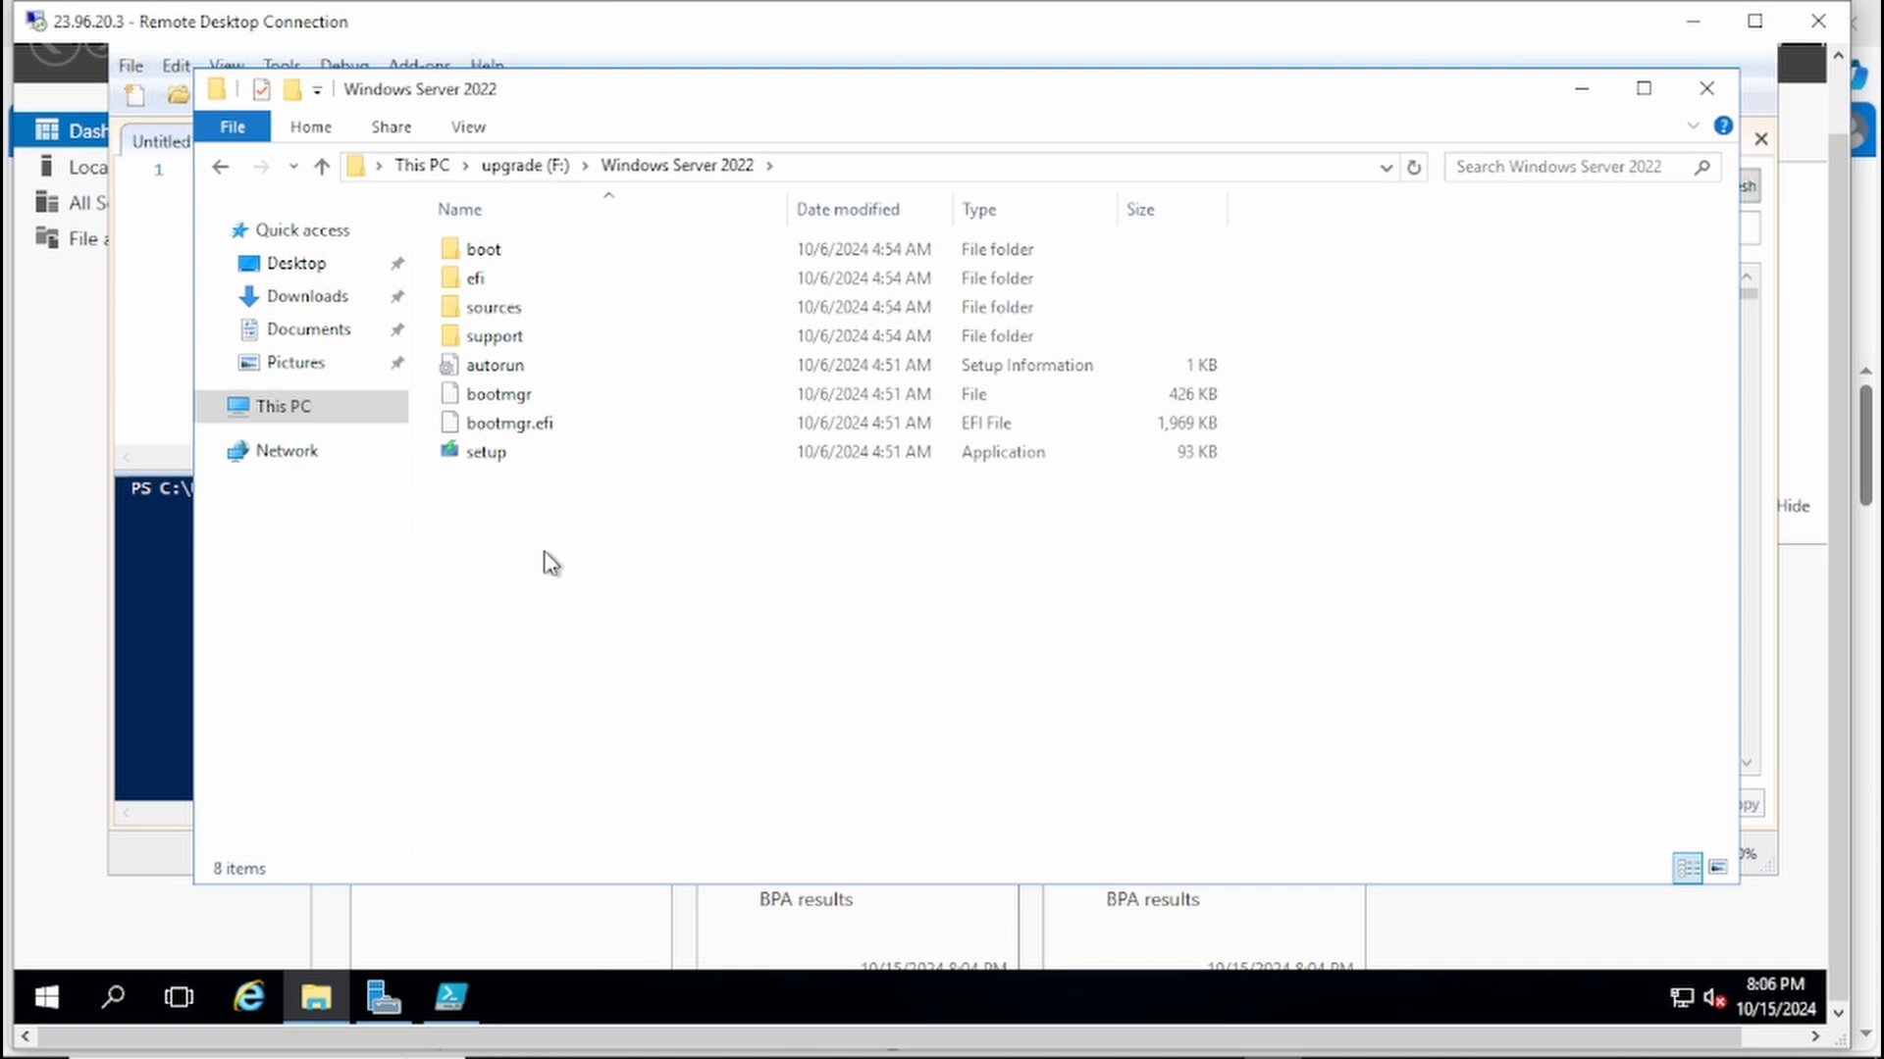
pyautogui.moveTo(546, 553); pyautogui.dragTo(519, 277)
pyautogui.click(579, 544)
pyautogui.doubleClick(551, 459)
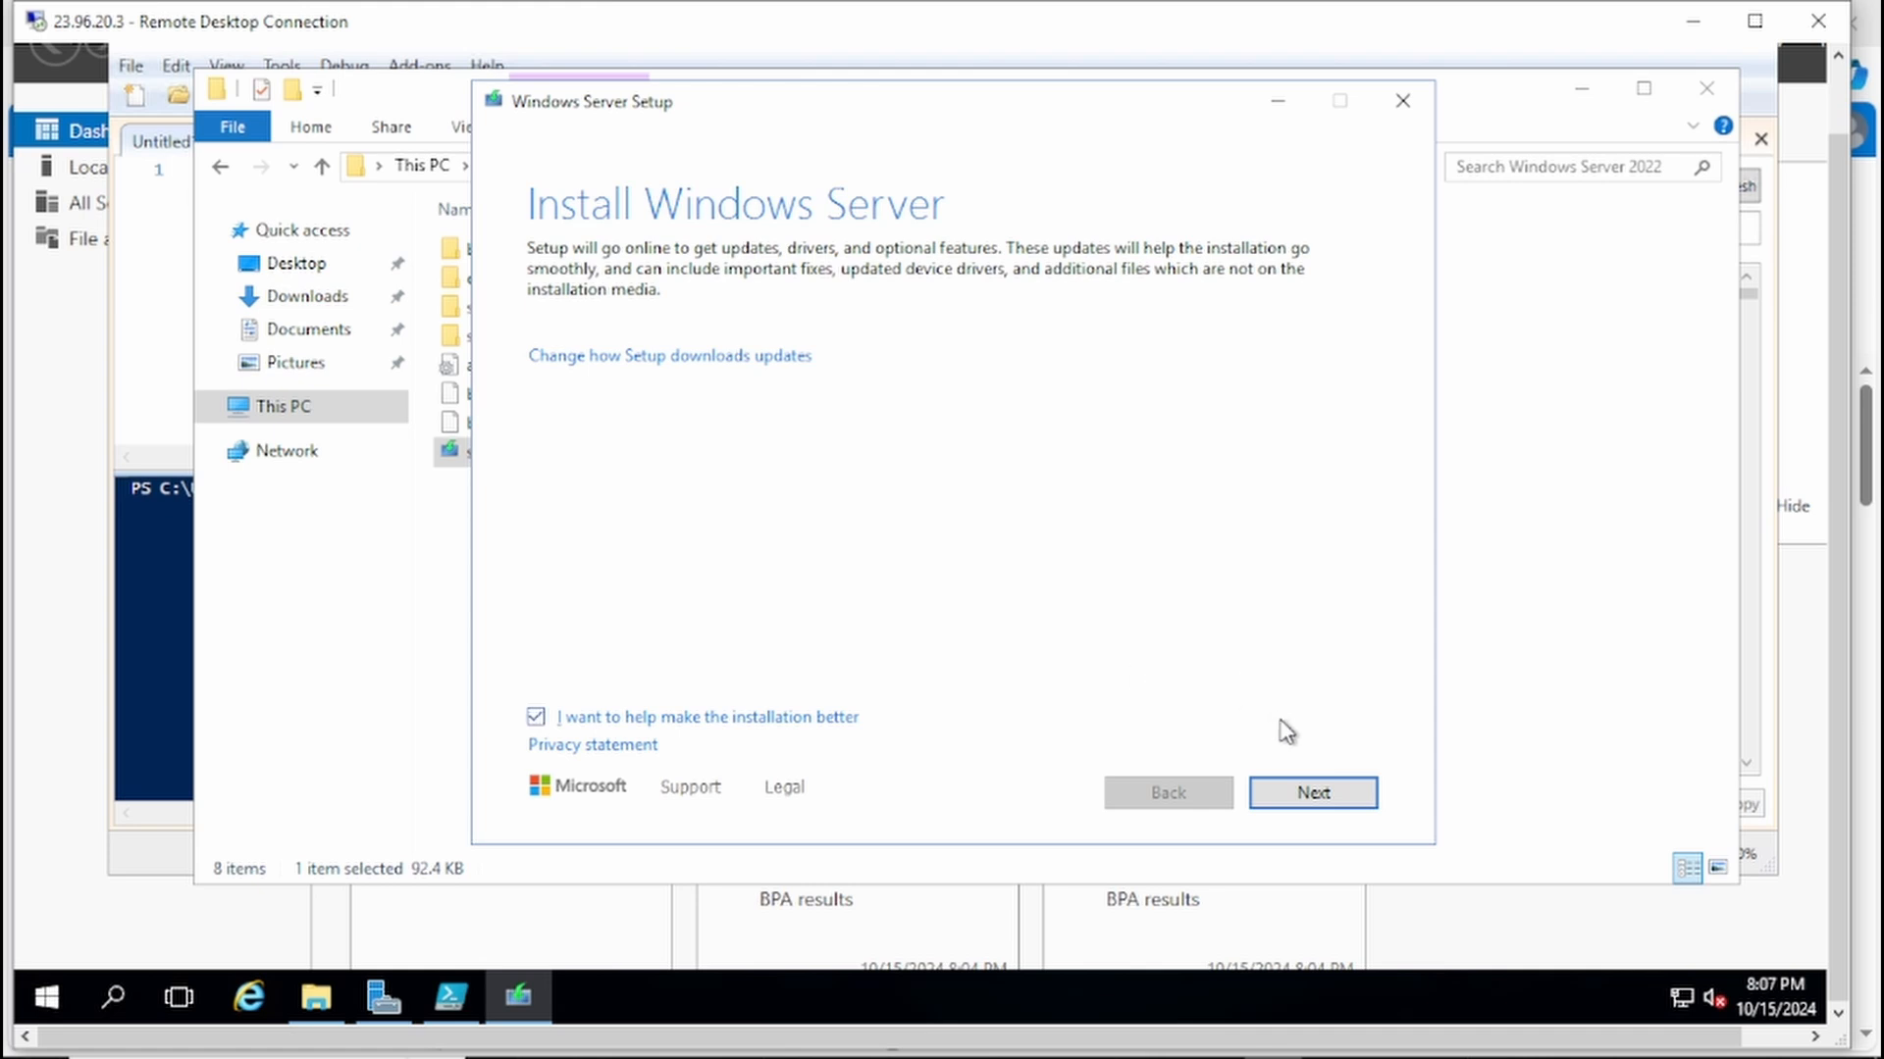
# Step: Proceed with the default update download in Windows Server Setup and choose the Windows Server 2022 Datacenter (Desktop Experience) image
pyautogui.click(1338, 806)
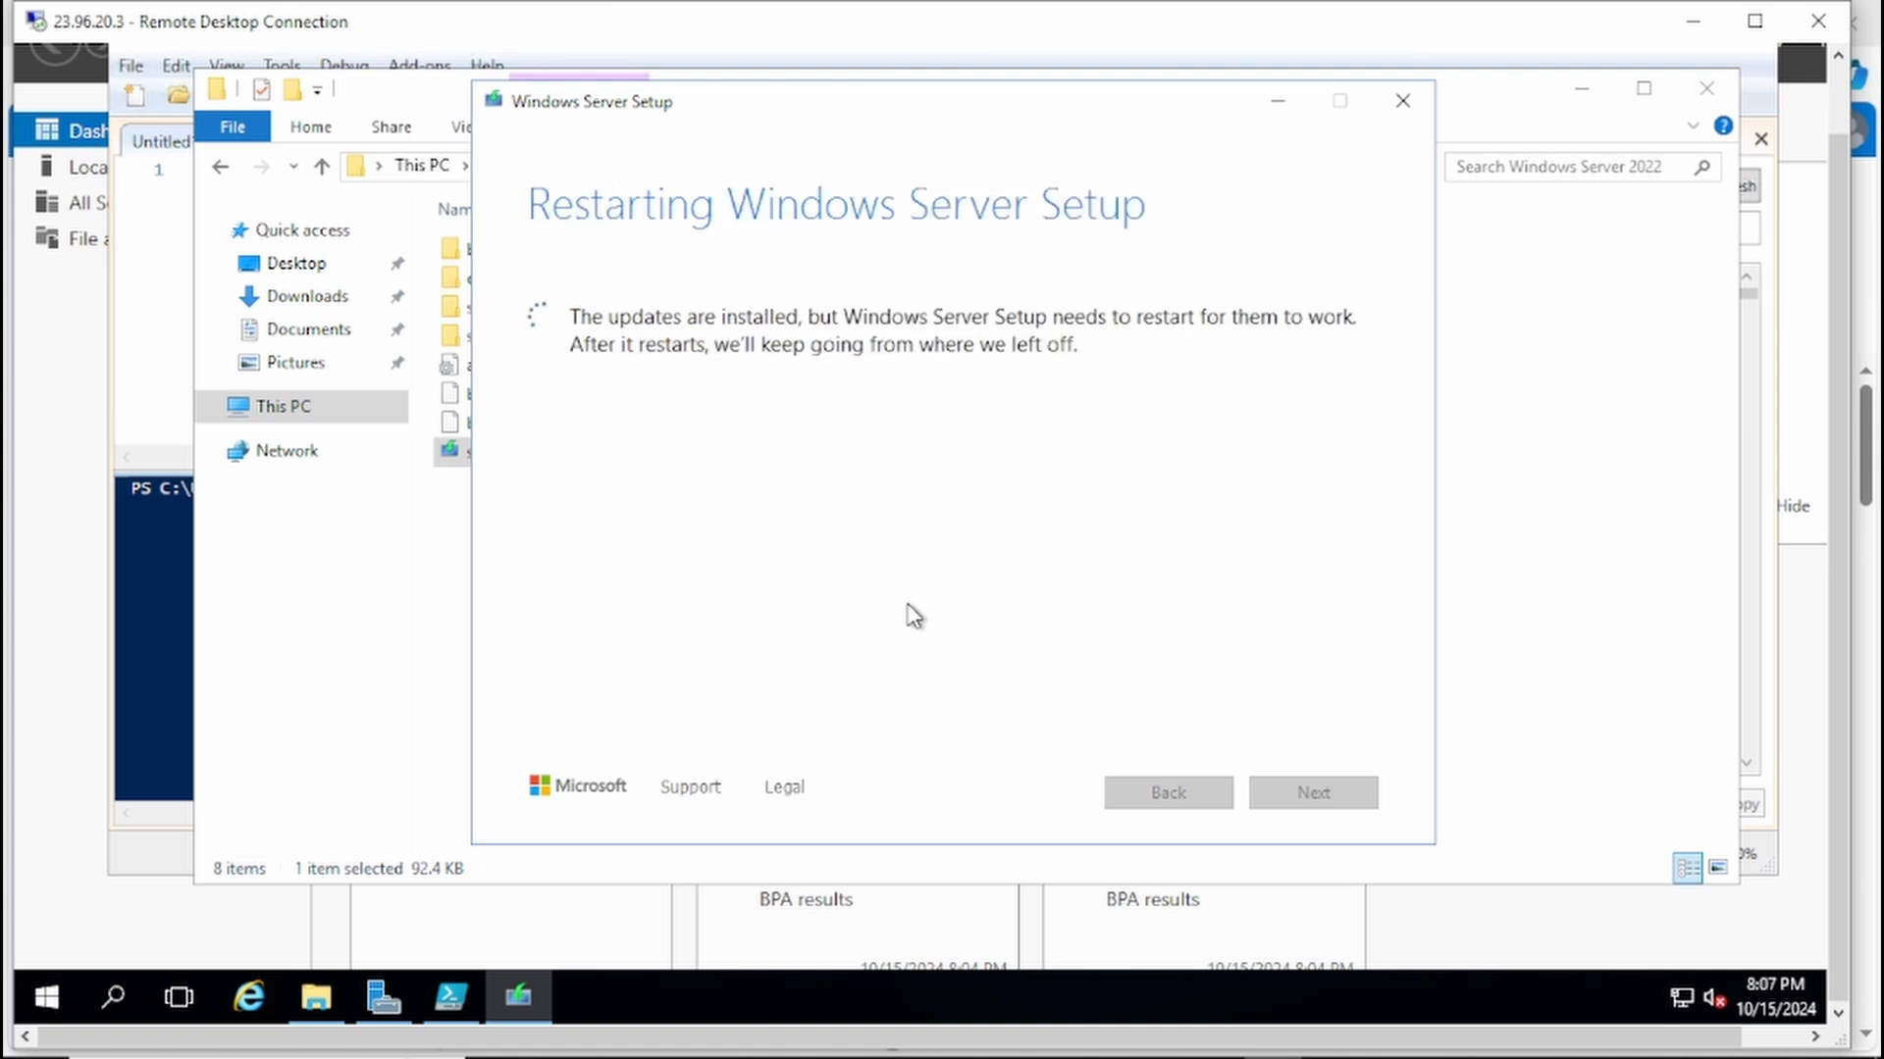
pyautogui.click(522, 997)
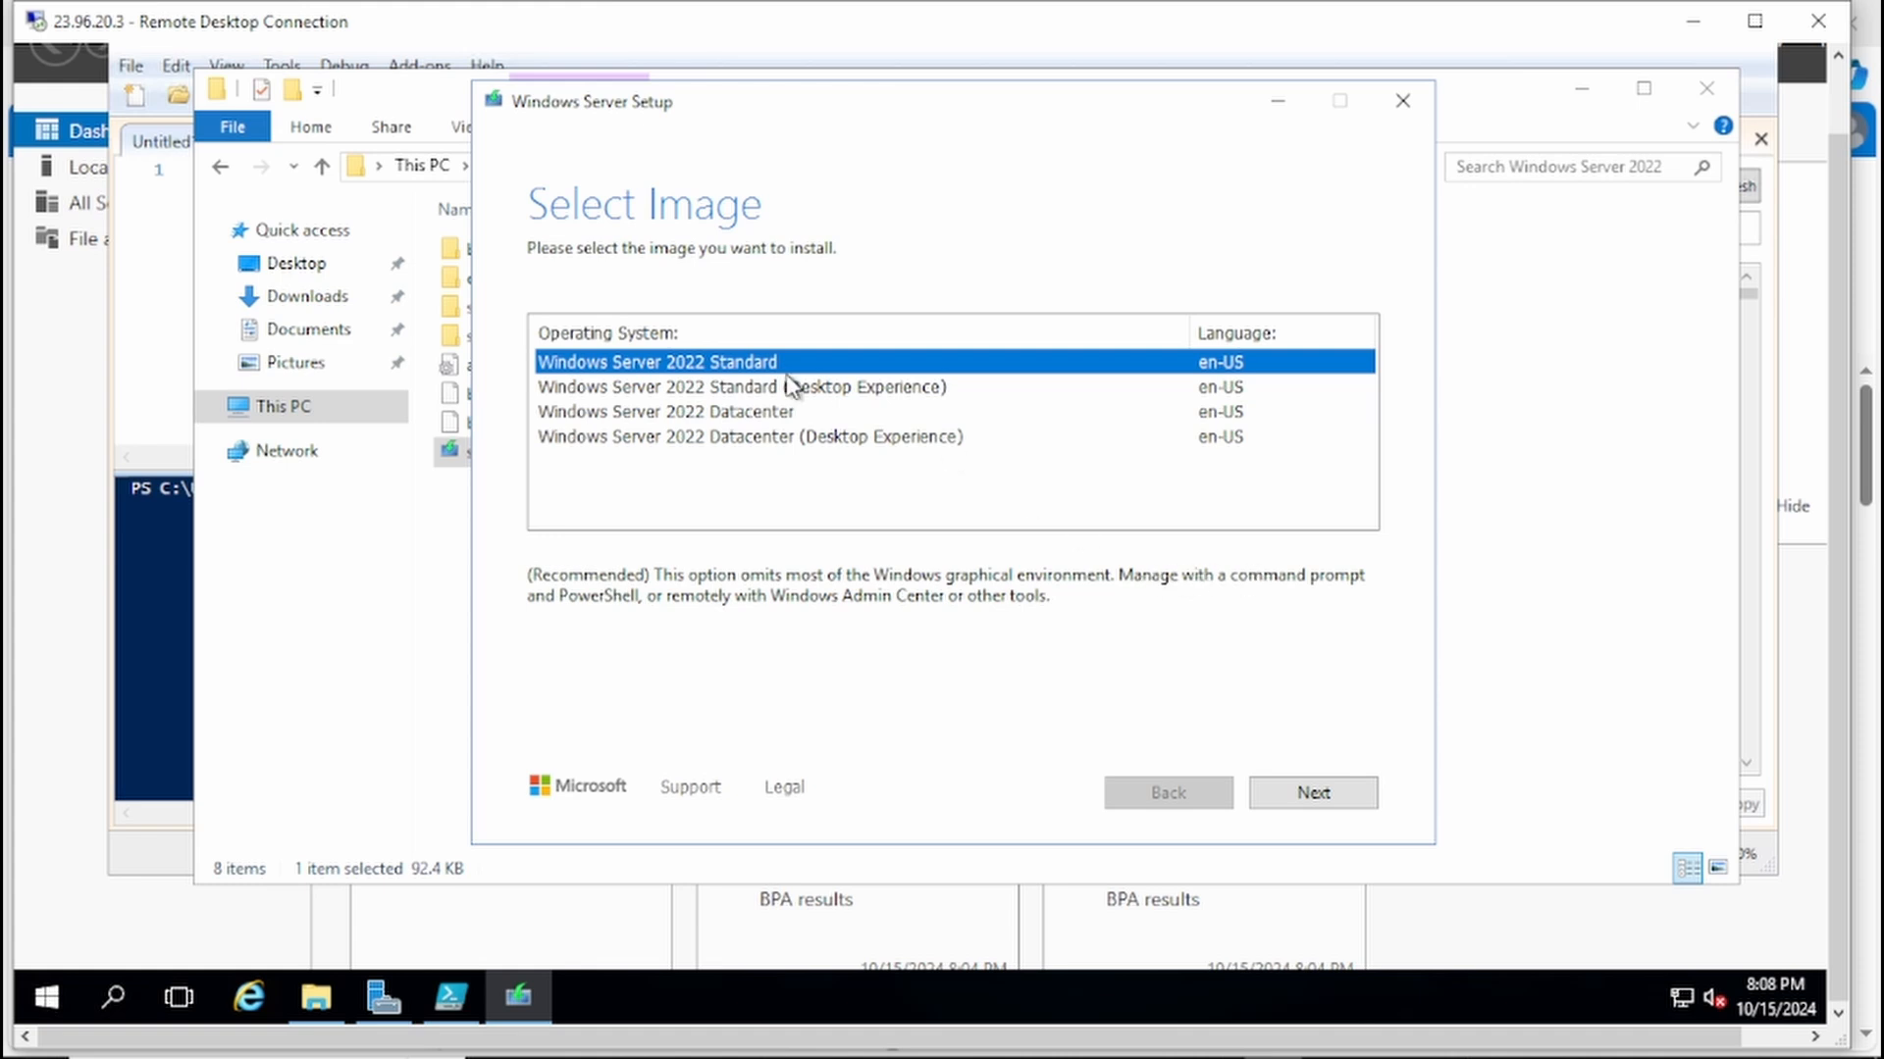
pyautogui.click(714, 390)
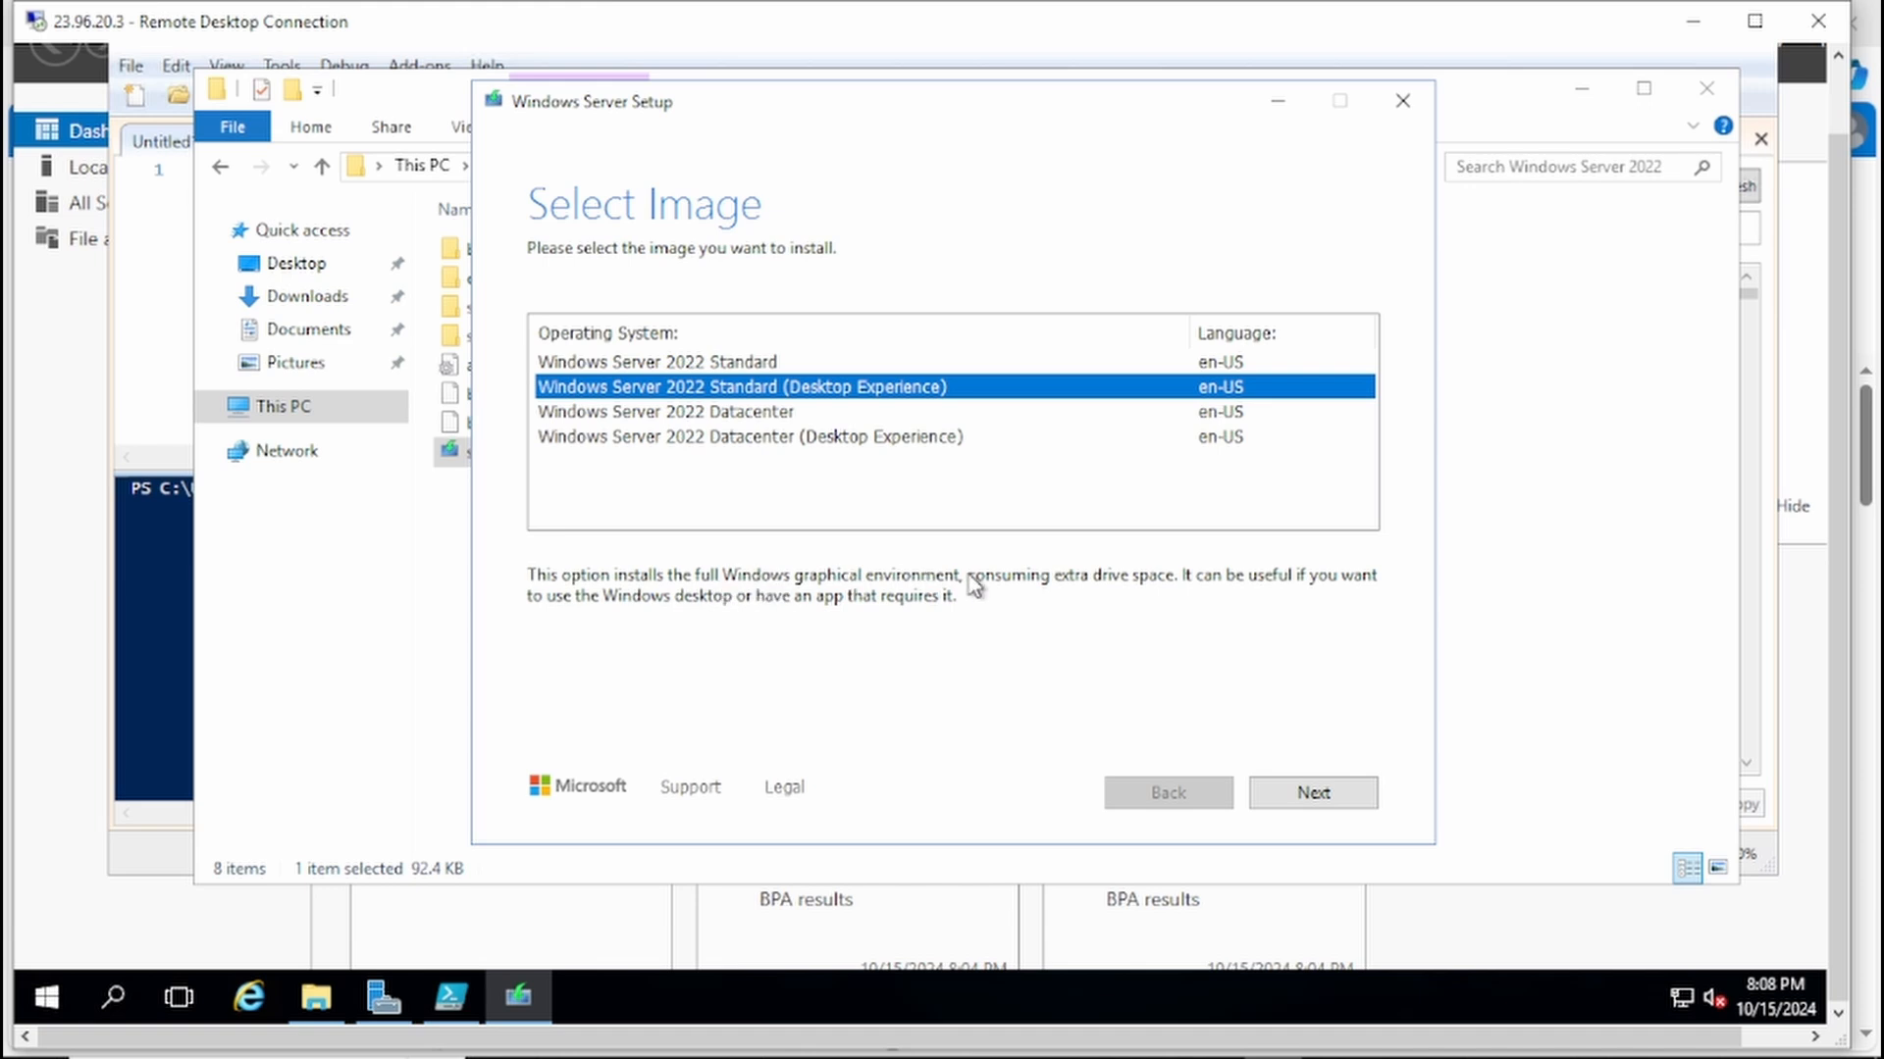
pyautogui.click(734, 423)
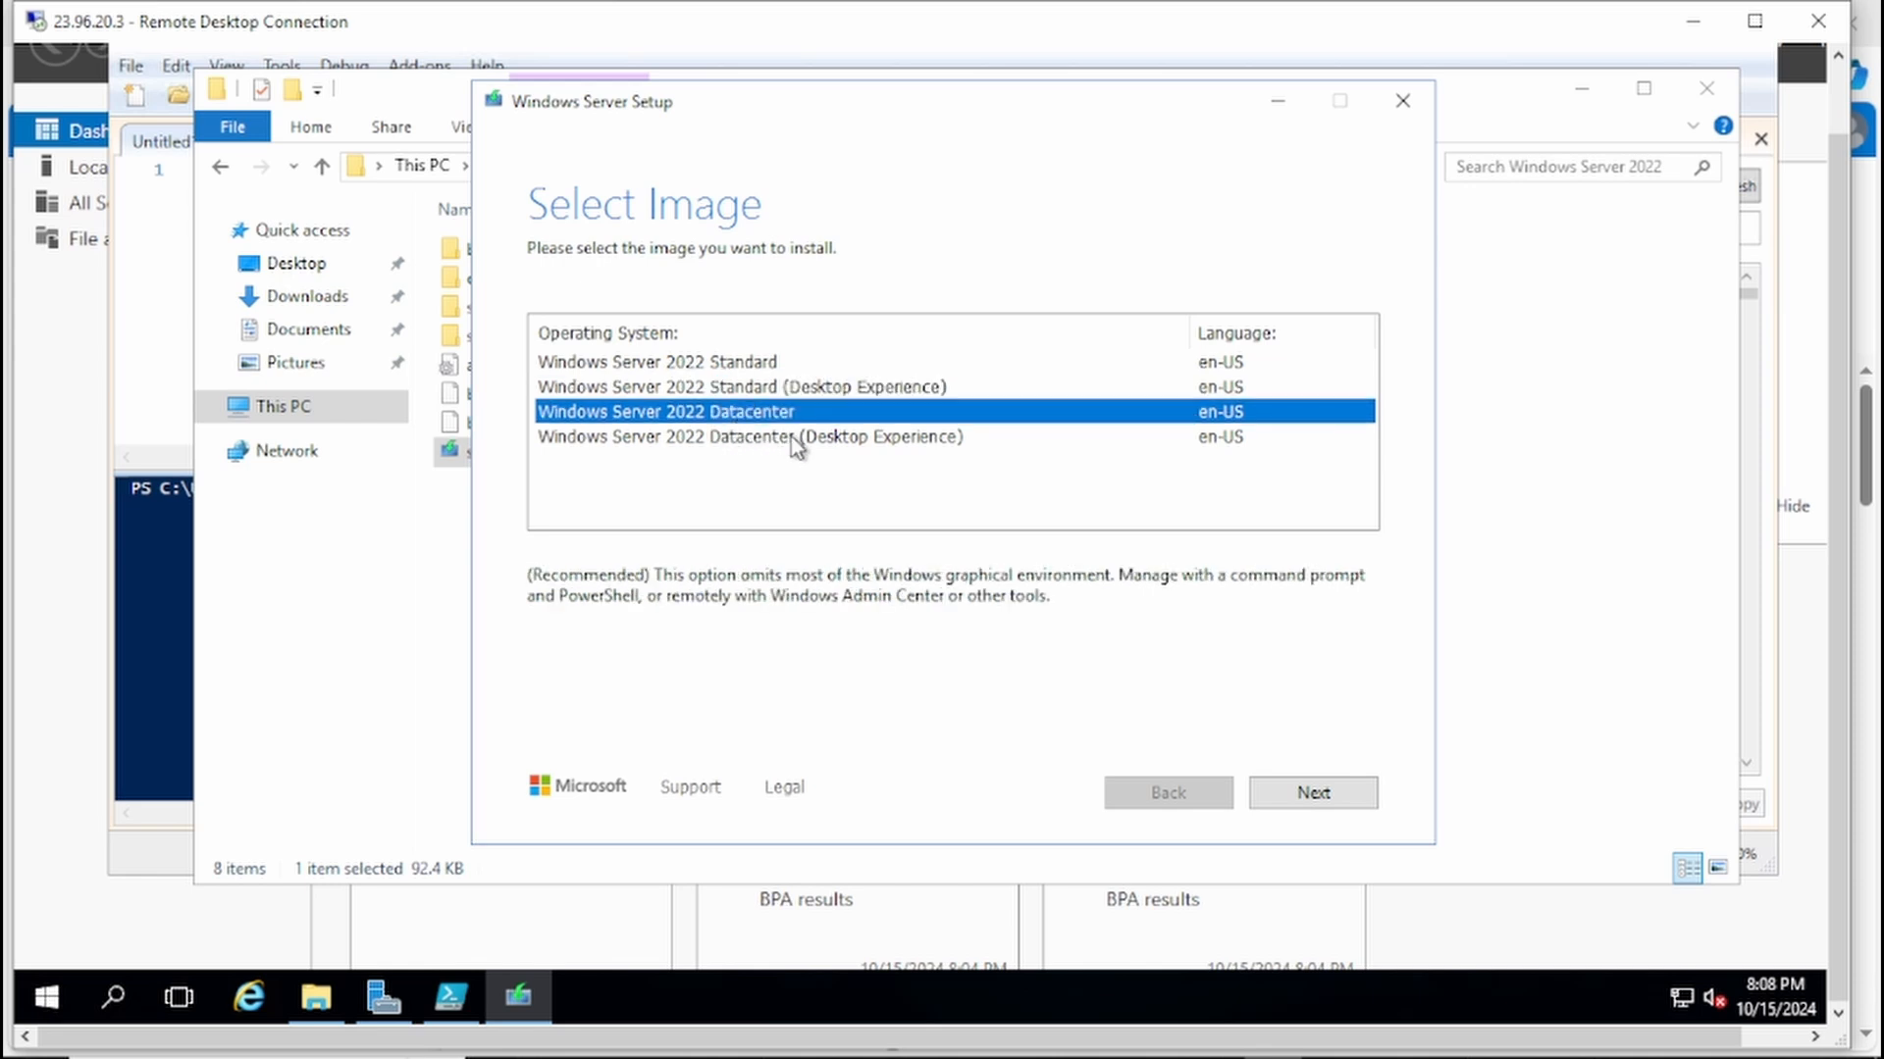
pyautogui.click(735, 442)
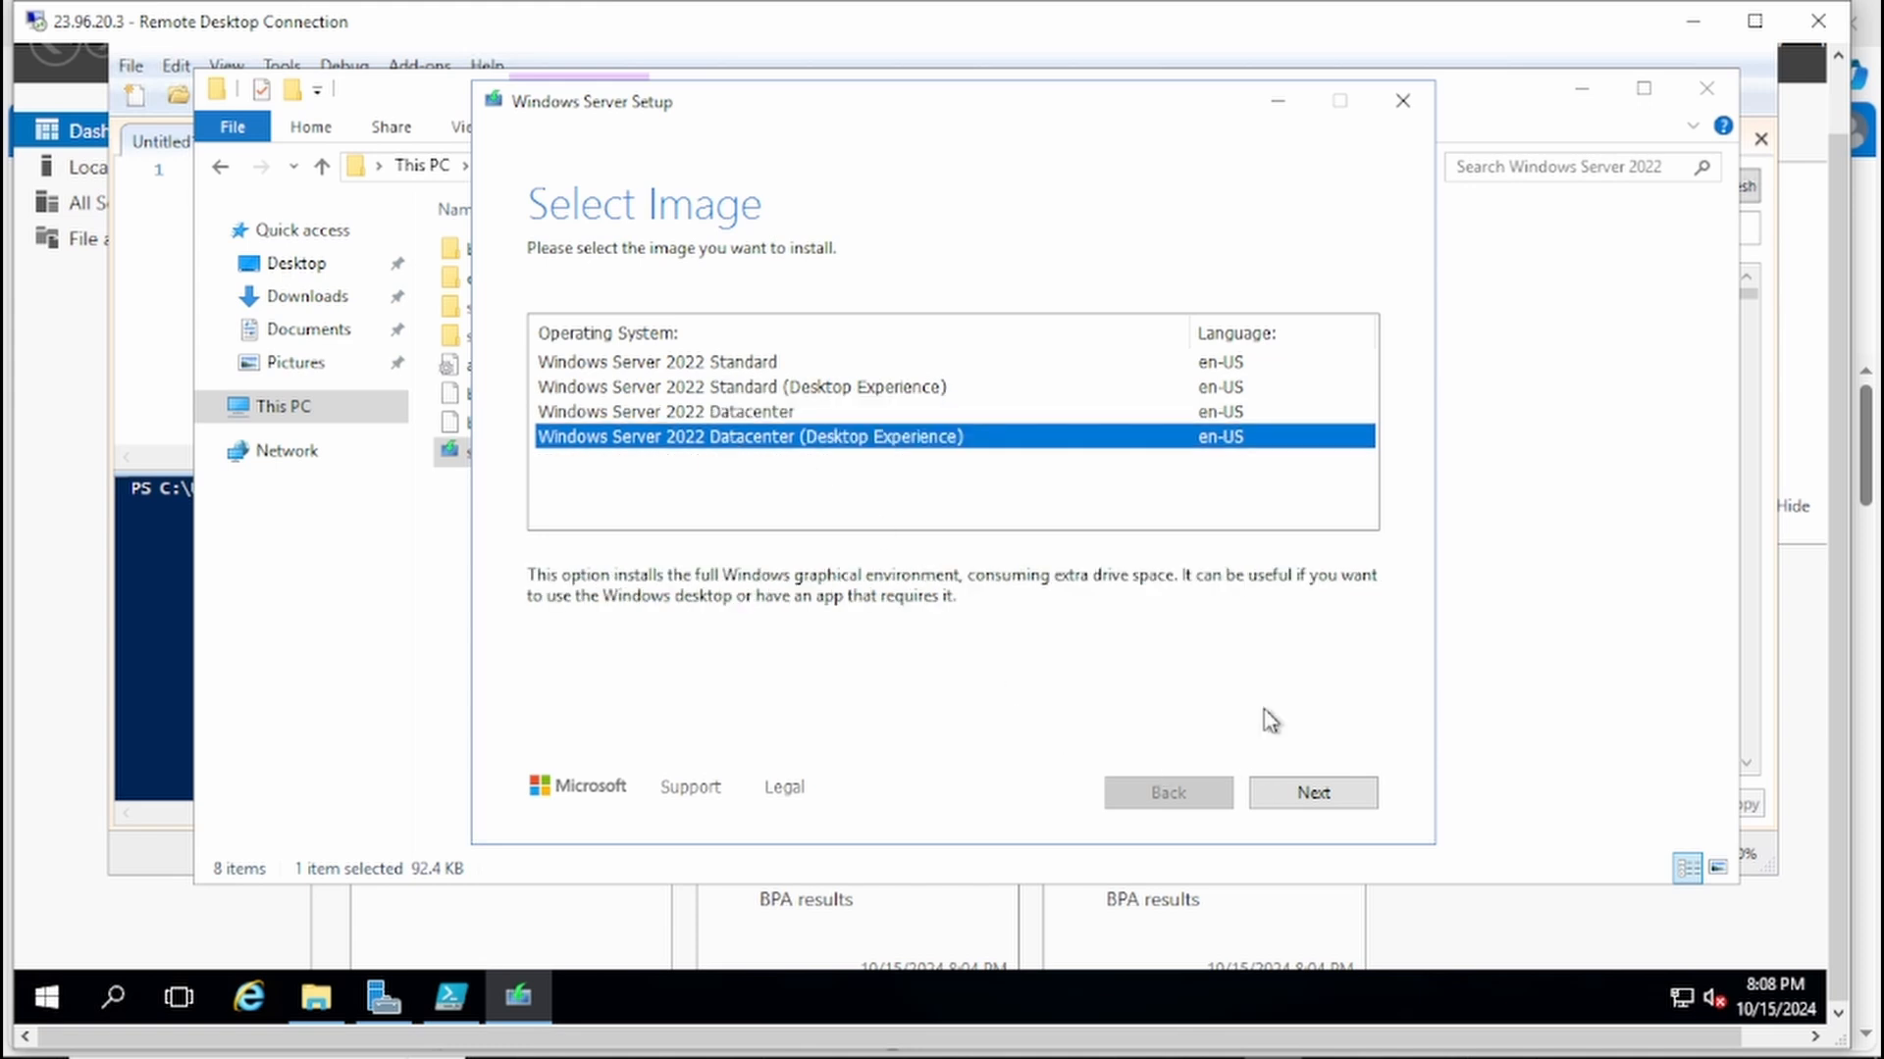
pyautogui.click(1314, 794)
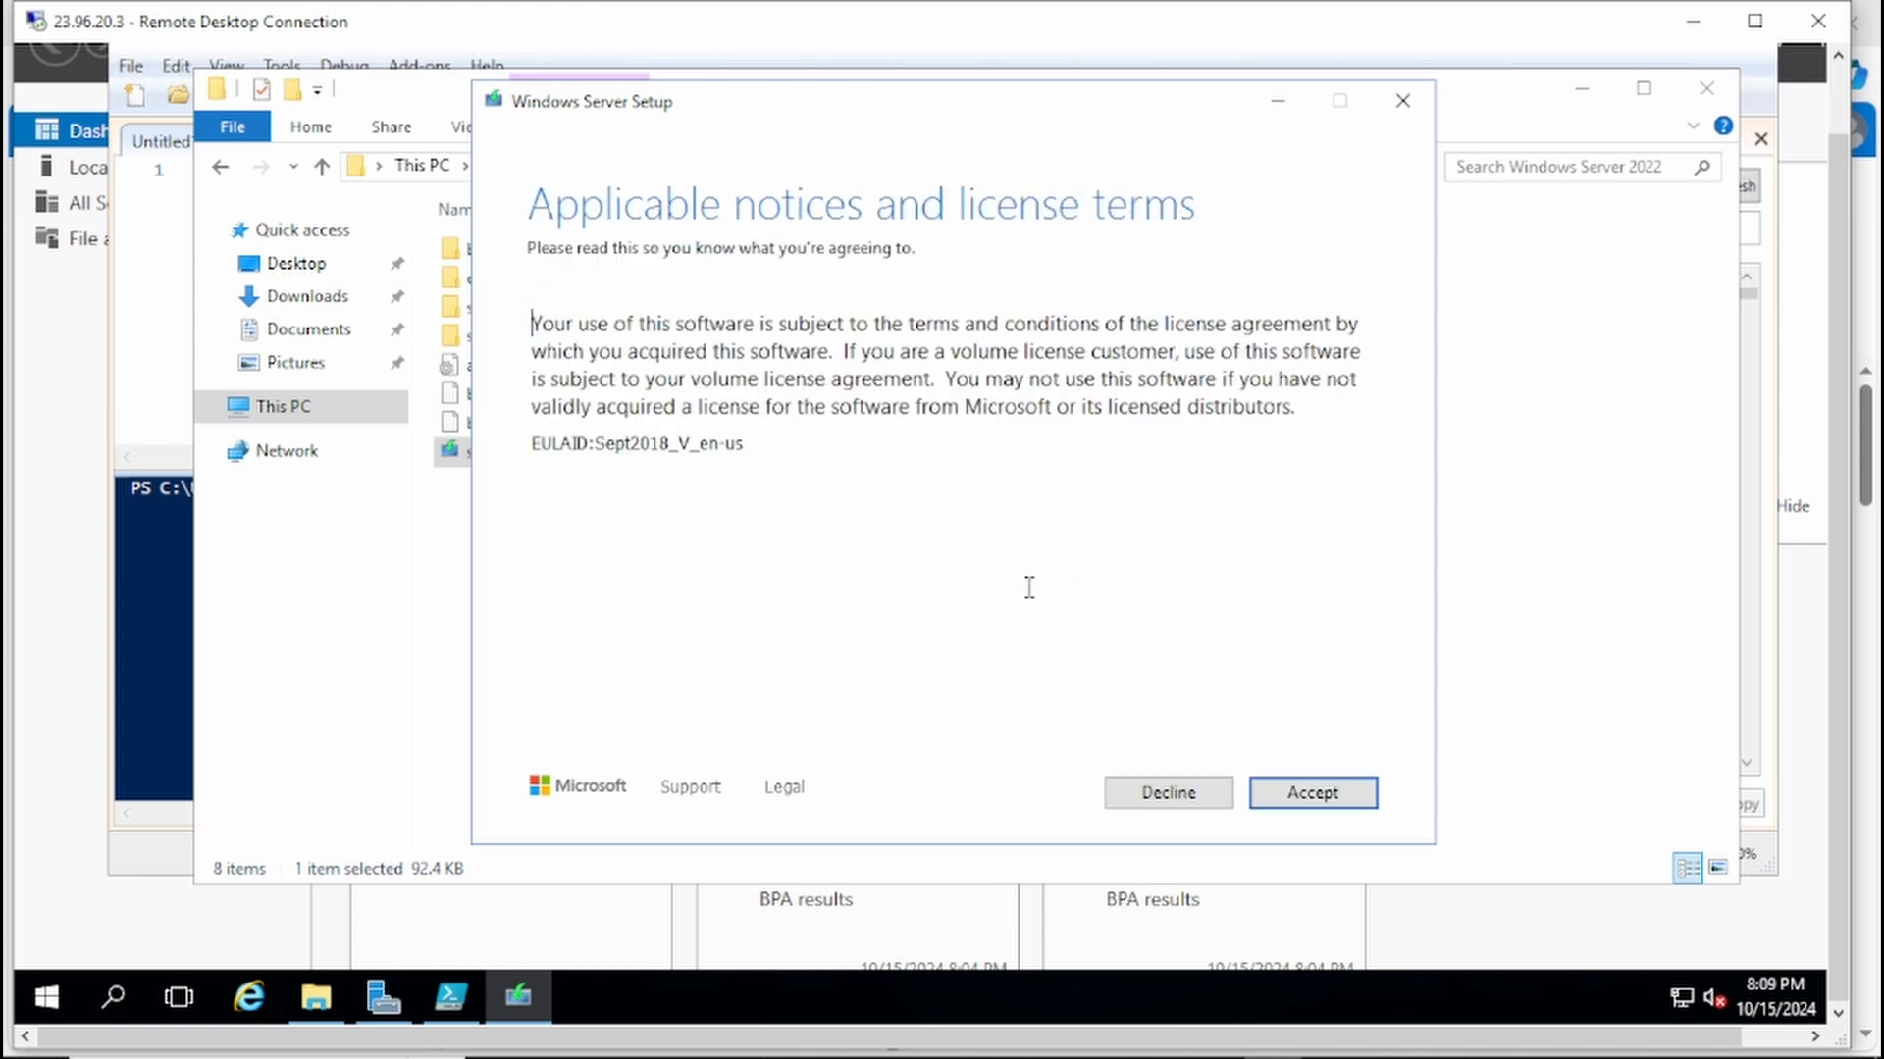
# Step: Accept the license terms, keep files, settings, and apps, and start the Windows Server installation
pyautogui.click(1336, 795)
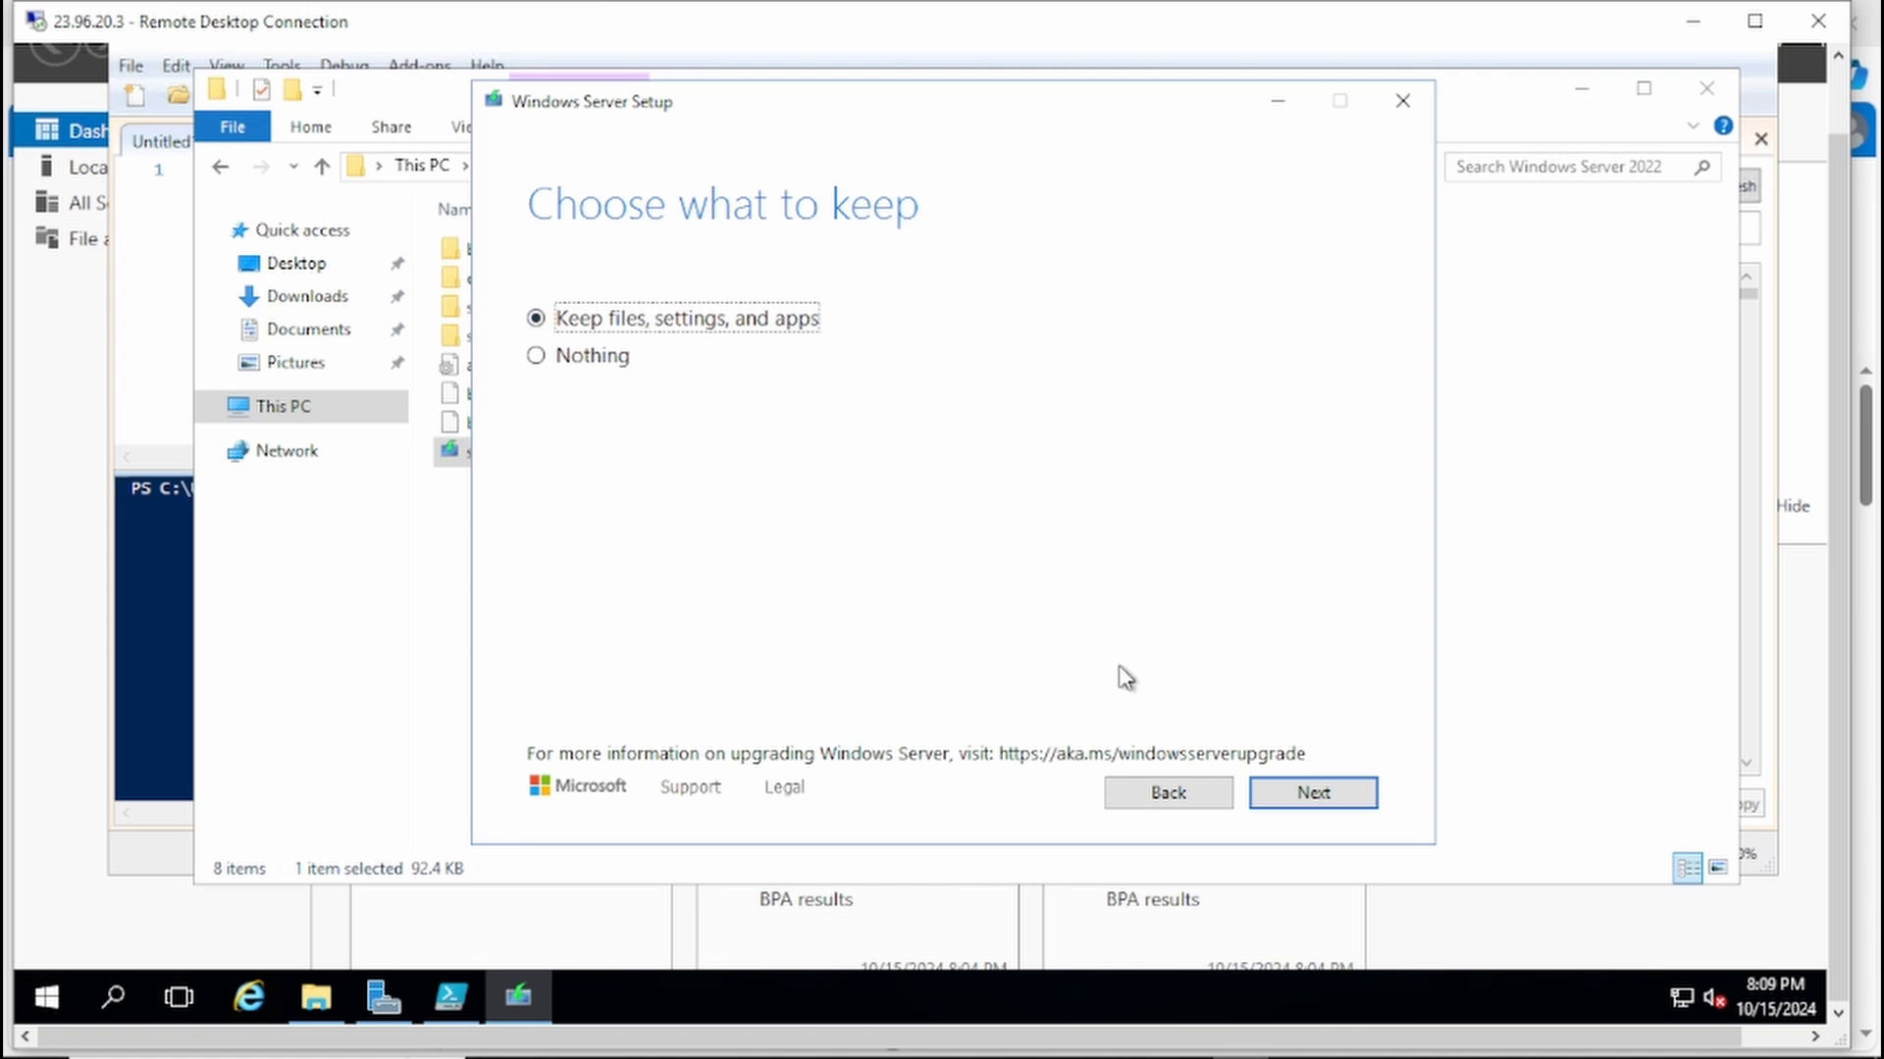
pyautogui.click(1340, 801)
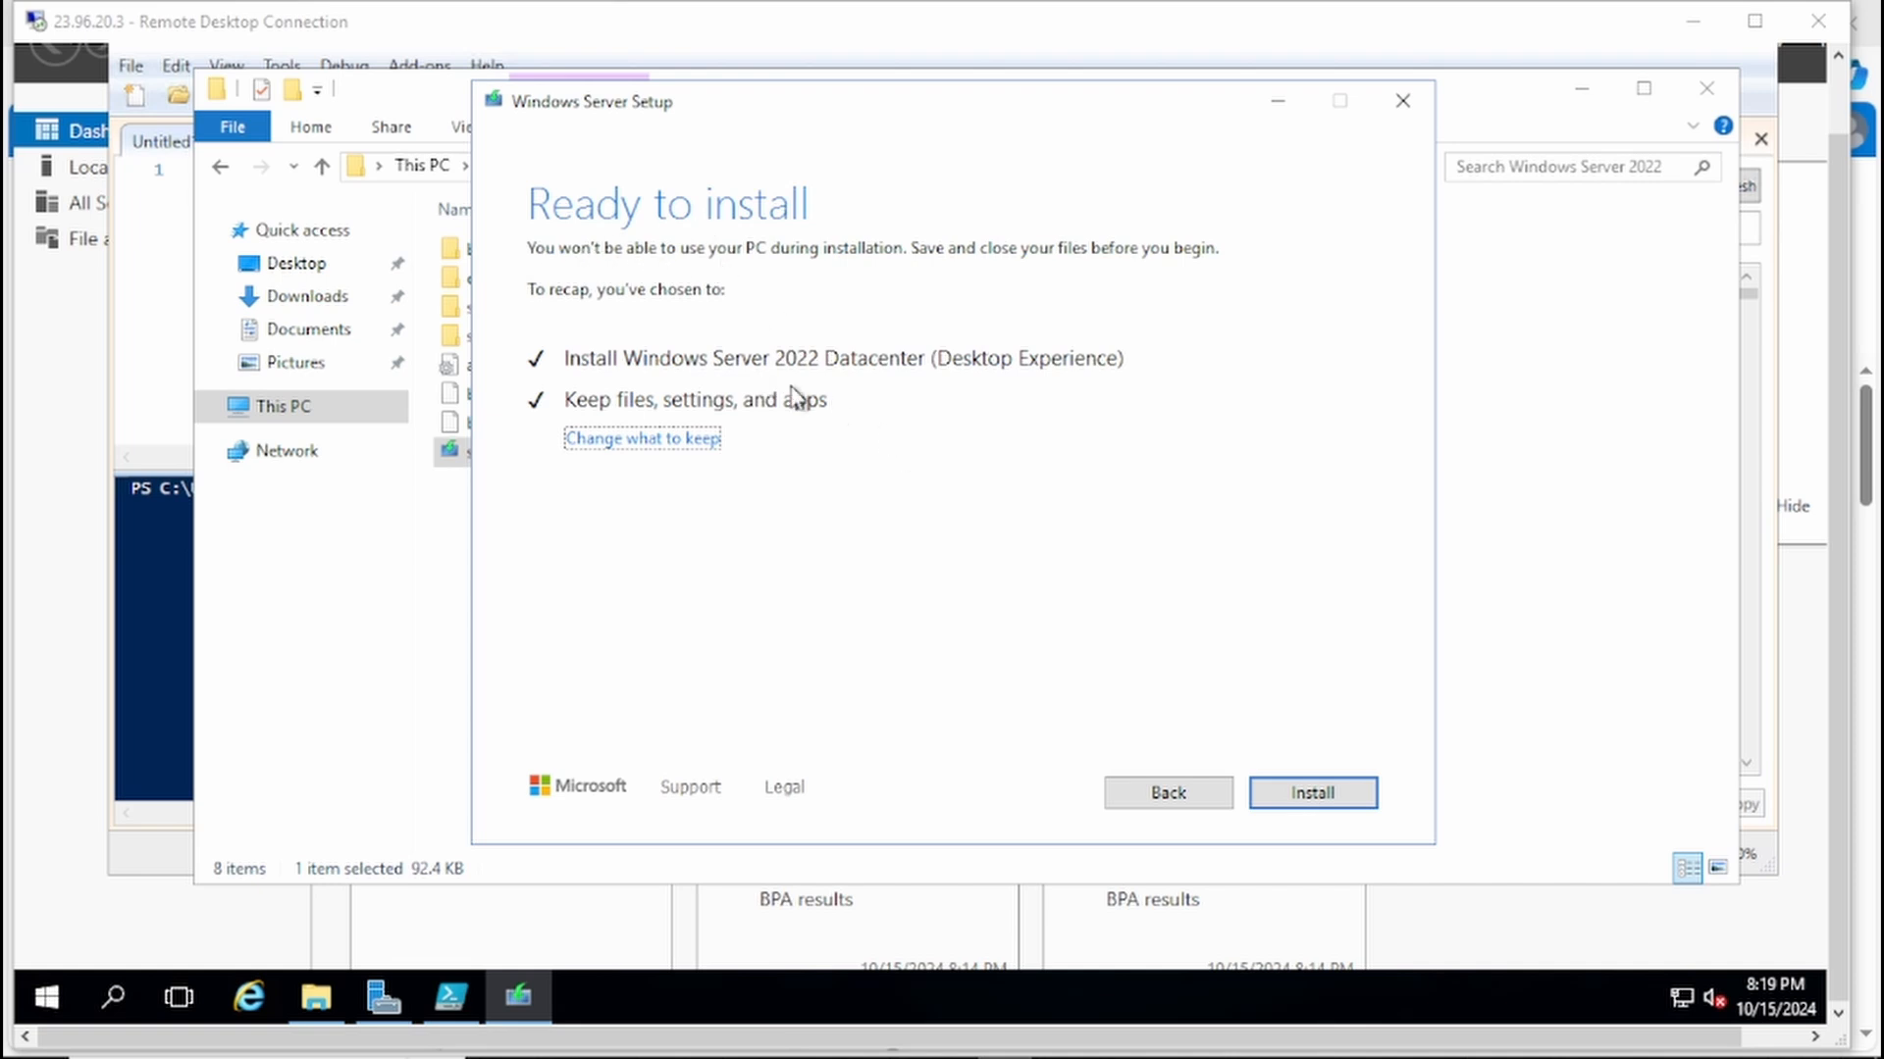
pyautogui.click(1331, 796)
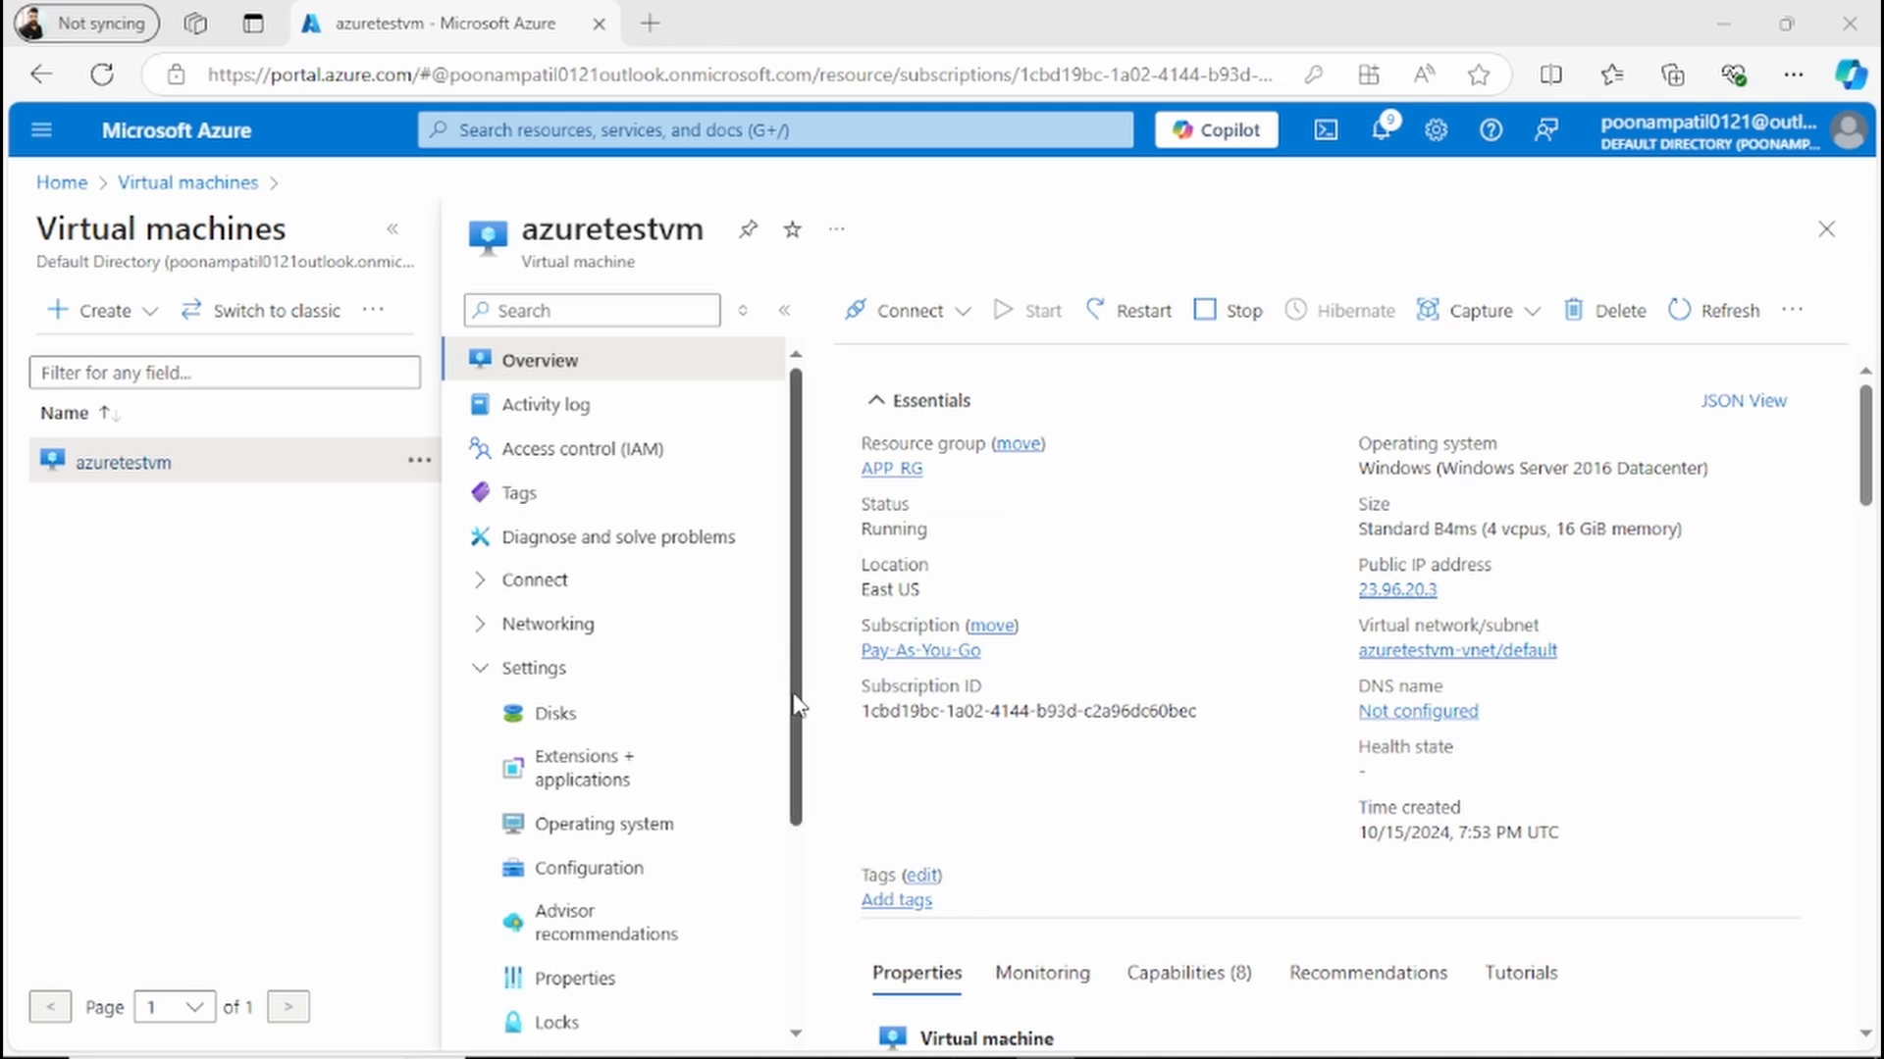
pyautogui.moveTo(796, 705); pyautogui.dragTo(811, 925)
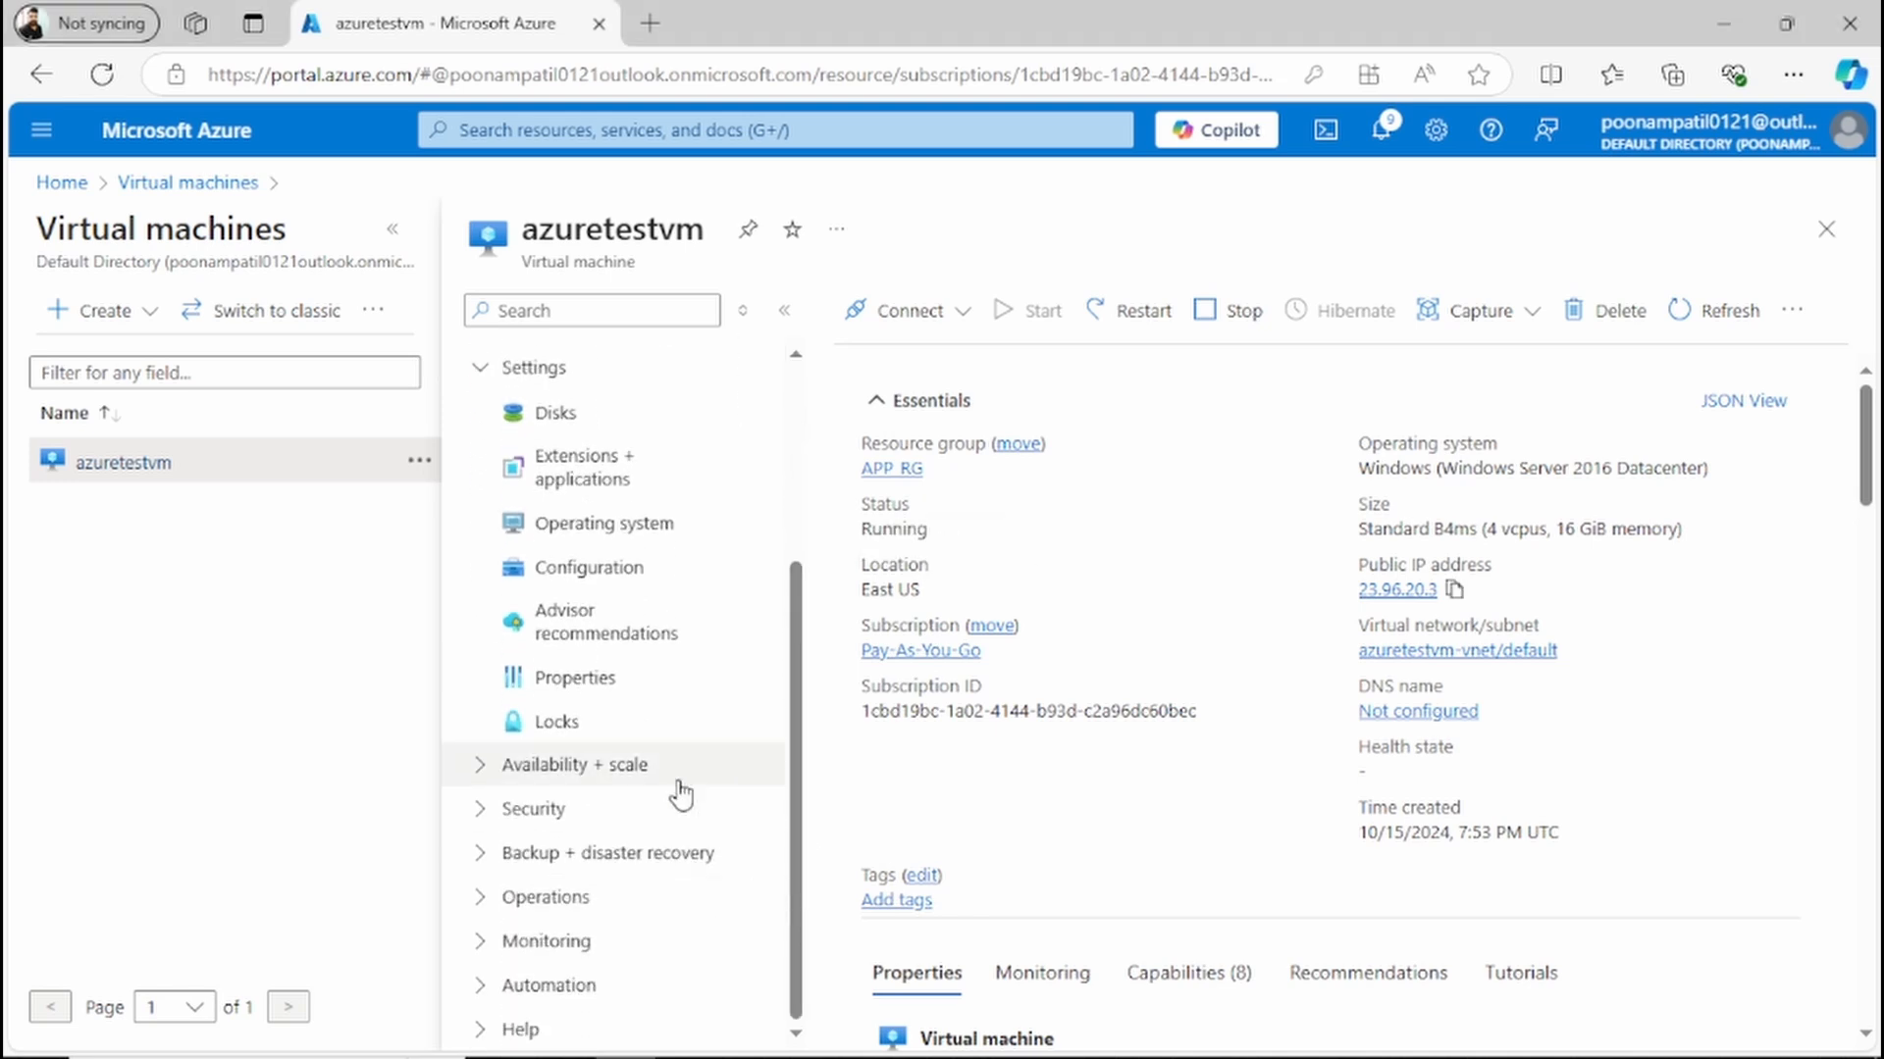
pyautogui.scroll(1, 803, 517)
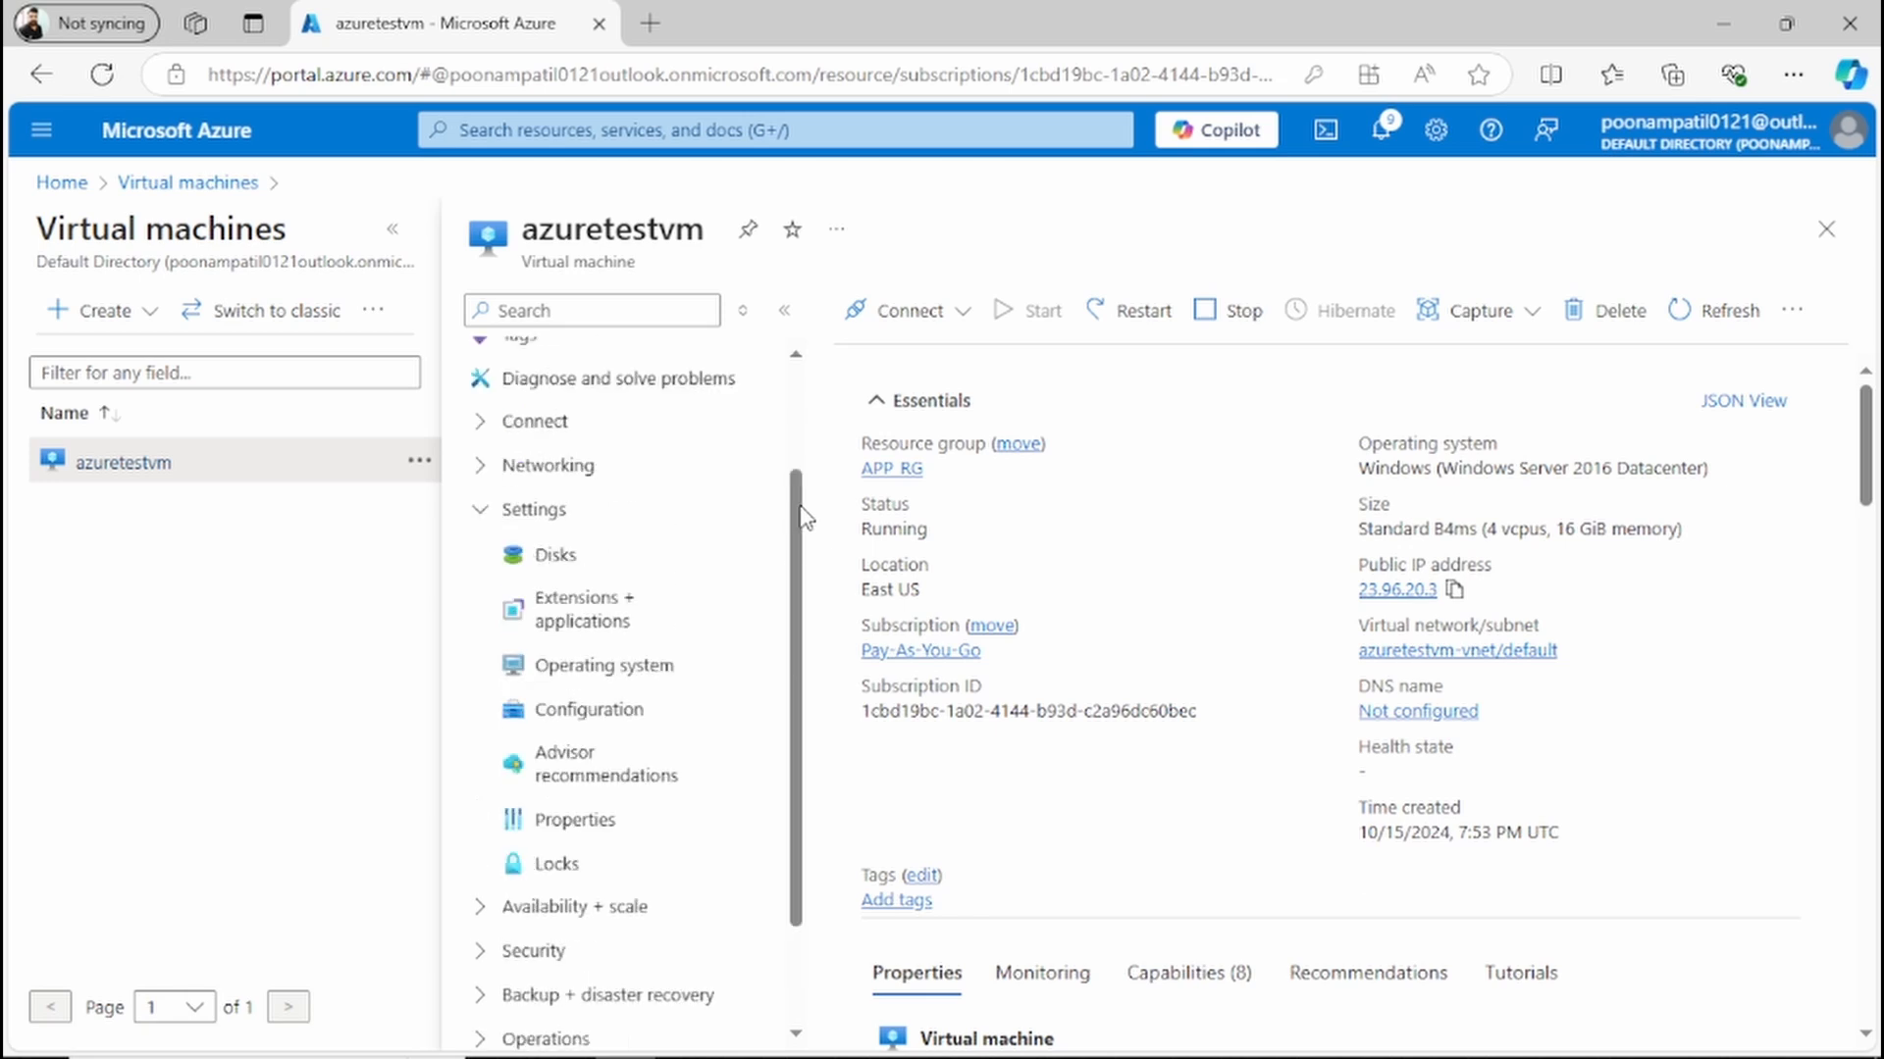
pyautogui.scroll(2, 803, 517)
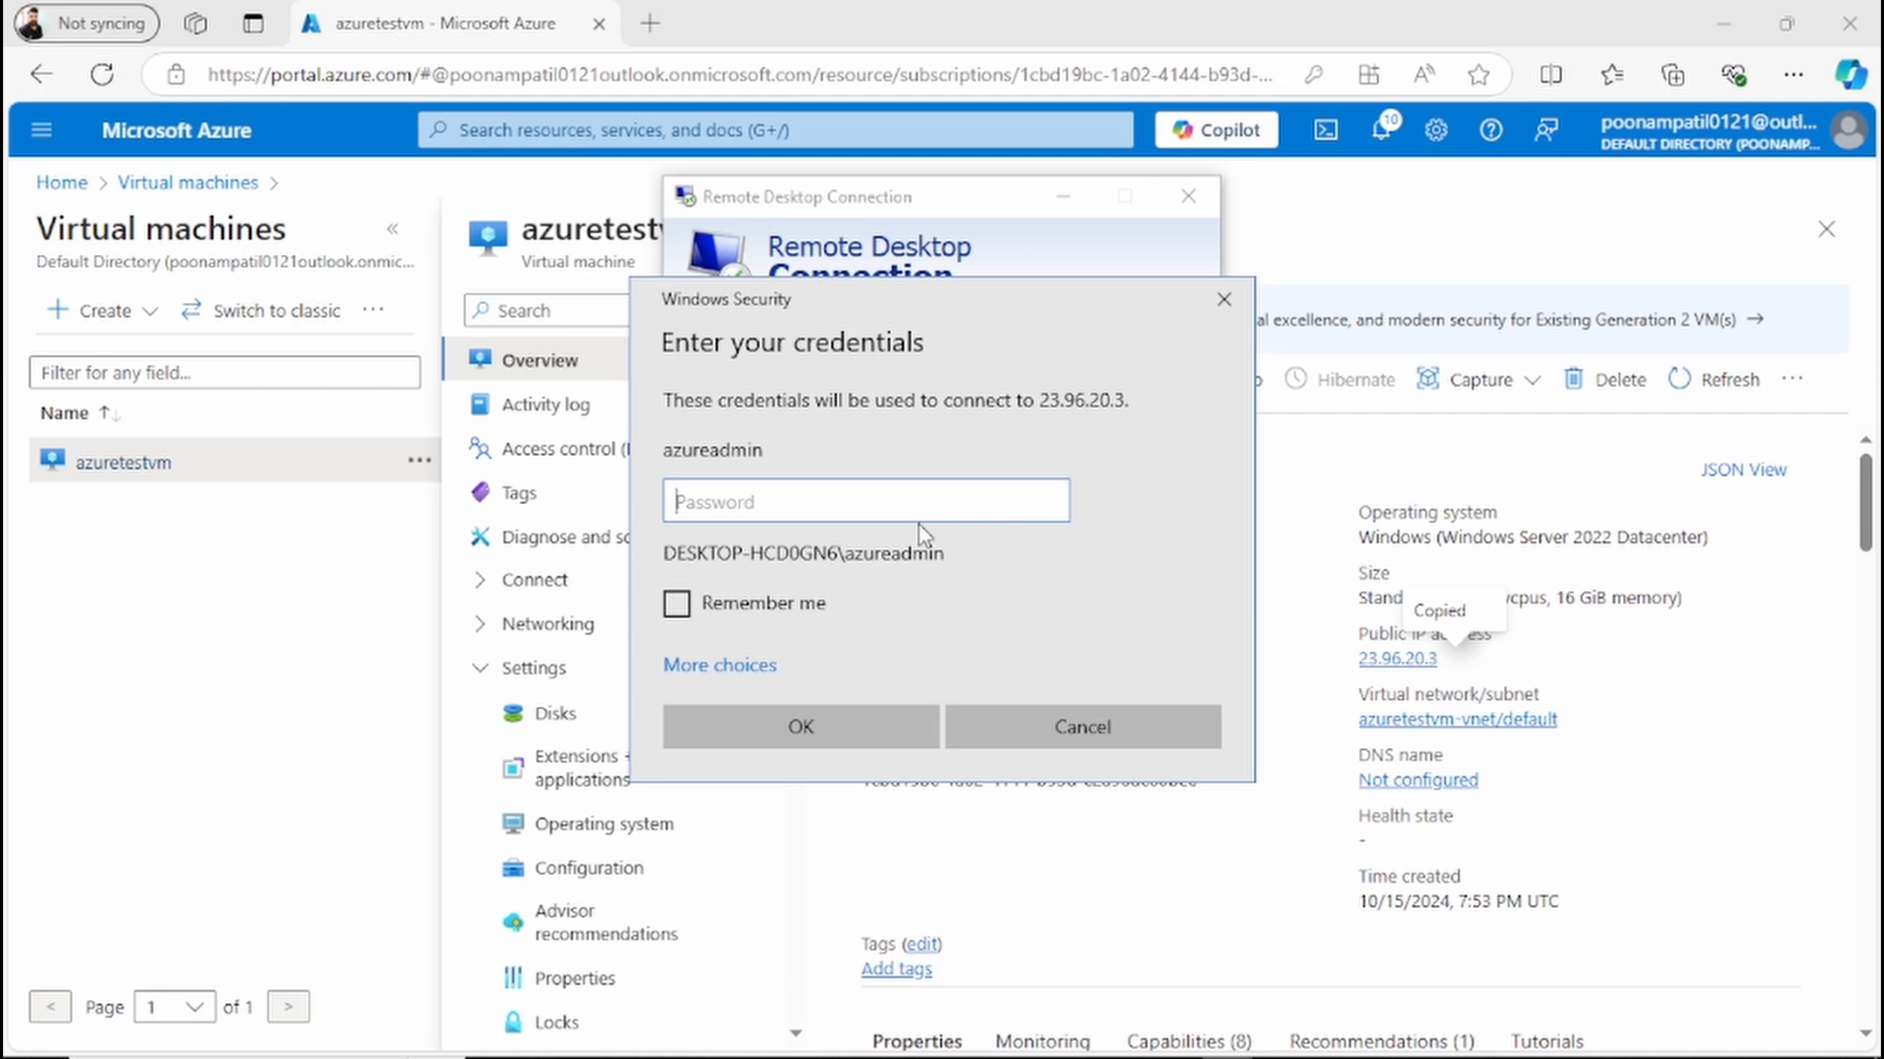
# Step: Reconnect to the VM over Remote Desktop with the azureadmin account and maximize the session window
pyautogui.click(726, 667)
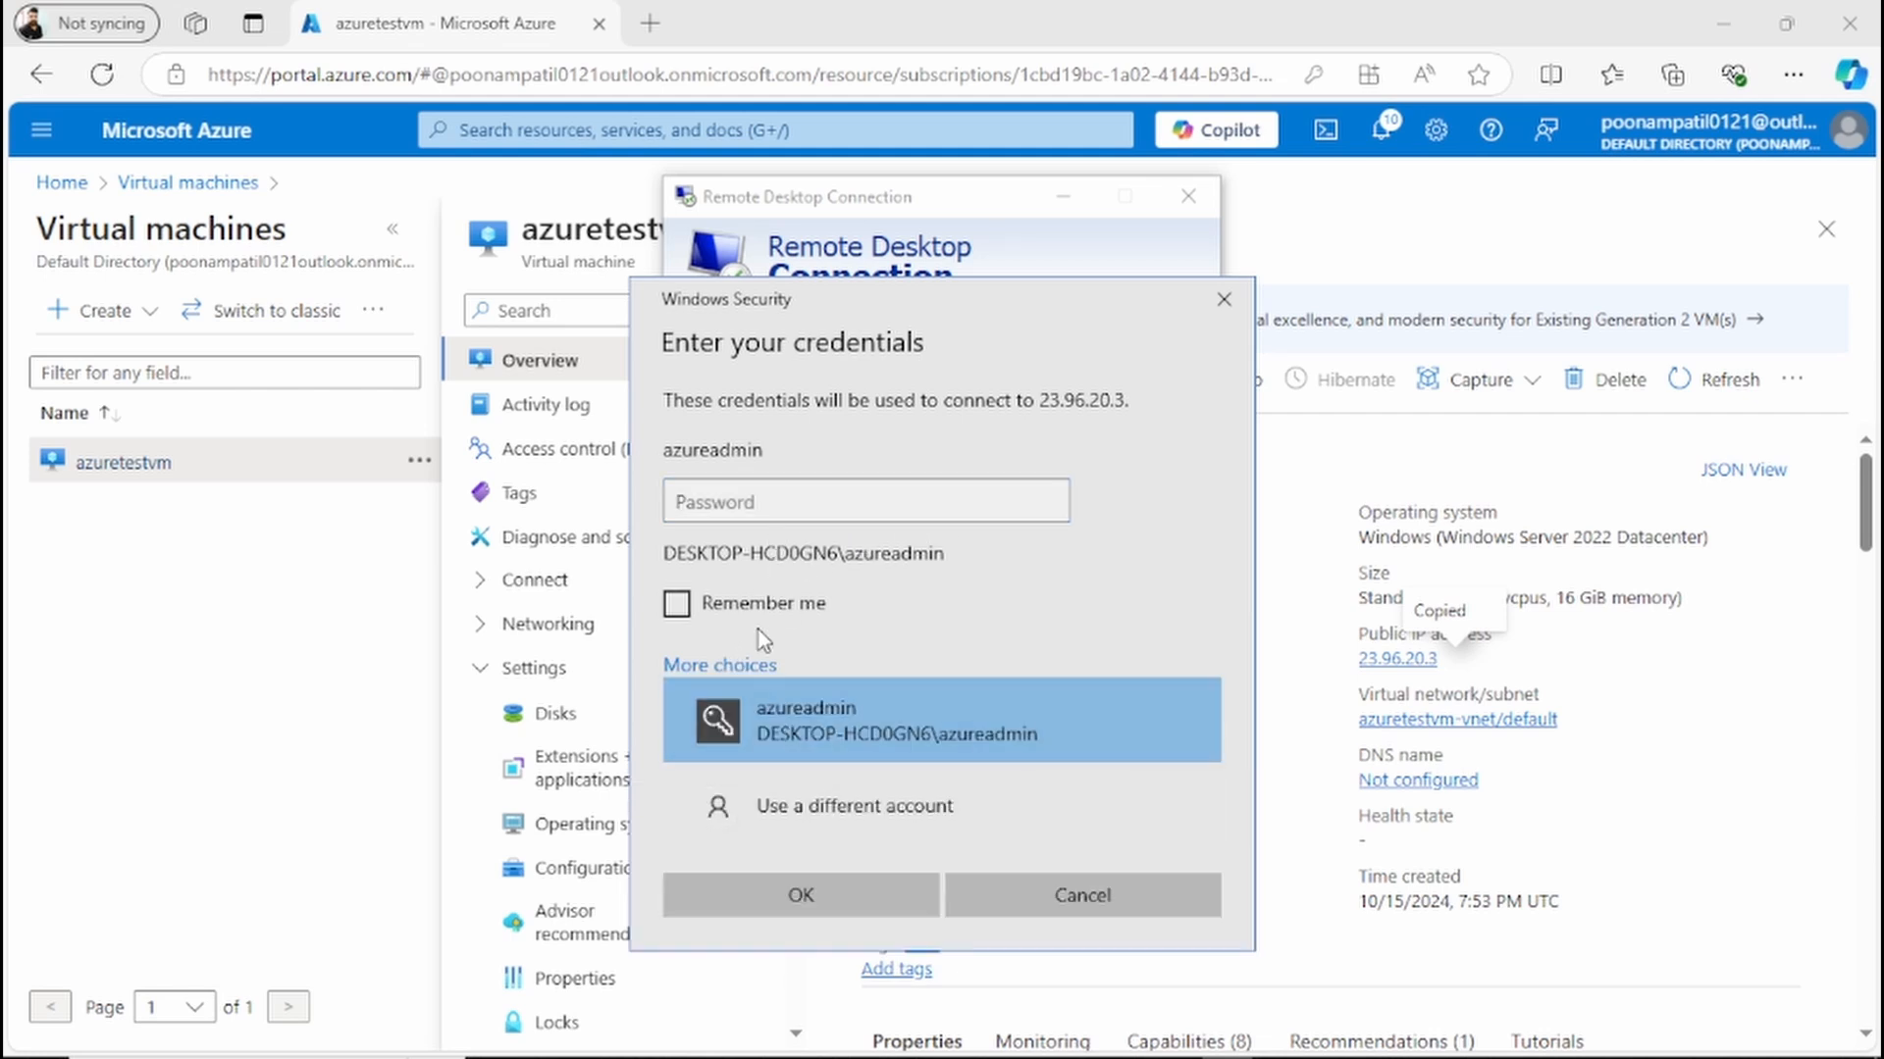
pyautogui.click(801, 895)
pyautogui.click(1044, 597)
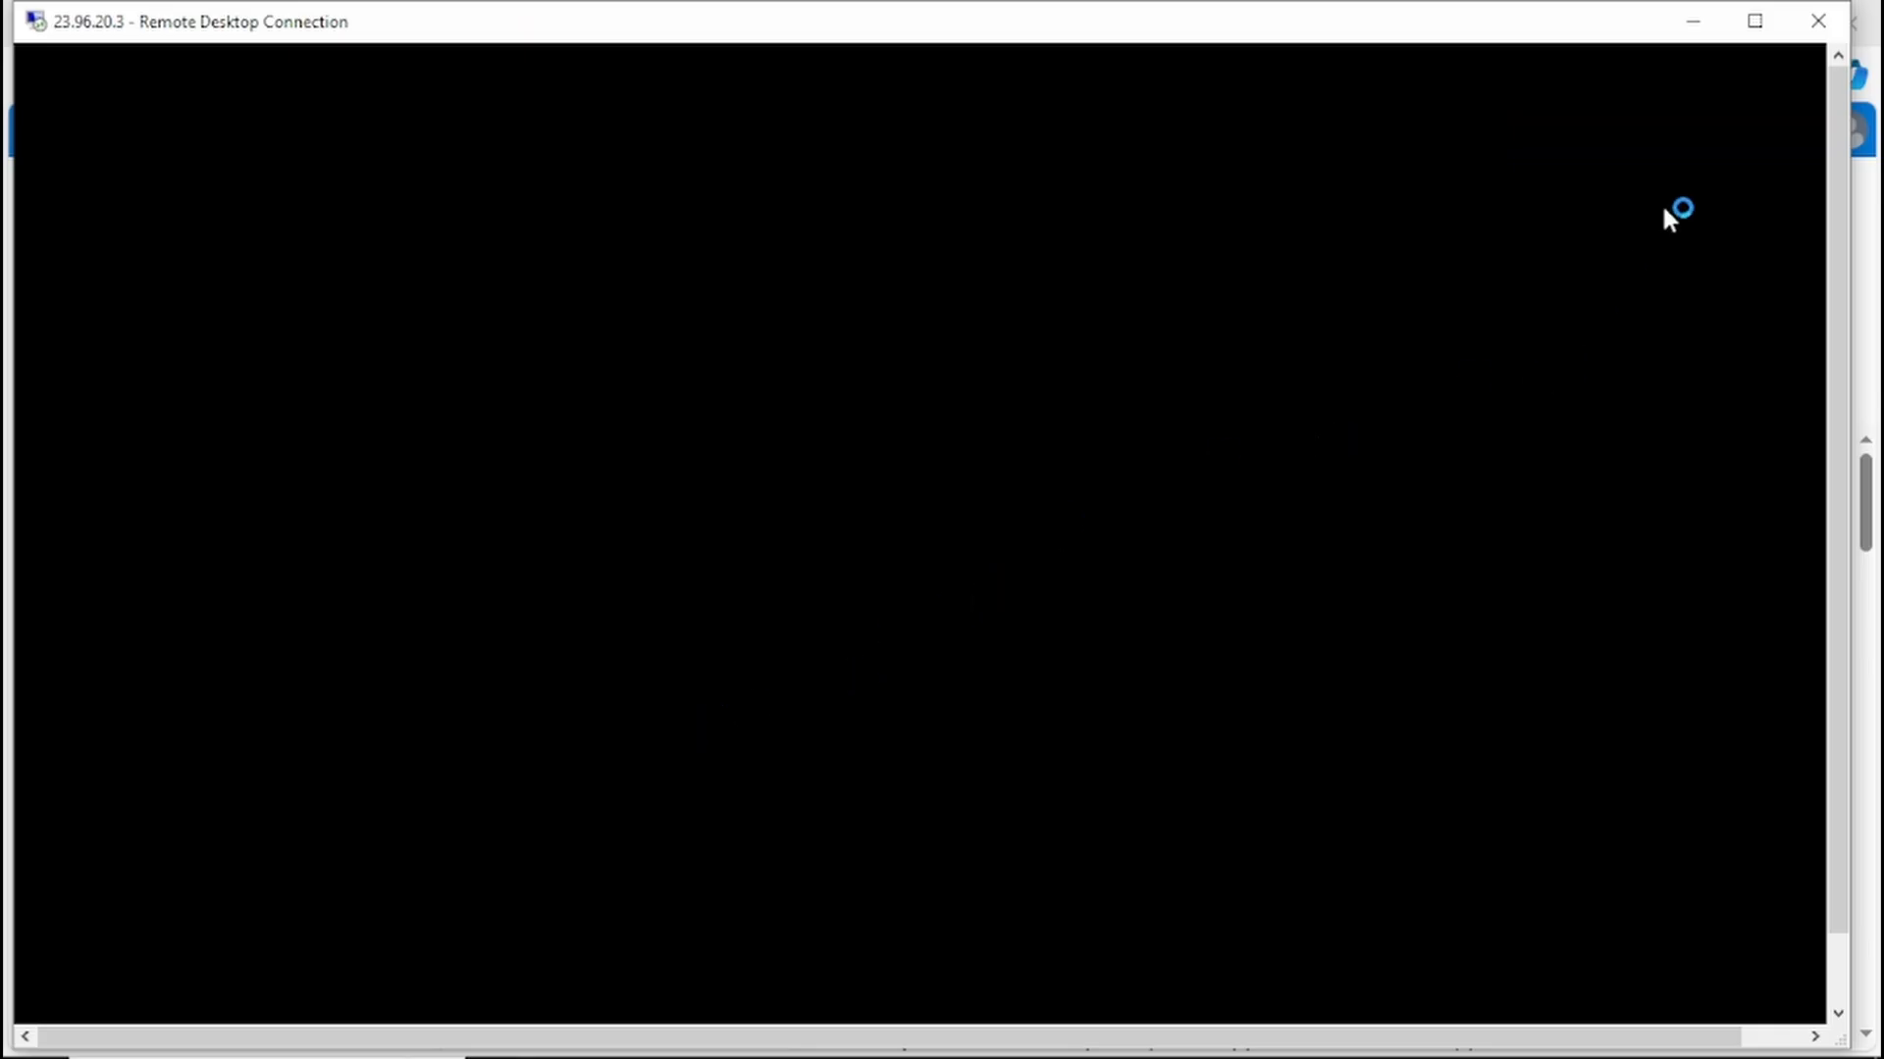
pyautogui.click(1755, 23)
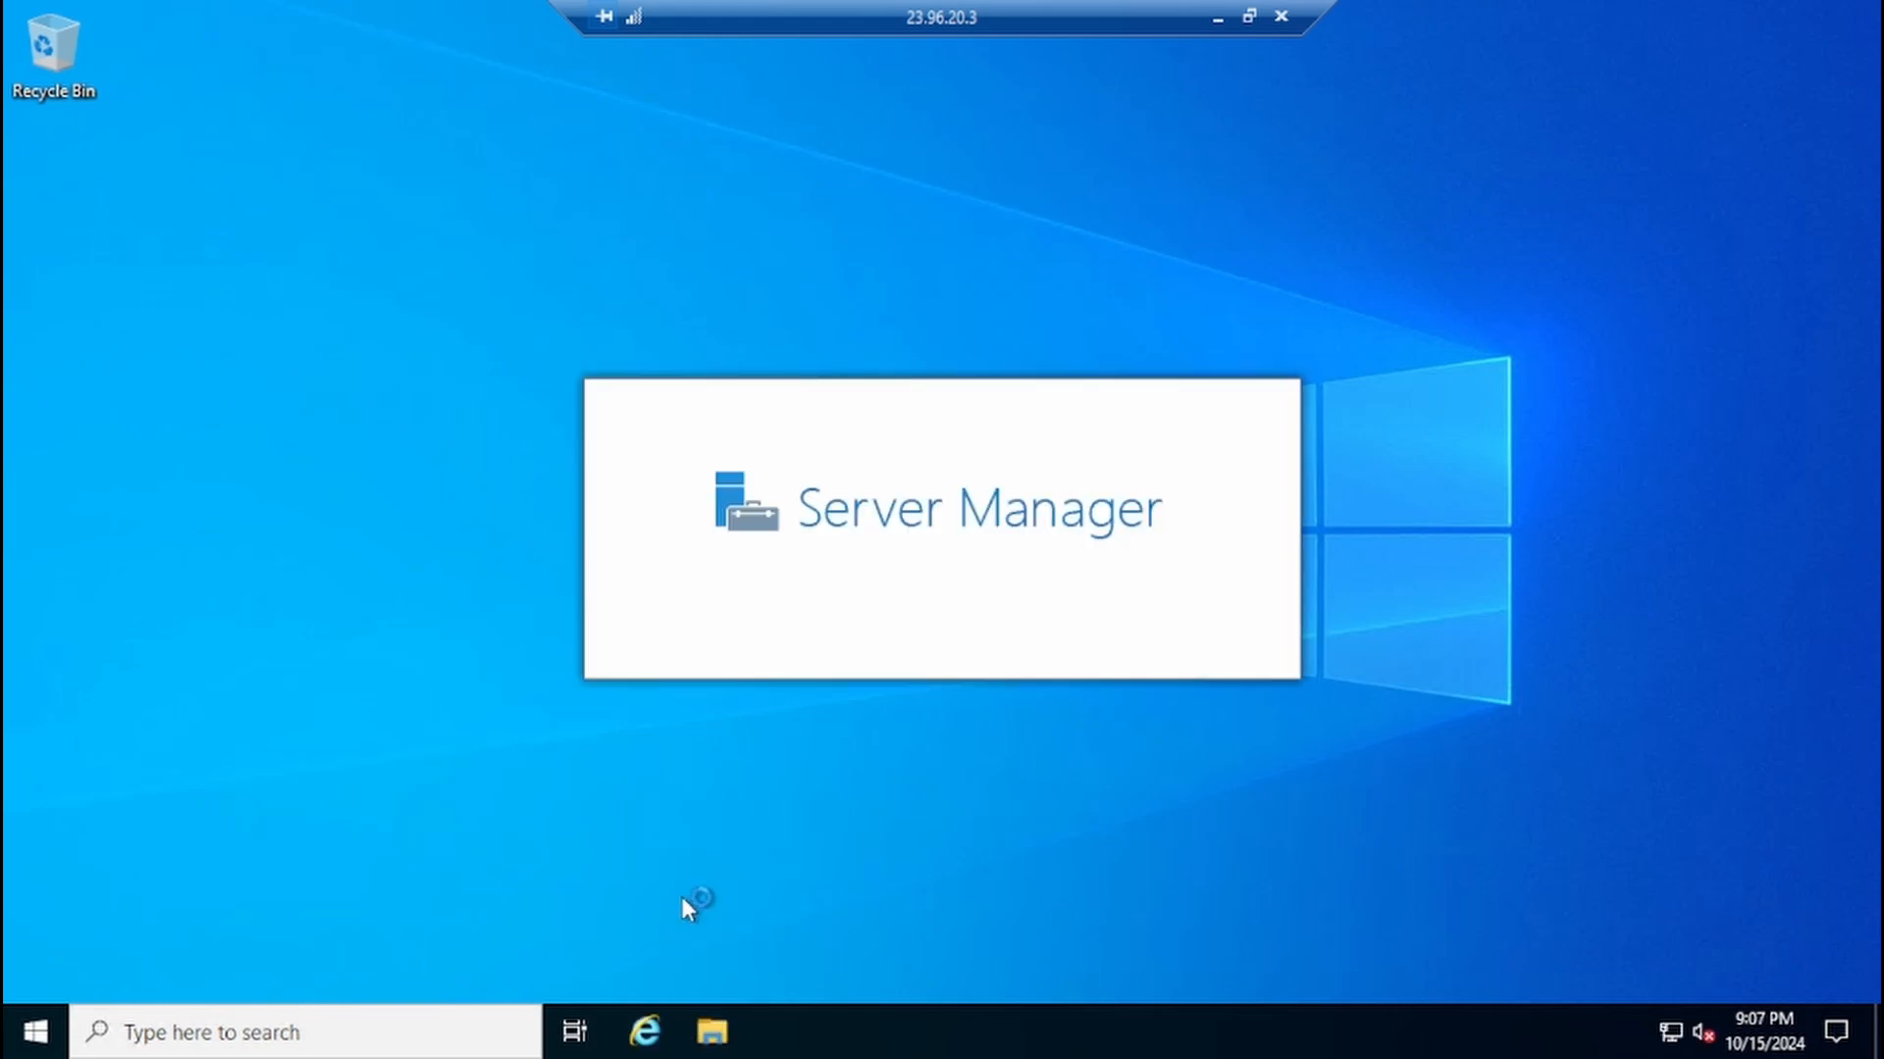
# Step: Open the app text document in the app folder on Windows (C:) to check its contents, and close it and the folder window
pyautogui.click(711, 1040)
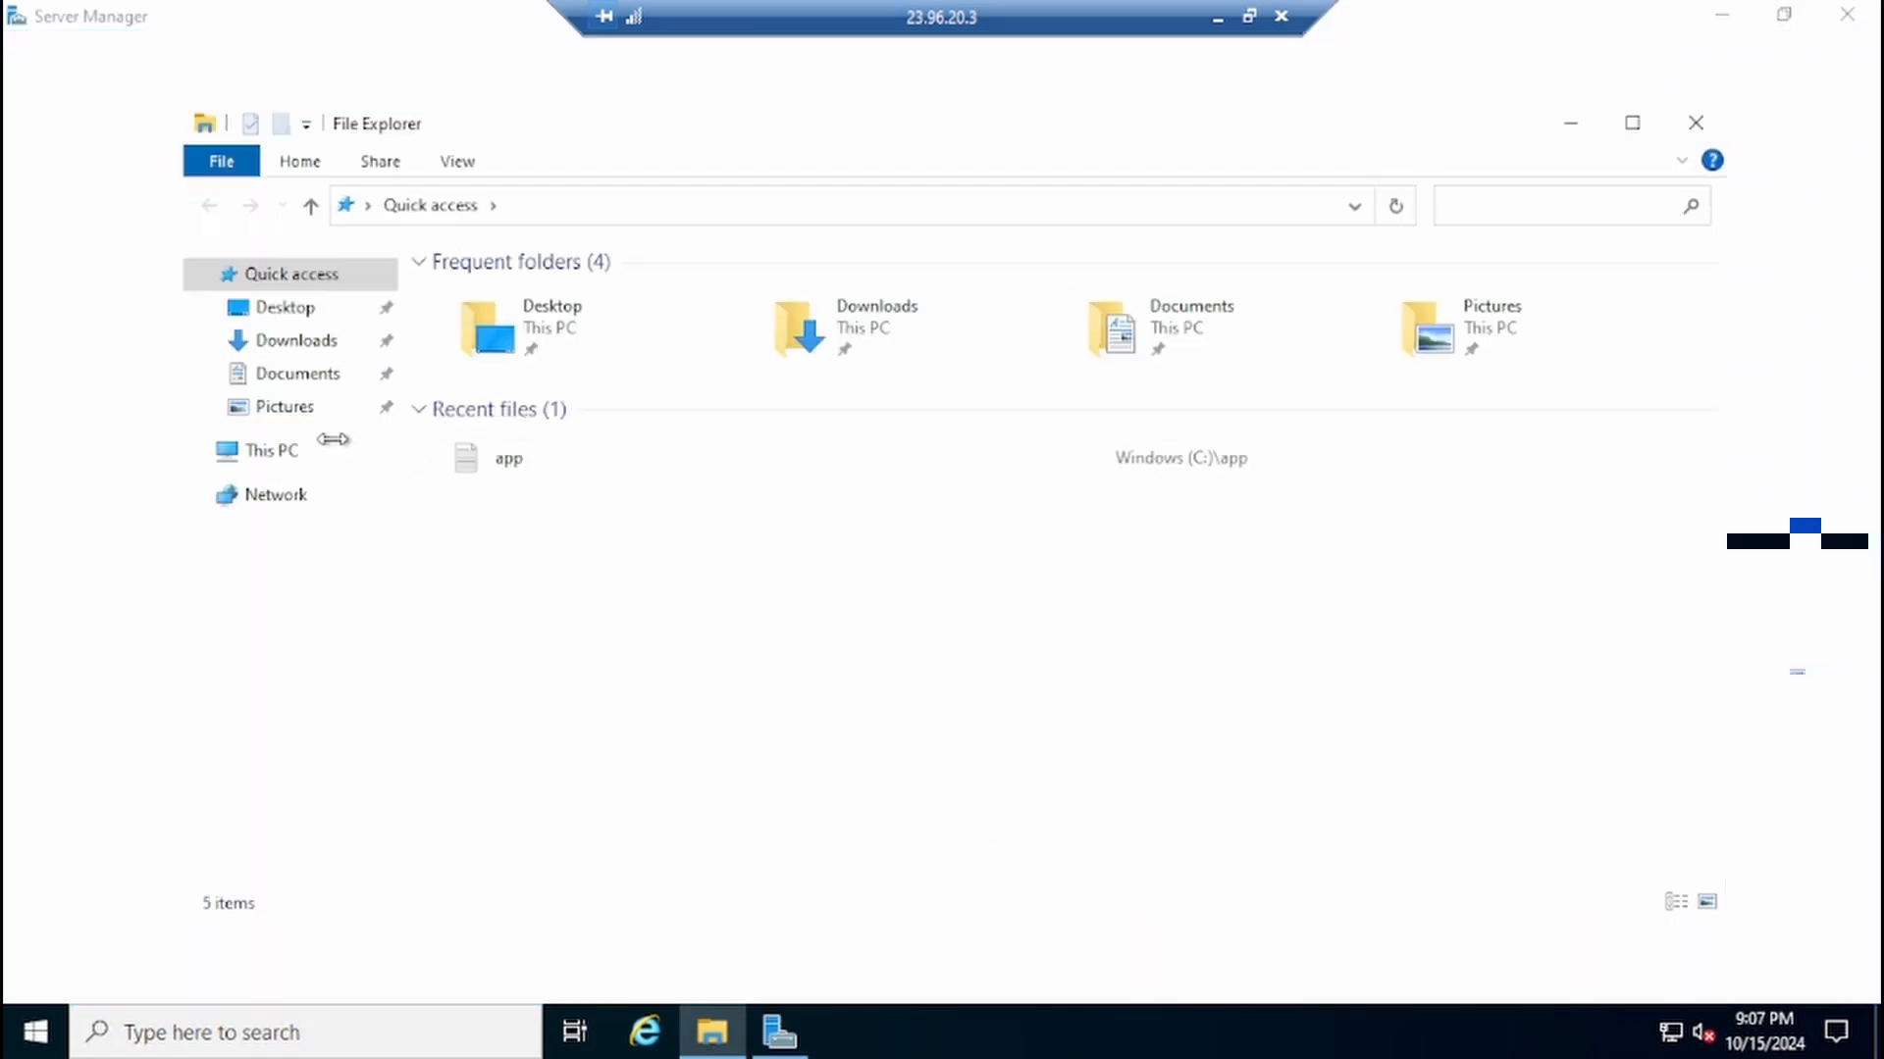
pyautogui.click(334, 450)
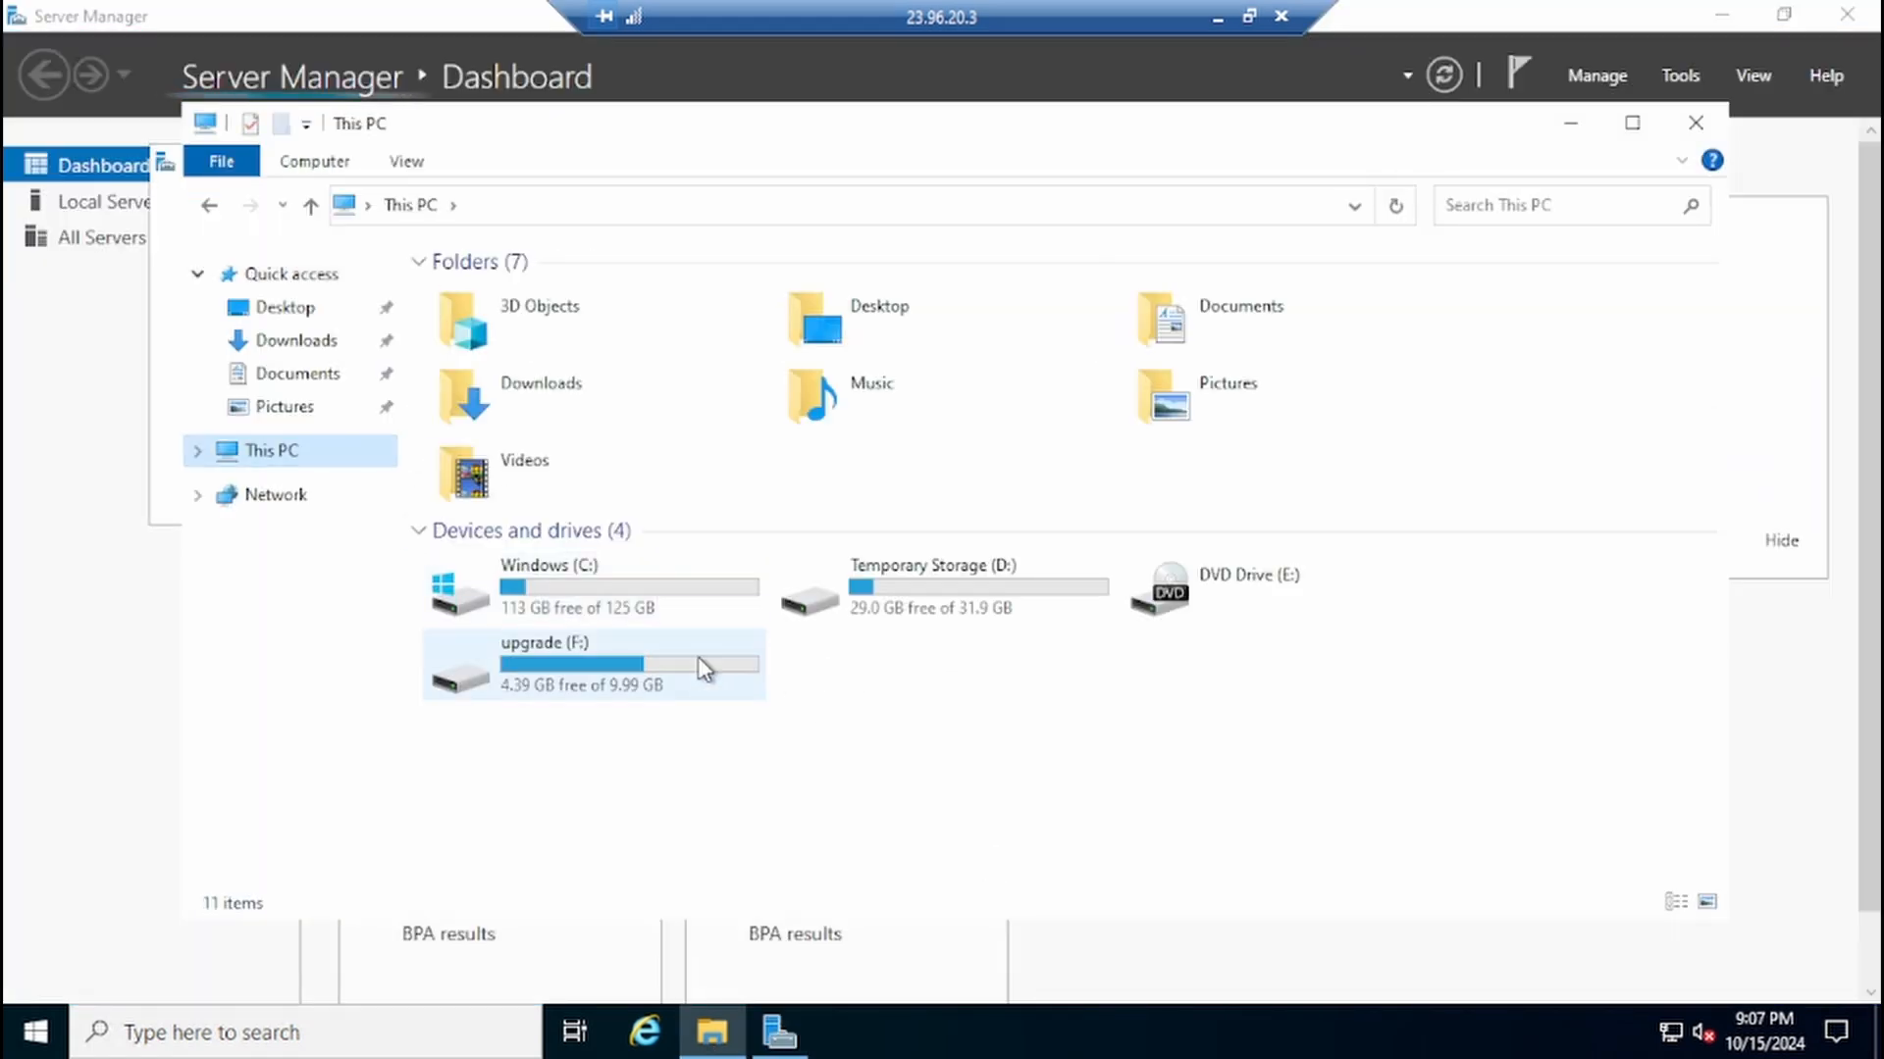
pyautogui.doubleClick(673, 585)
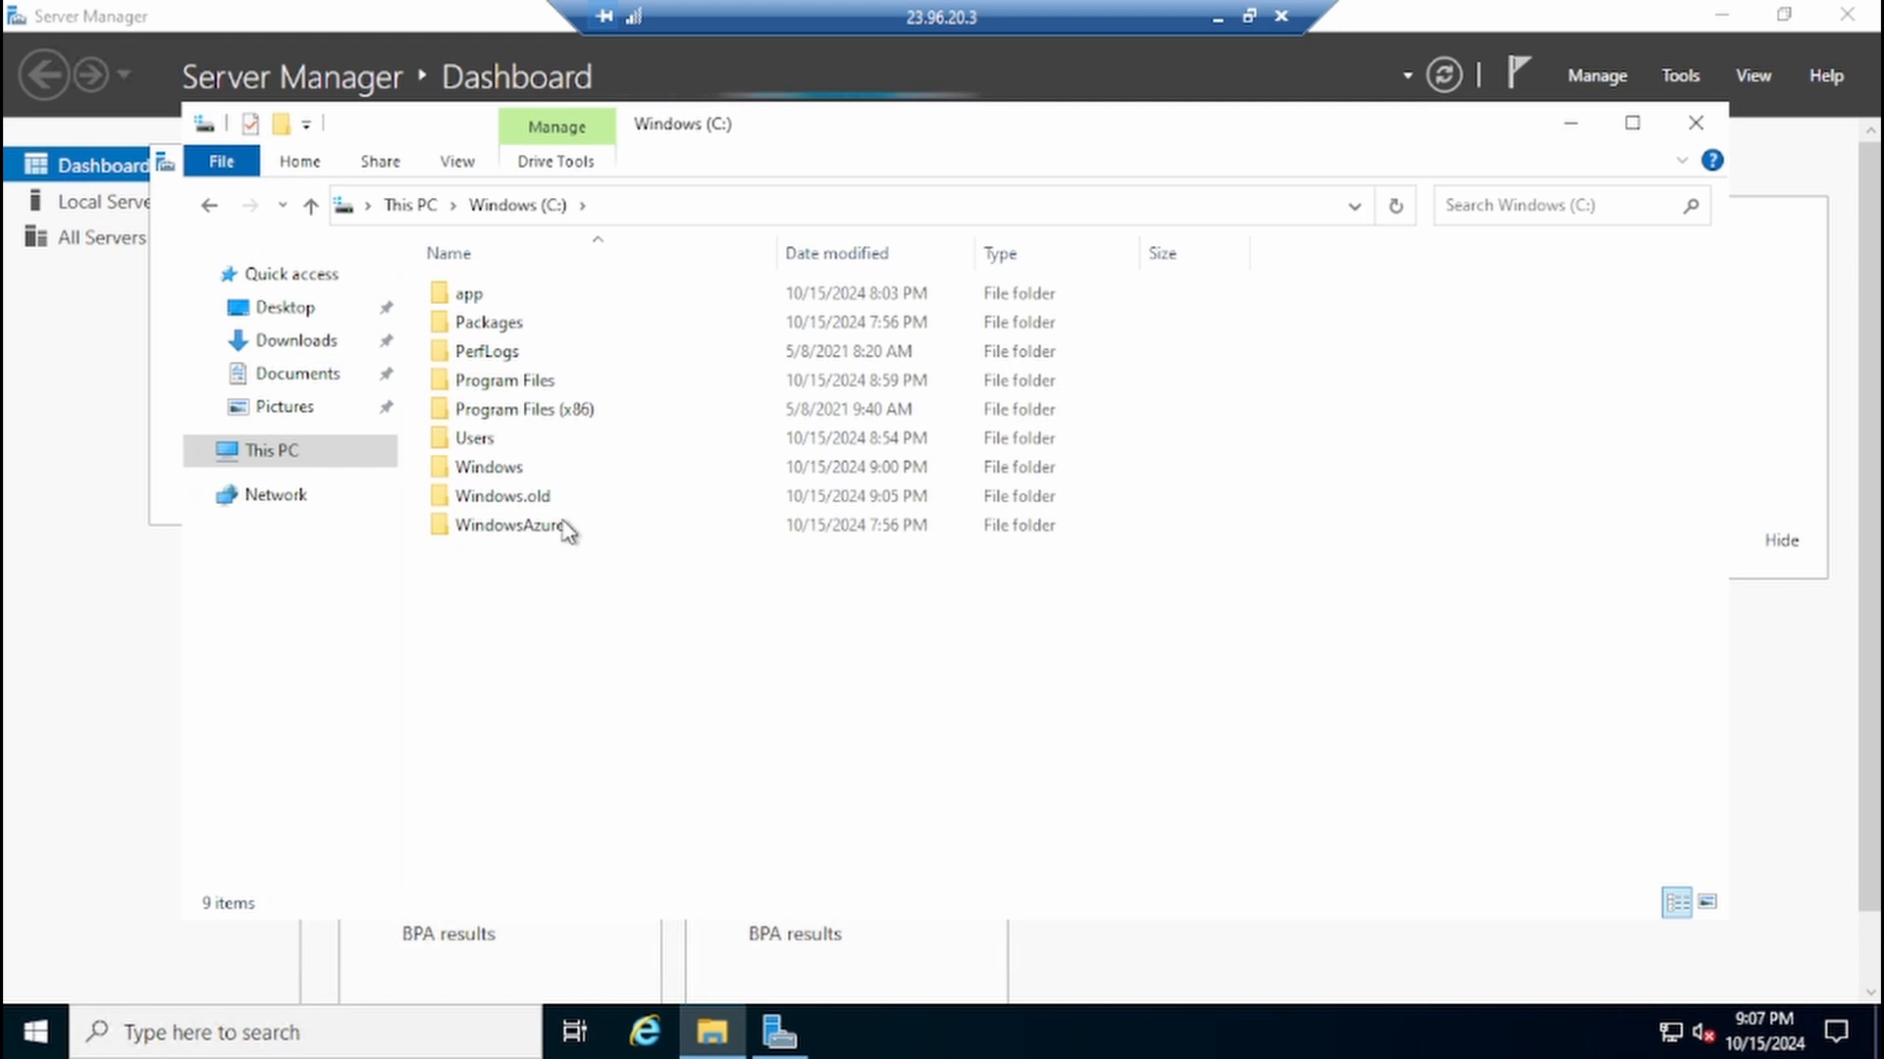
pyautogui.doubleClick(512, 299)
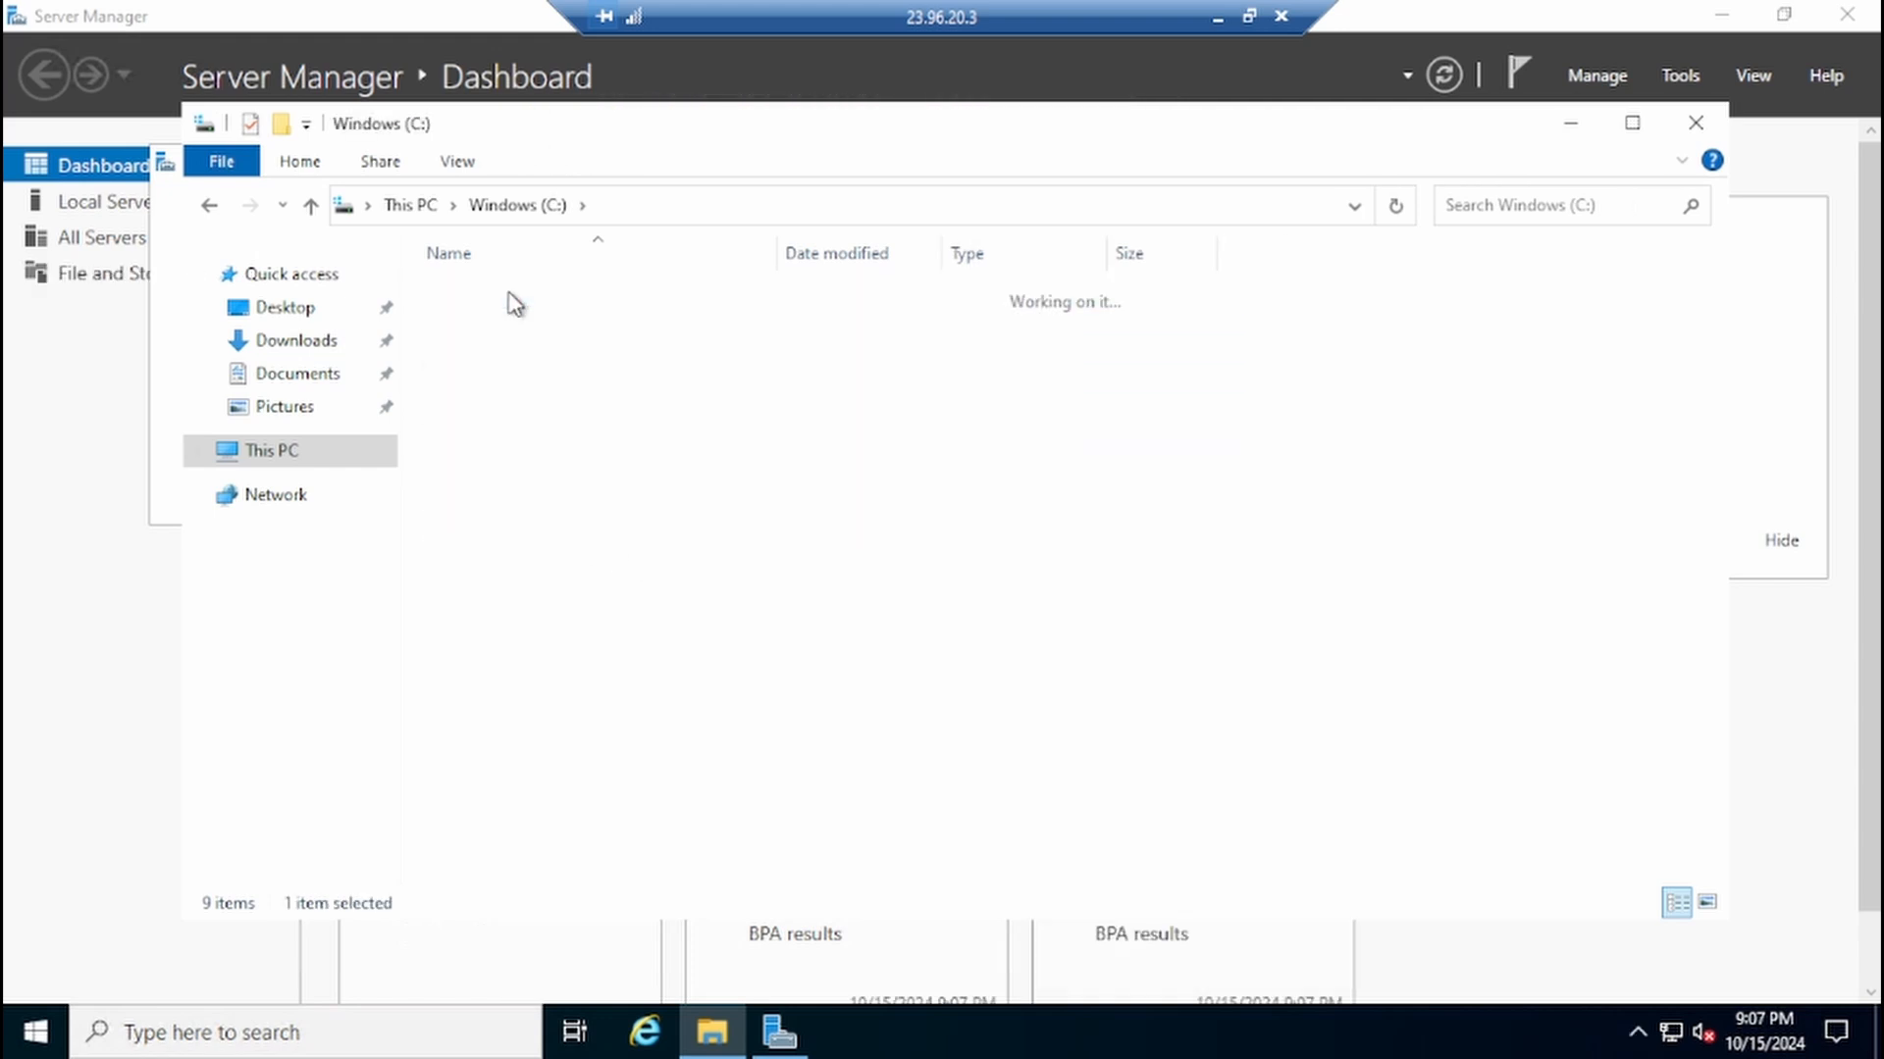
pyautogui.doubleClick(537, 308)
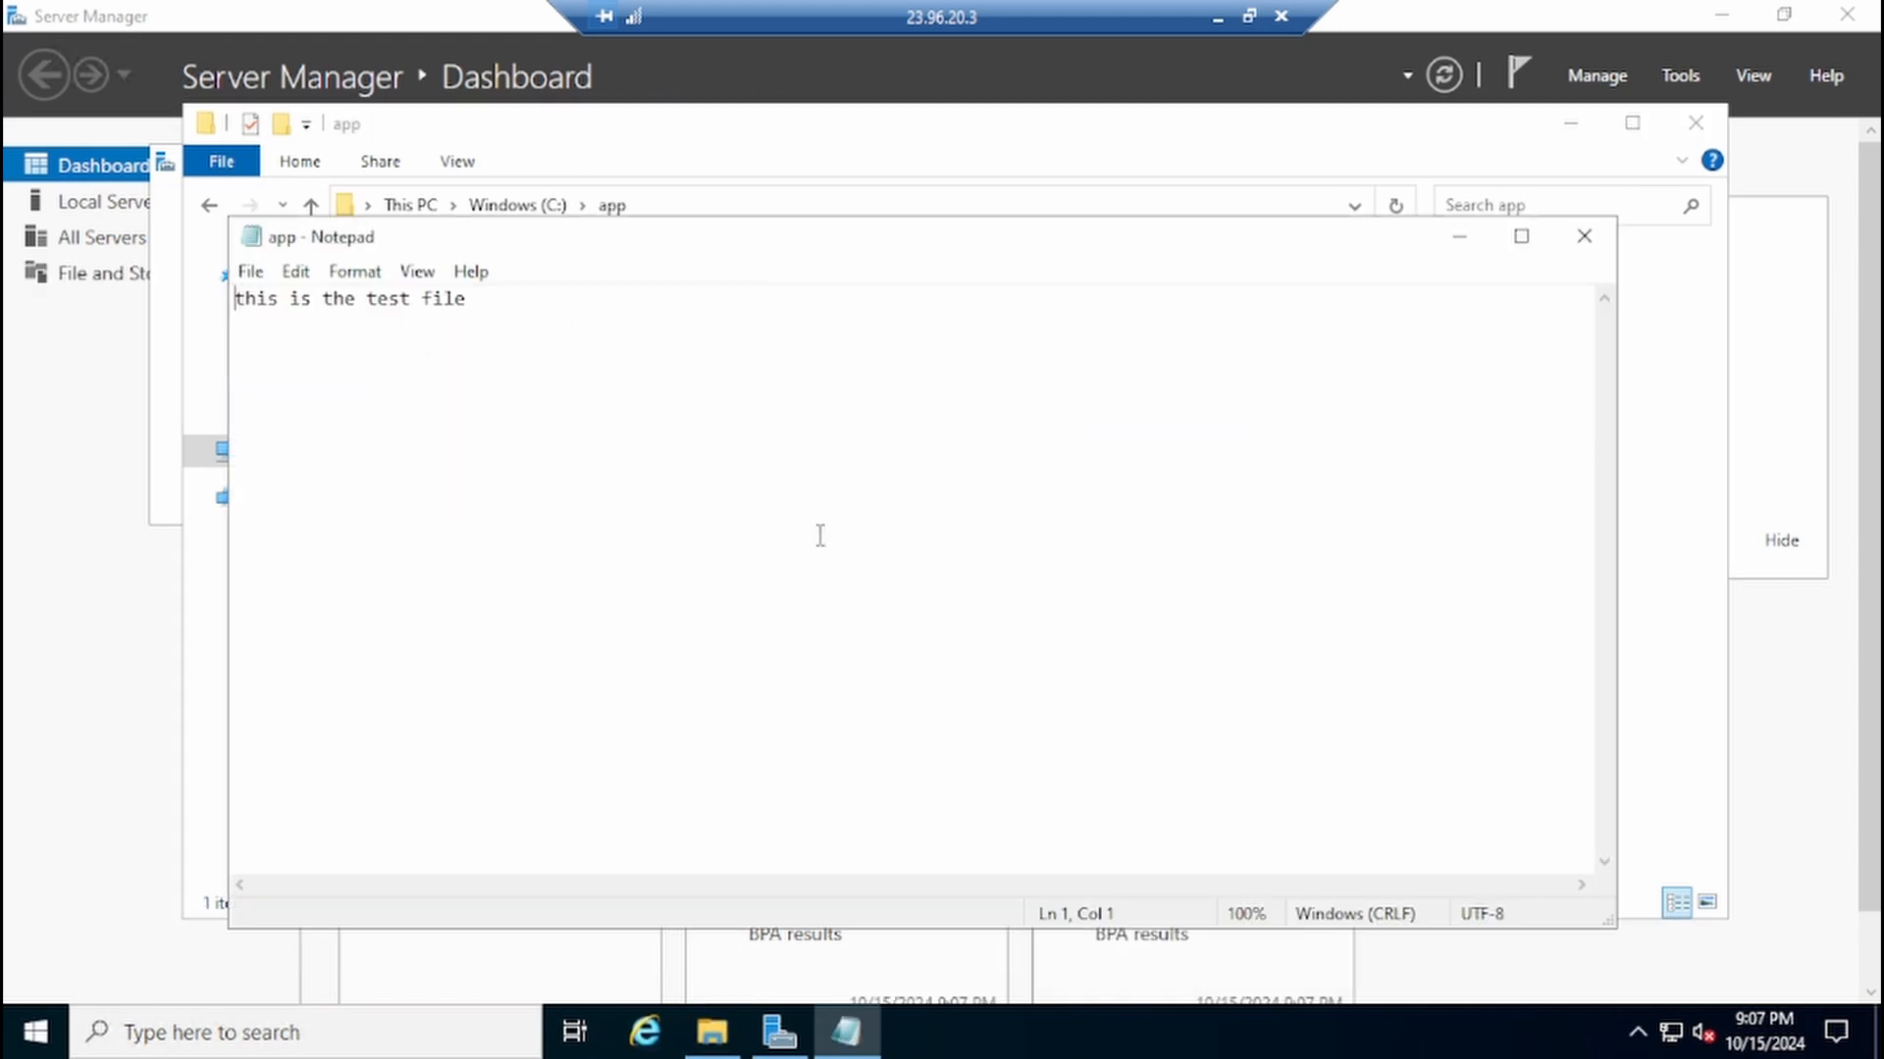
pyautogui.click(1583, 237)
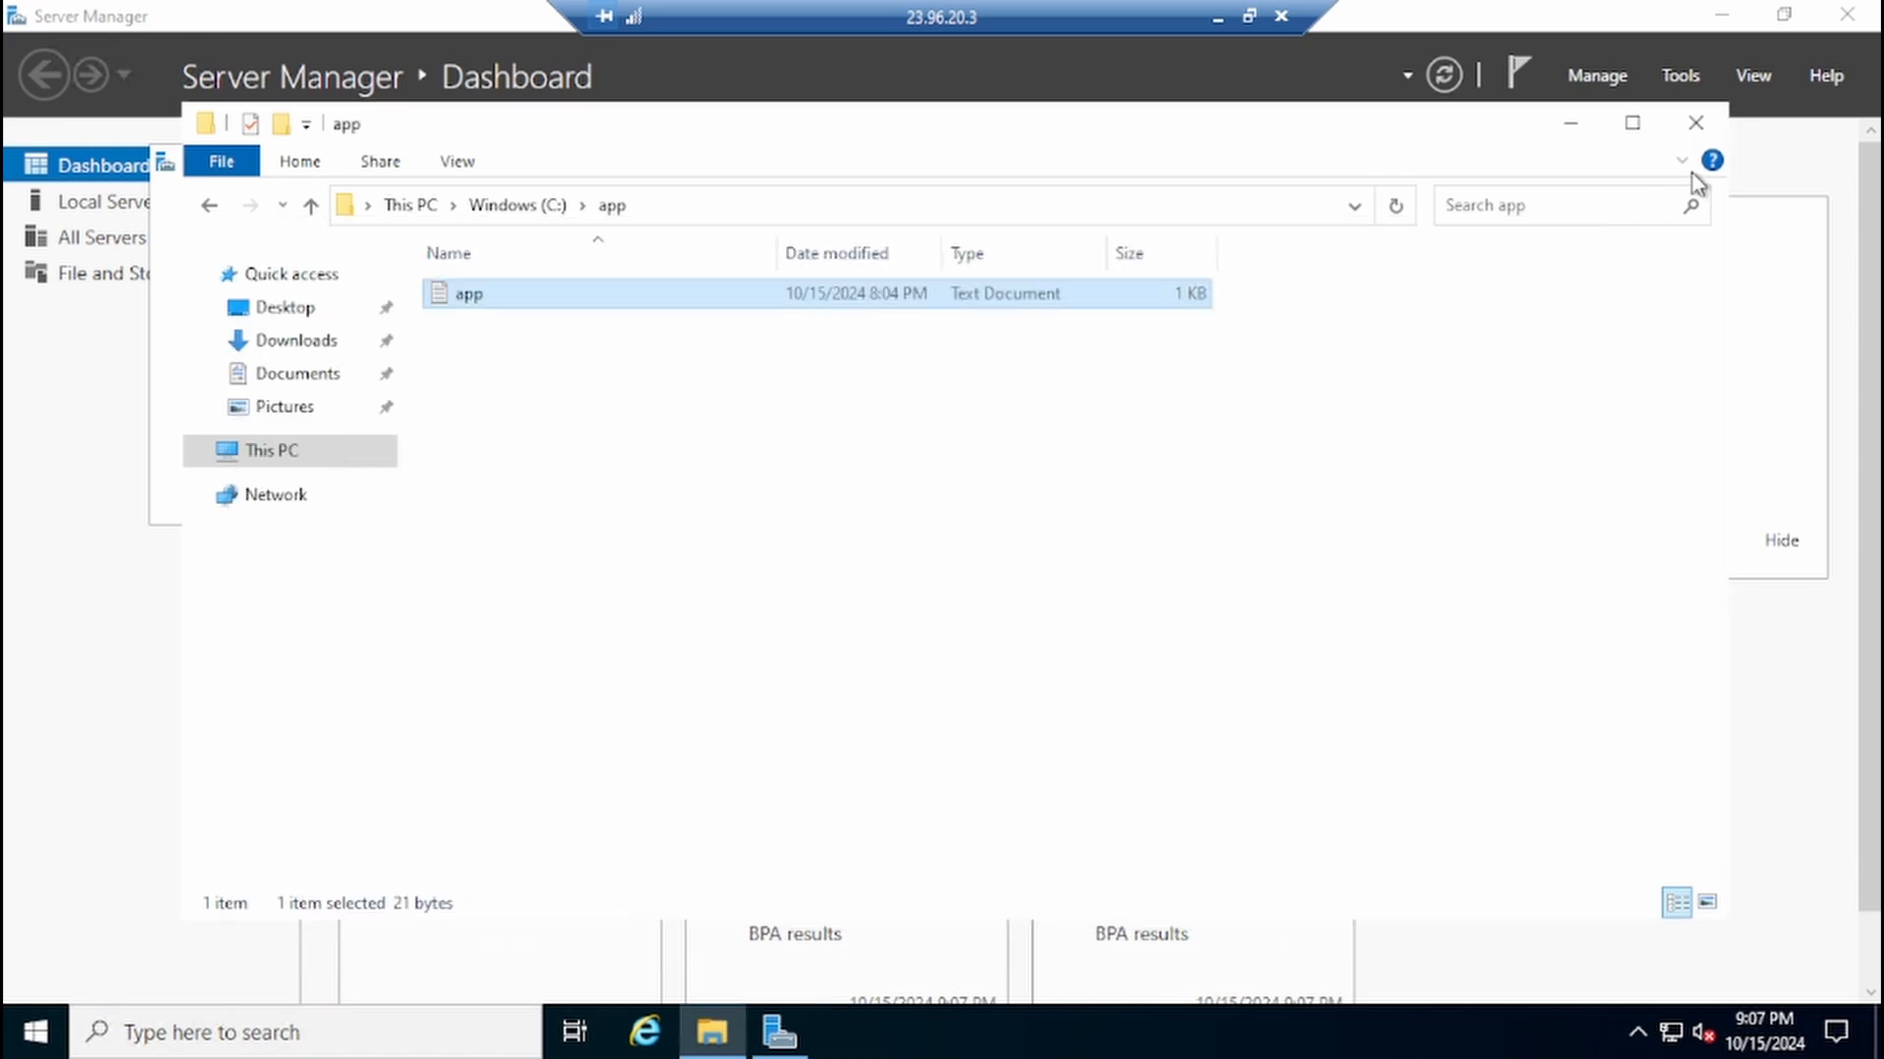
pyautogui.click(1698, 122)
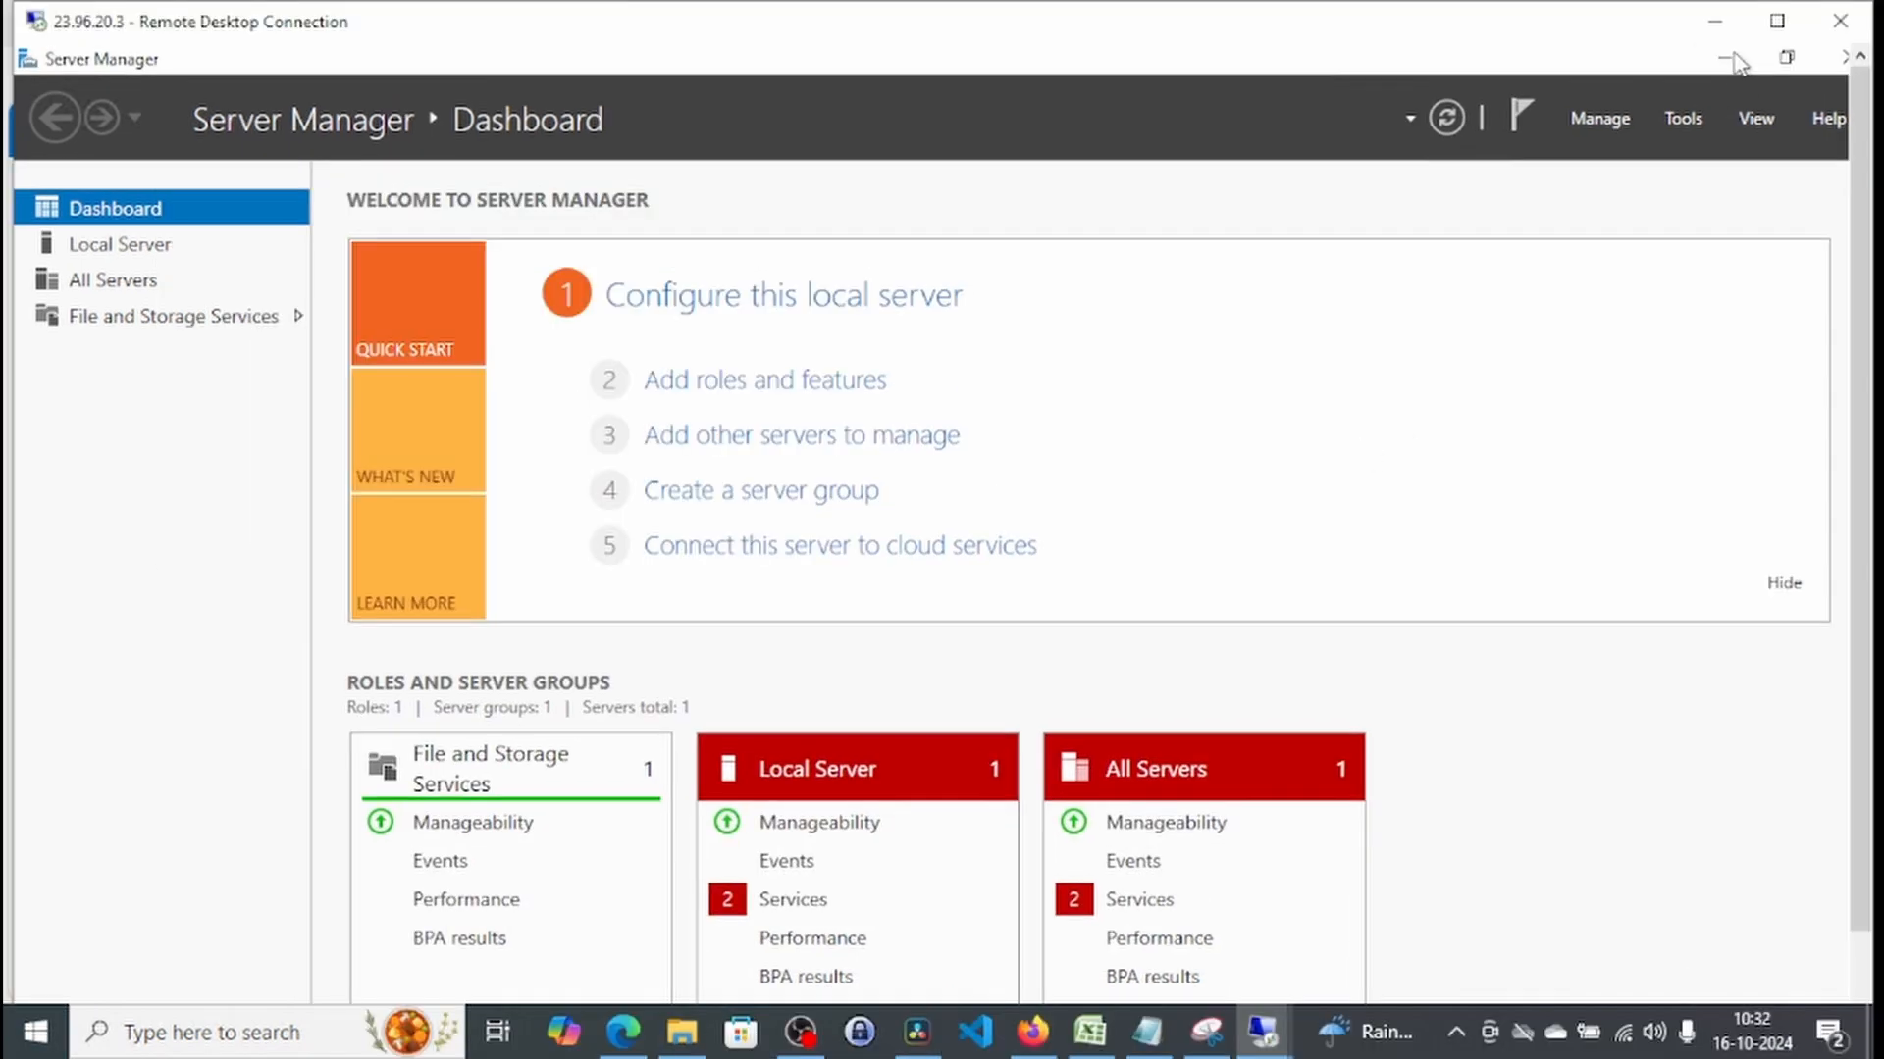
# Step: Minimize Server Manager and view the properties of This PC to check the Windows edition and version under Windows specifications
pyautogui.click(1727, 61)
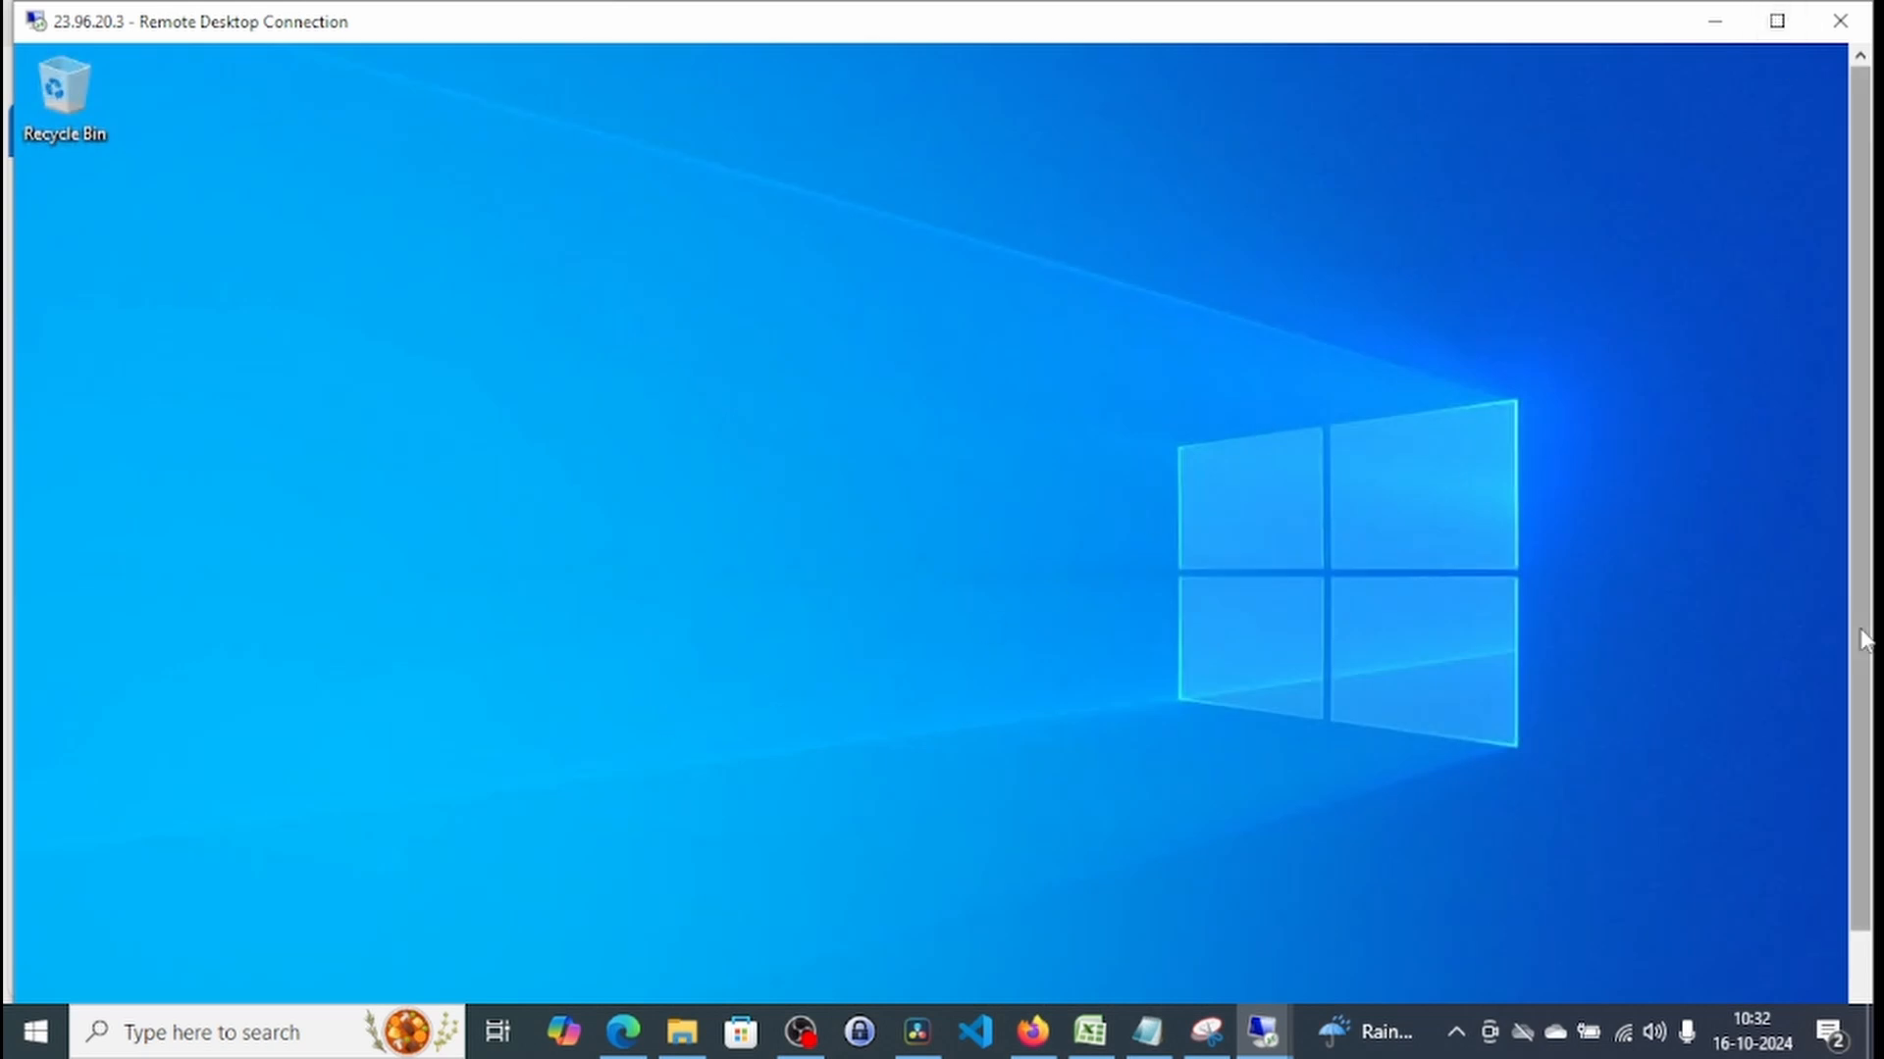
pyautogui.moveTo(1861, 343); pyautogui.dragTo(1869, 483)
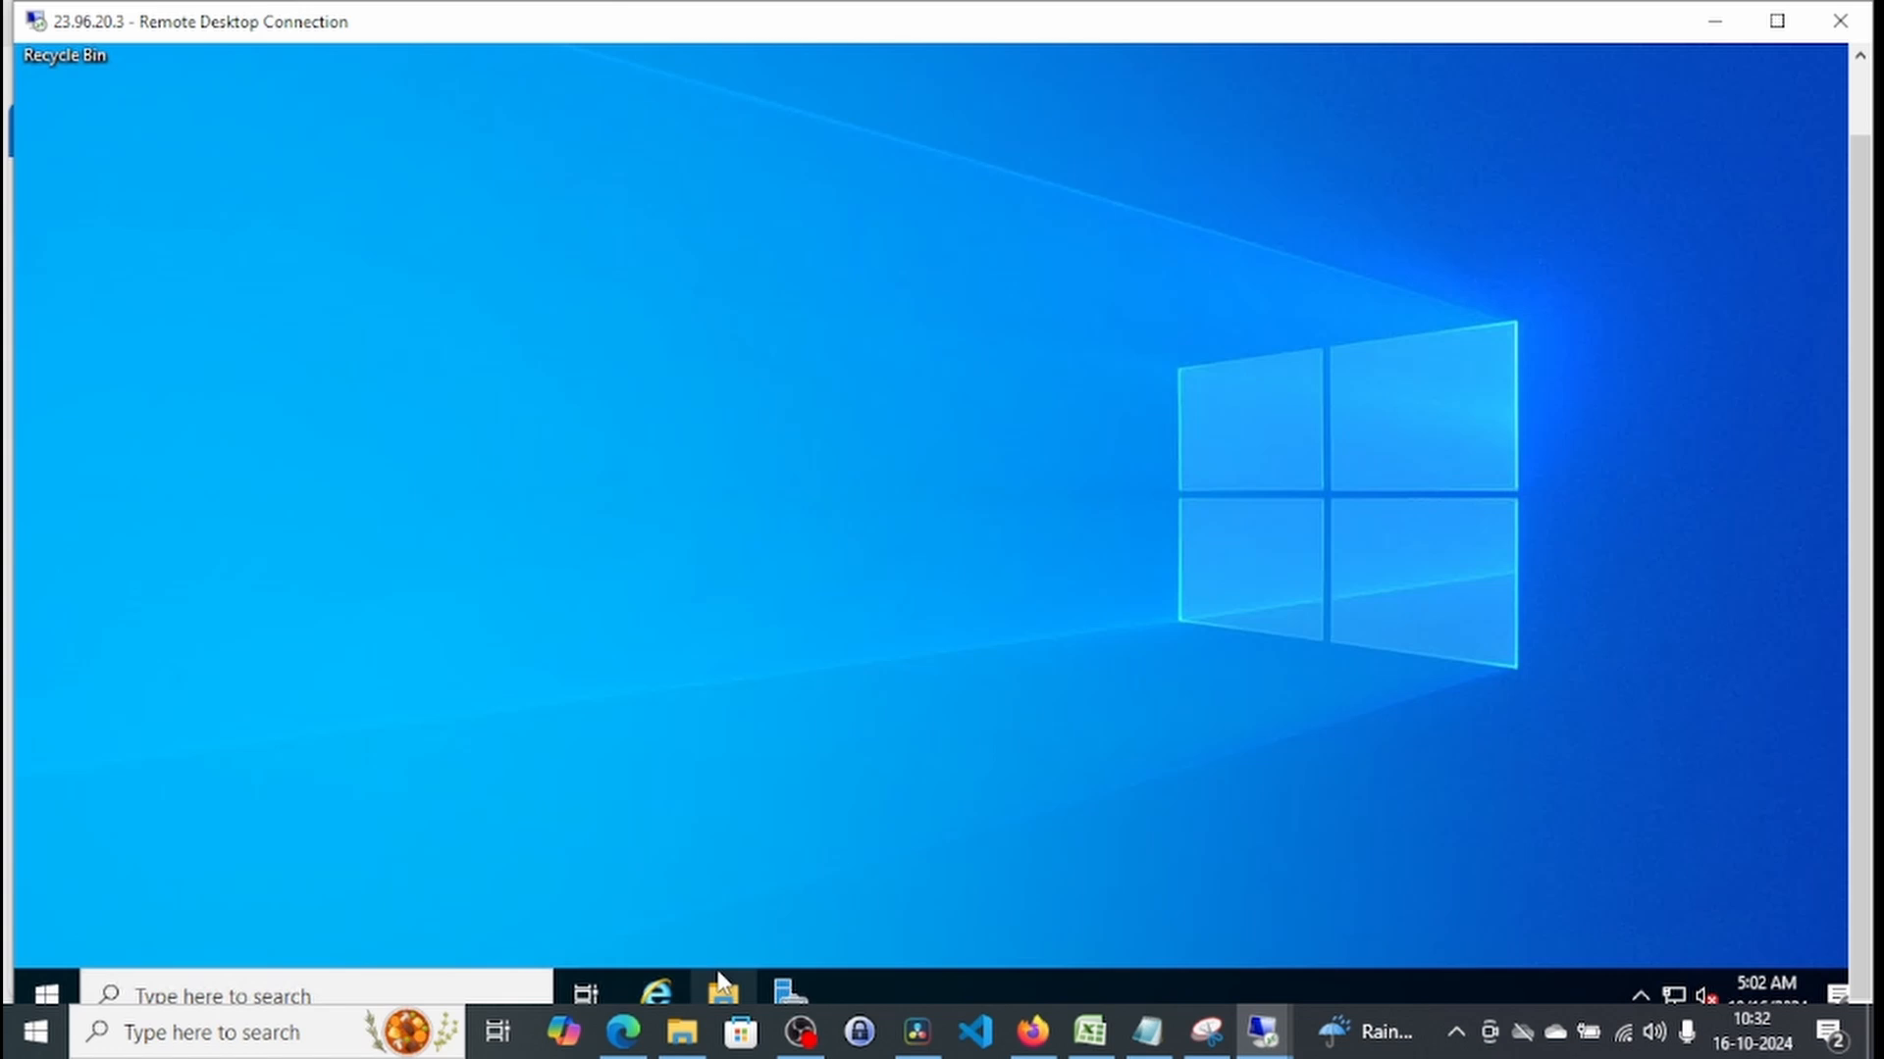
pyautogui.click(721, 989)
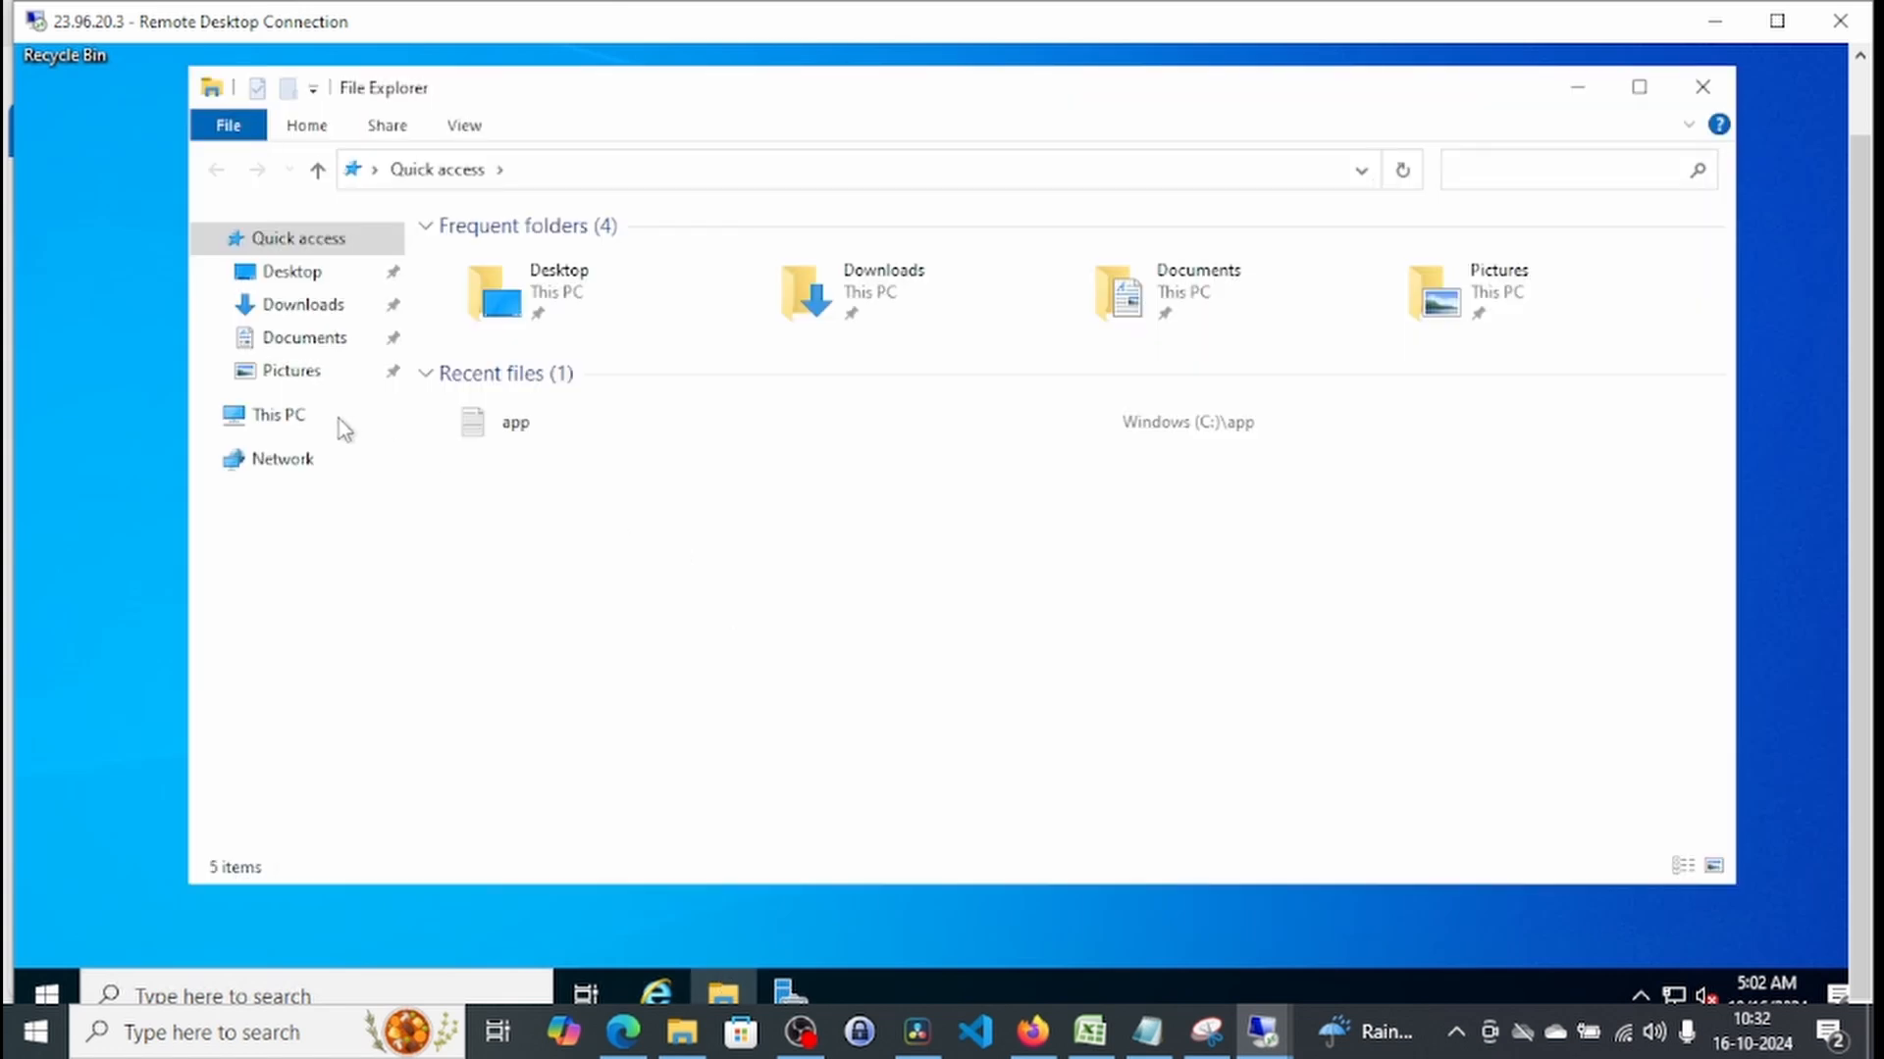
pyautogui.click(337, 419)
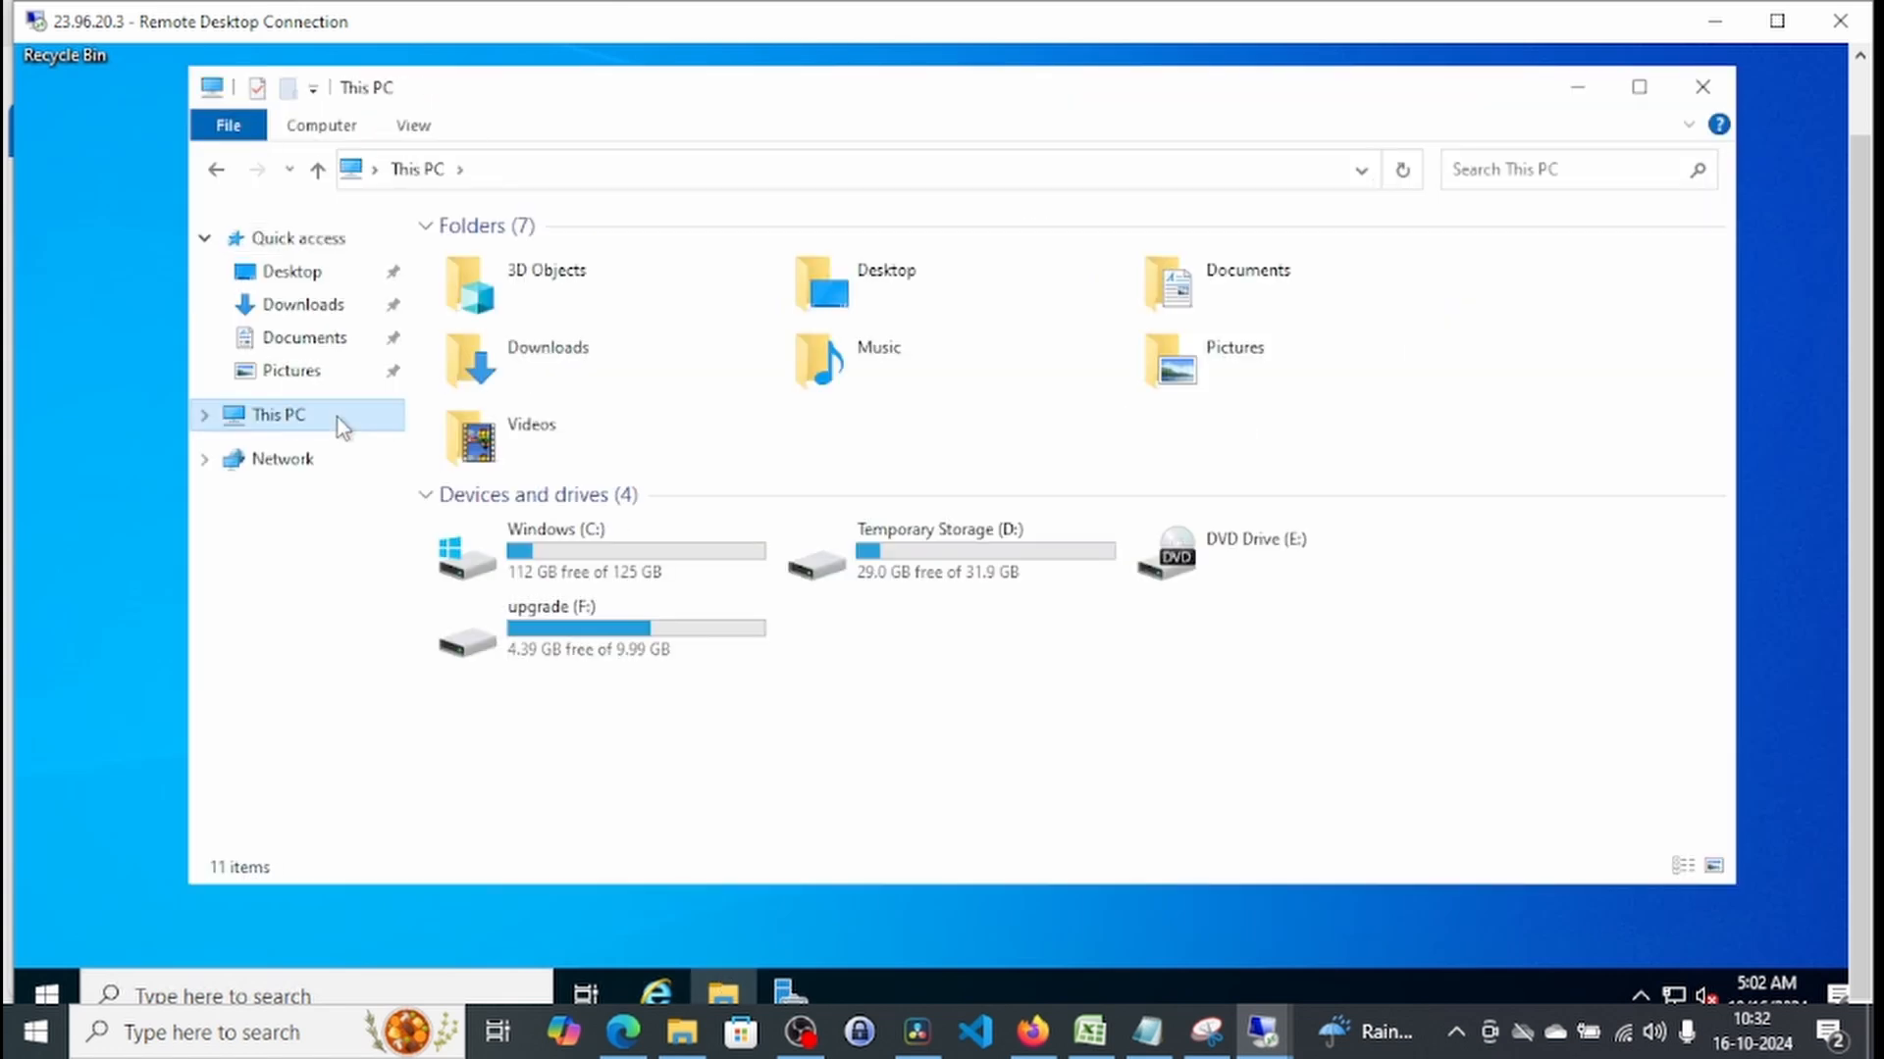
pyautogui.rightClick(338, 418)
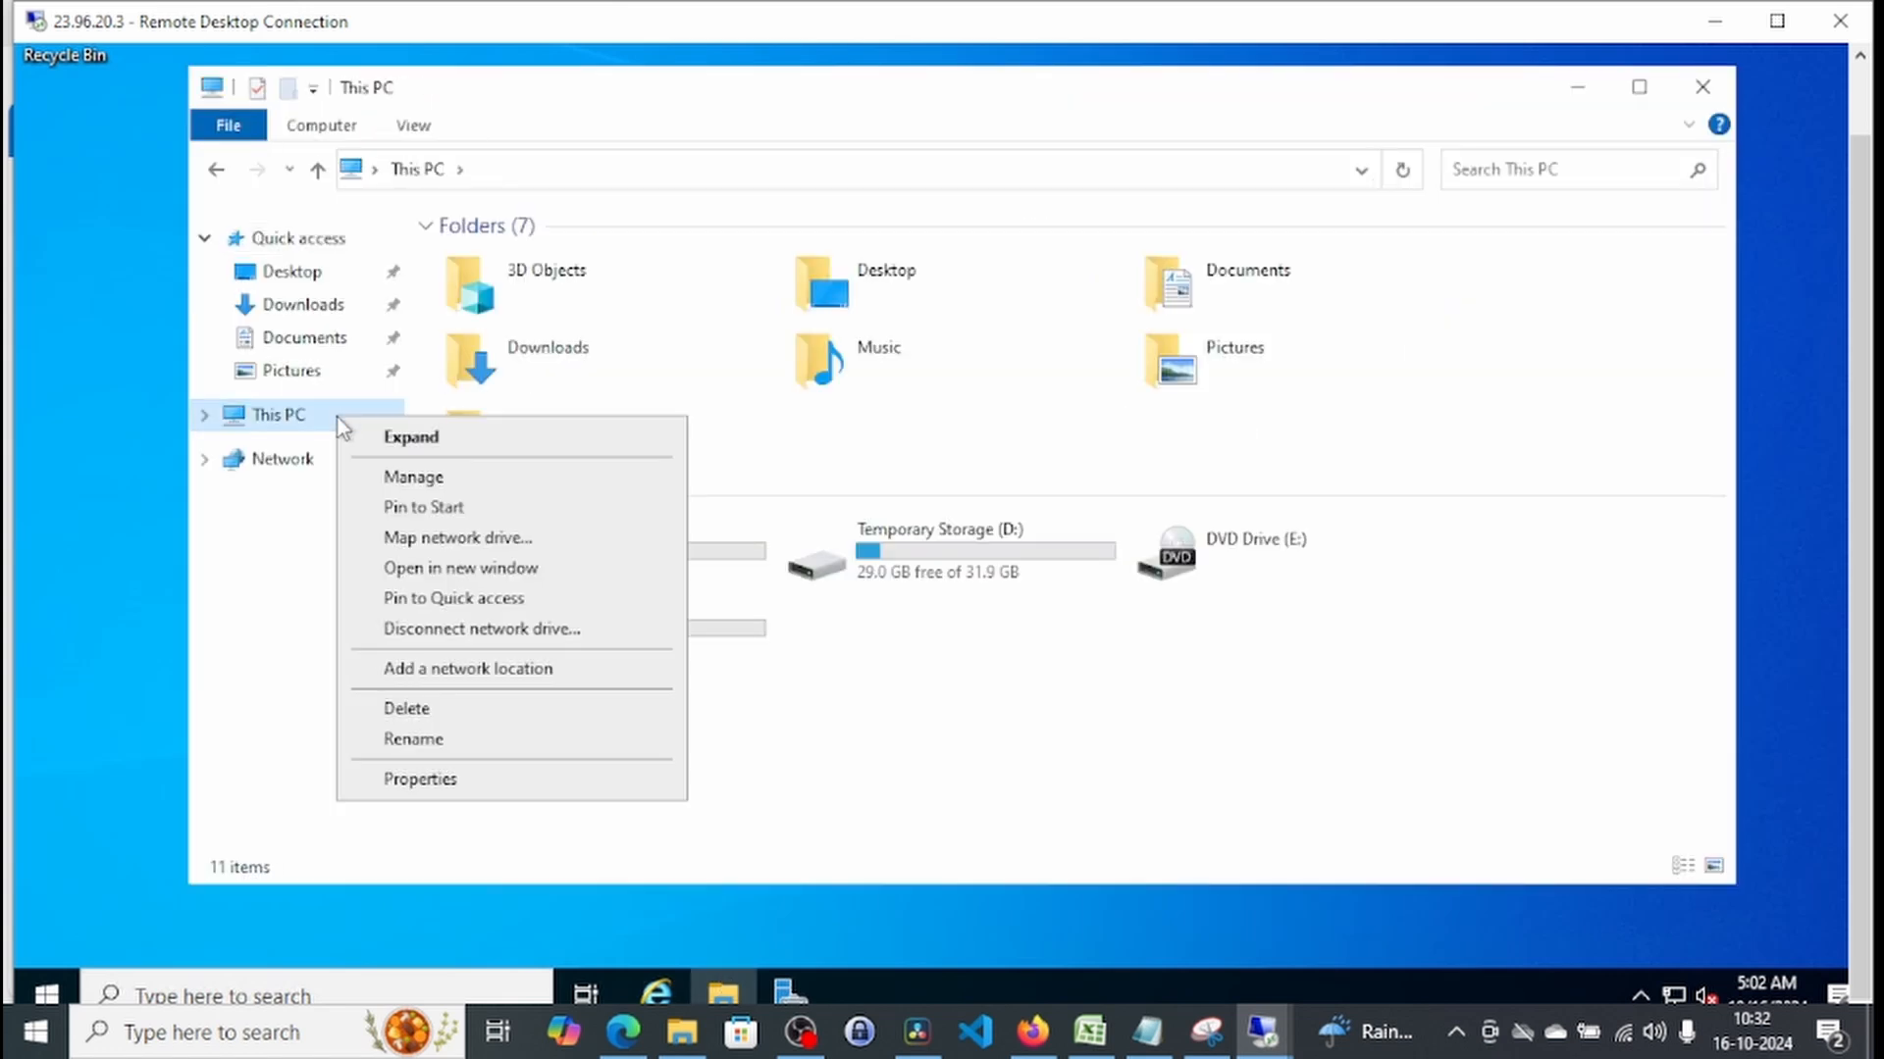
pyautogui.click(465, 795)
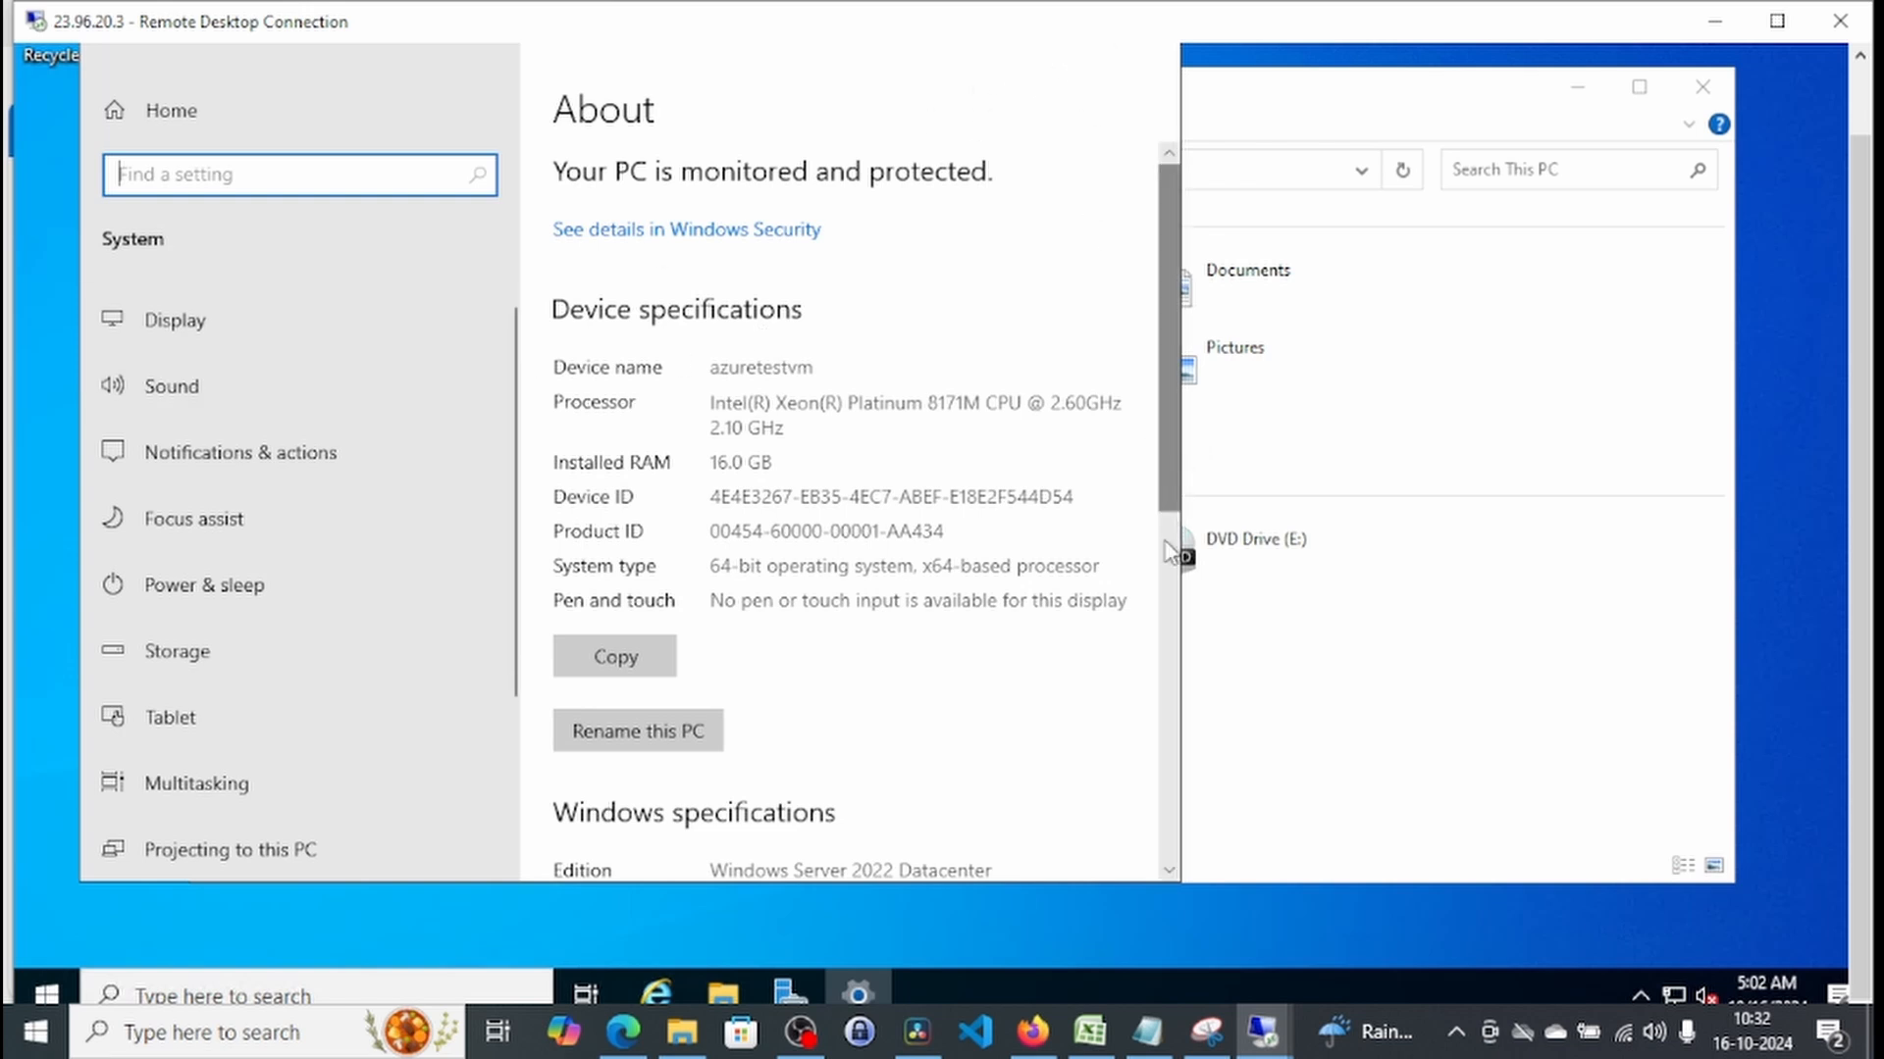
pyautogui.scroll(-3, 1167, 554)
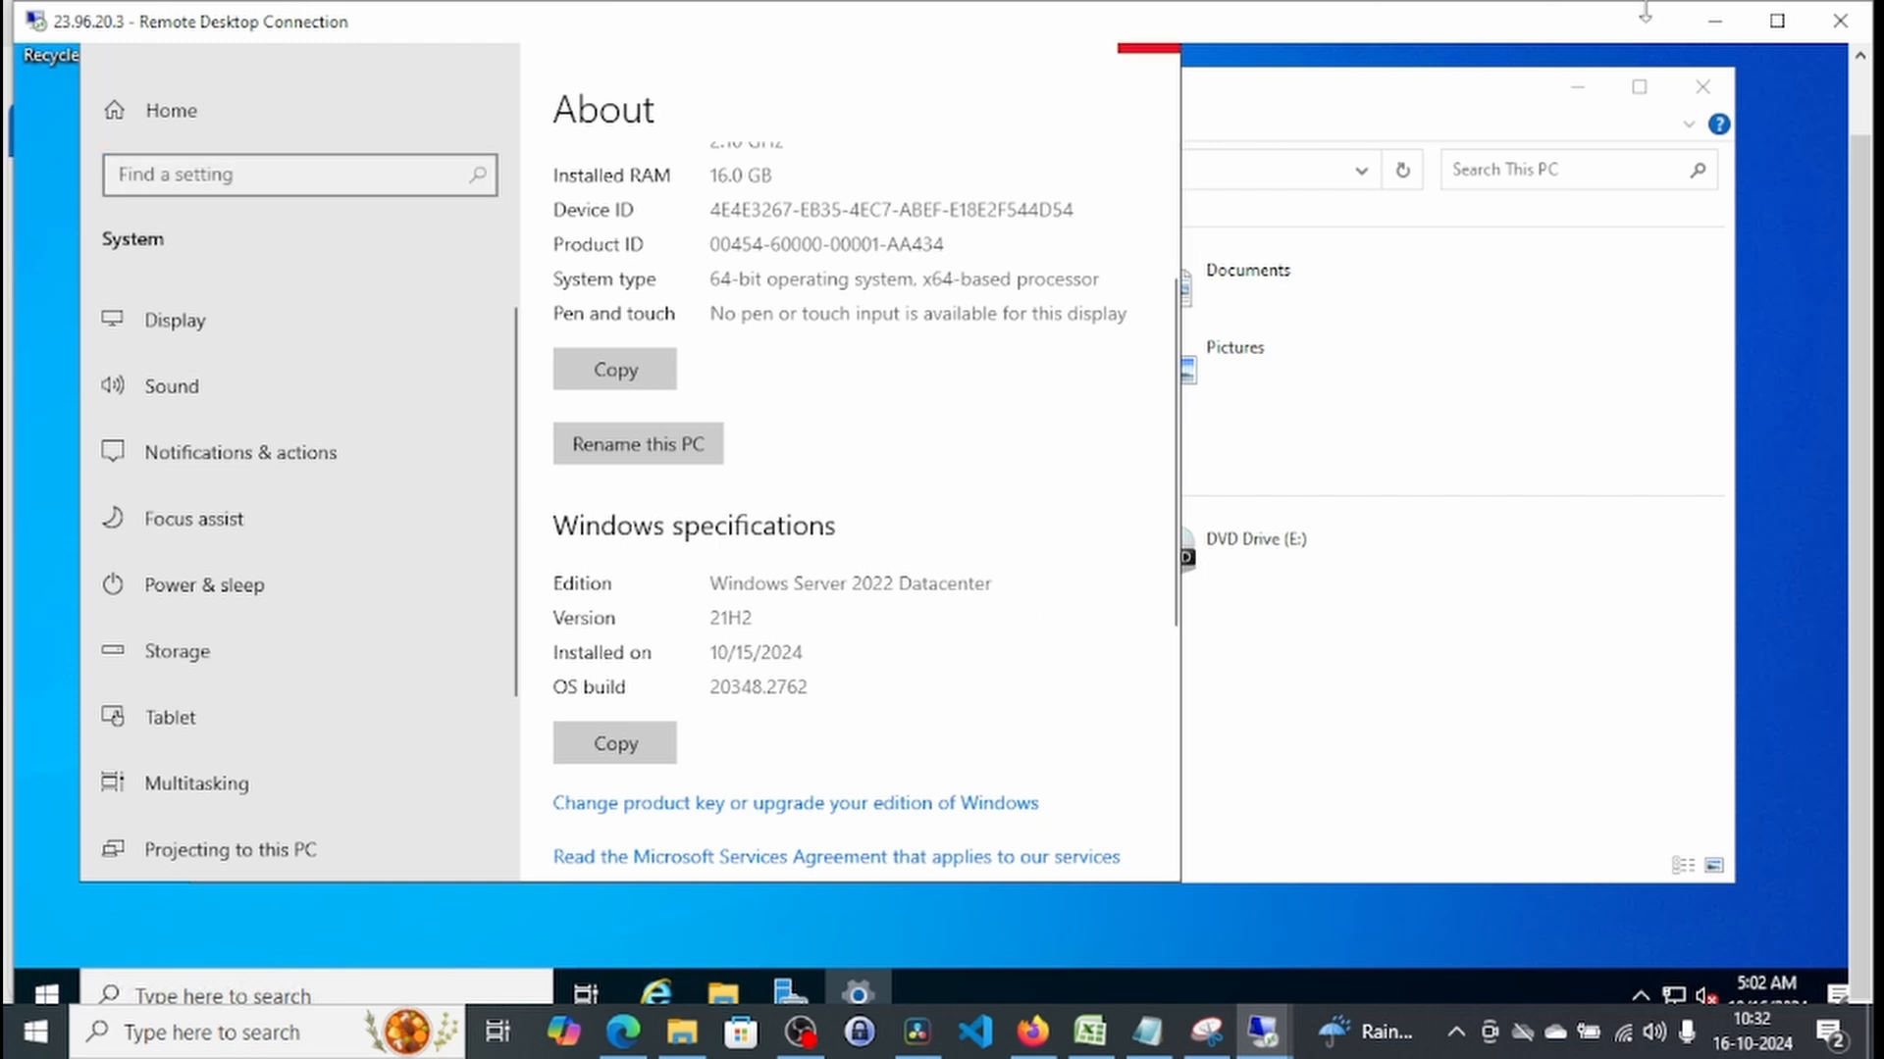
# Step: Switch back to the Azure portal and copy the operating system value from the azuretestvm overview
pyautogui.click(1714, 20)
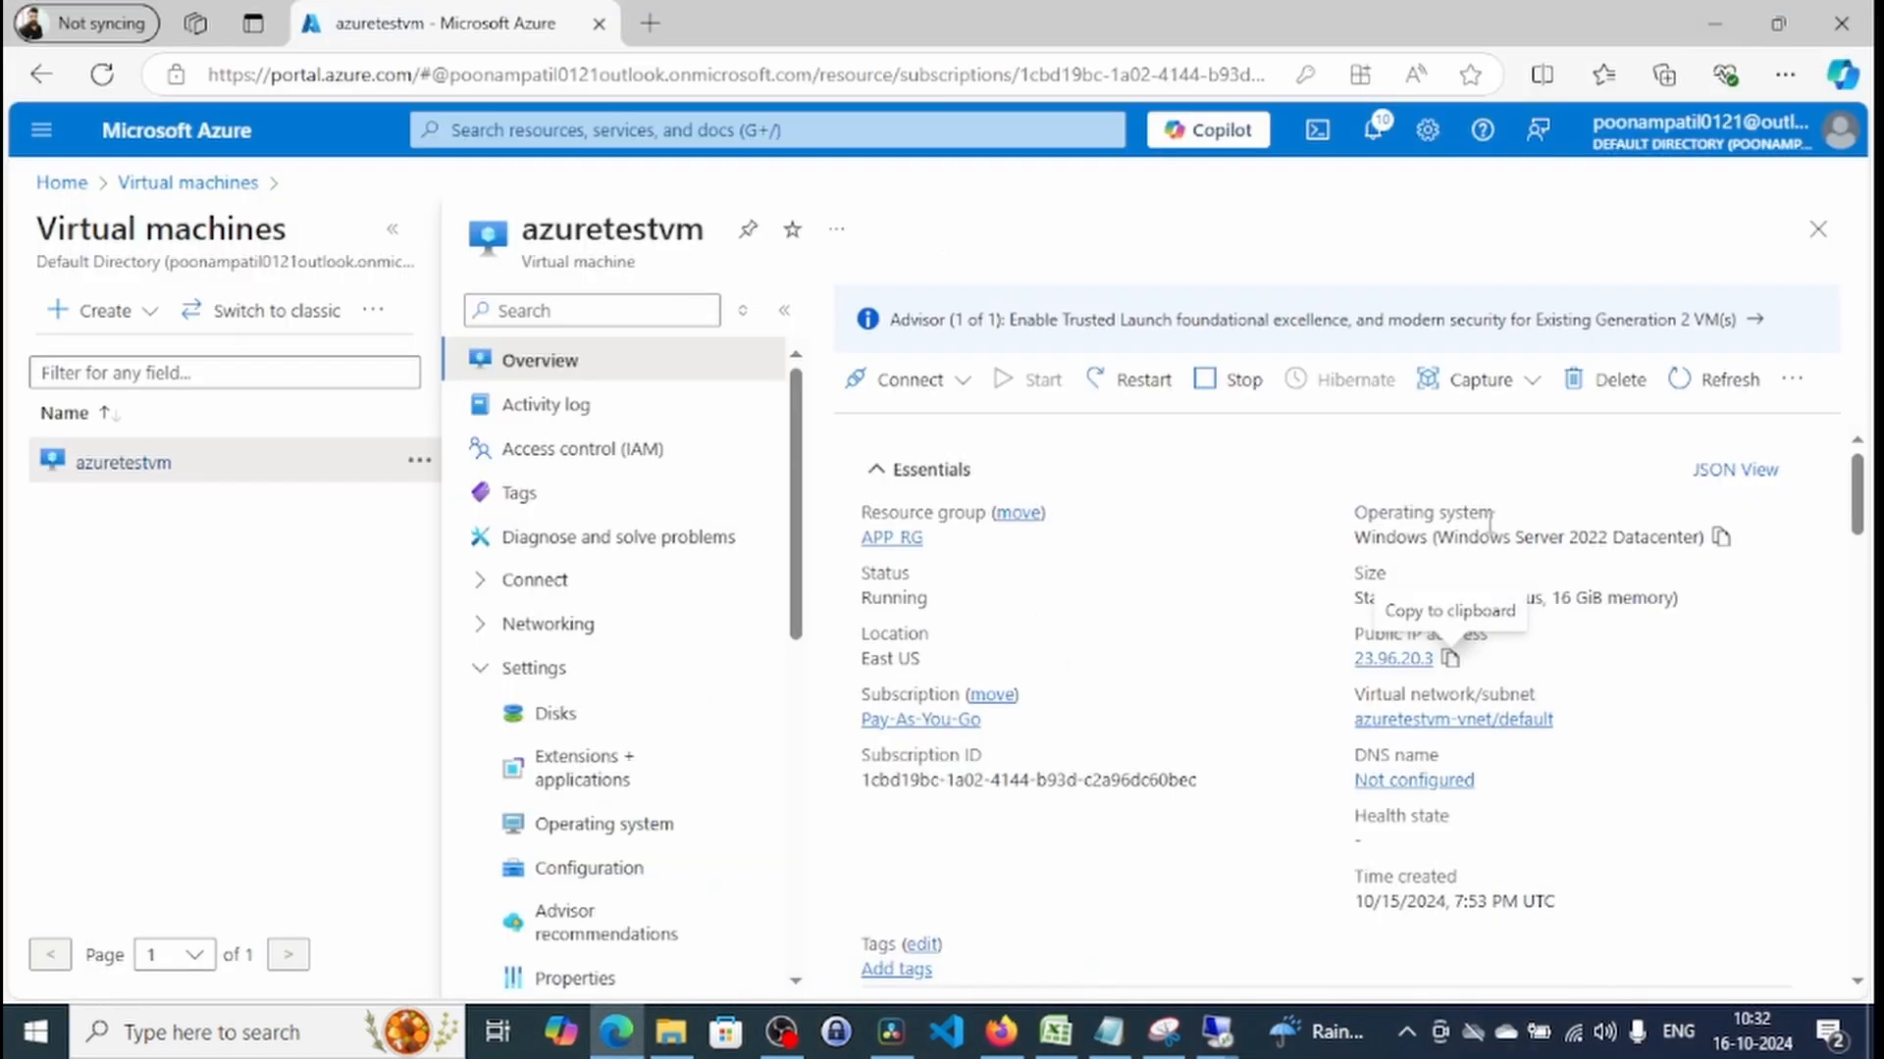
pyautogui.click(1721, 539)
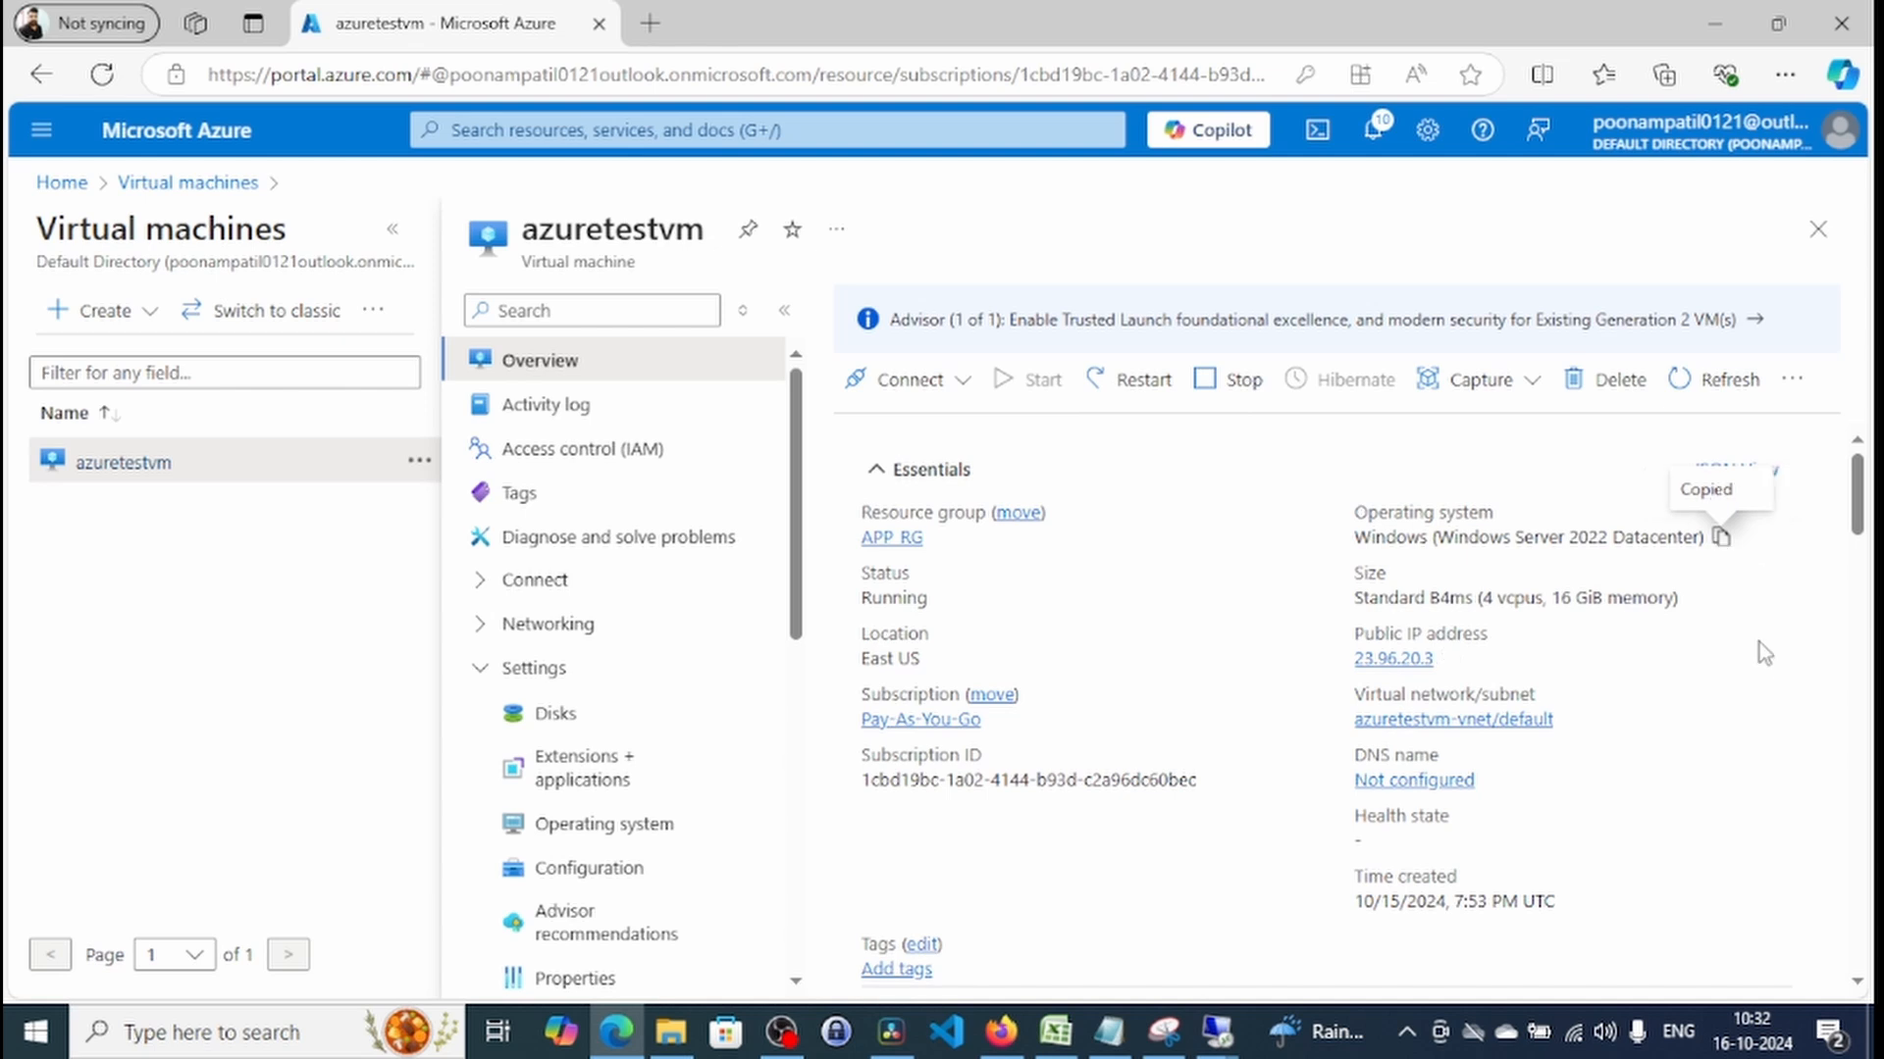